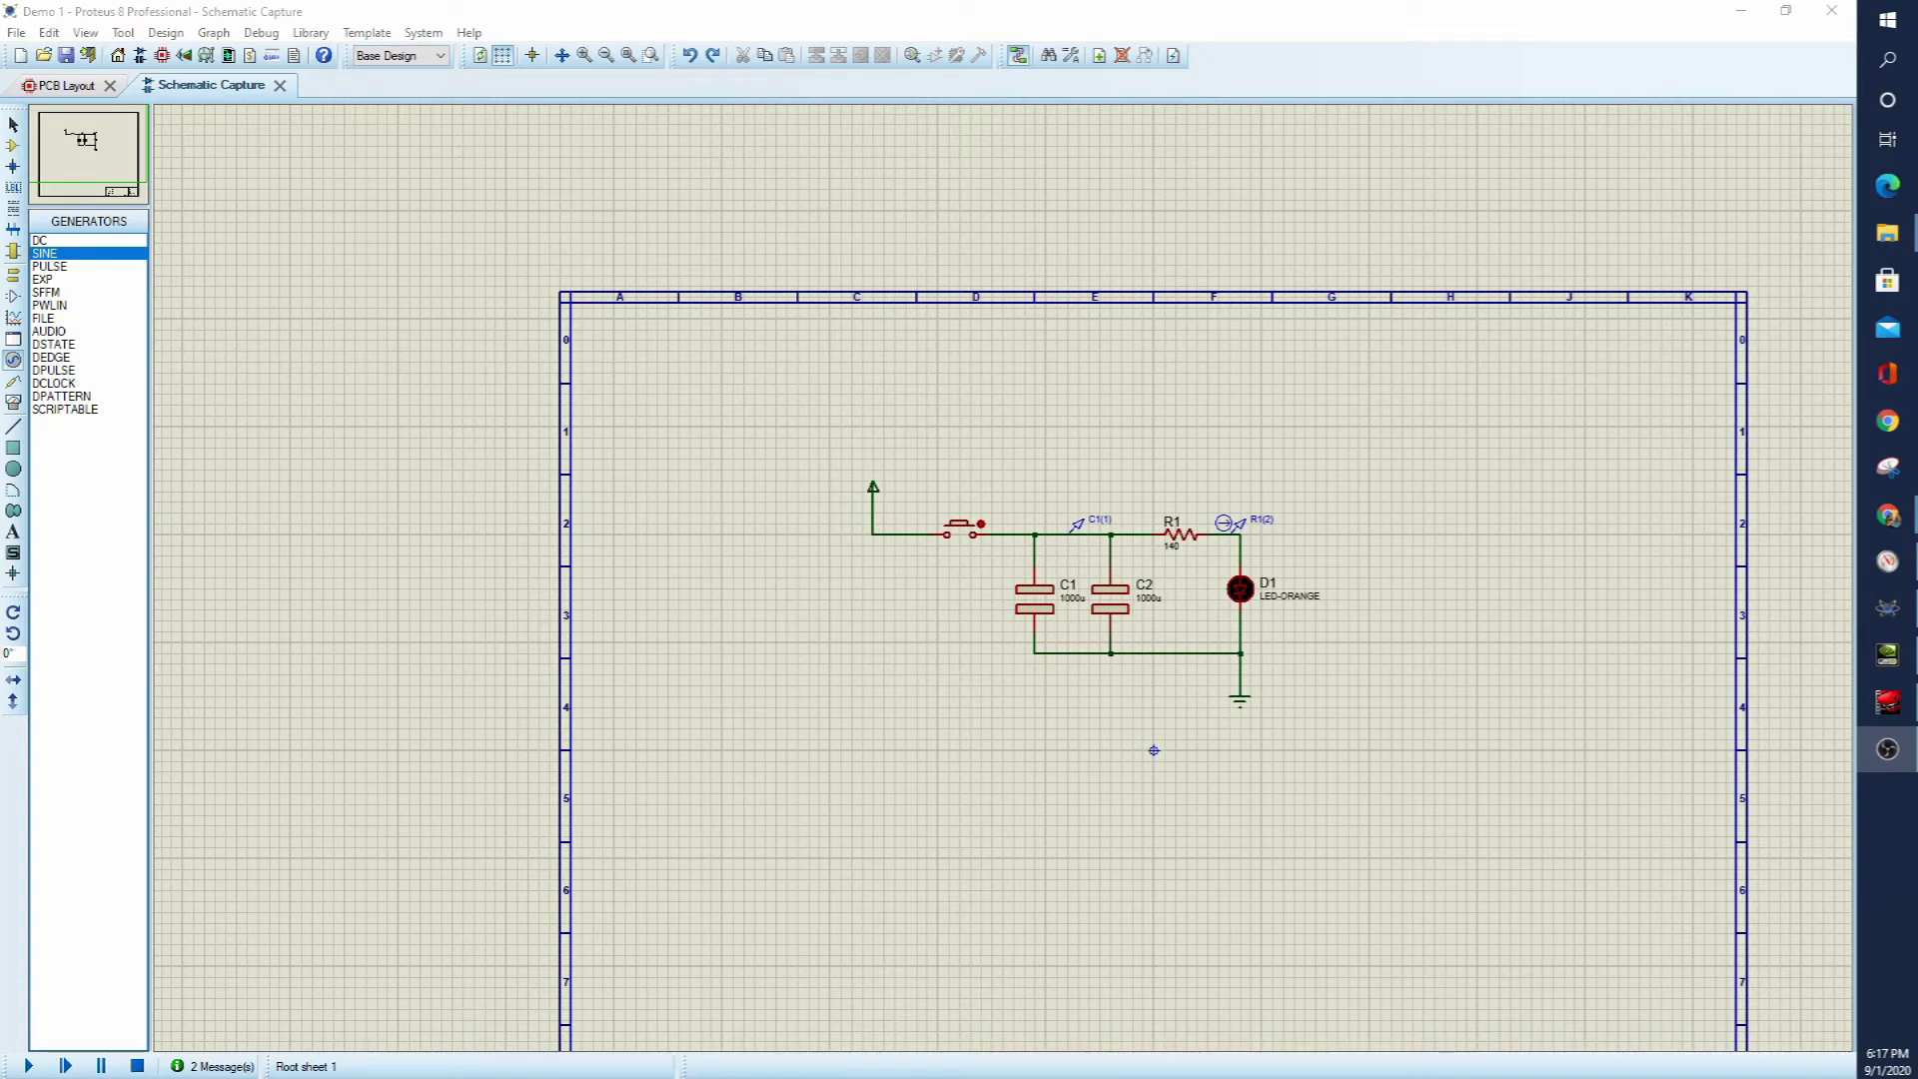
- Select the POWER terminal type and review the supply terminal's label list, leaving it unchanged
scroll(1151, 552, "up", 1)
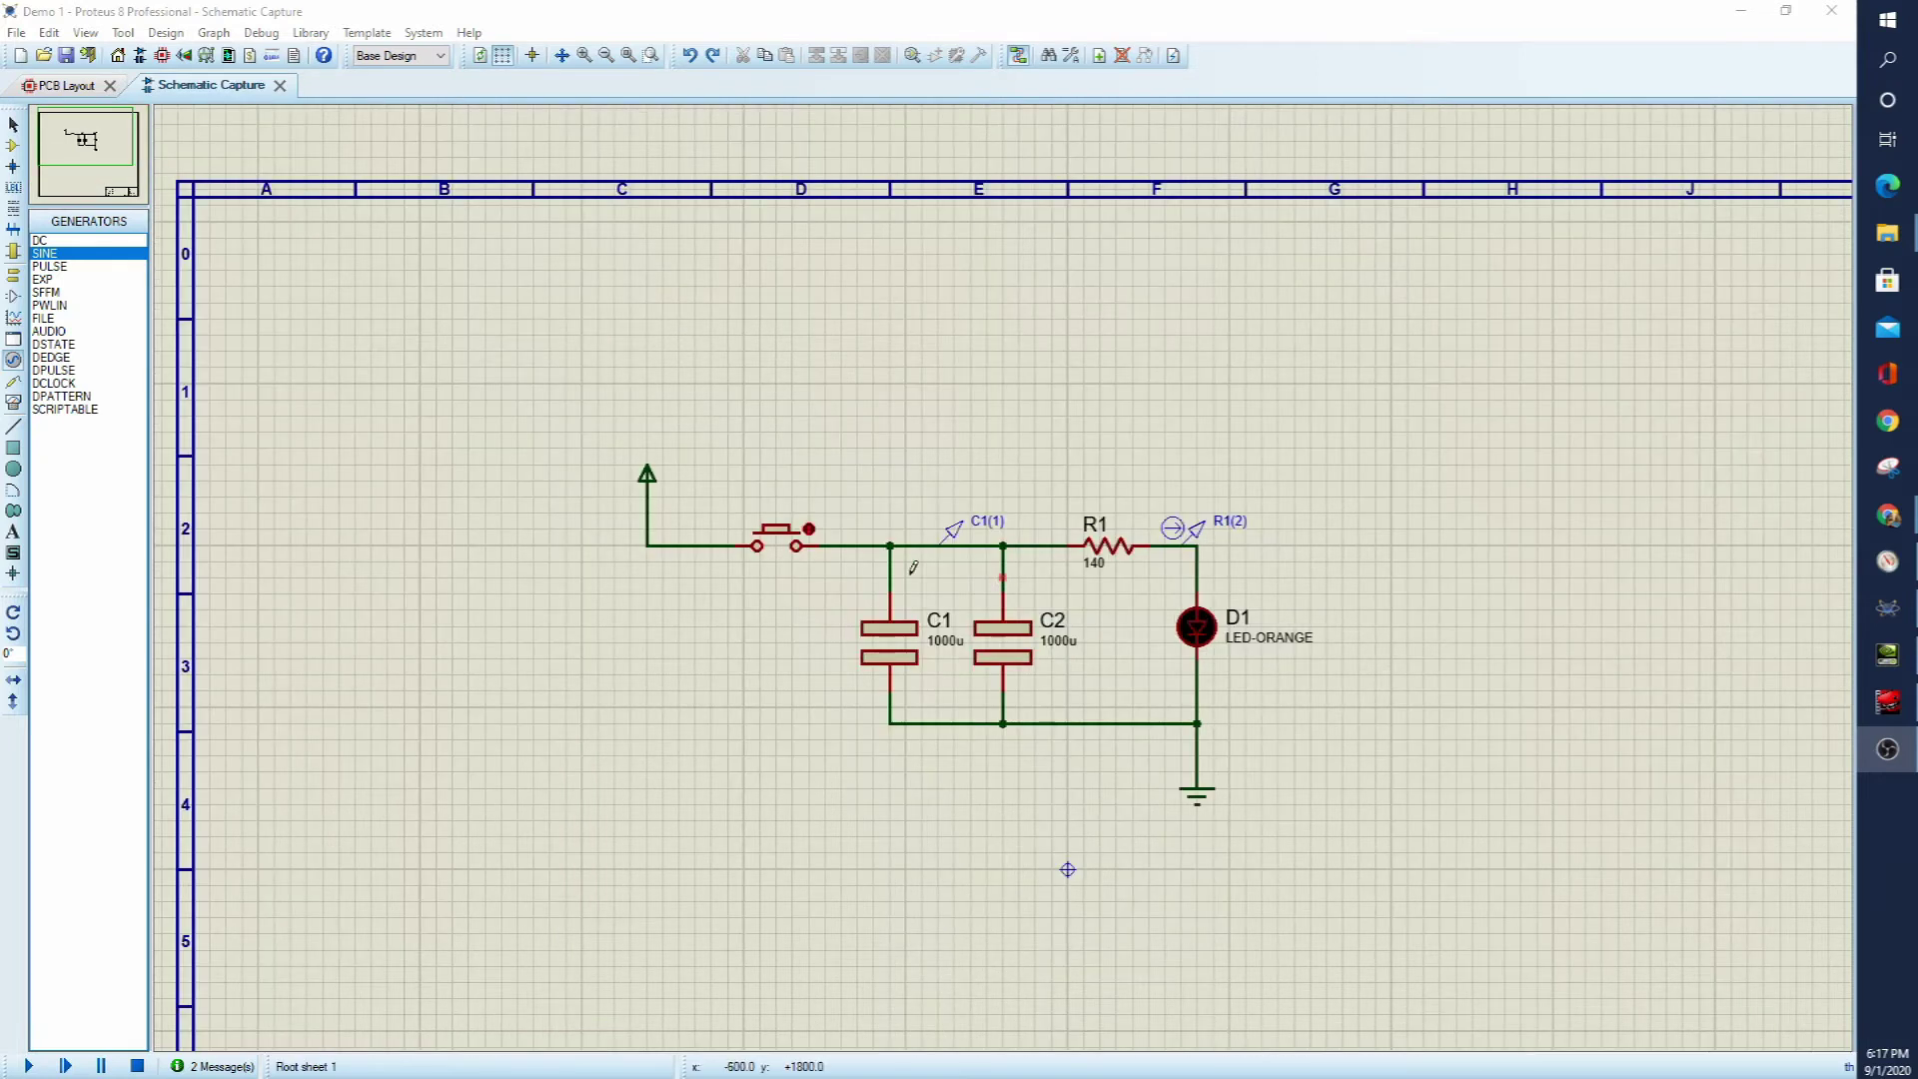
scroll(1005, 577, "up", 1)
mouse_move(997, 586)
left_mouse_down()
mouse_move(1113, 599)
mouse_move(993, 531)
mouse_move(977, 548)
left_mouse_up()
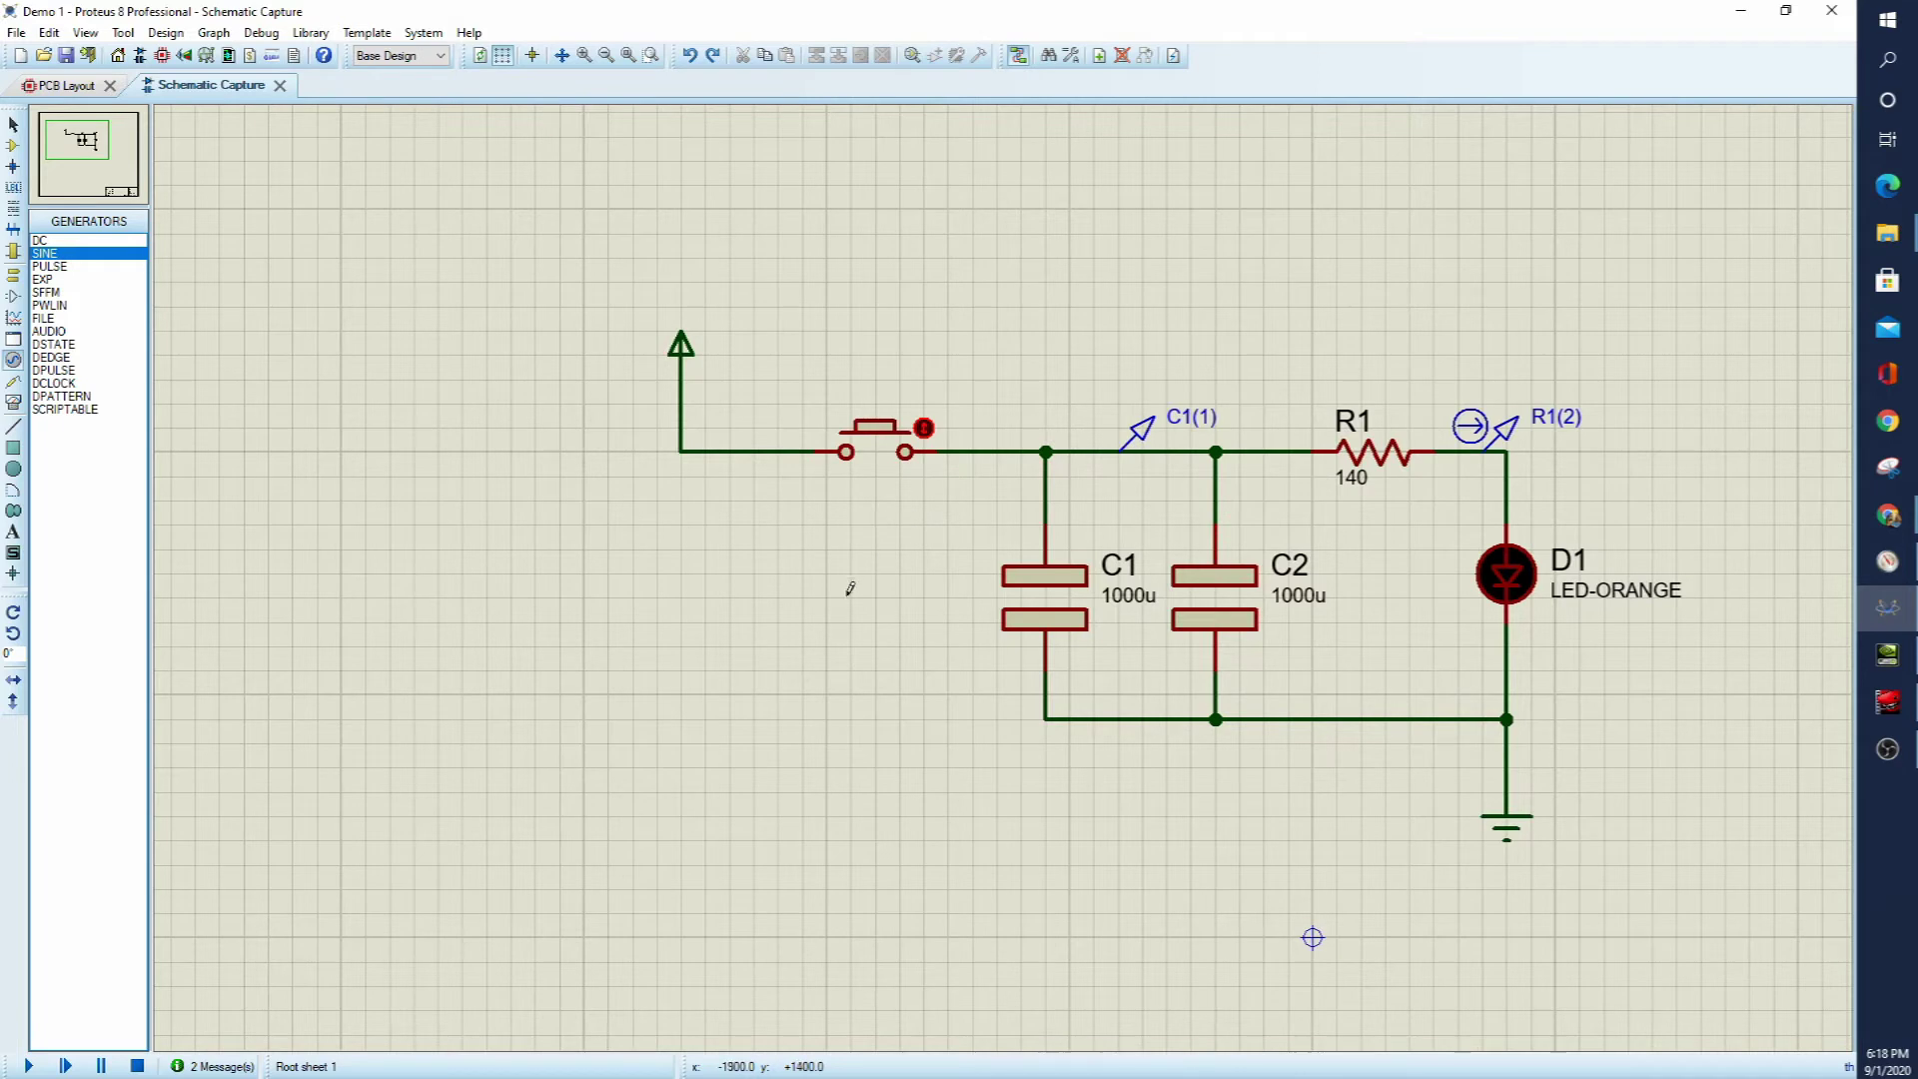
scroll(851, 589, "down", 1)
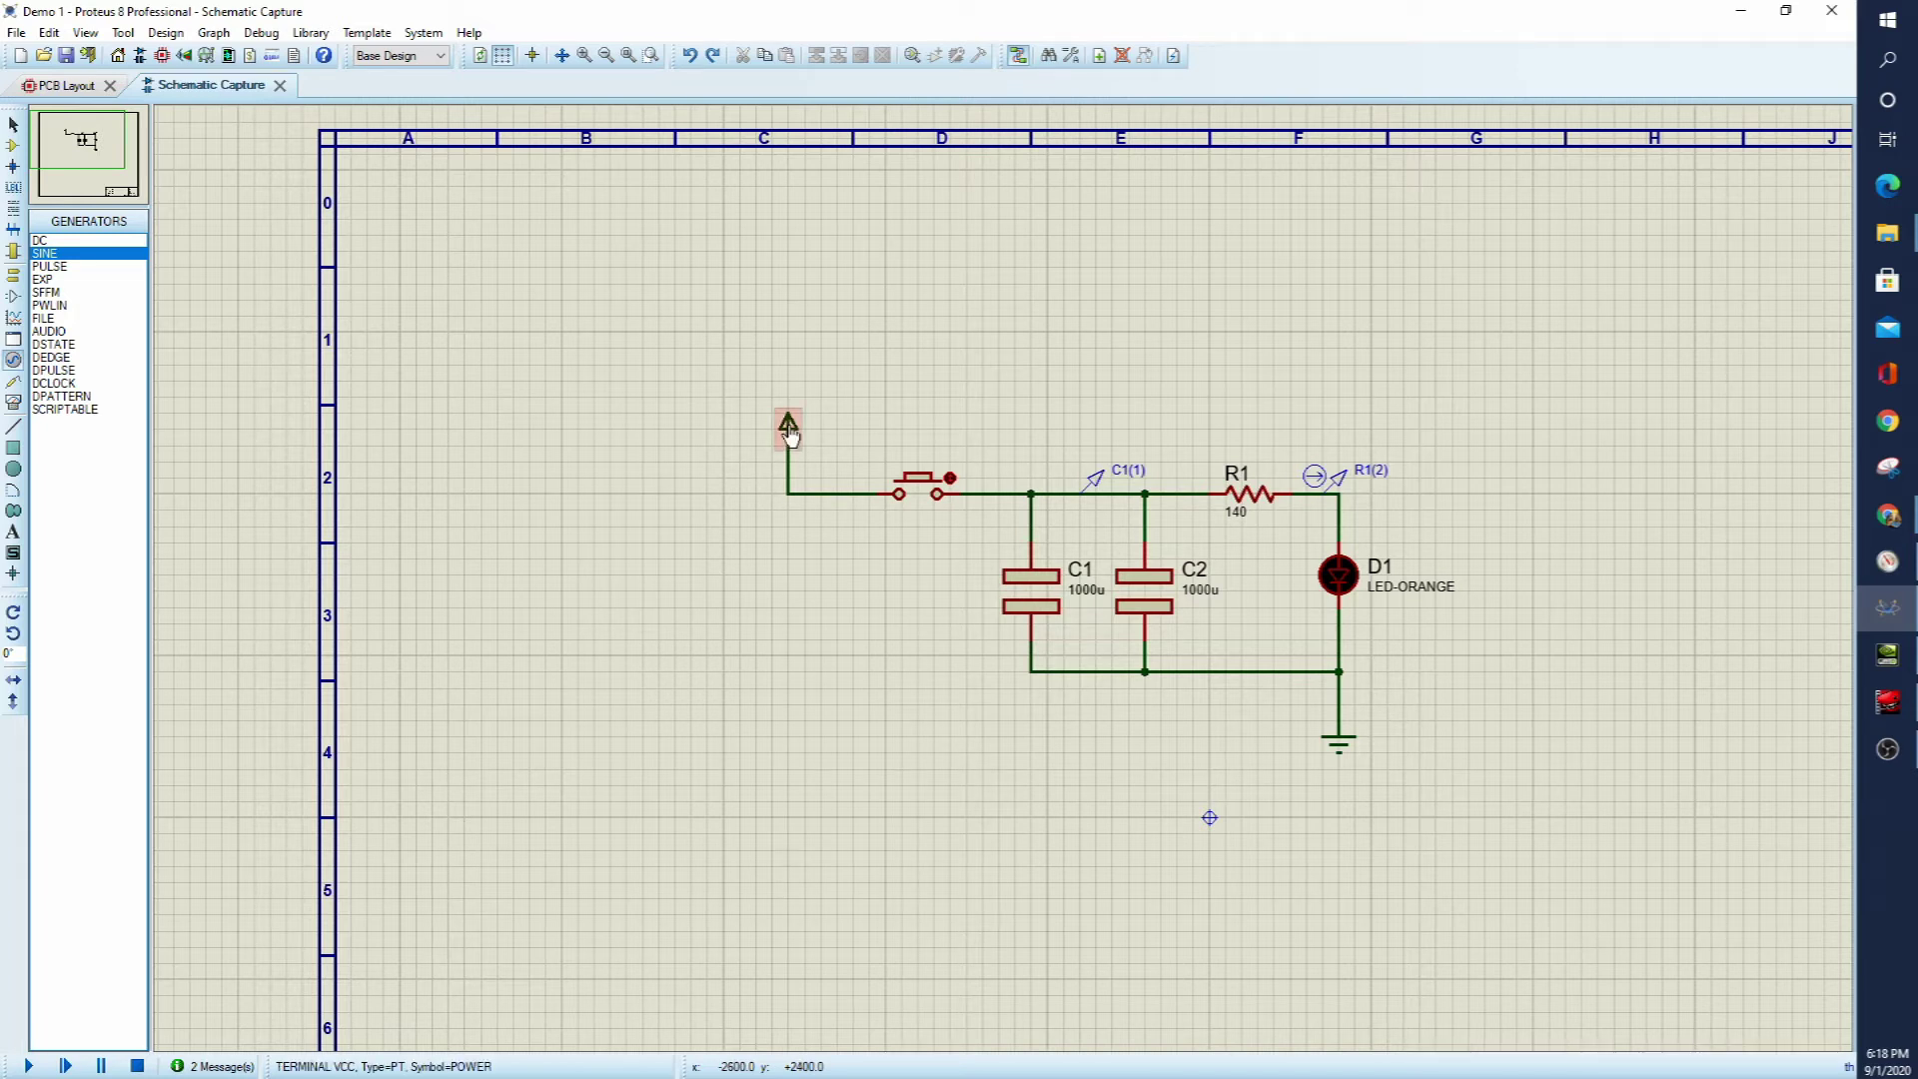
left_click(12, 276)
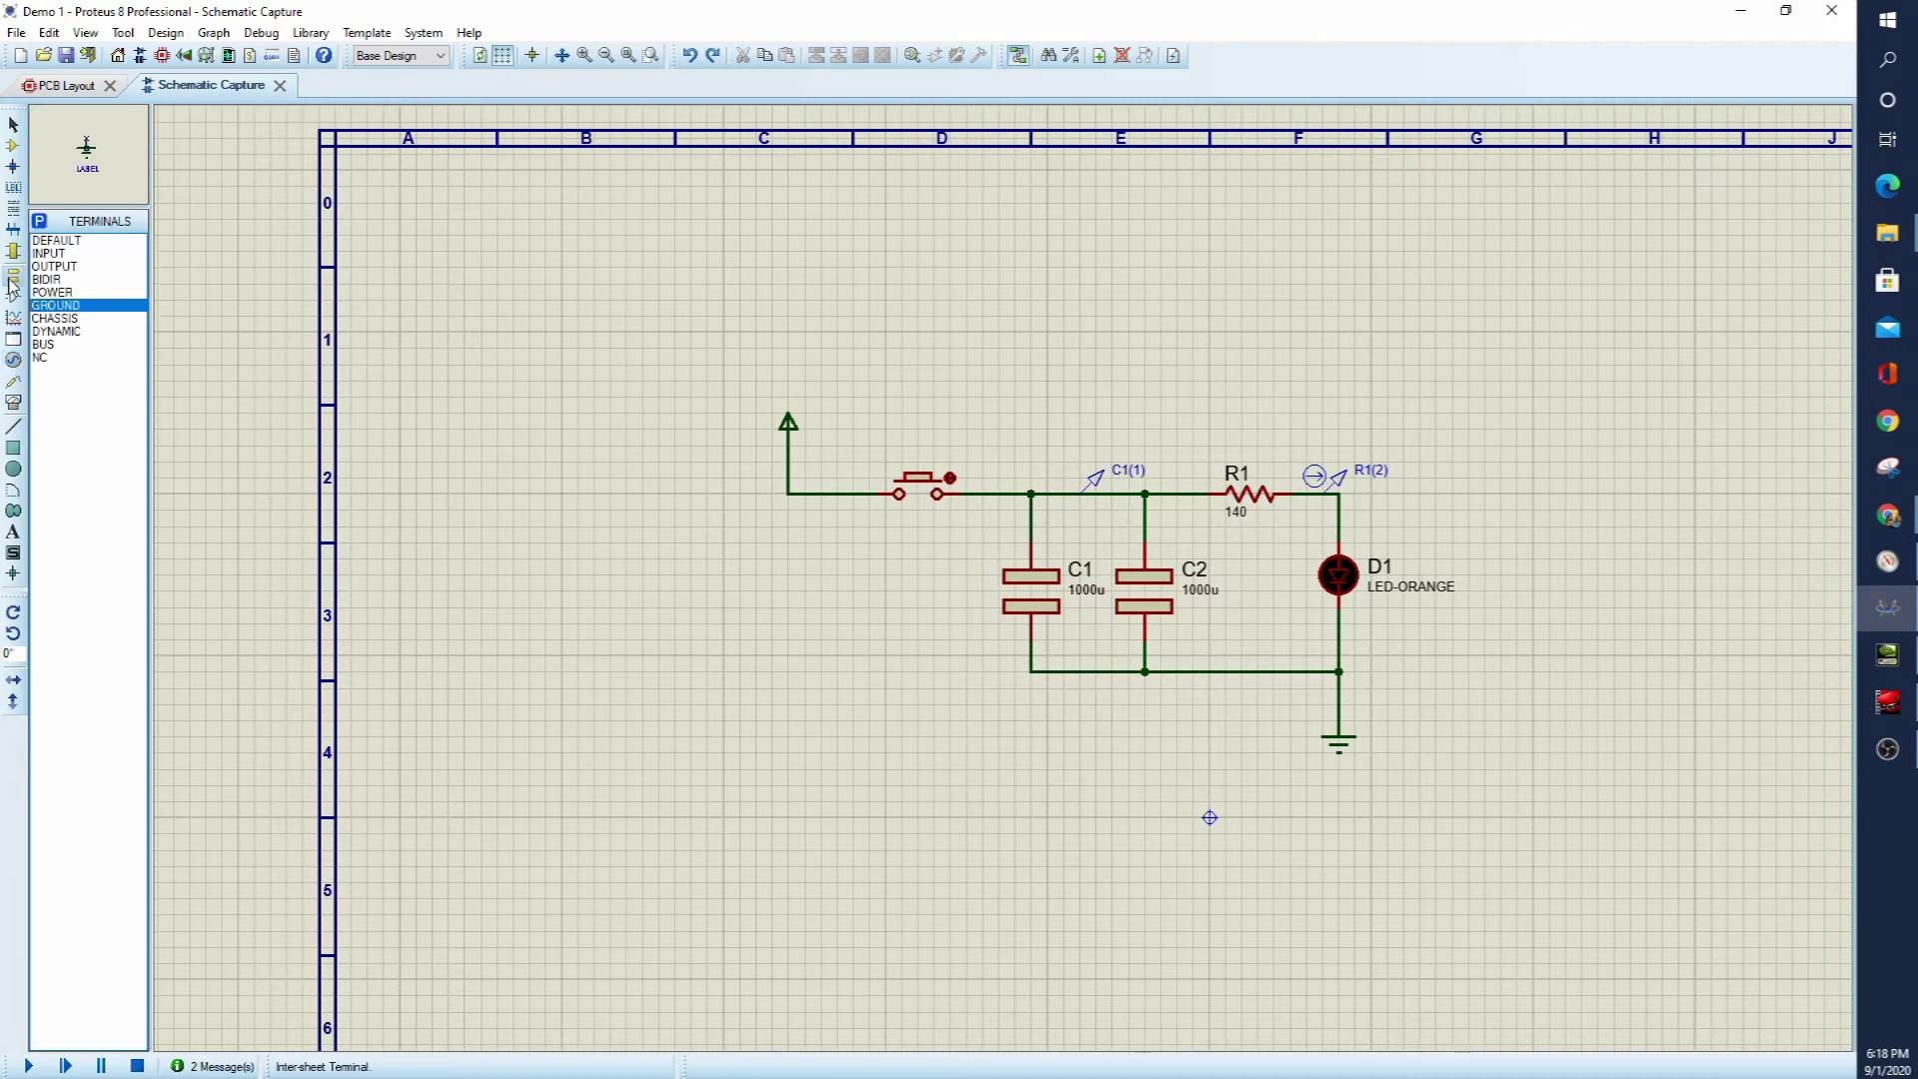
left_click(58, 293)
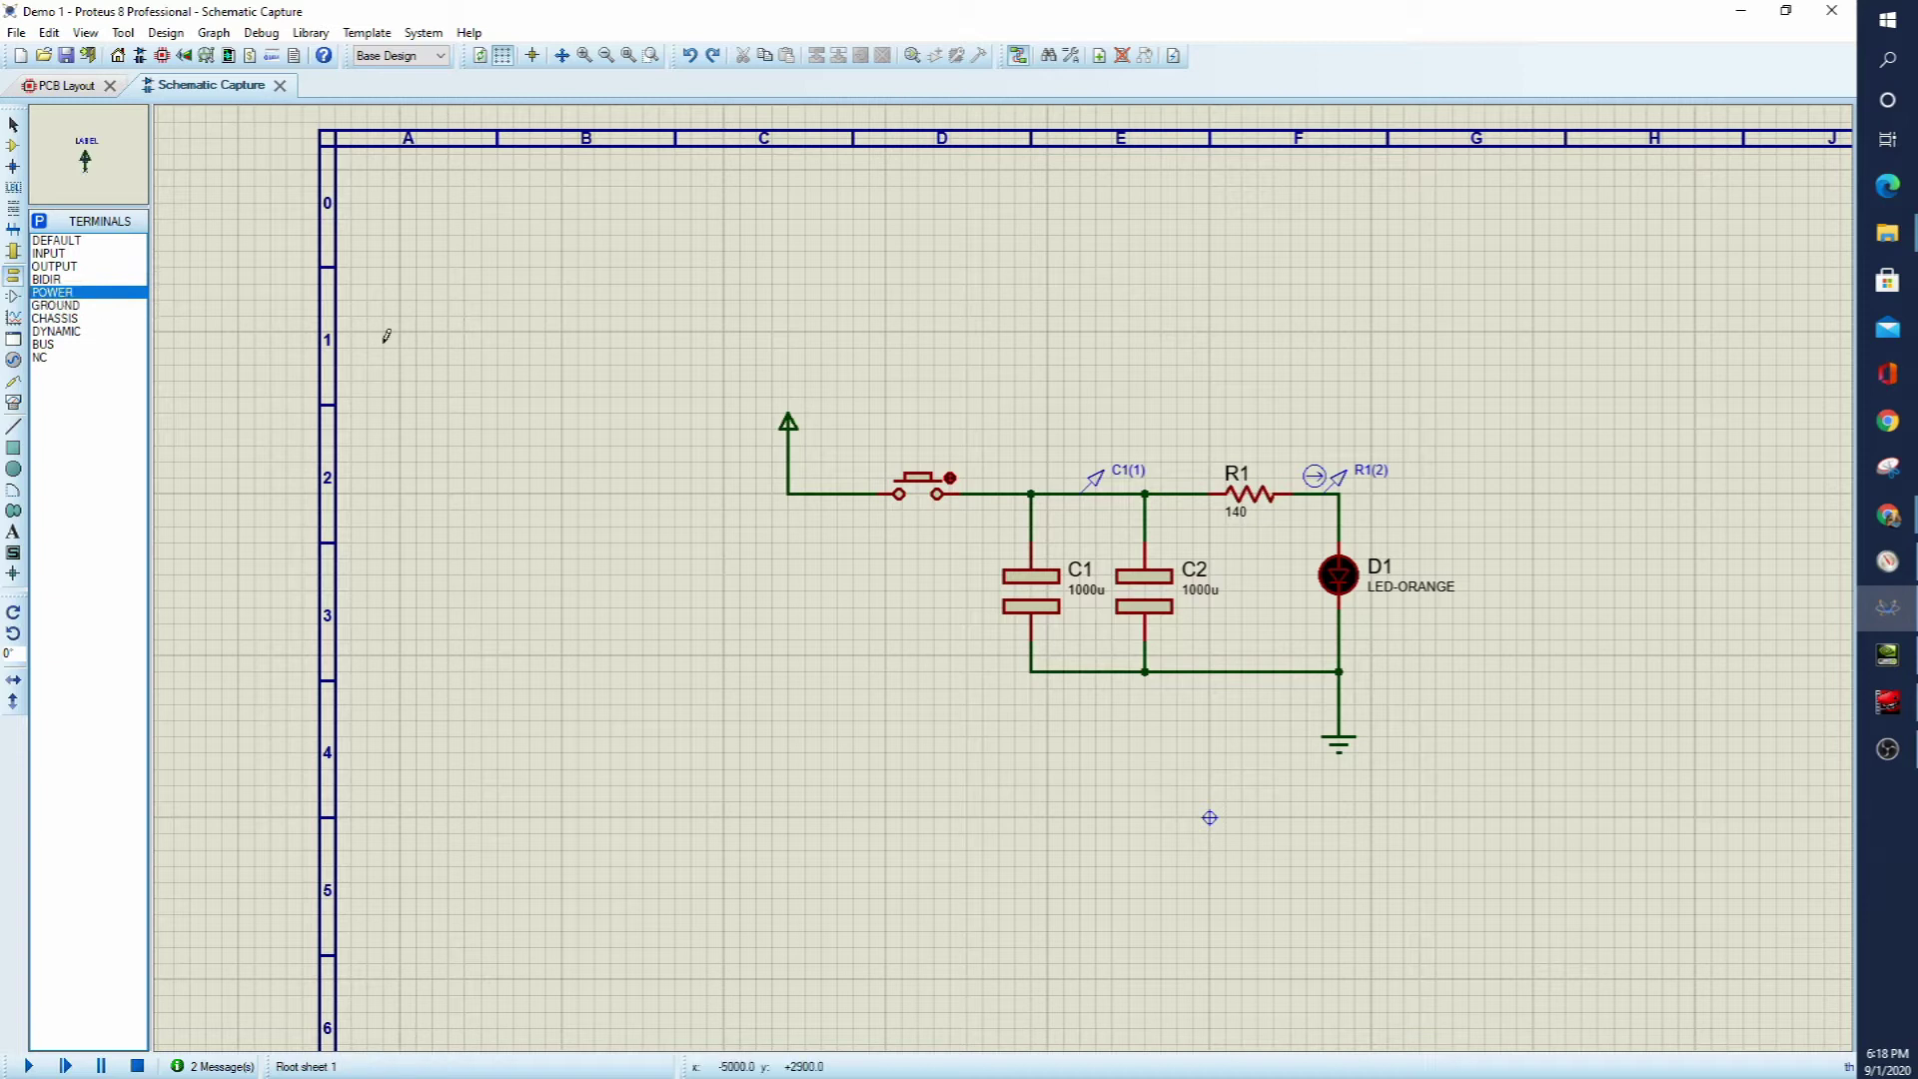
double_click(789, 428)
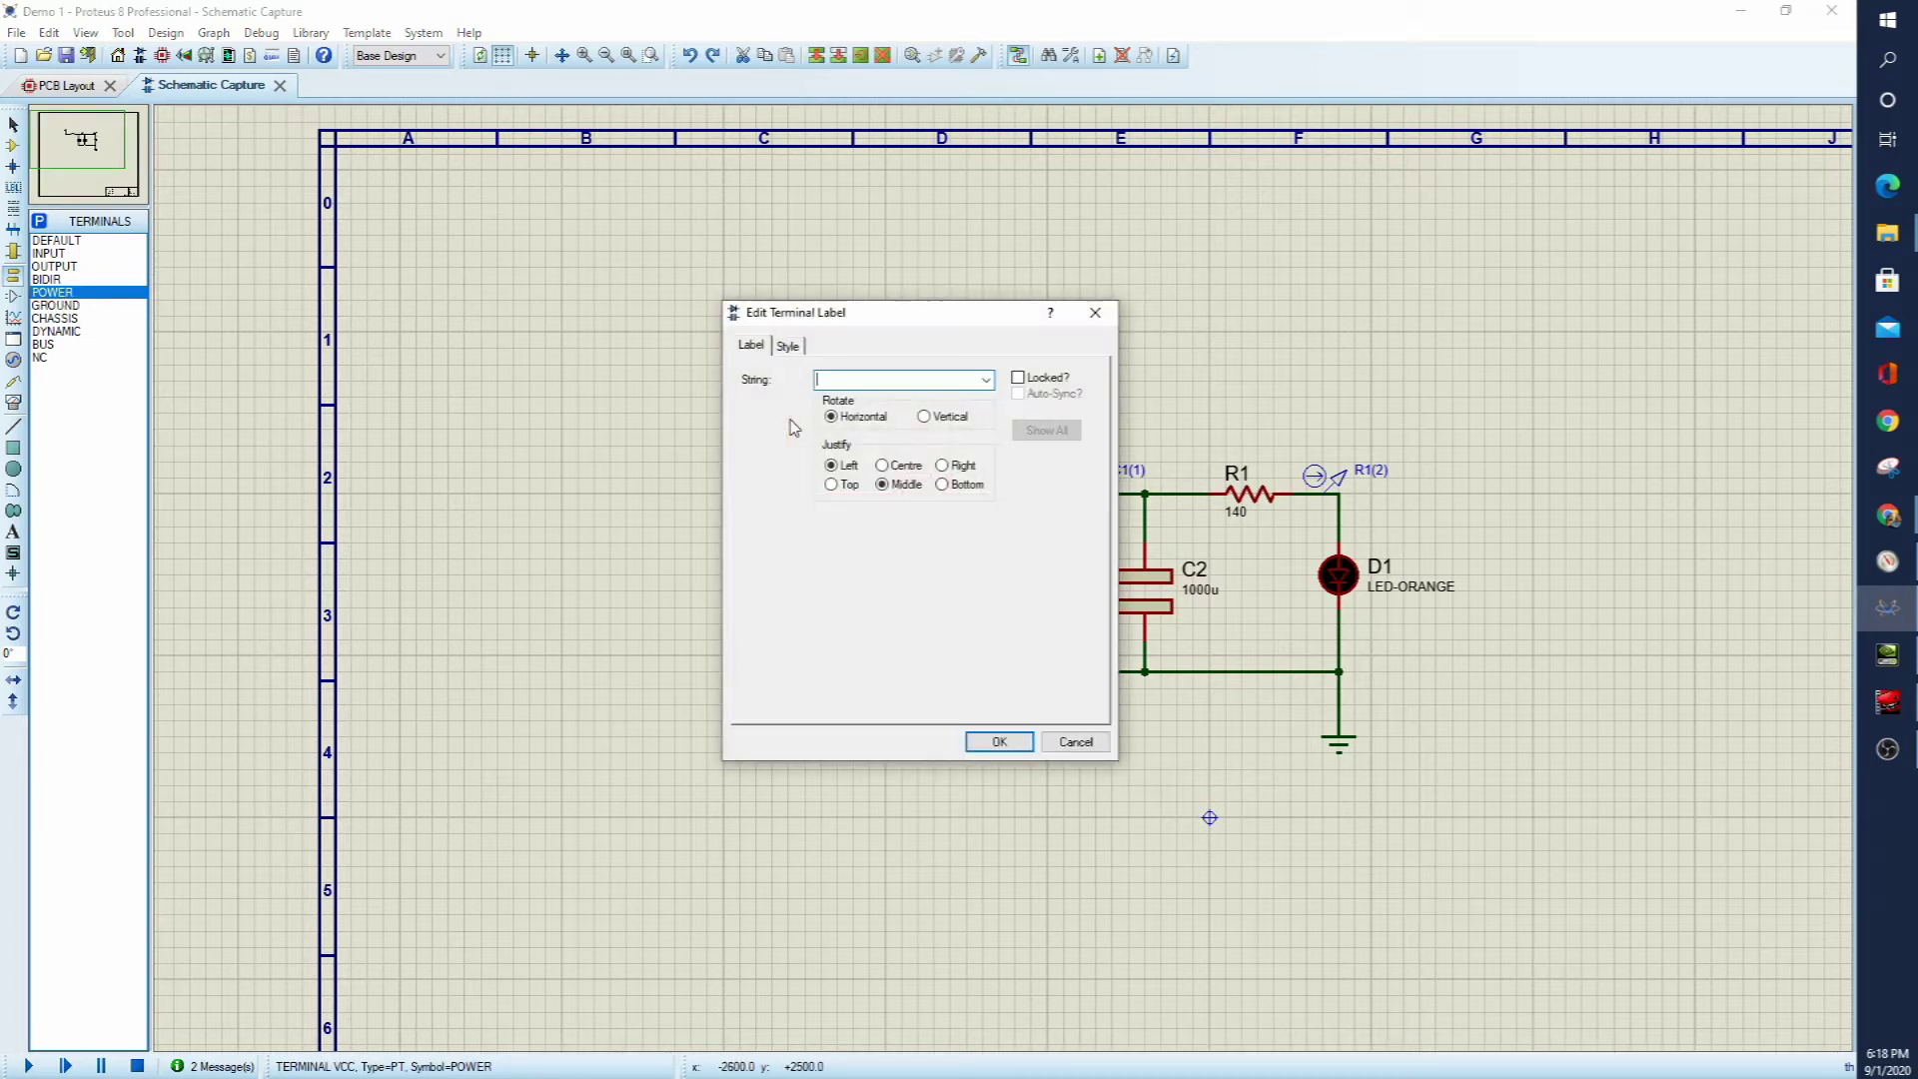
left_click(989, 383)
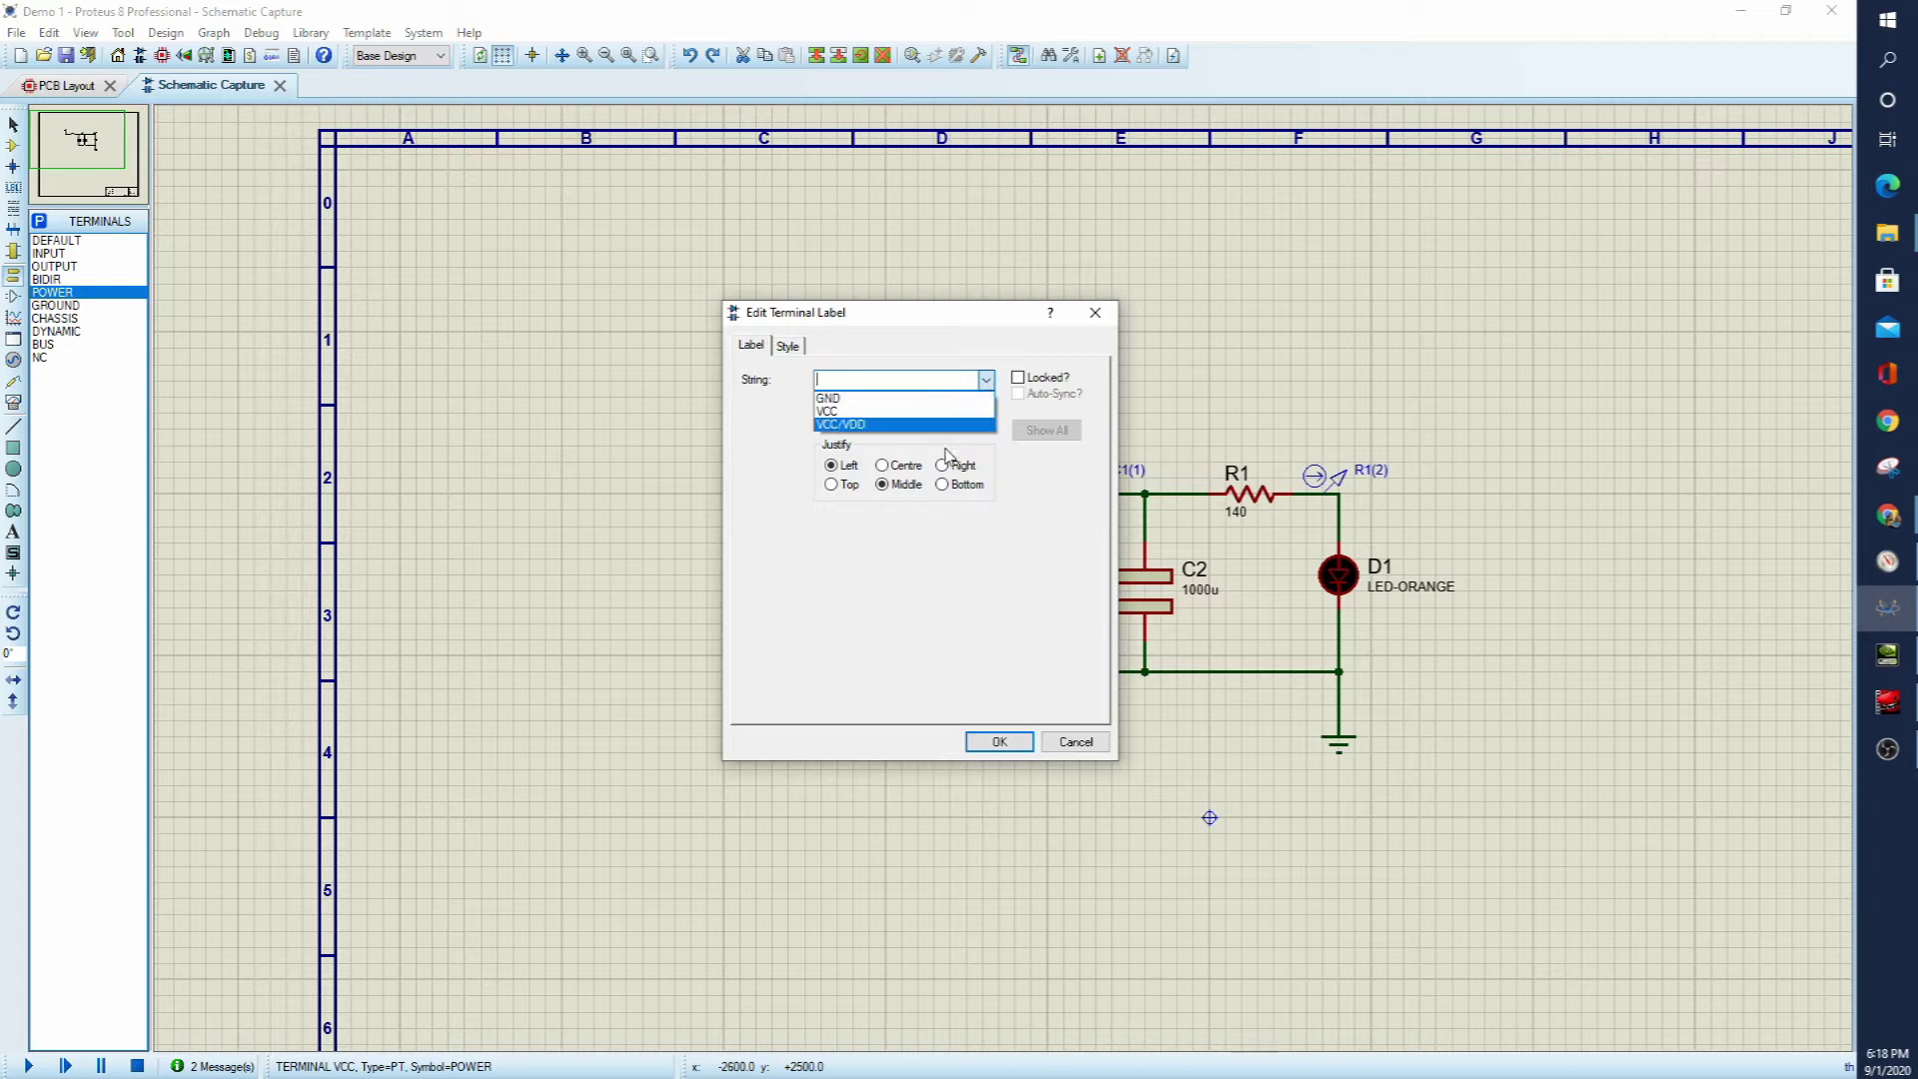
left_click(1074, 746)
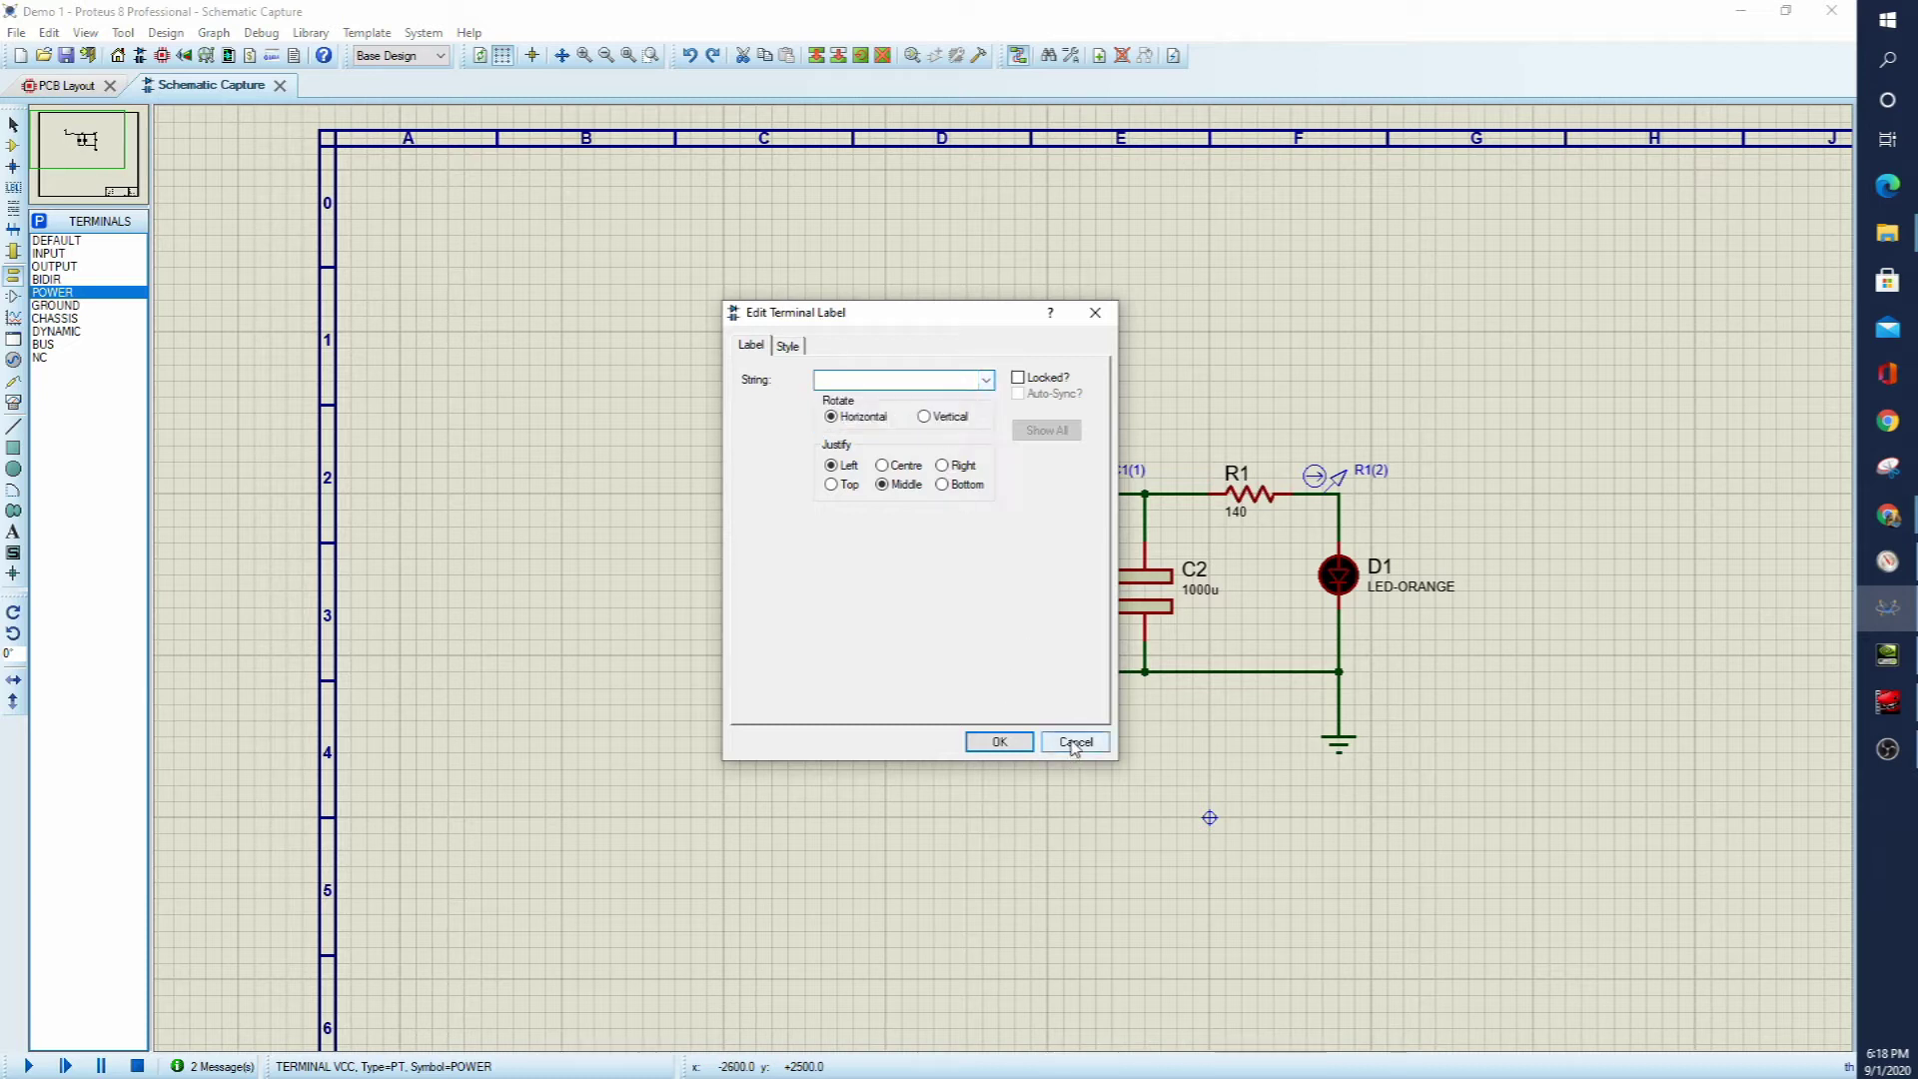
left_click(1075, 746)
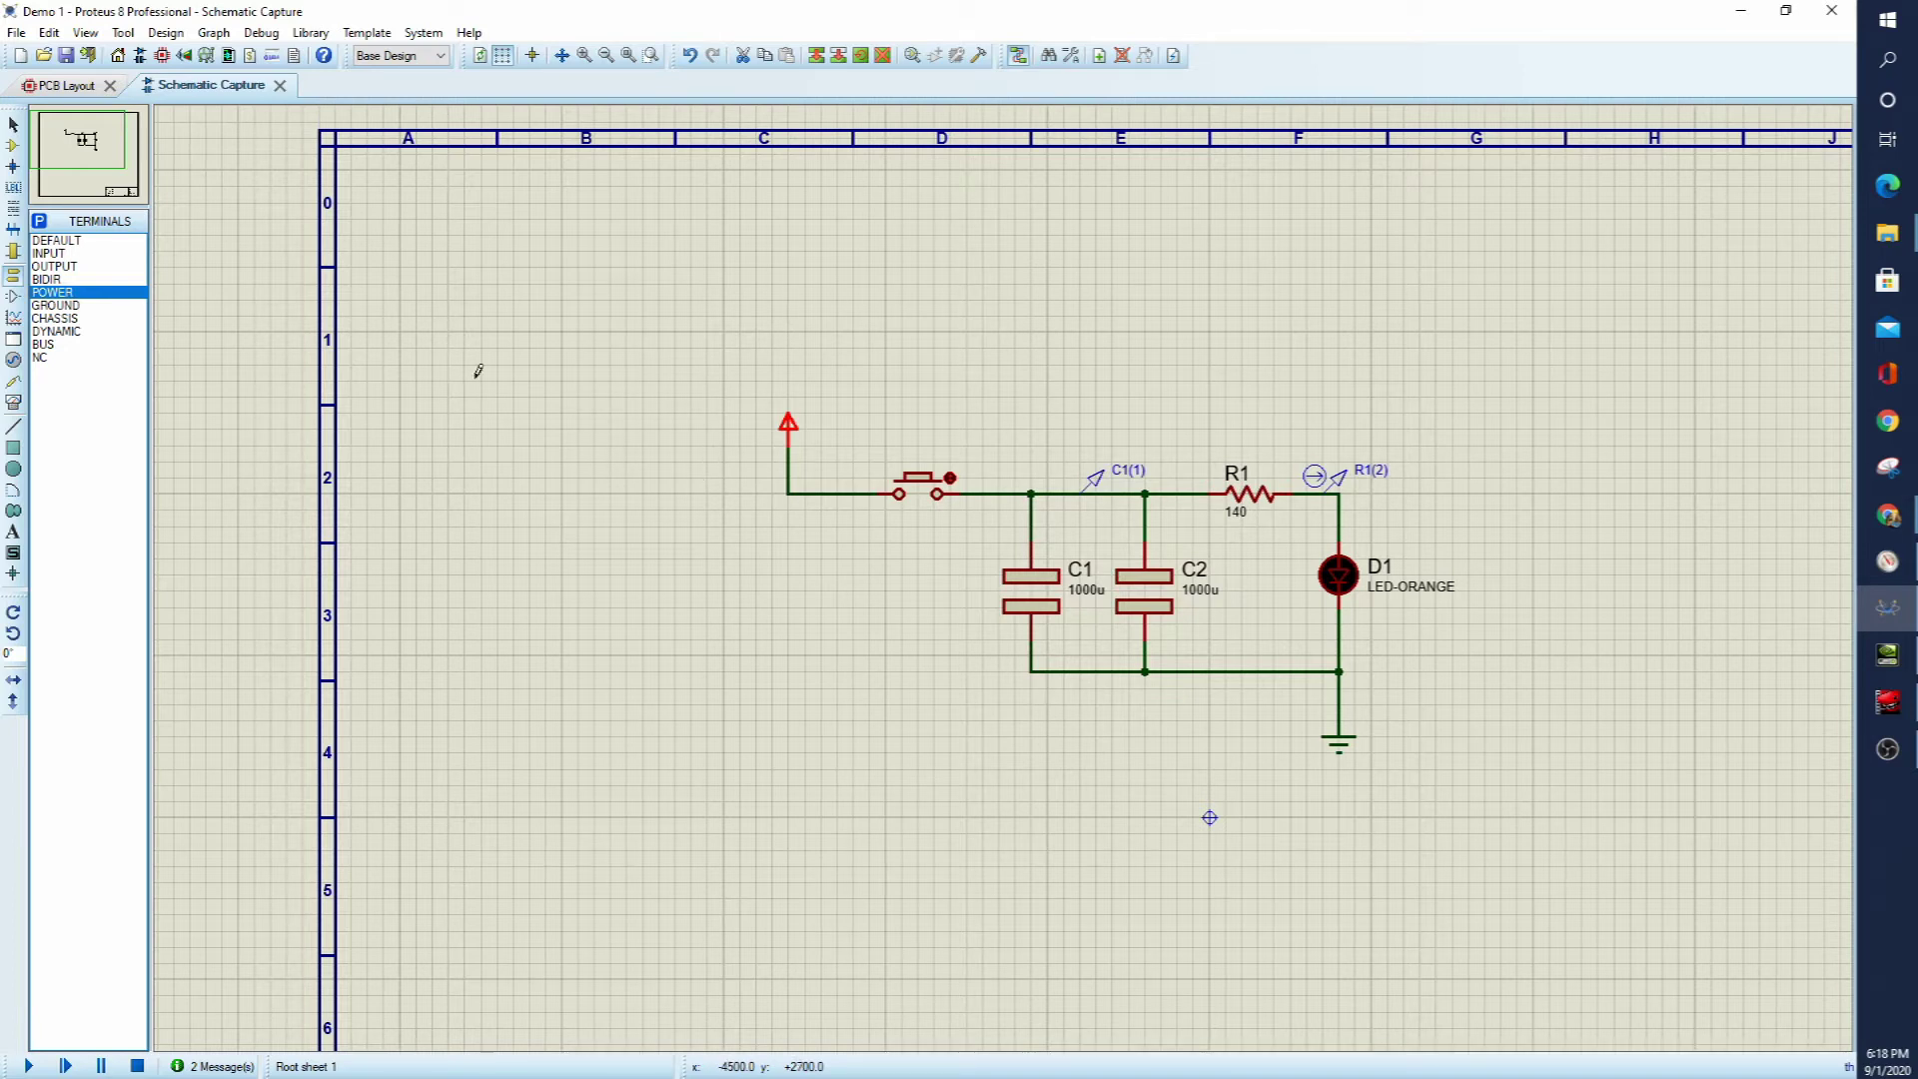
- In Design > Configure Power Rails, pick the VCC/VDD rail and enter 2.5 as its voltage
left_click(124, 33)
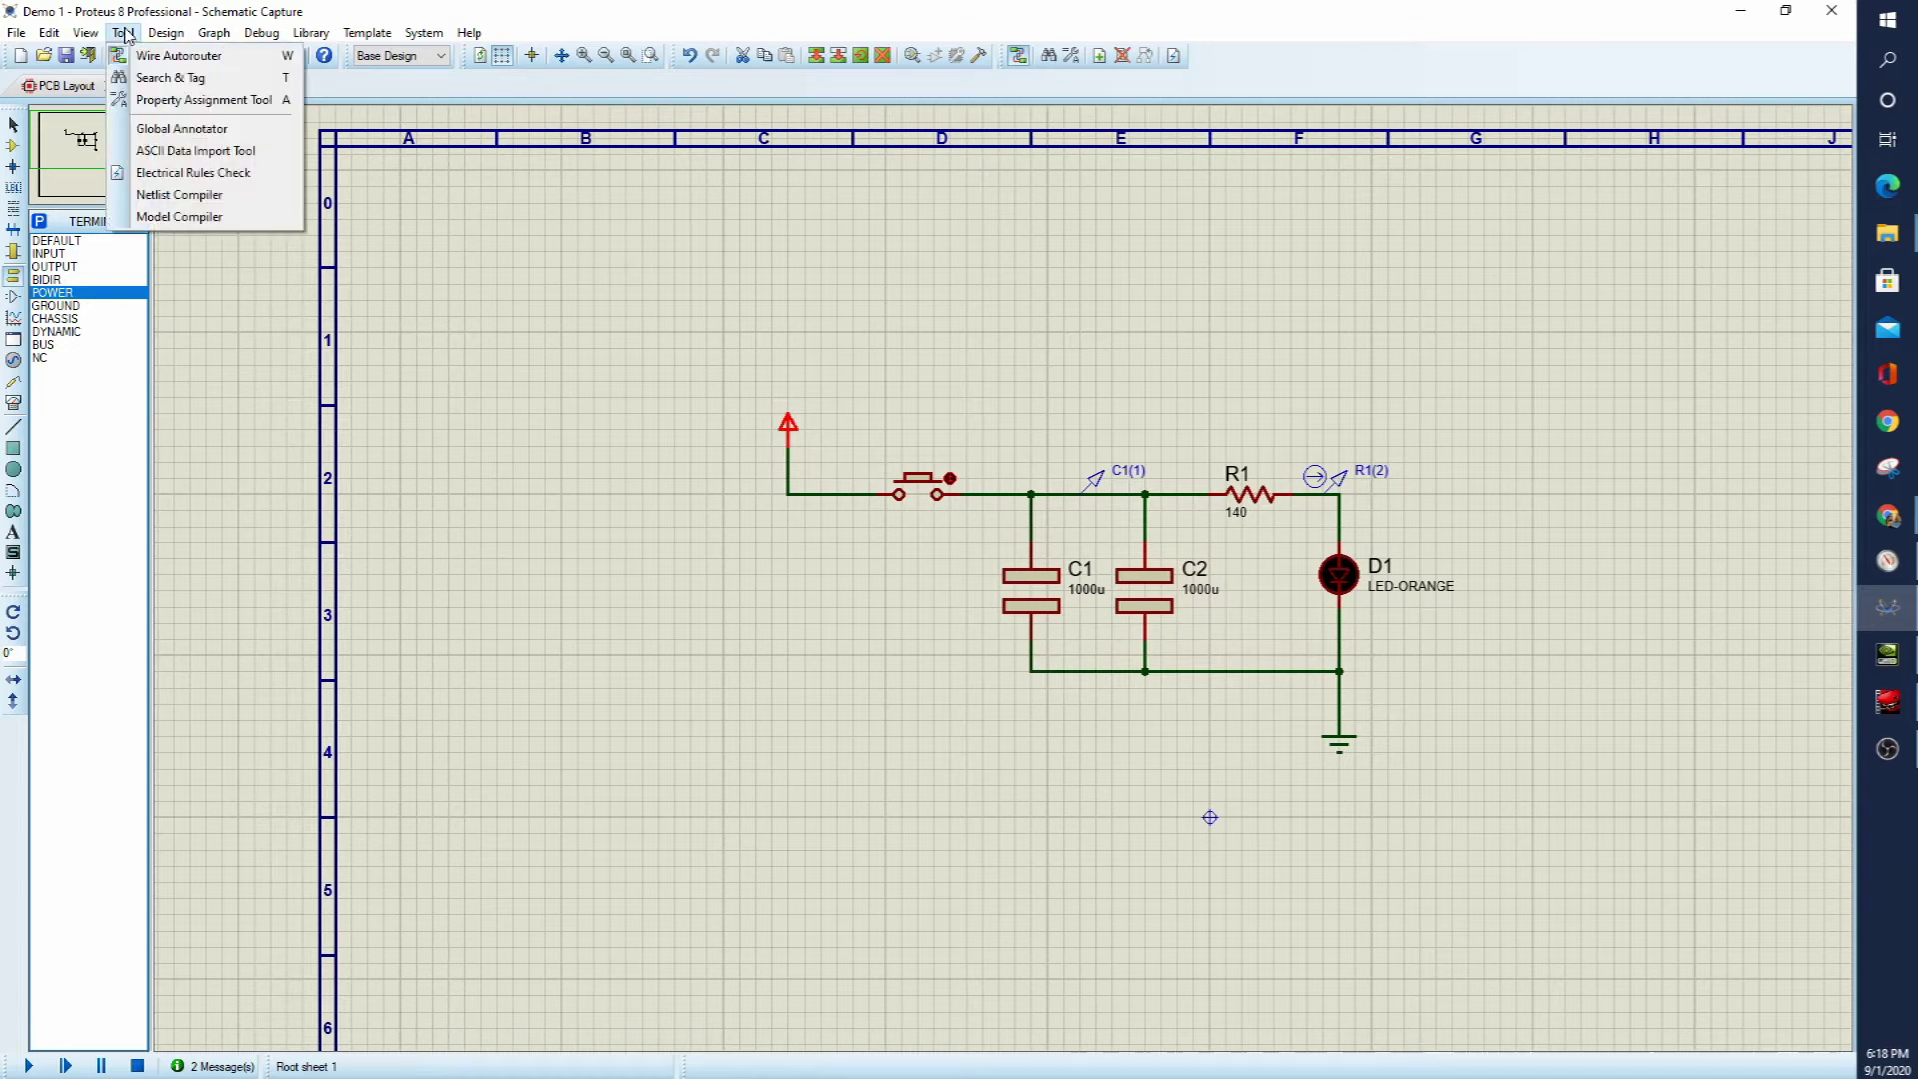
mouse_move(166, 33)
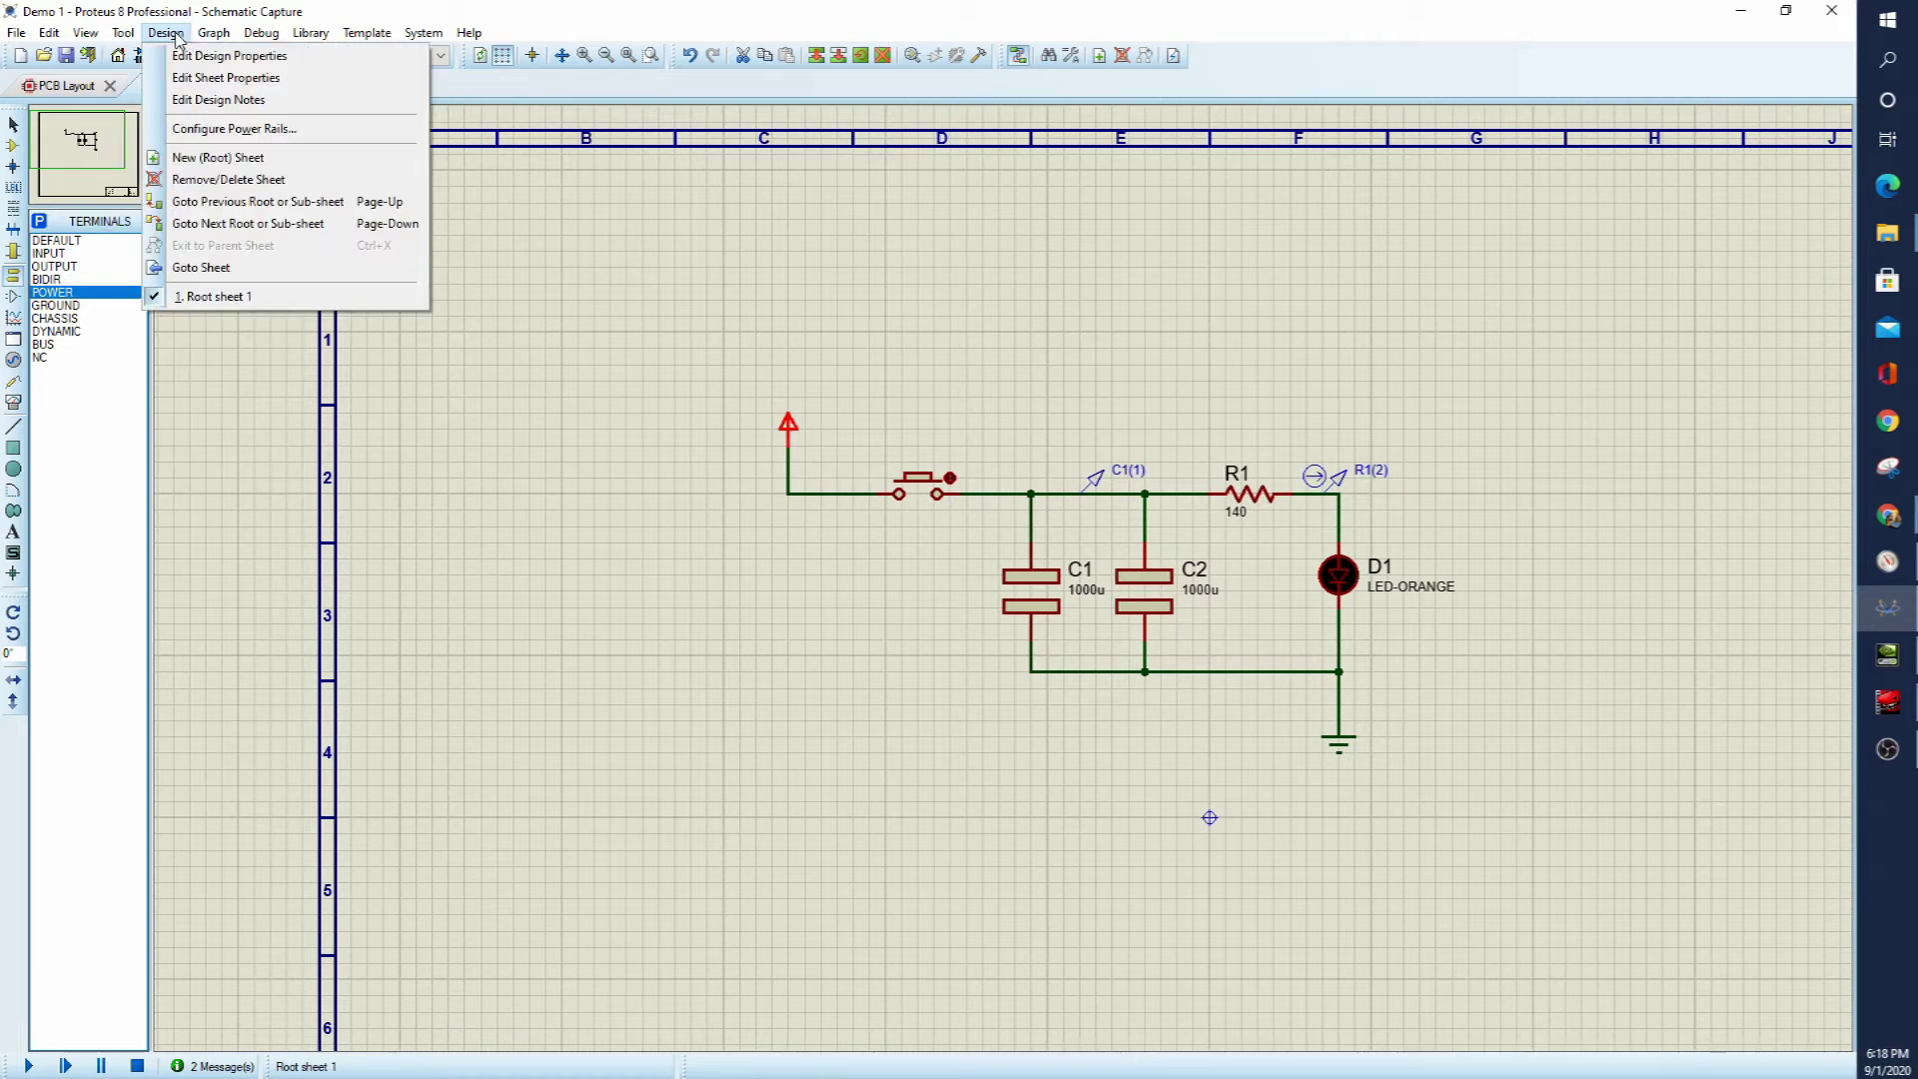
left_click(214, 131)
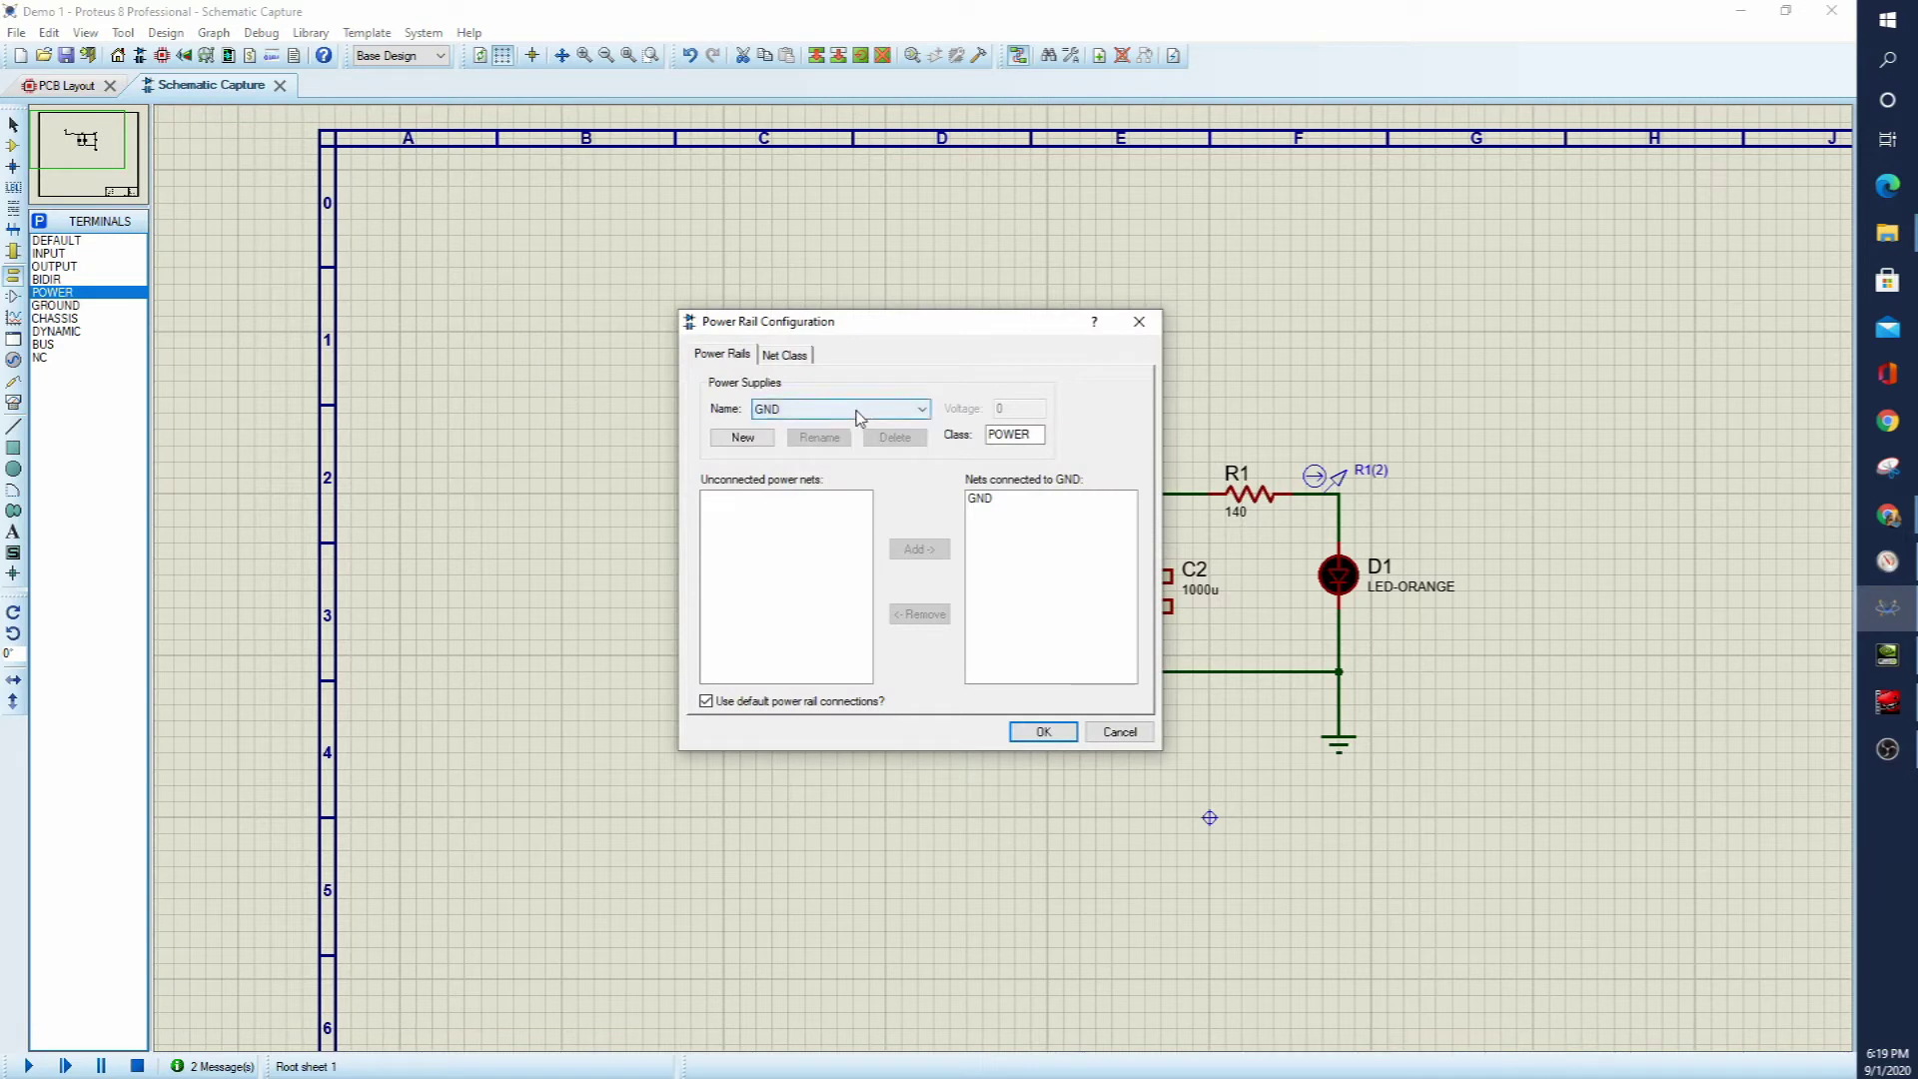
left_click(857, 414)
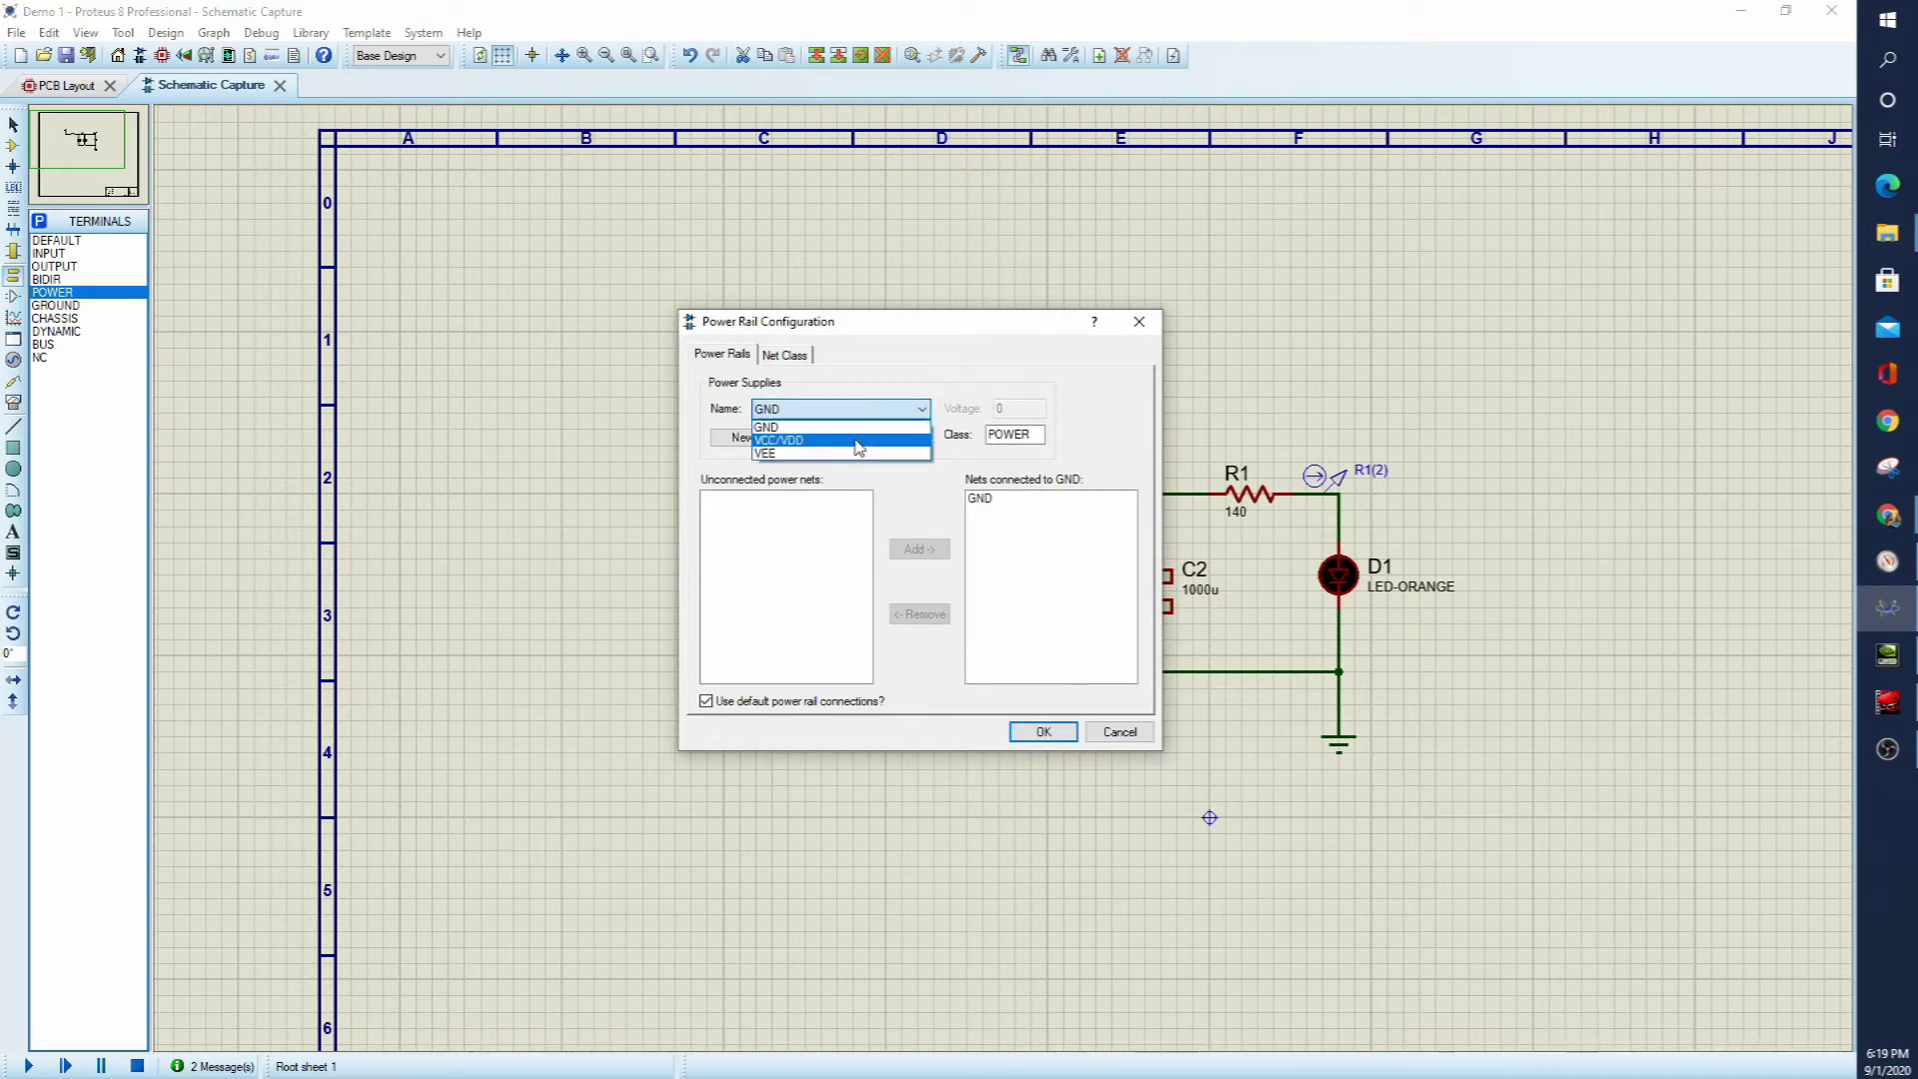
left_click(857, 446)
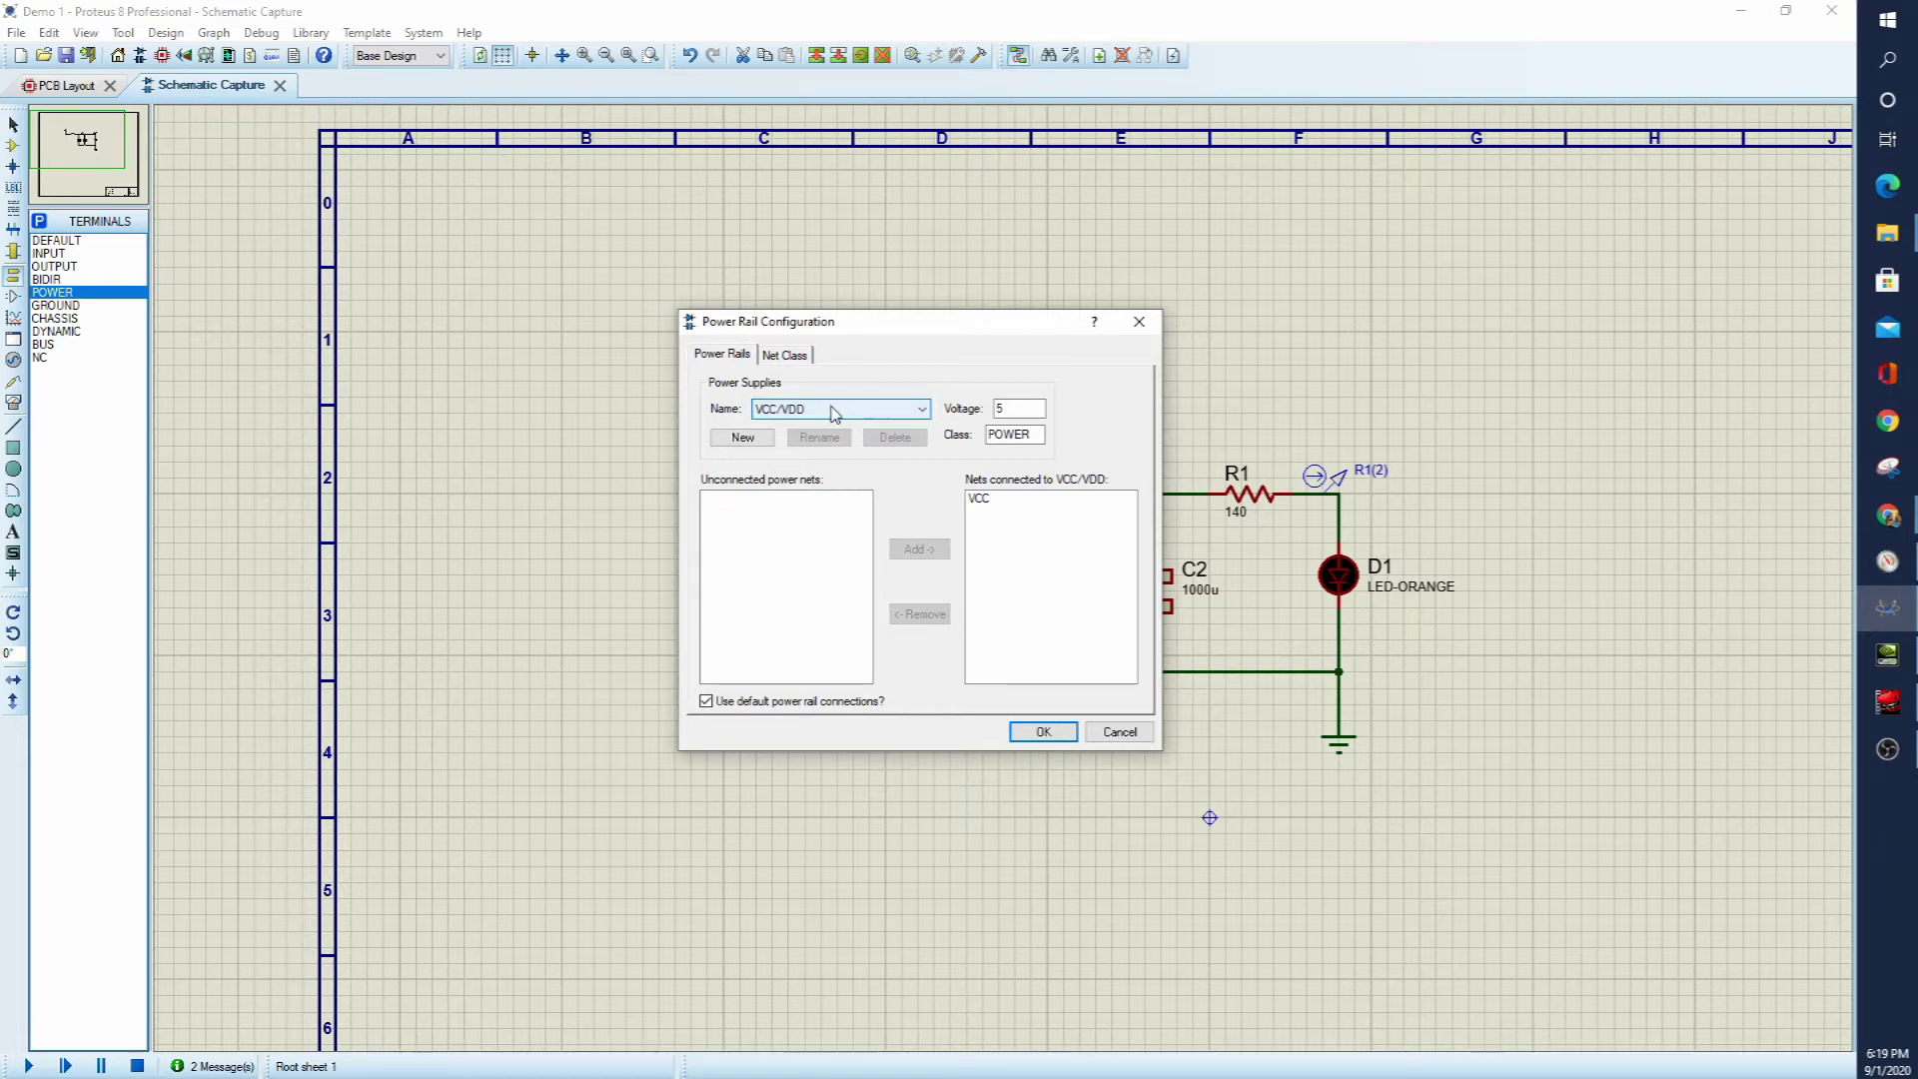
left_click(831, 410)
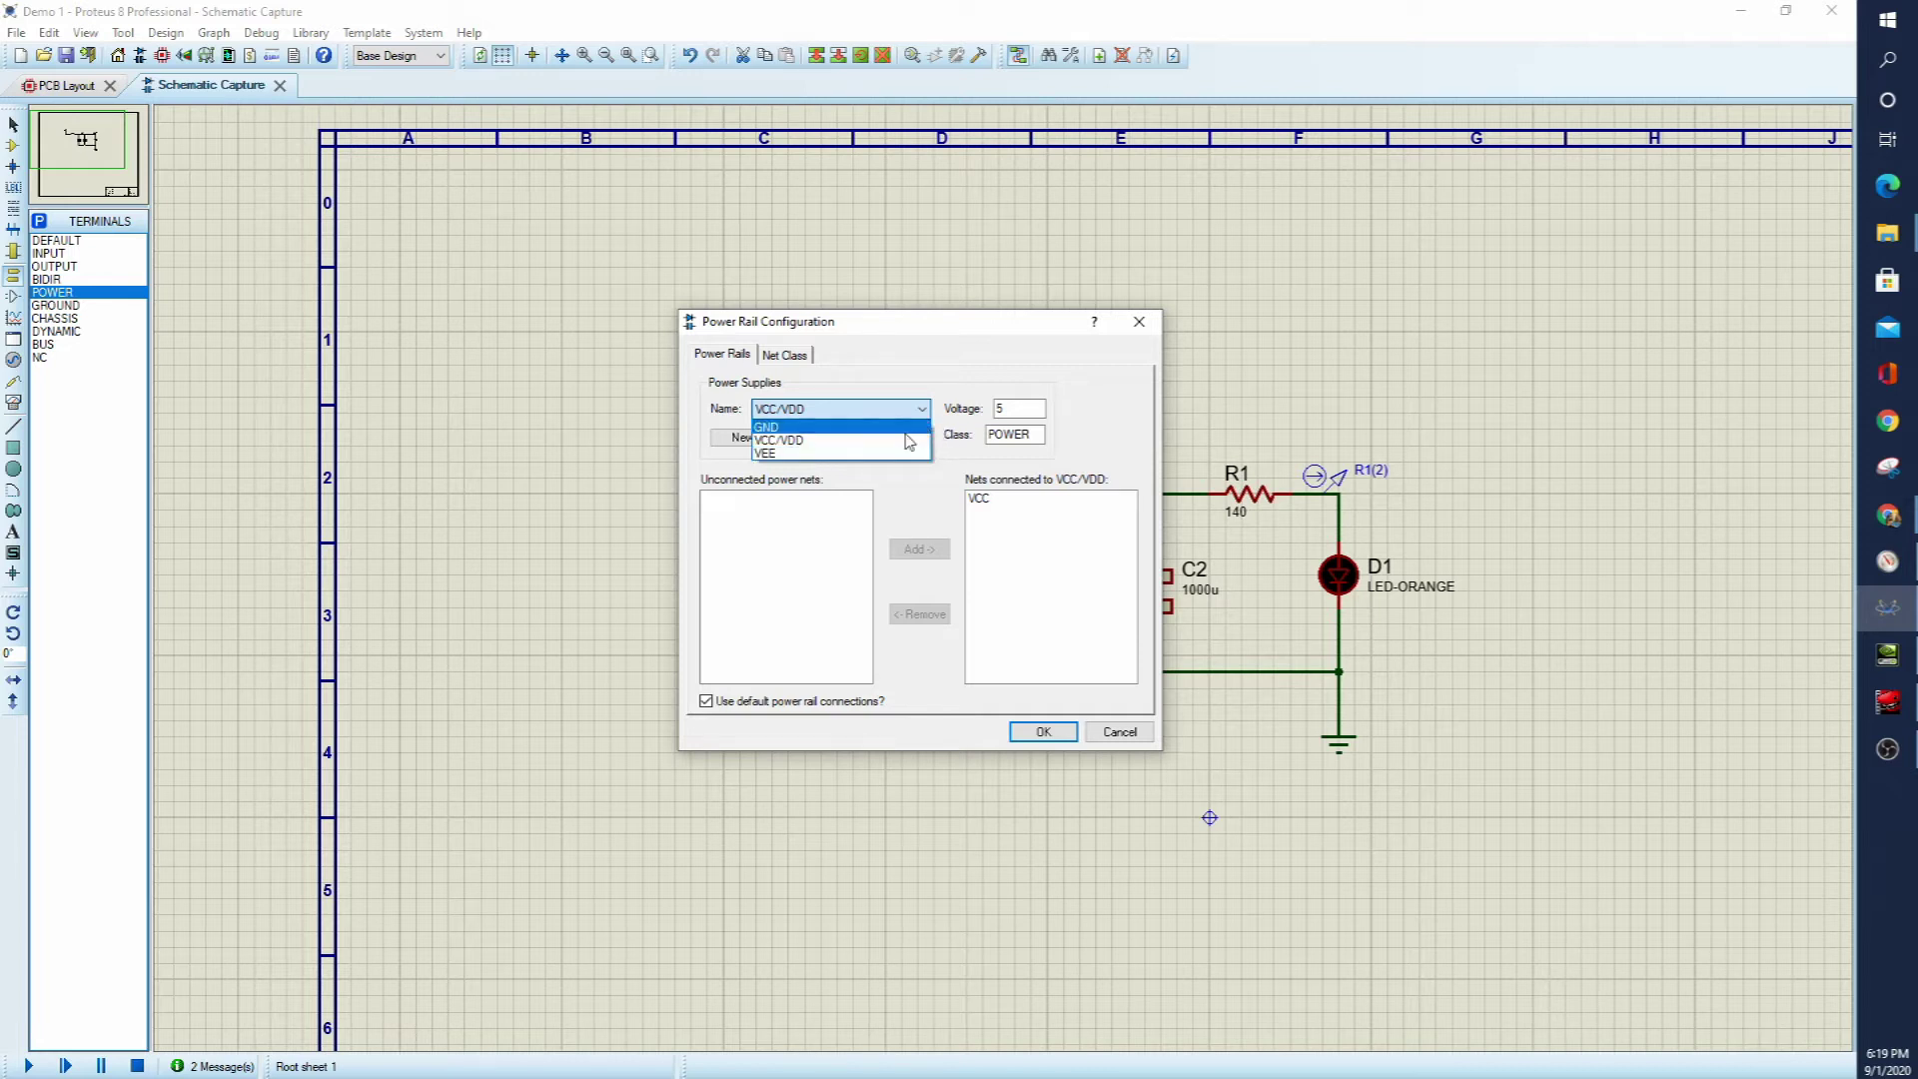
left_click(971, 380)
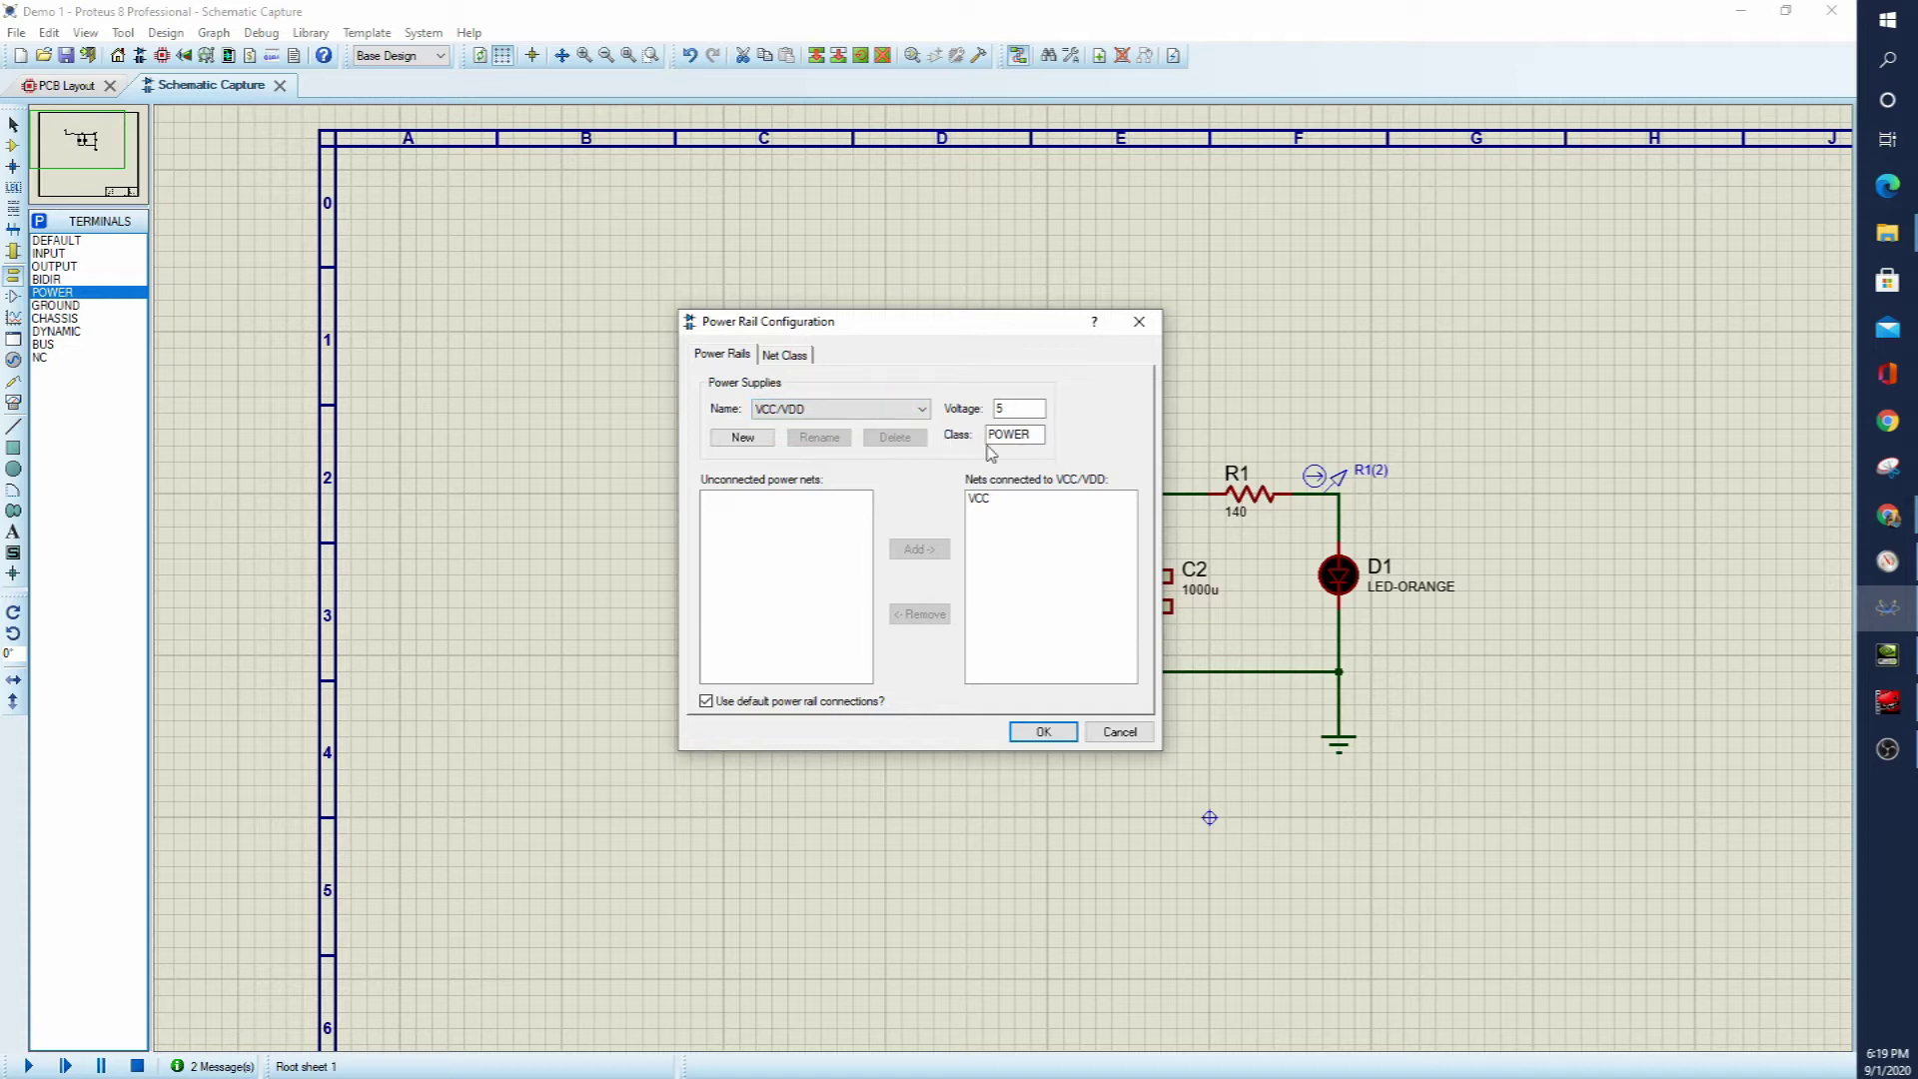
left_click(1020, 411)
- Apply the 2.5 V rail, then simulate with the push button closed until C1 reads about 2.5 V
left_click(1043, 731)
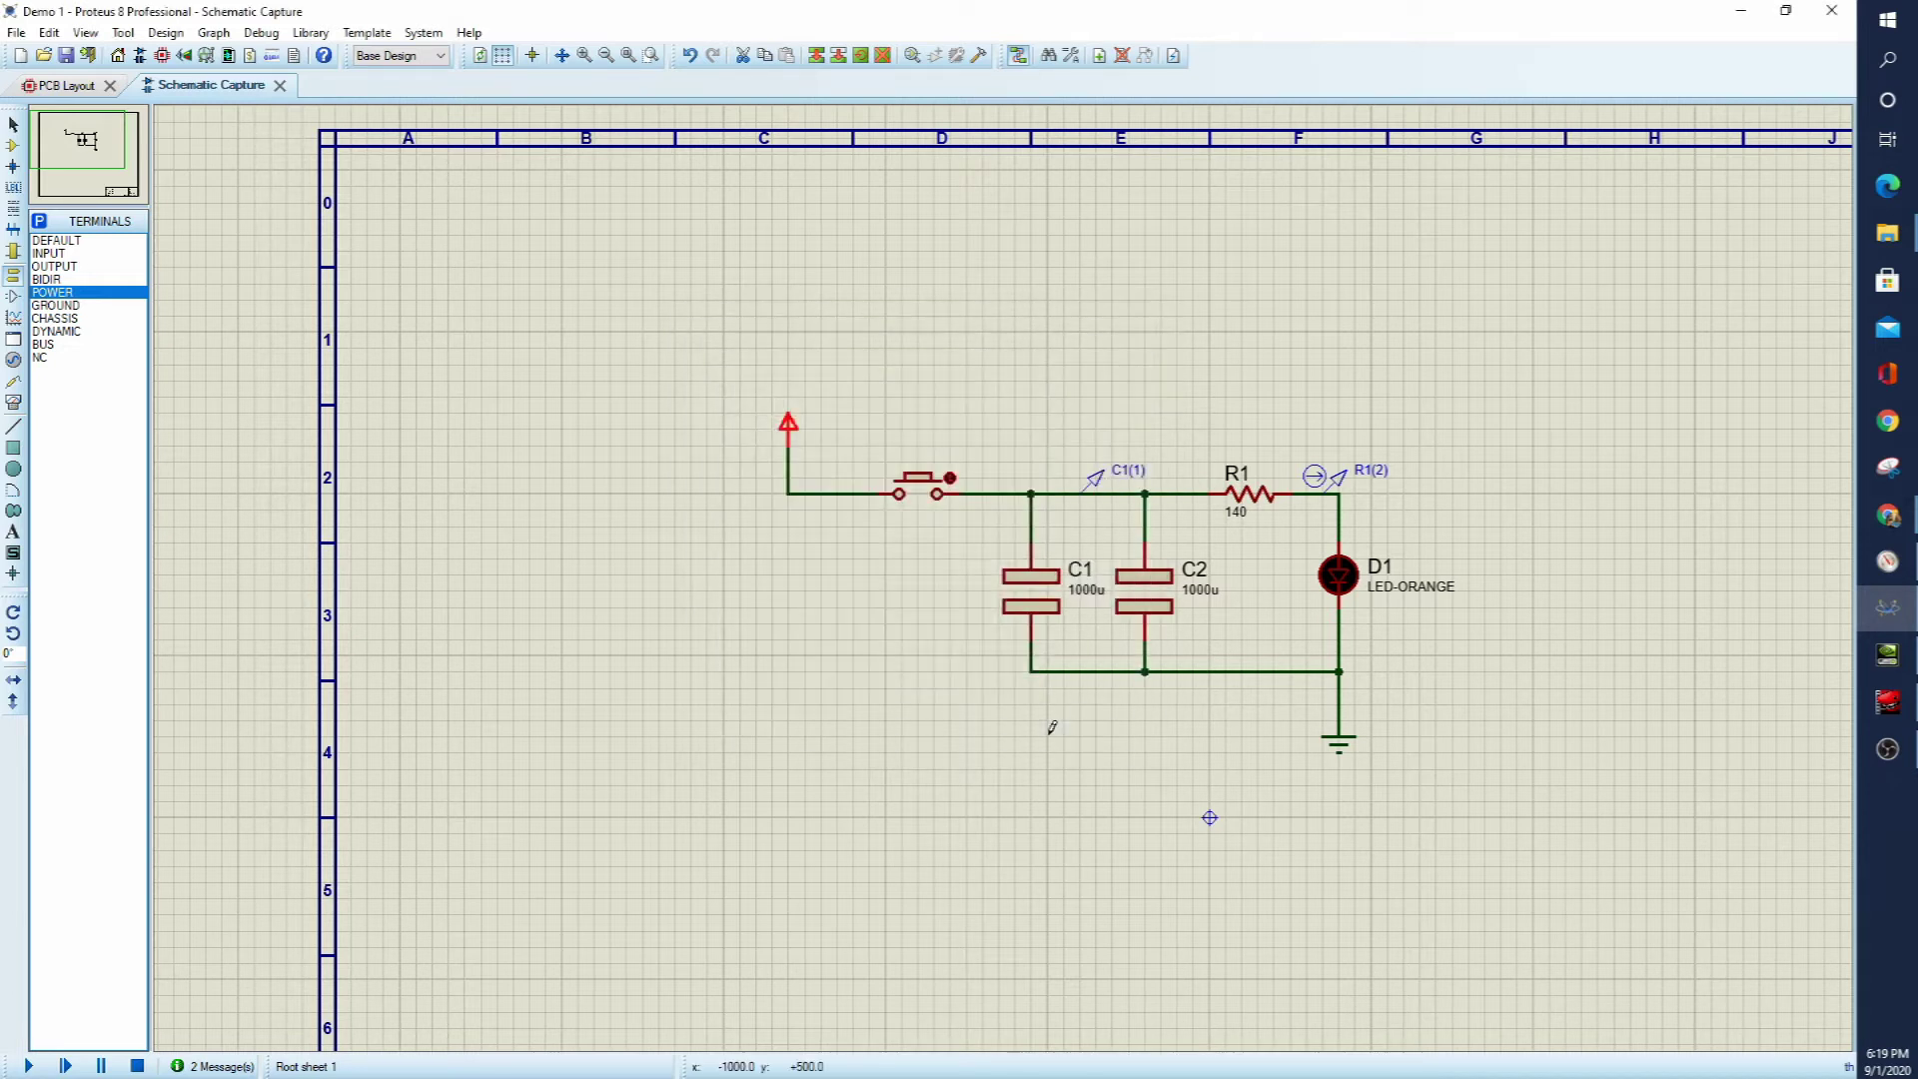
left_click(28, 1067)
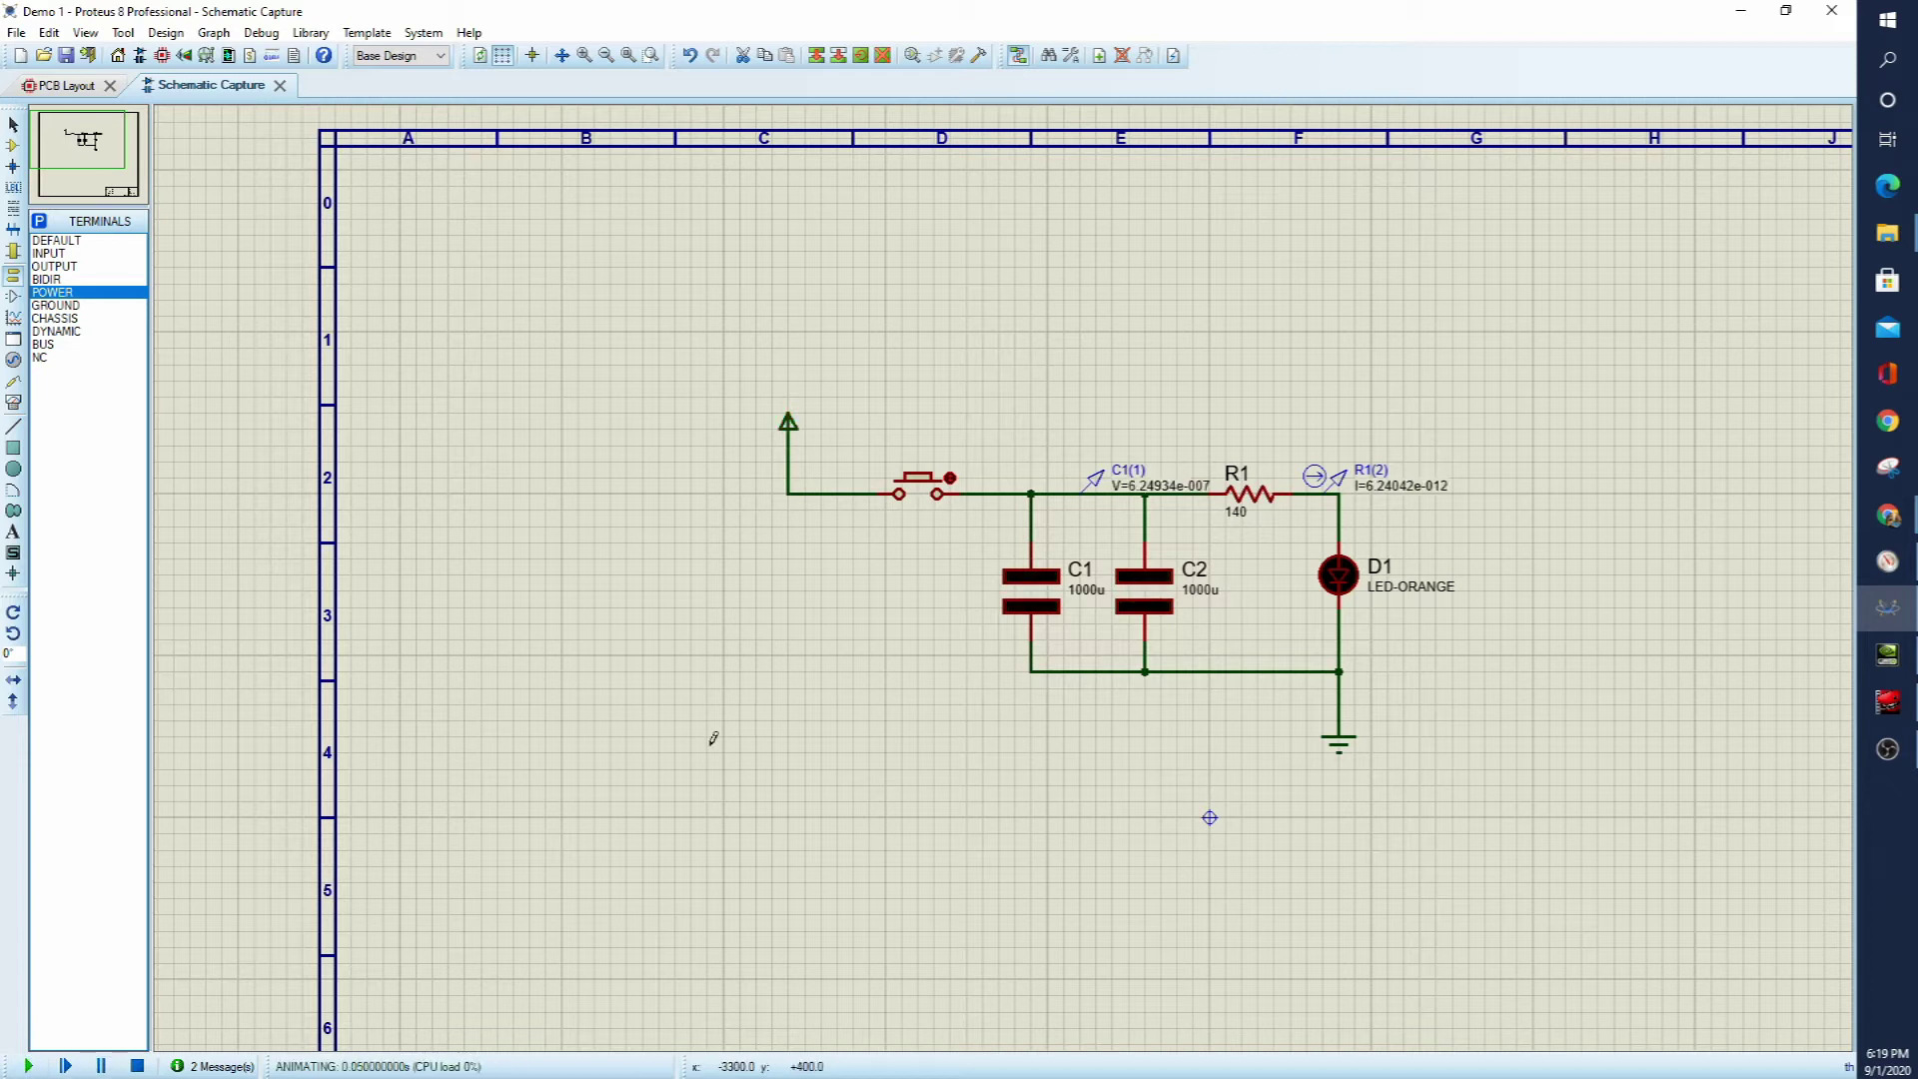
left_click(950, 479)
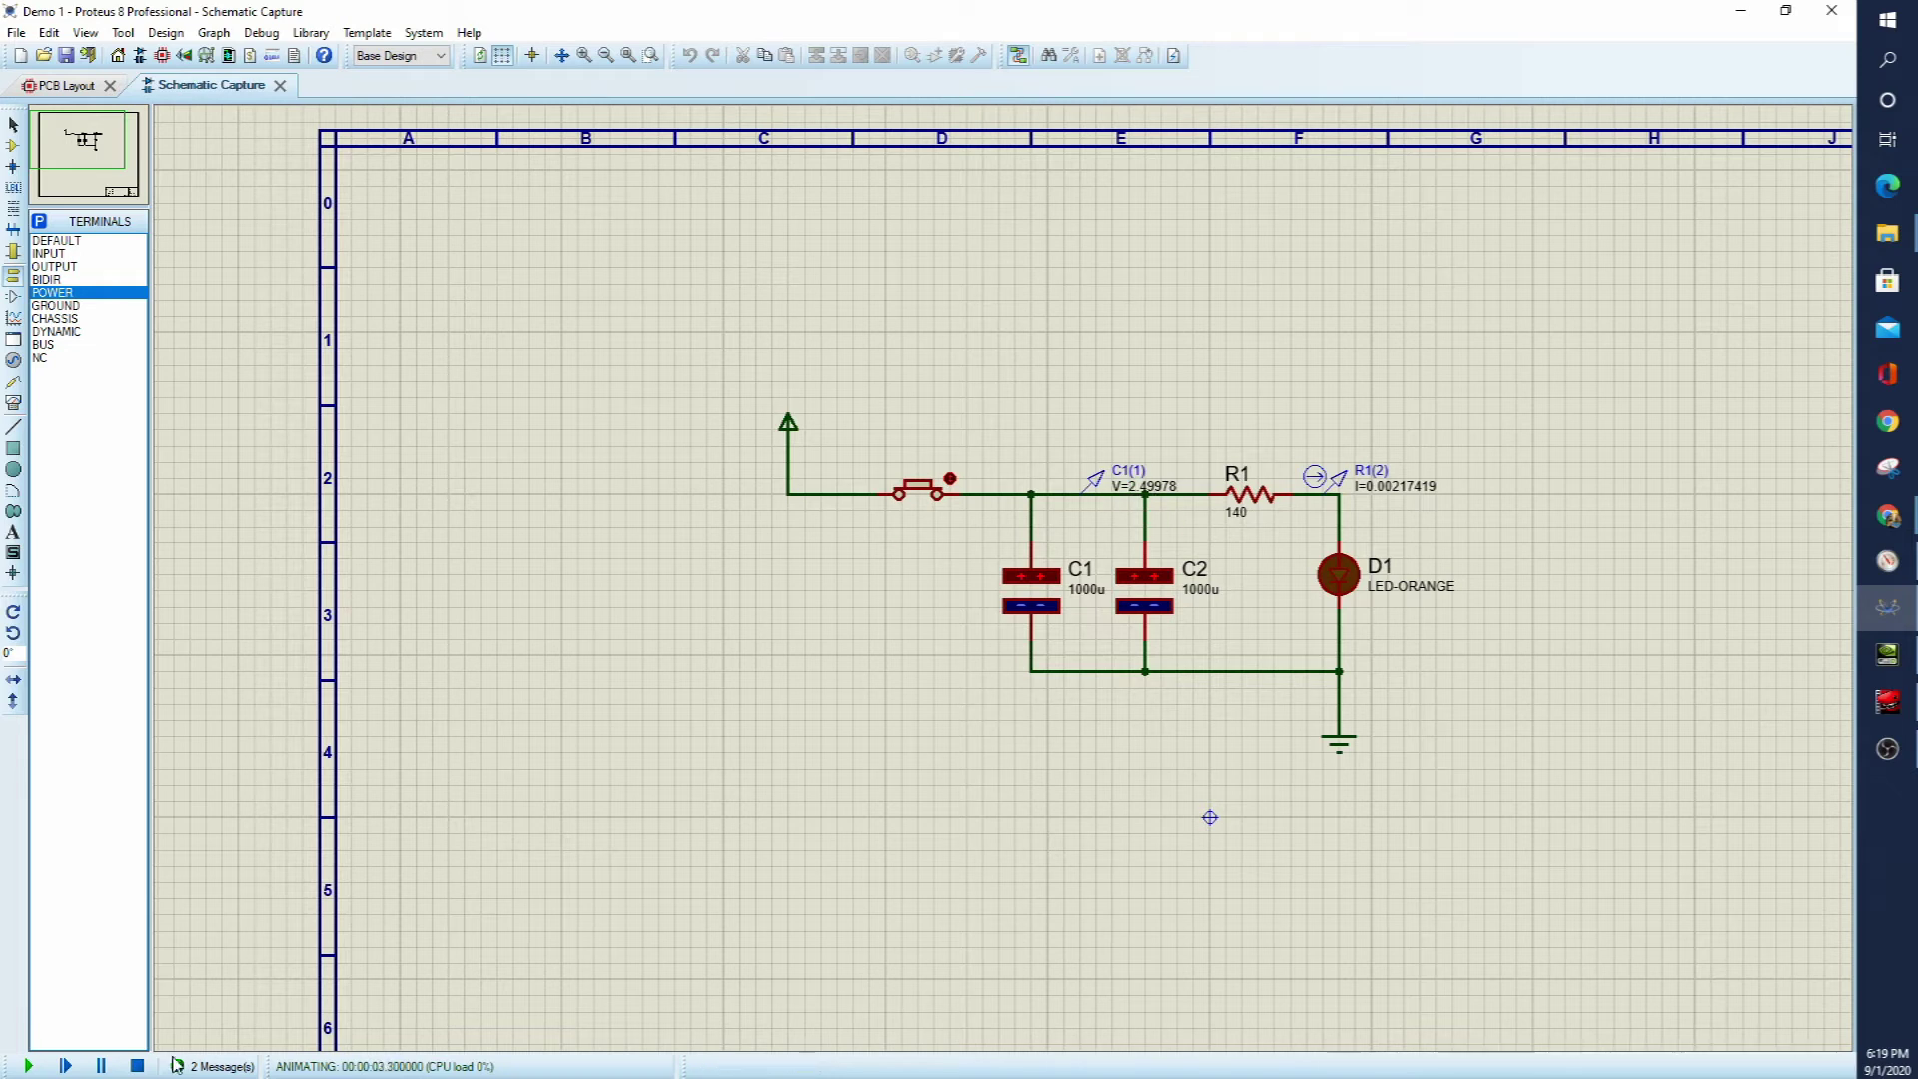
left_click(137, 1066)
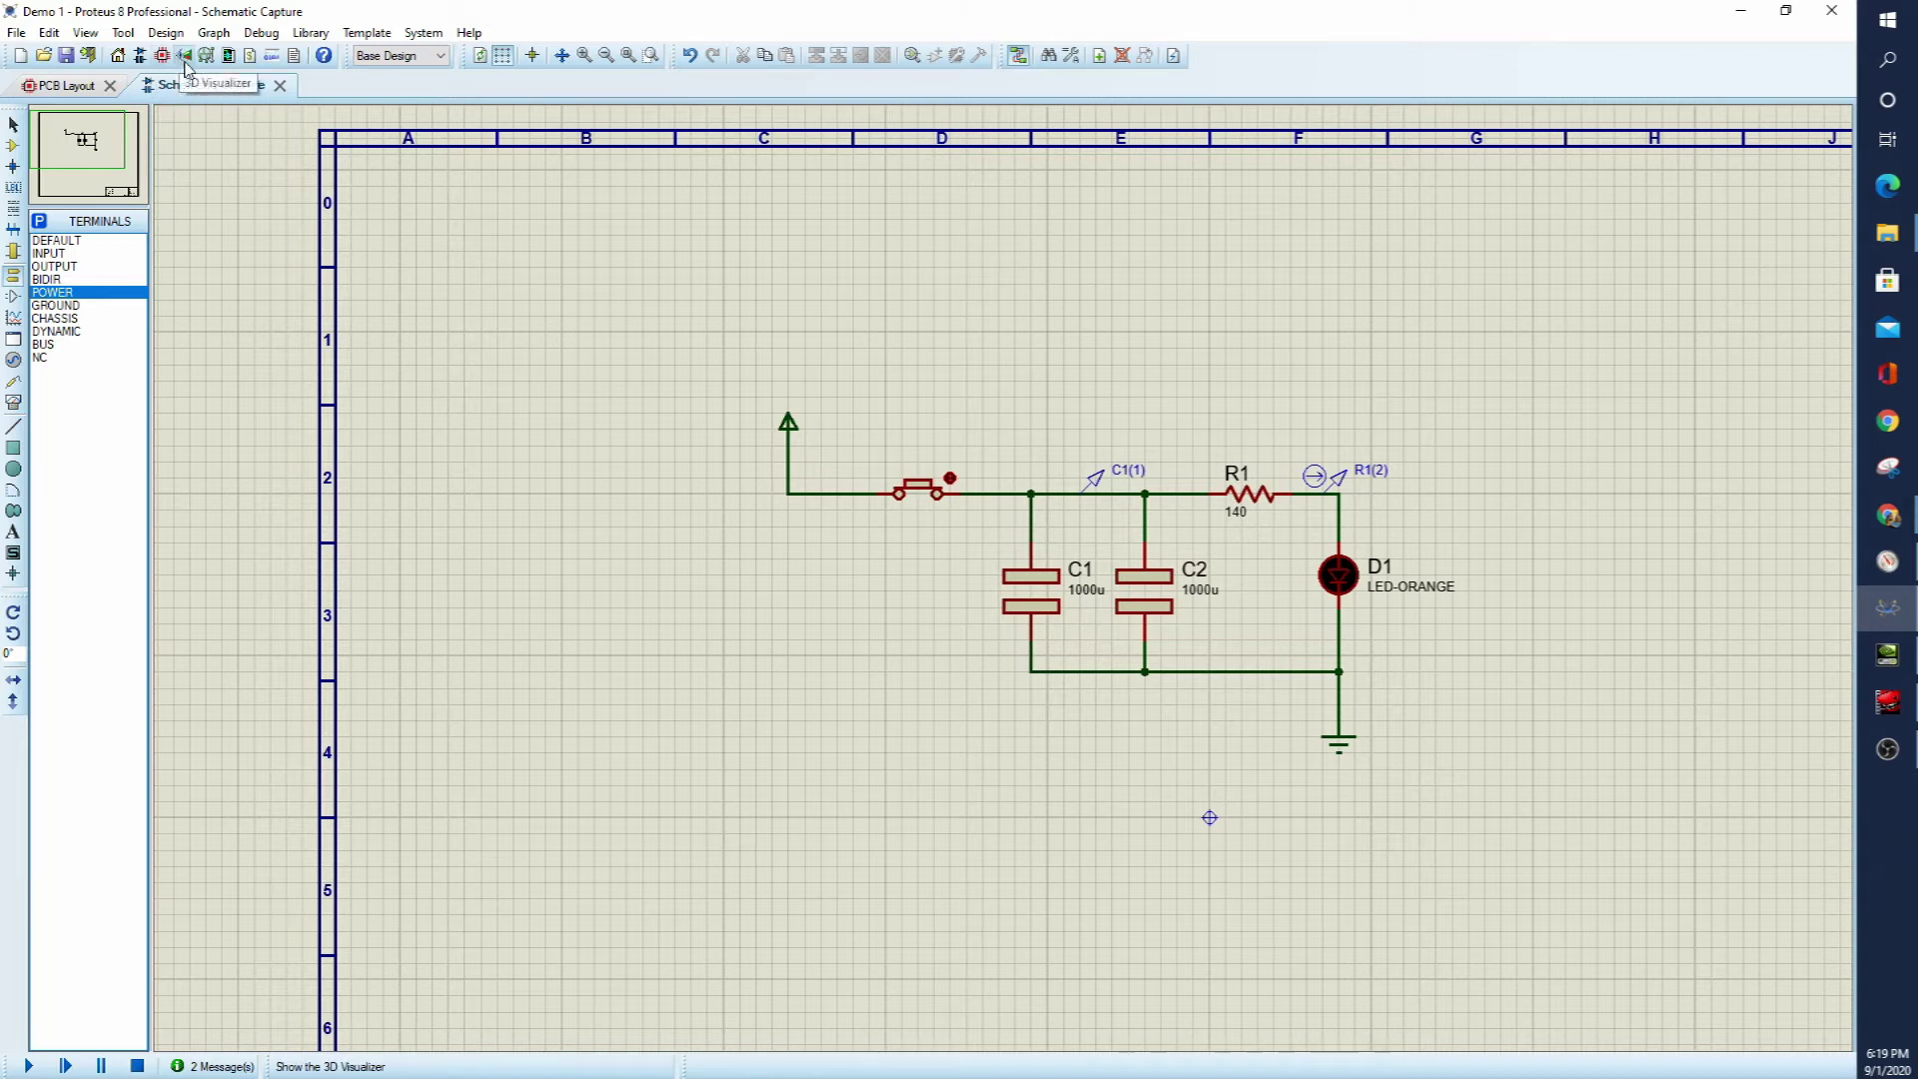
- Reopen Configure Power Rails and change the VCC/VDD voltage from 2.5 to 3
left_click(165, 32)
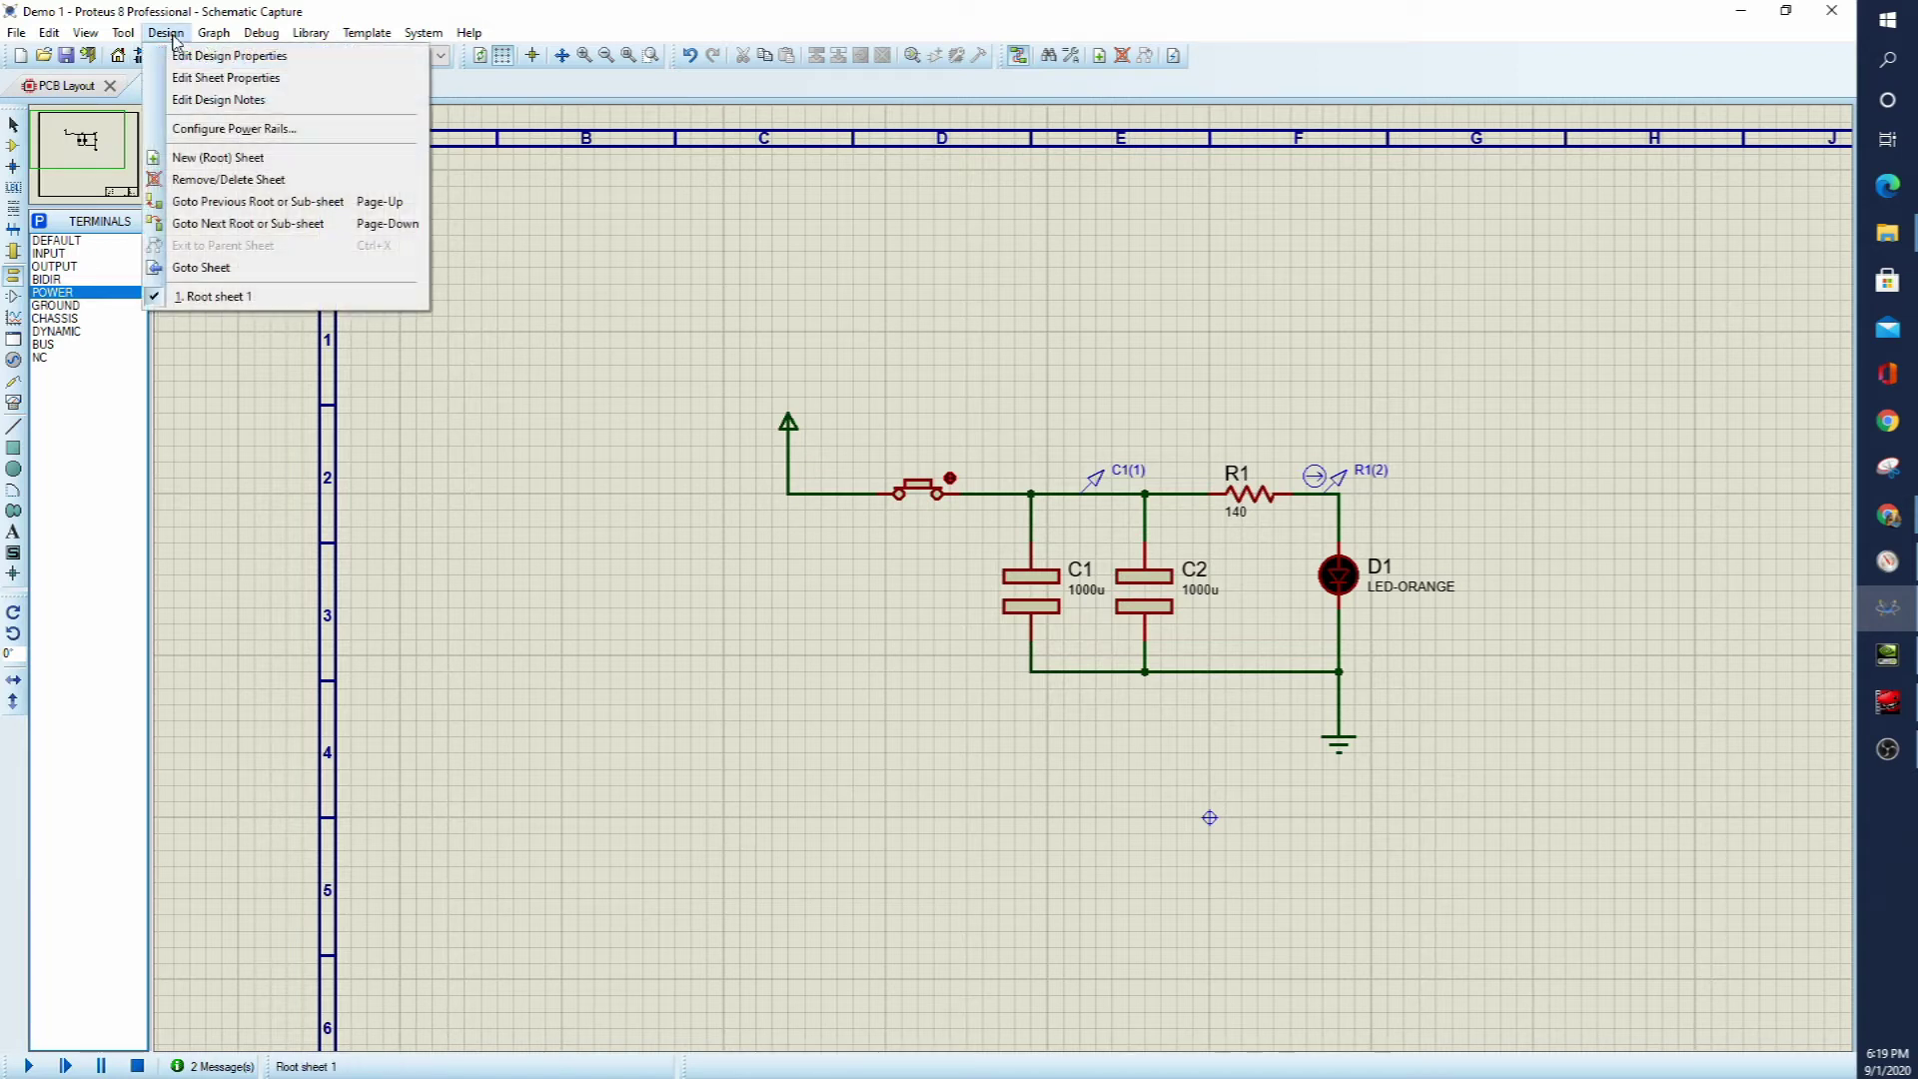
left_click(215, 128)
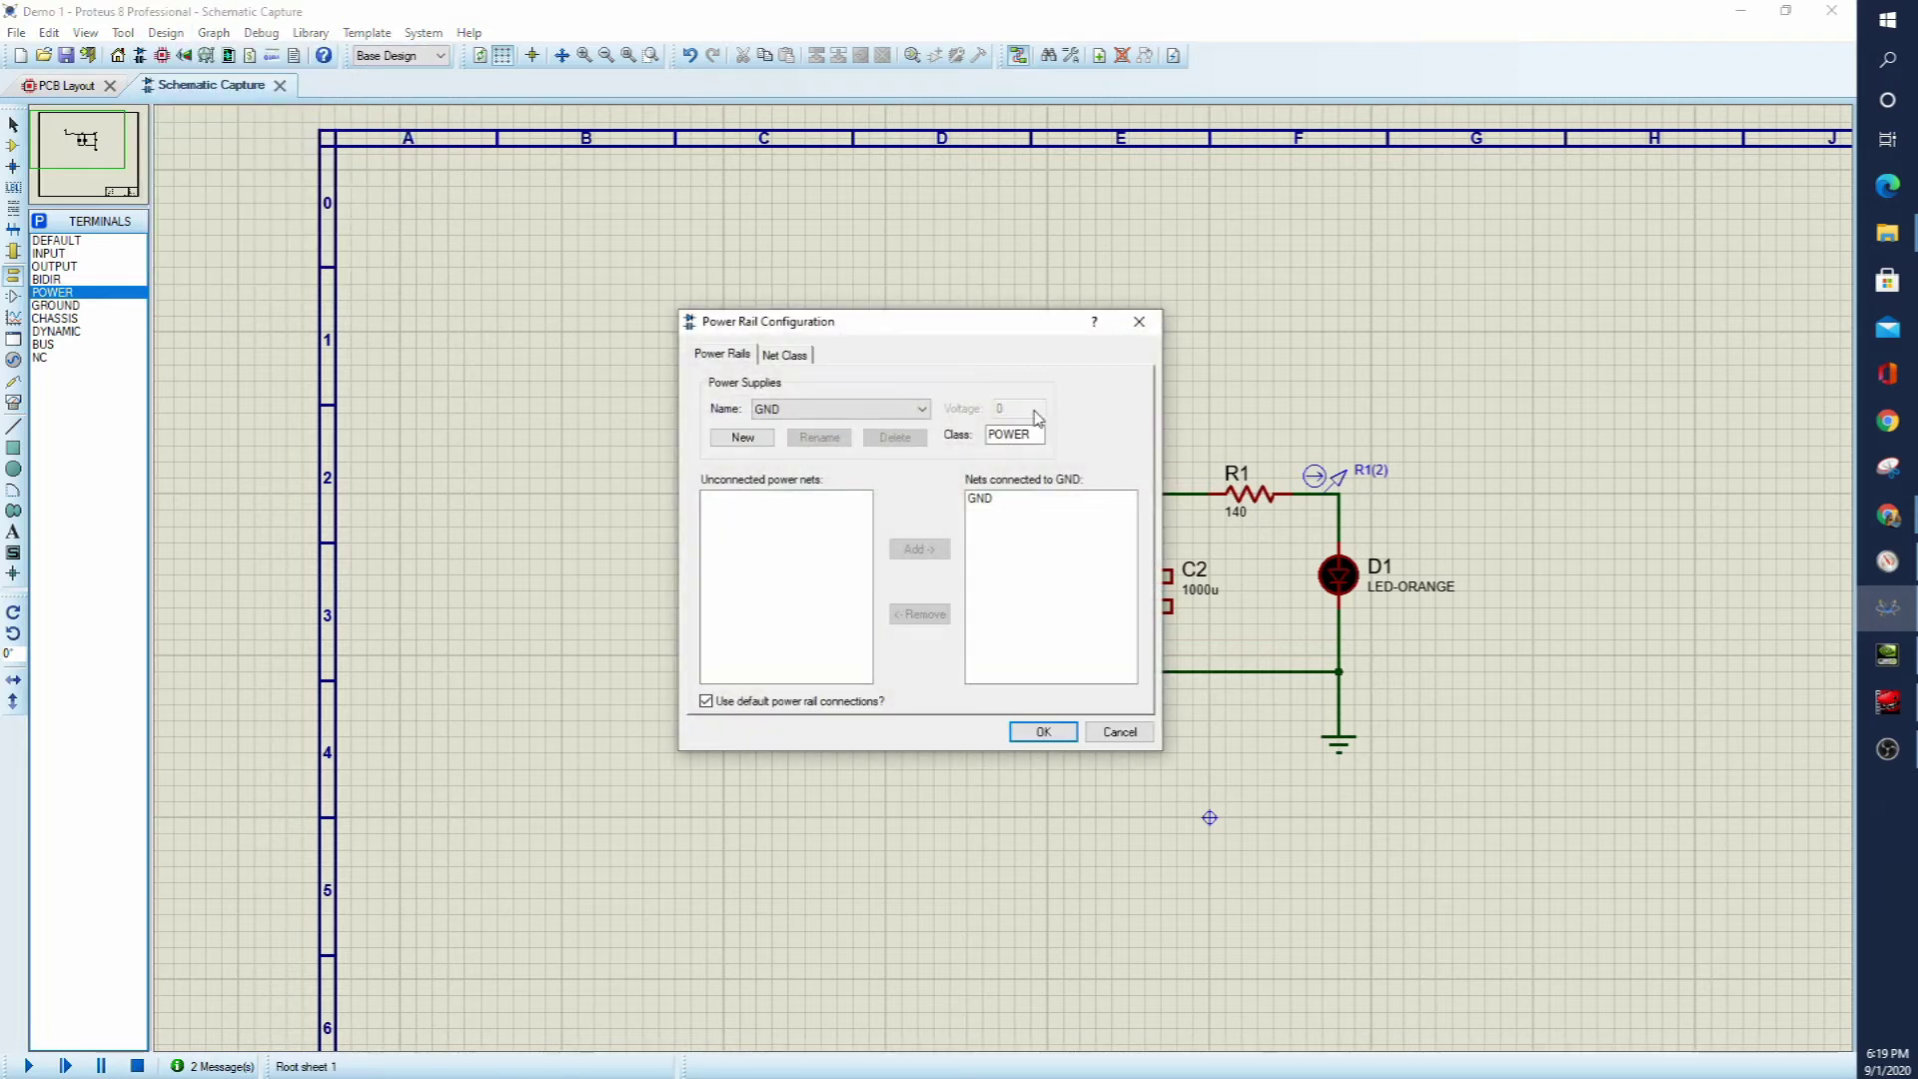
left_click(819, 409)
left_click(818, 430)
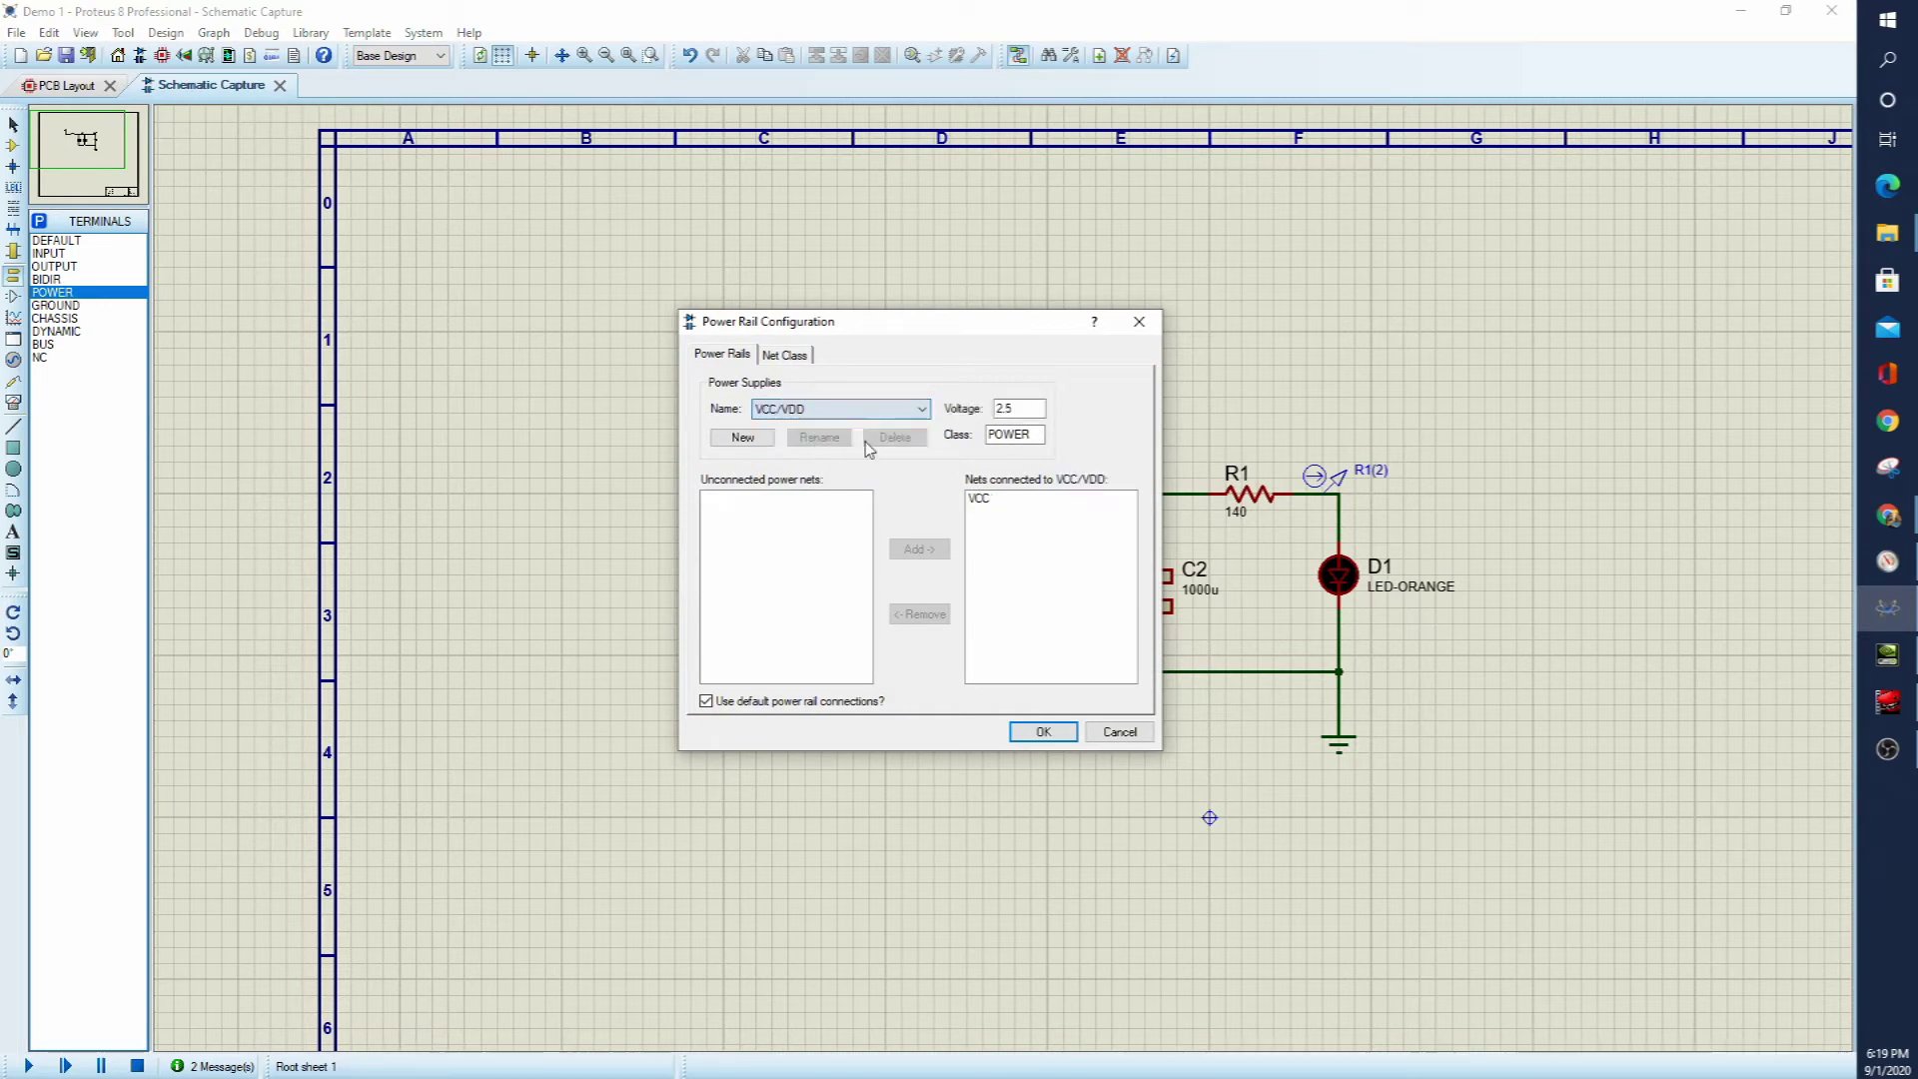
left_click_drag(1029, 406, 980, 411)
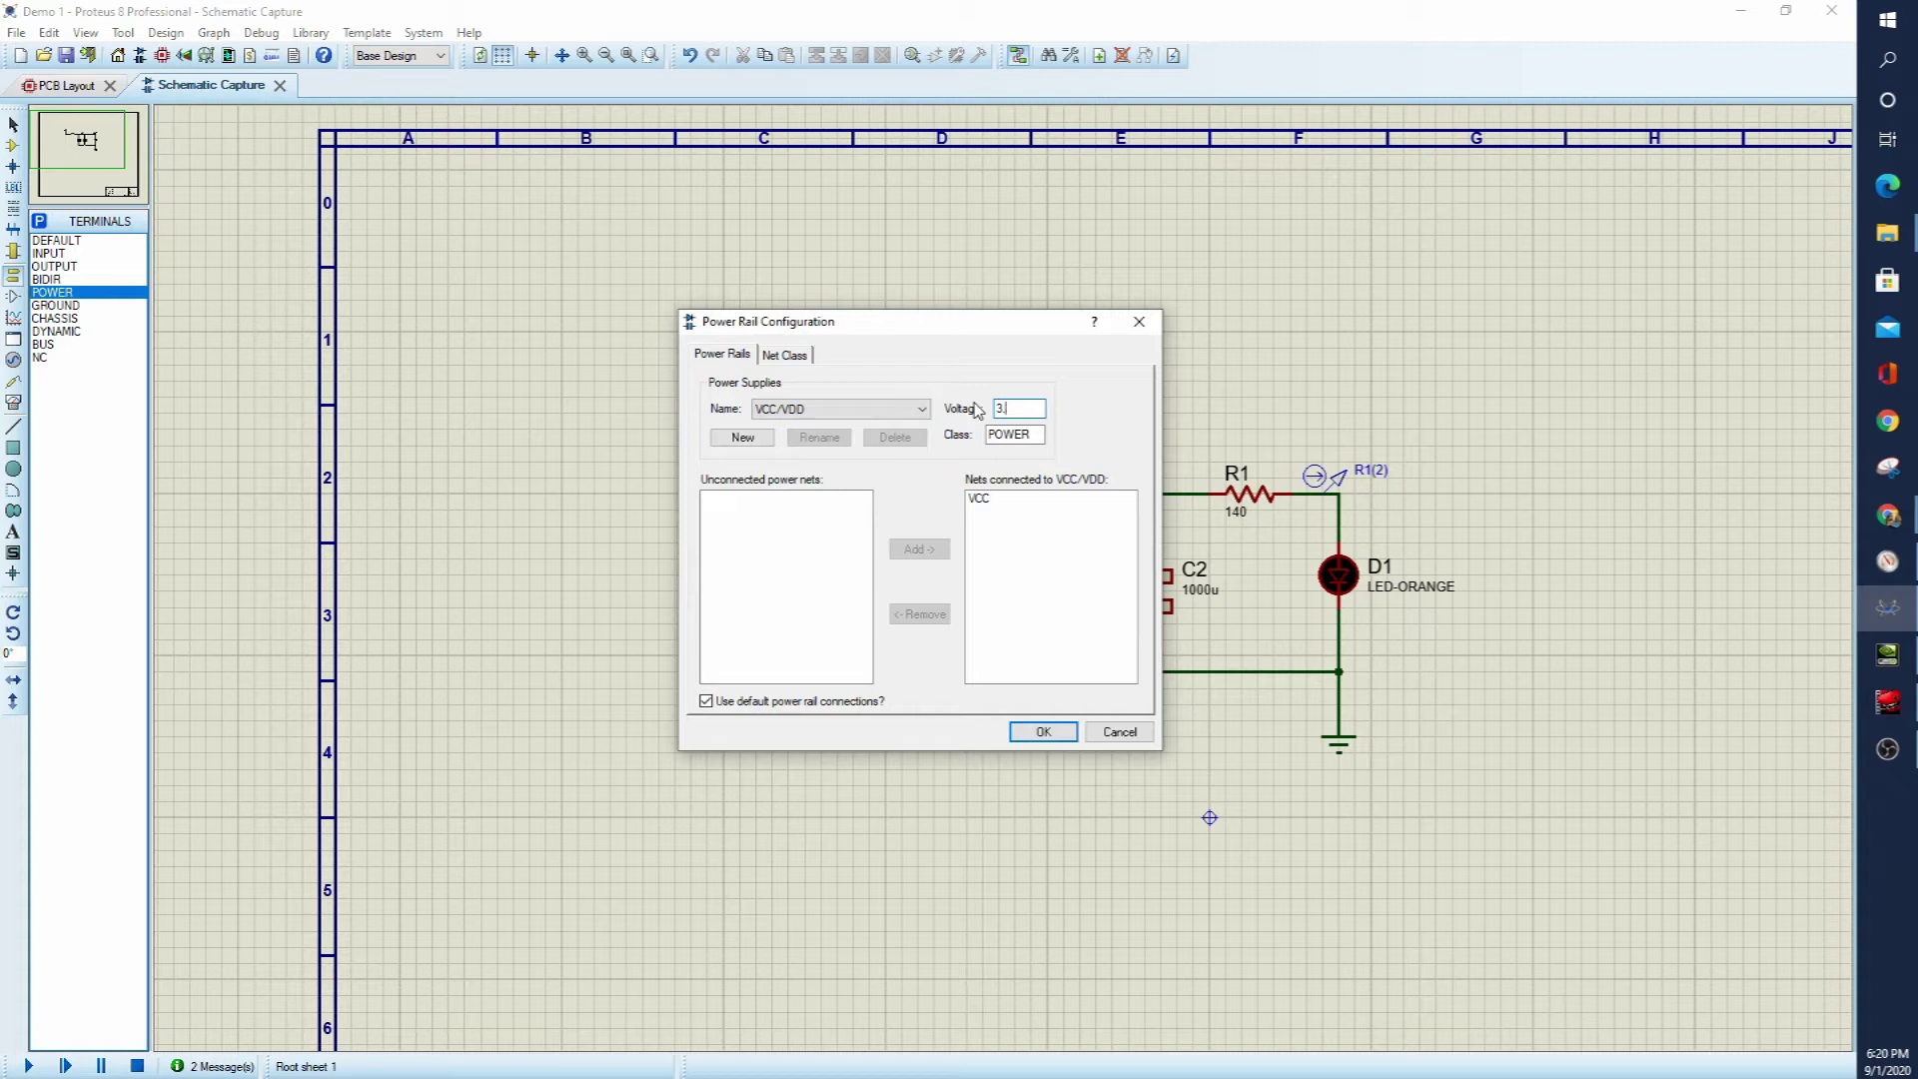
key("Return")
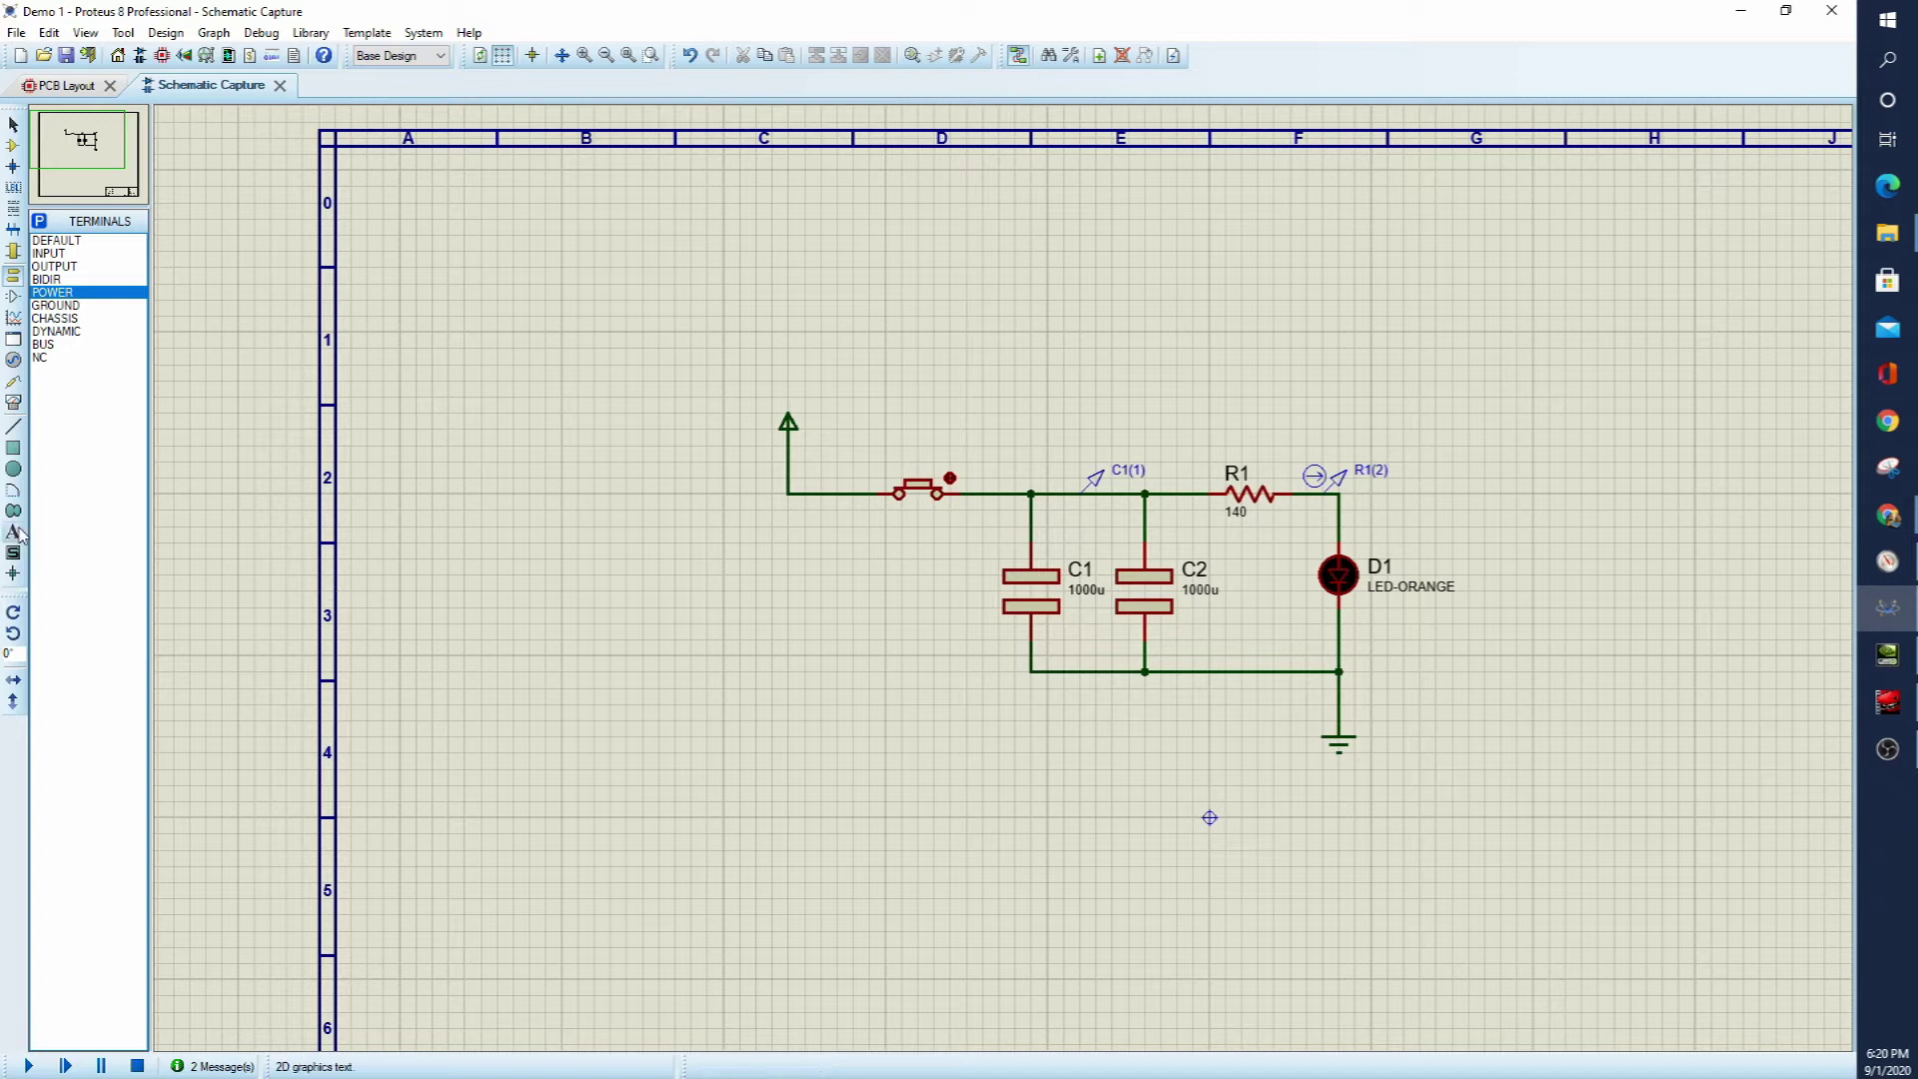
- Place a DC generator to the left of the push button
left_click(14, 360)
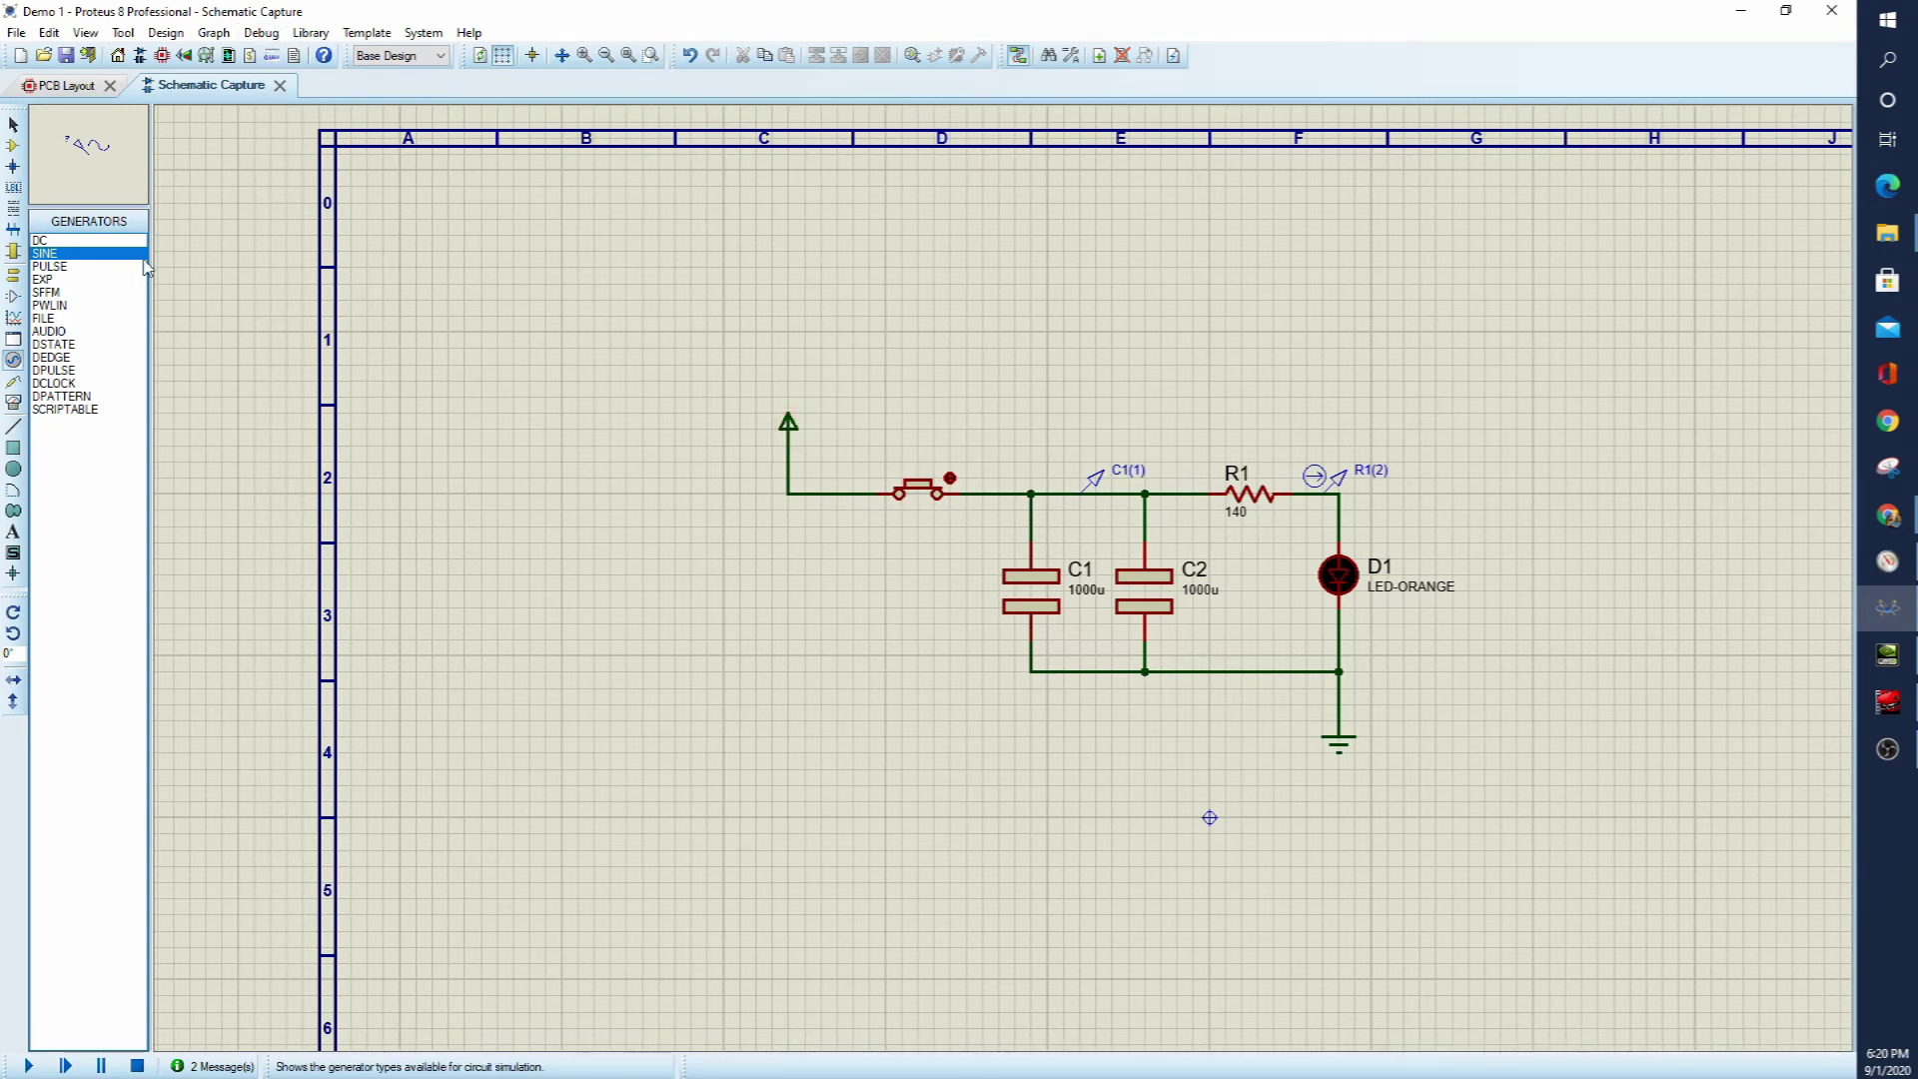
left_click(13, 364)
left_click(599, 420)
left_click(718, 490)
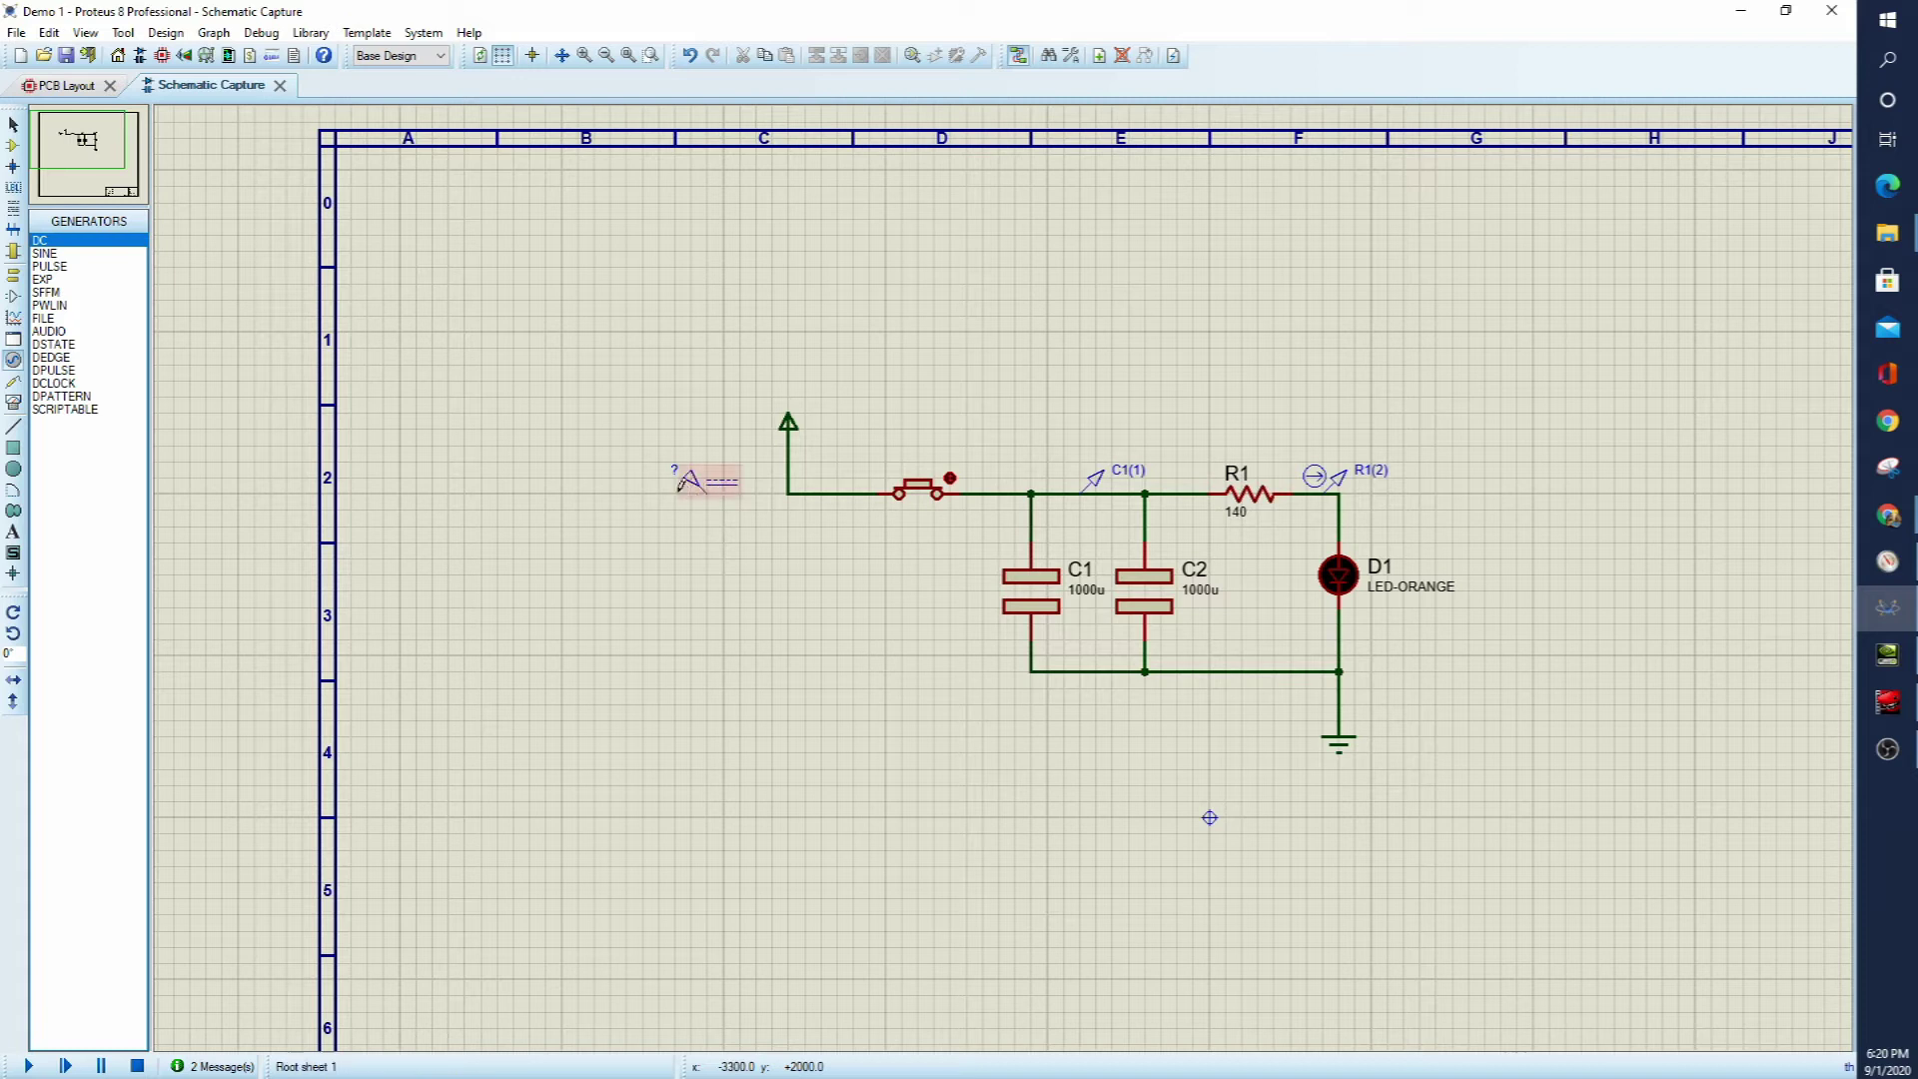
- Delete the VCC power terminal and wire the DC generator to the push button's left pin
right_click(789, 427)
key("Delete")
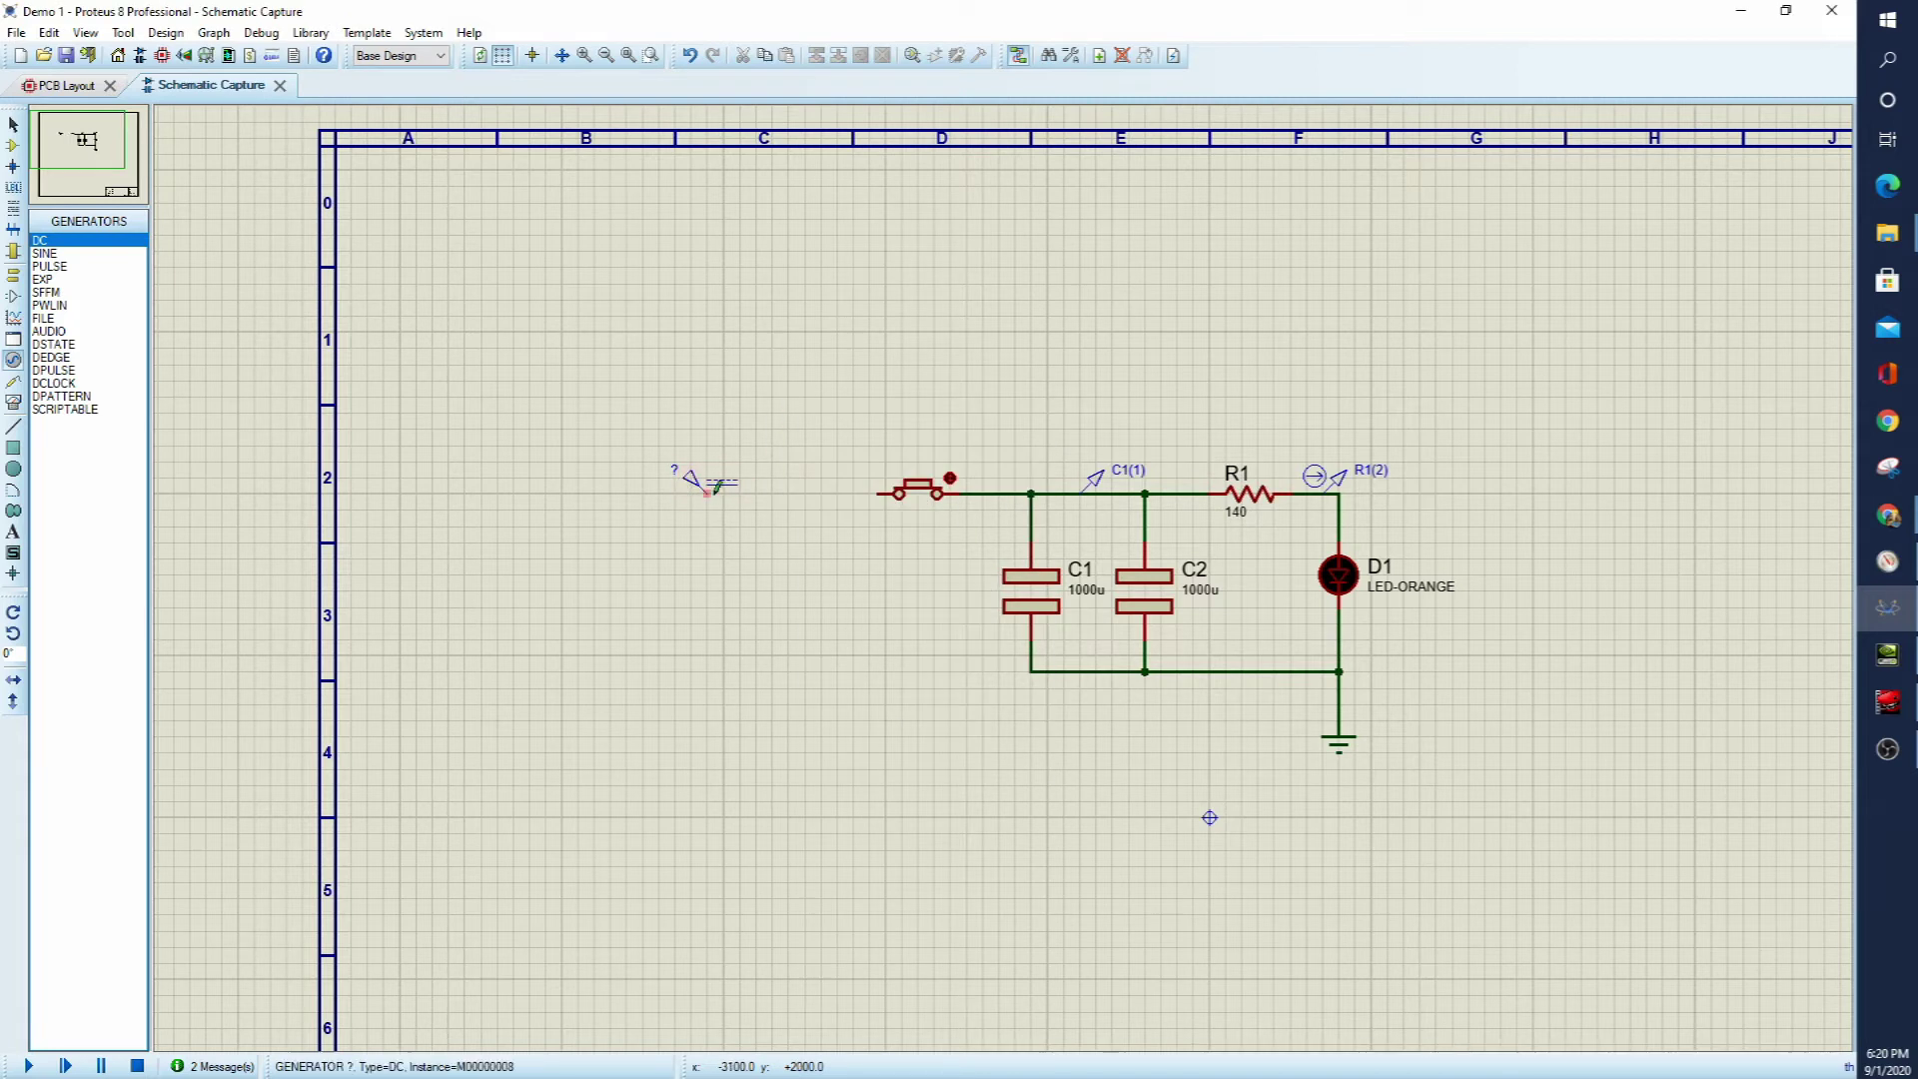
left_click(707, 493)
left_click(879, 492)
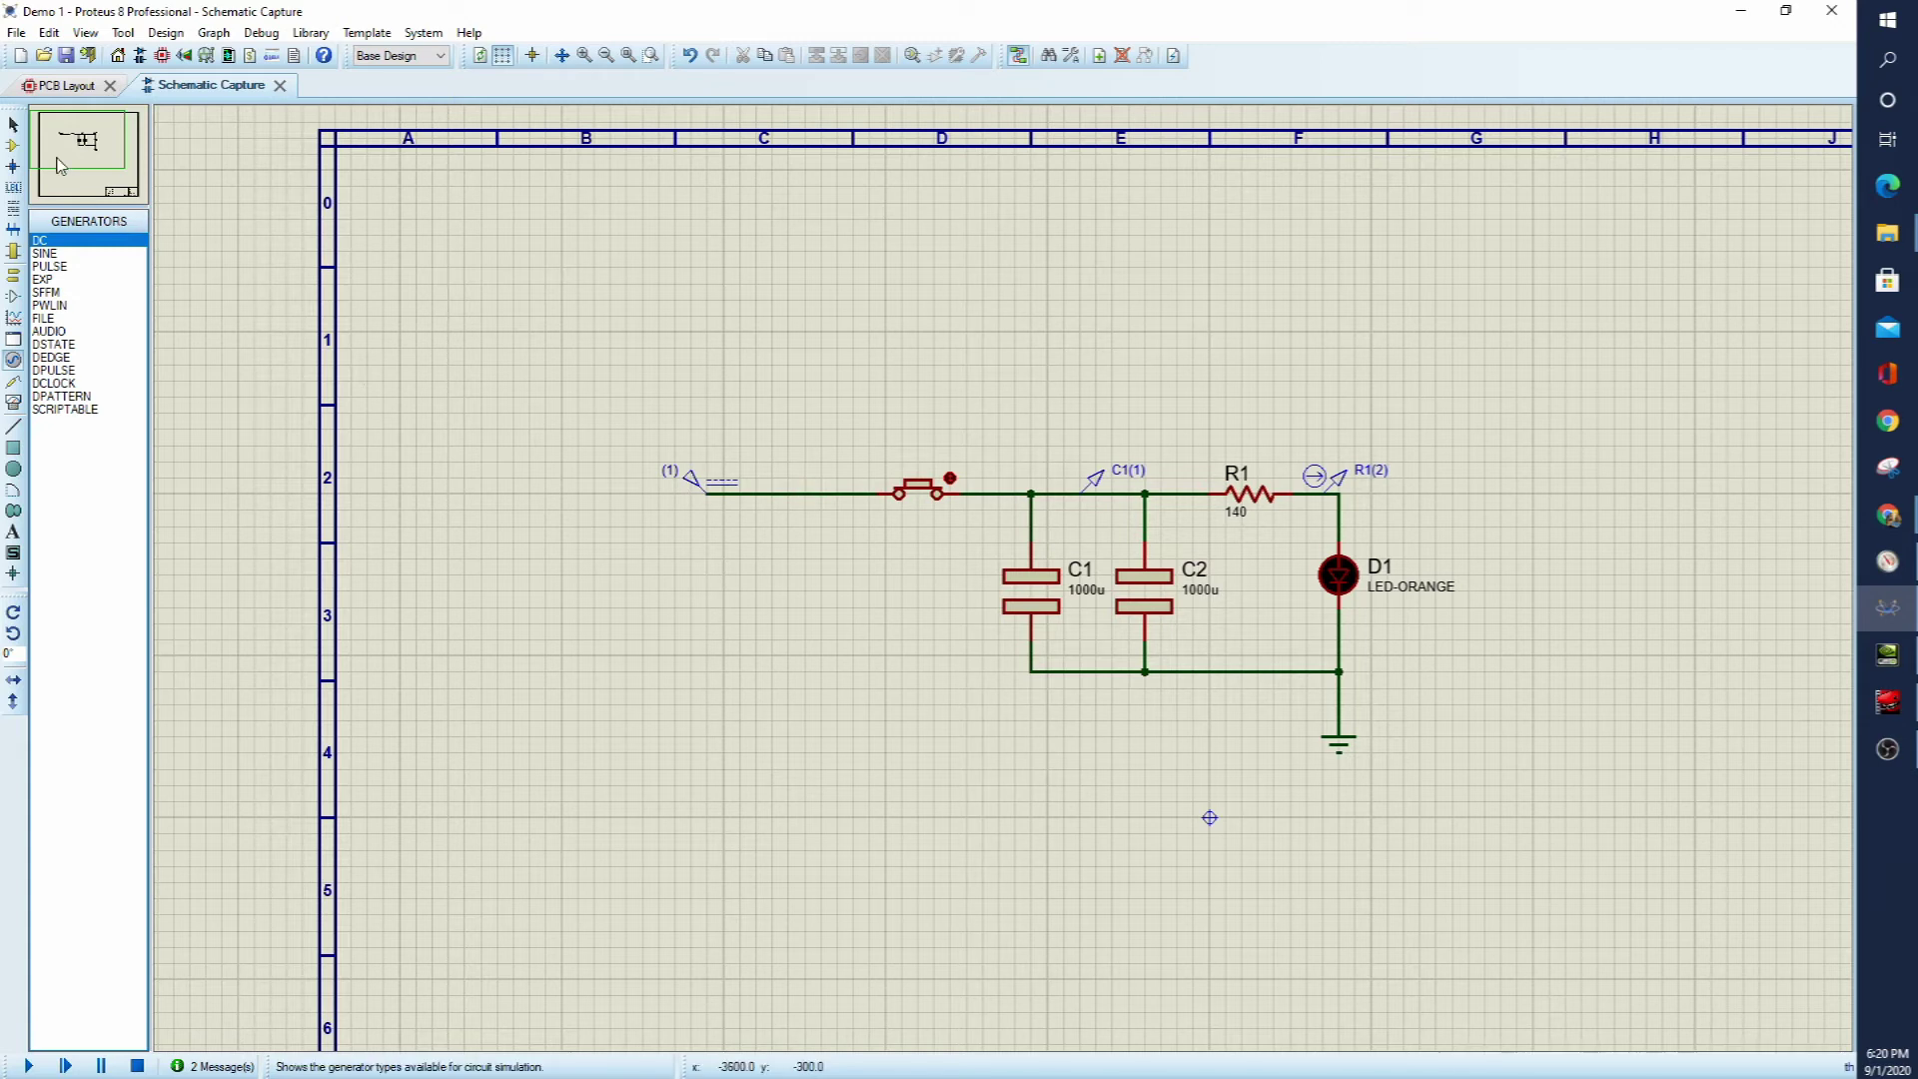
left_click(13, 124)
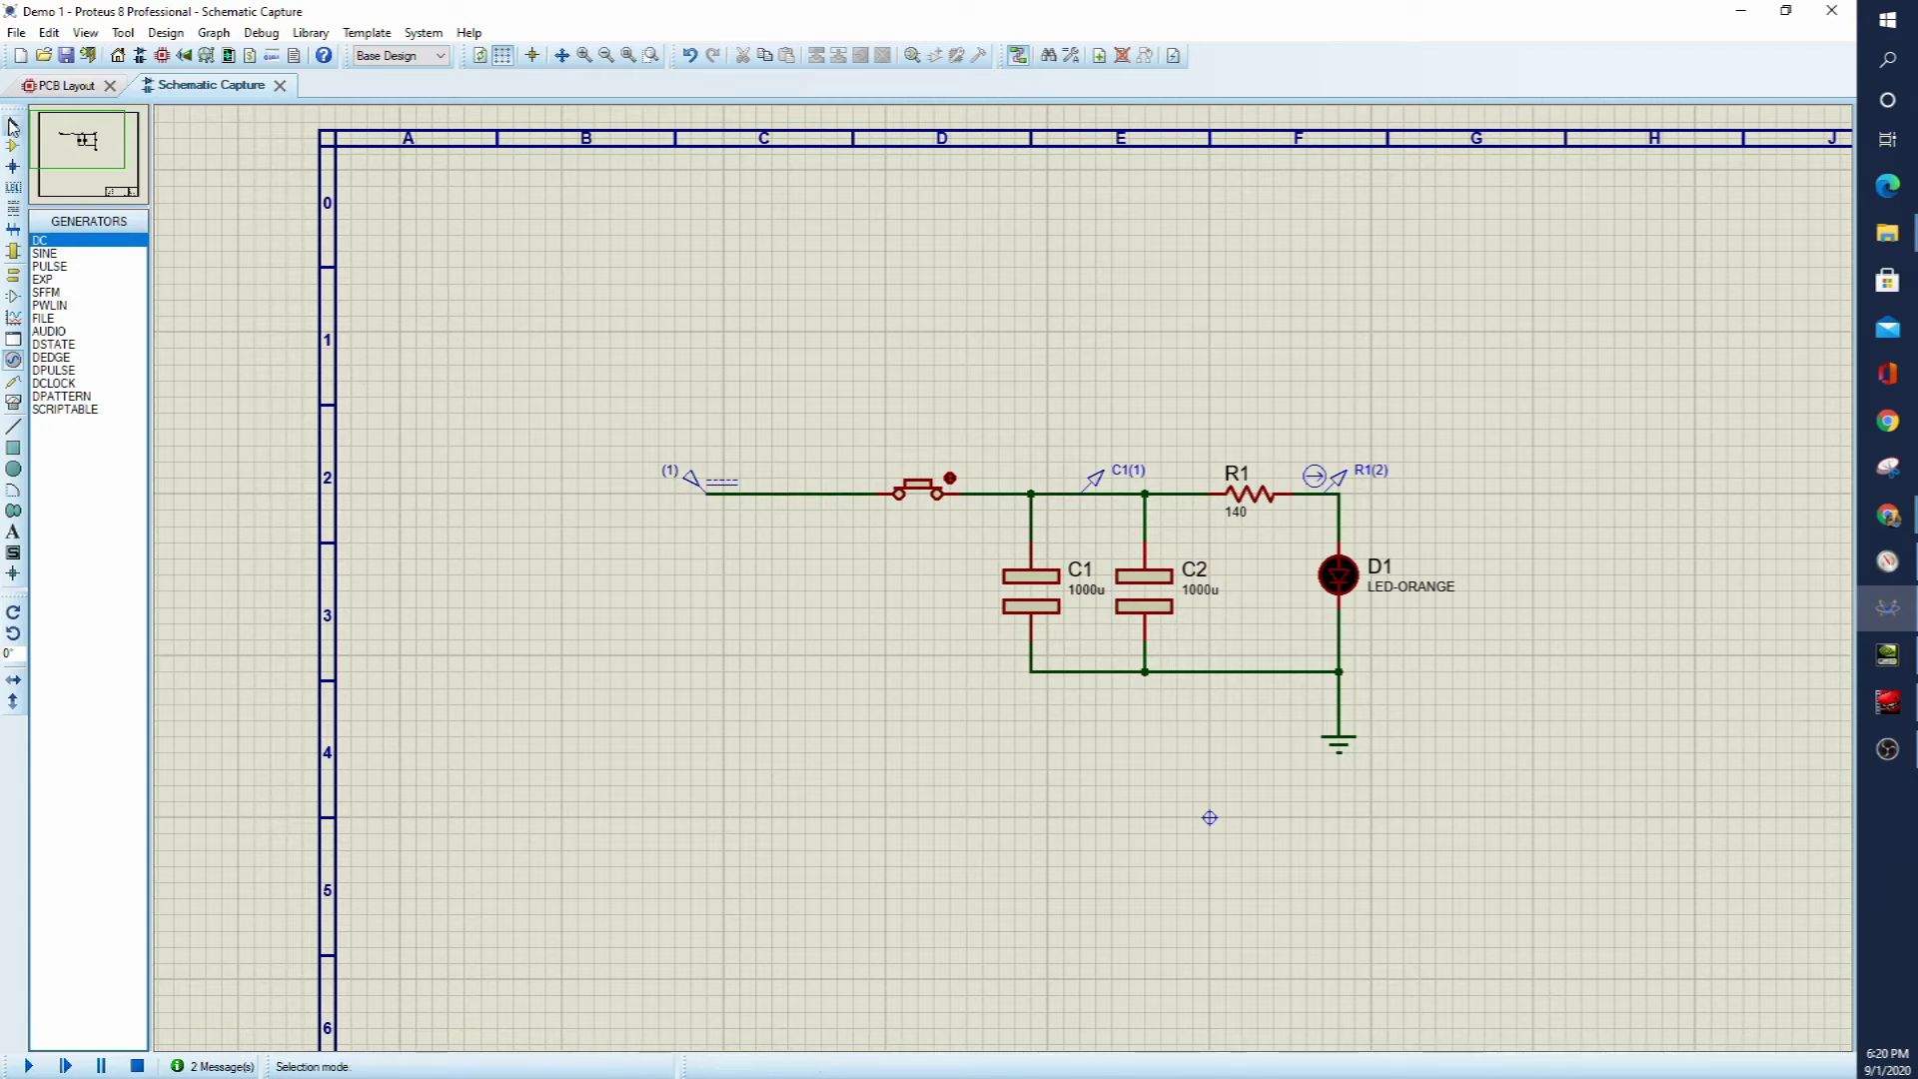
- Enter 5.1 as the DC generator's Voltage (Volts) in its properties
double_click(698, 485)
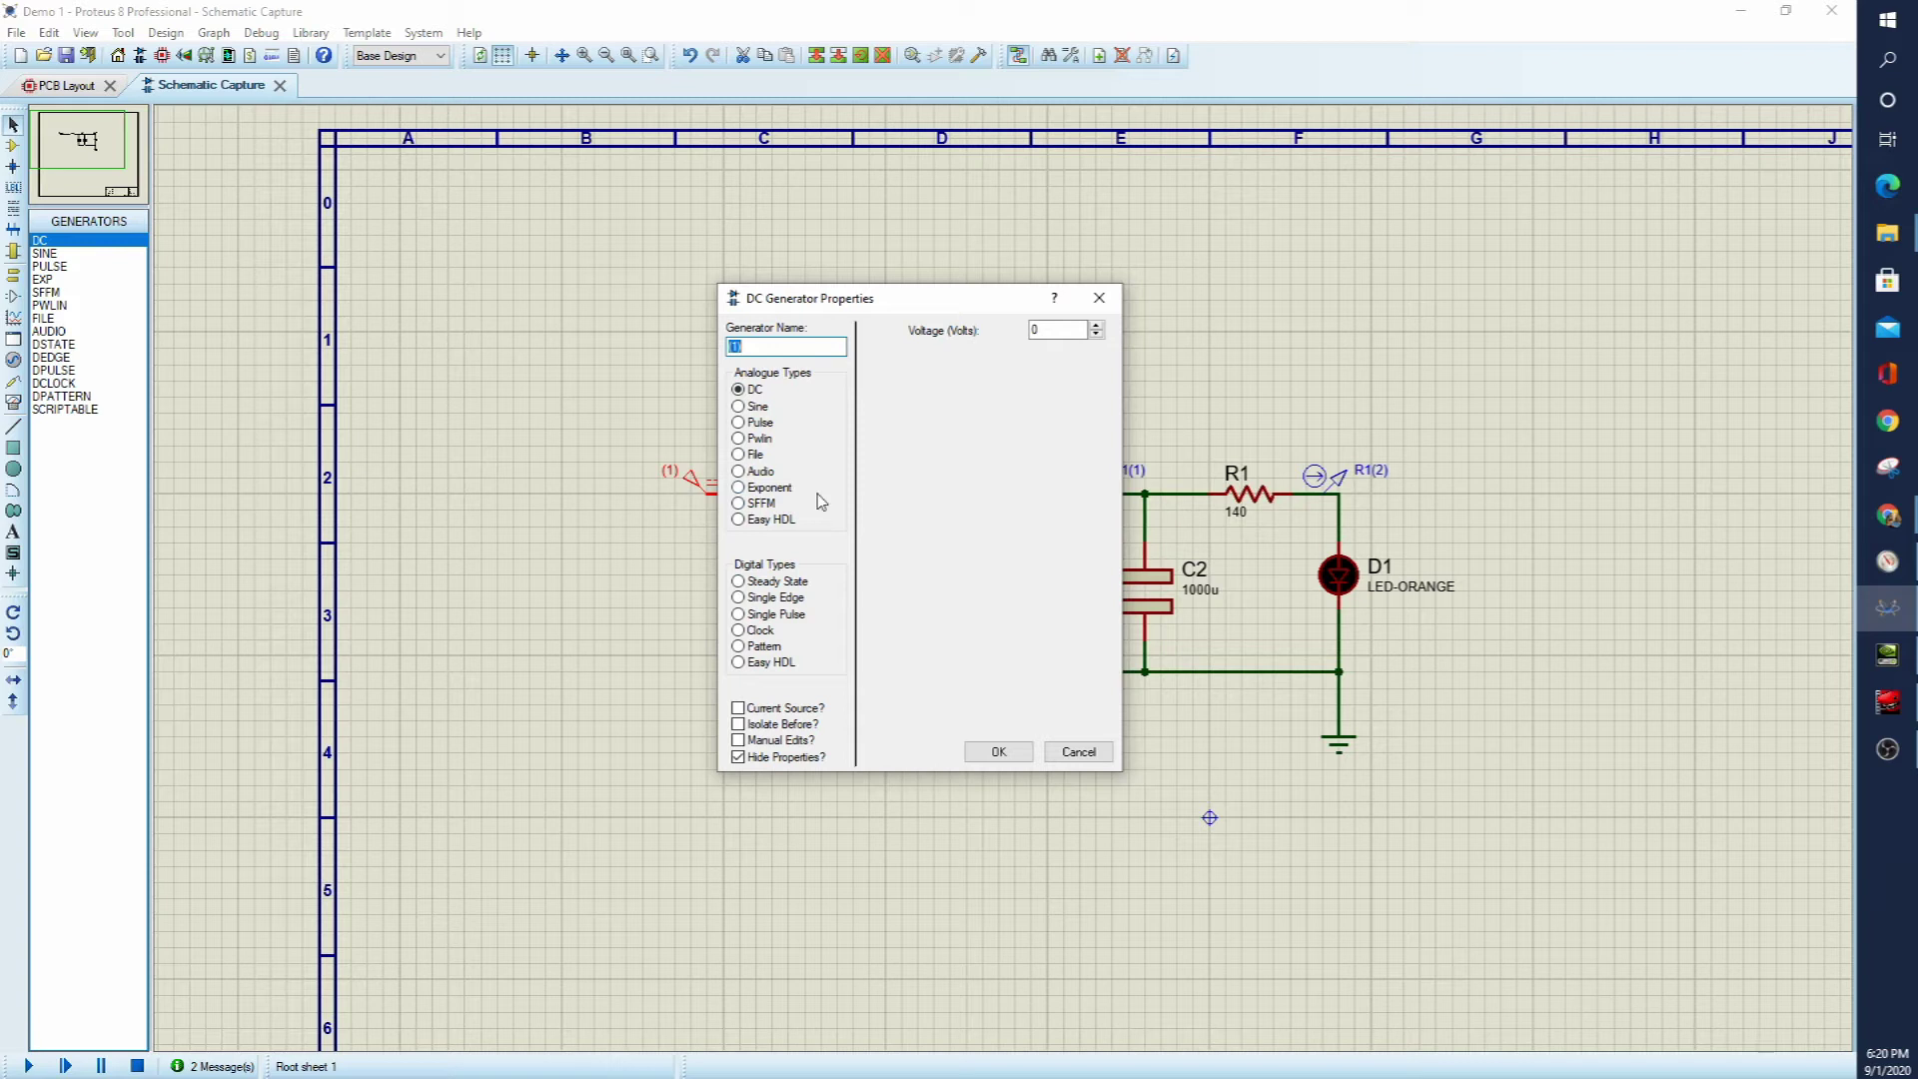
left_click(740, 759)
left_click(1066, 324)
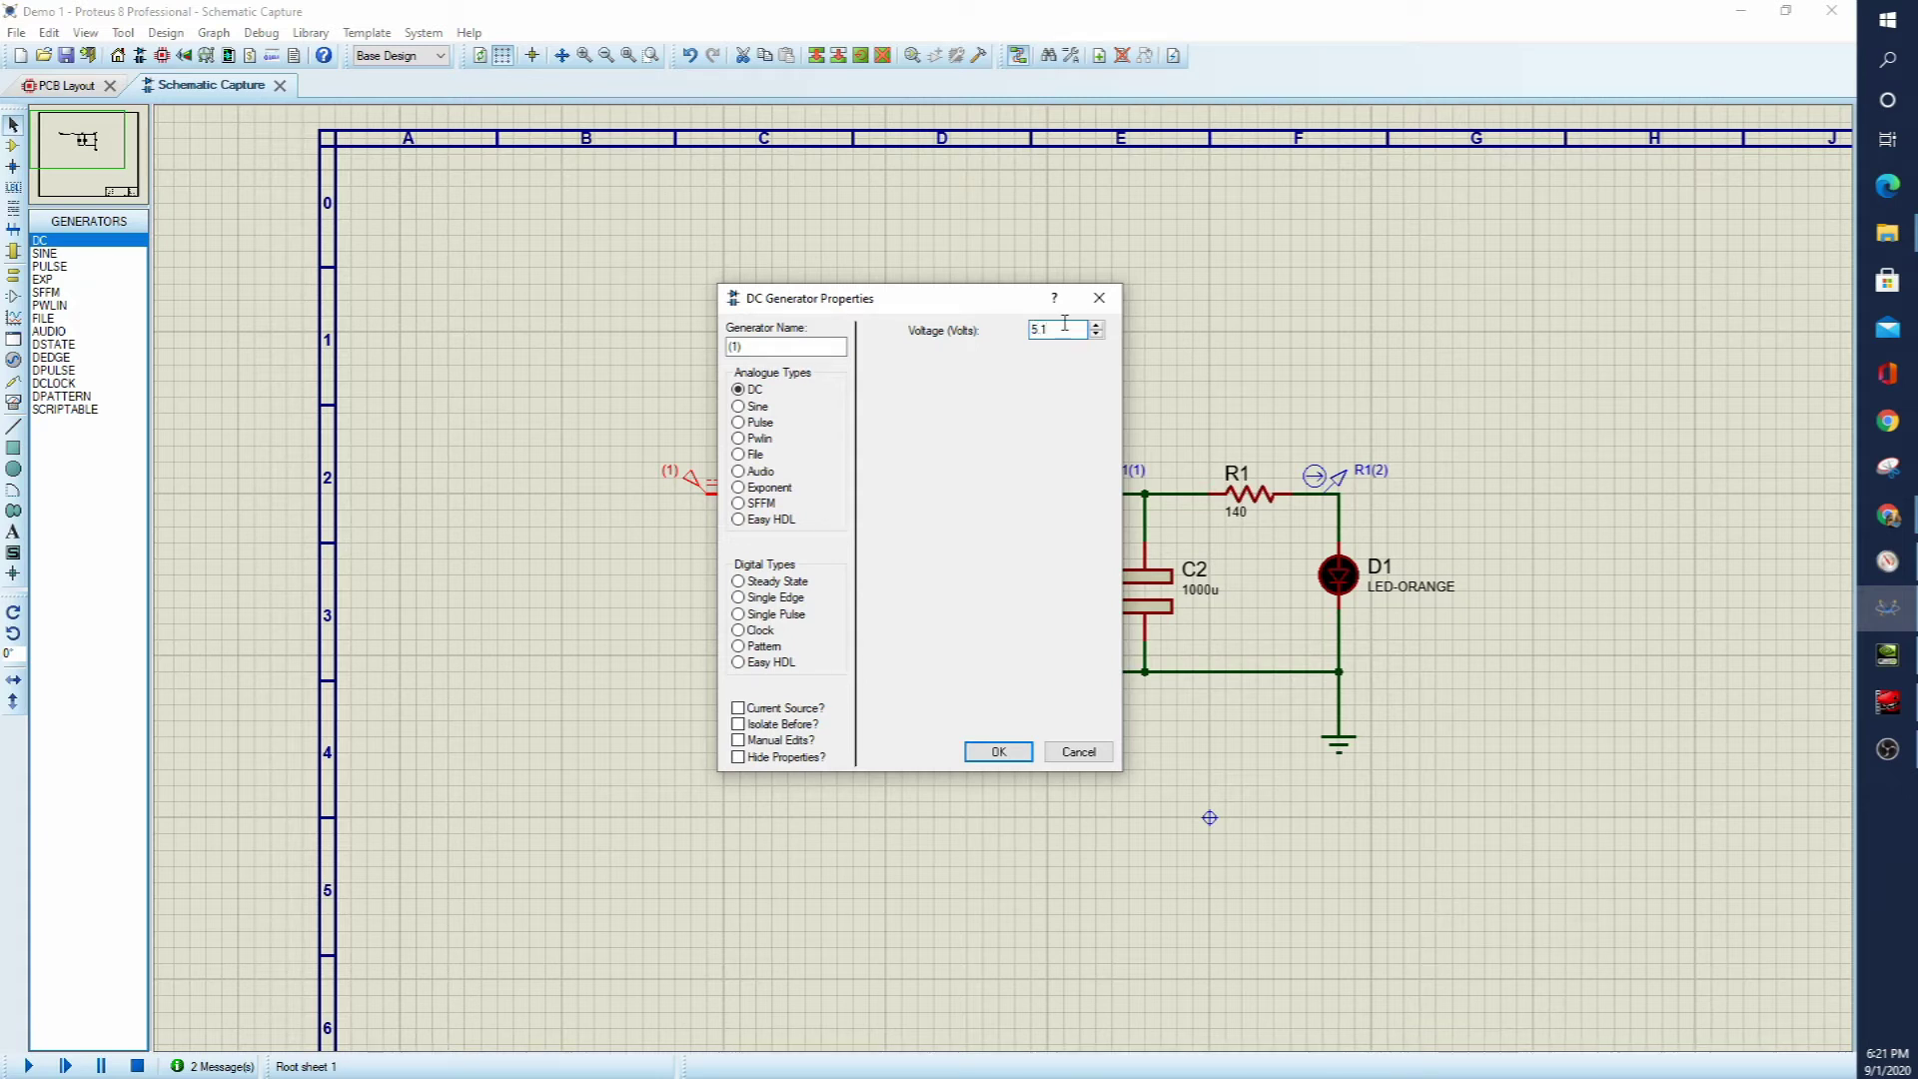
type("5.1")
key("Return")
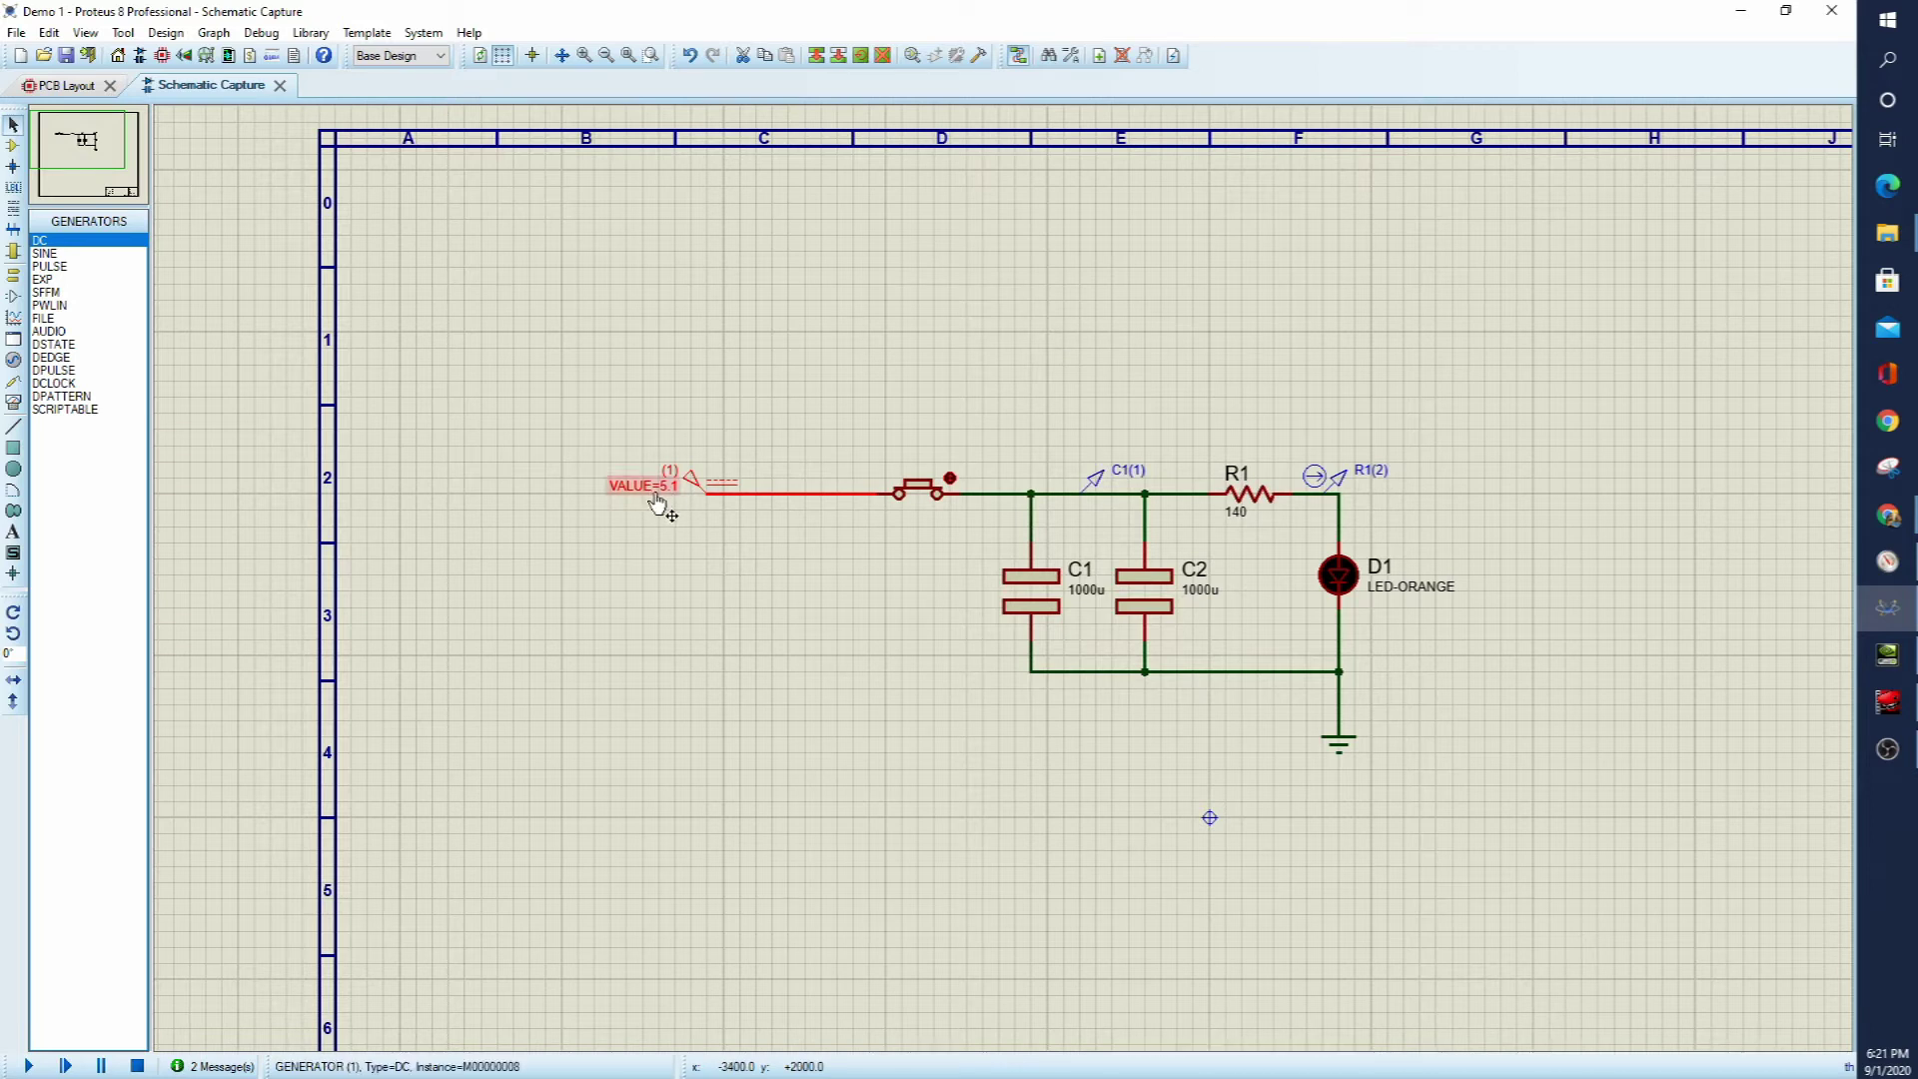
- Simulate with the 5.1 V source, reading about 5.098 V and 0.0203 A, then stop
left_click(29, 1066)
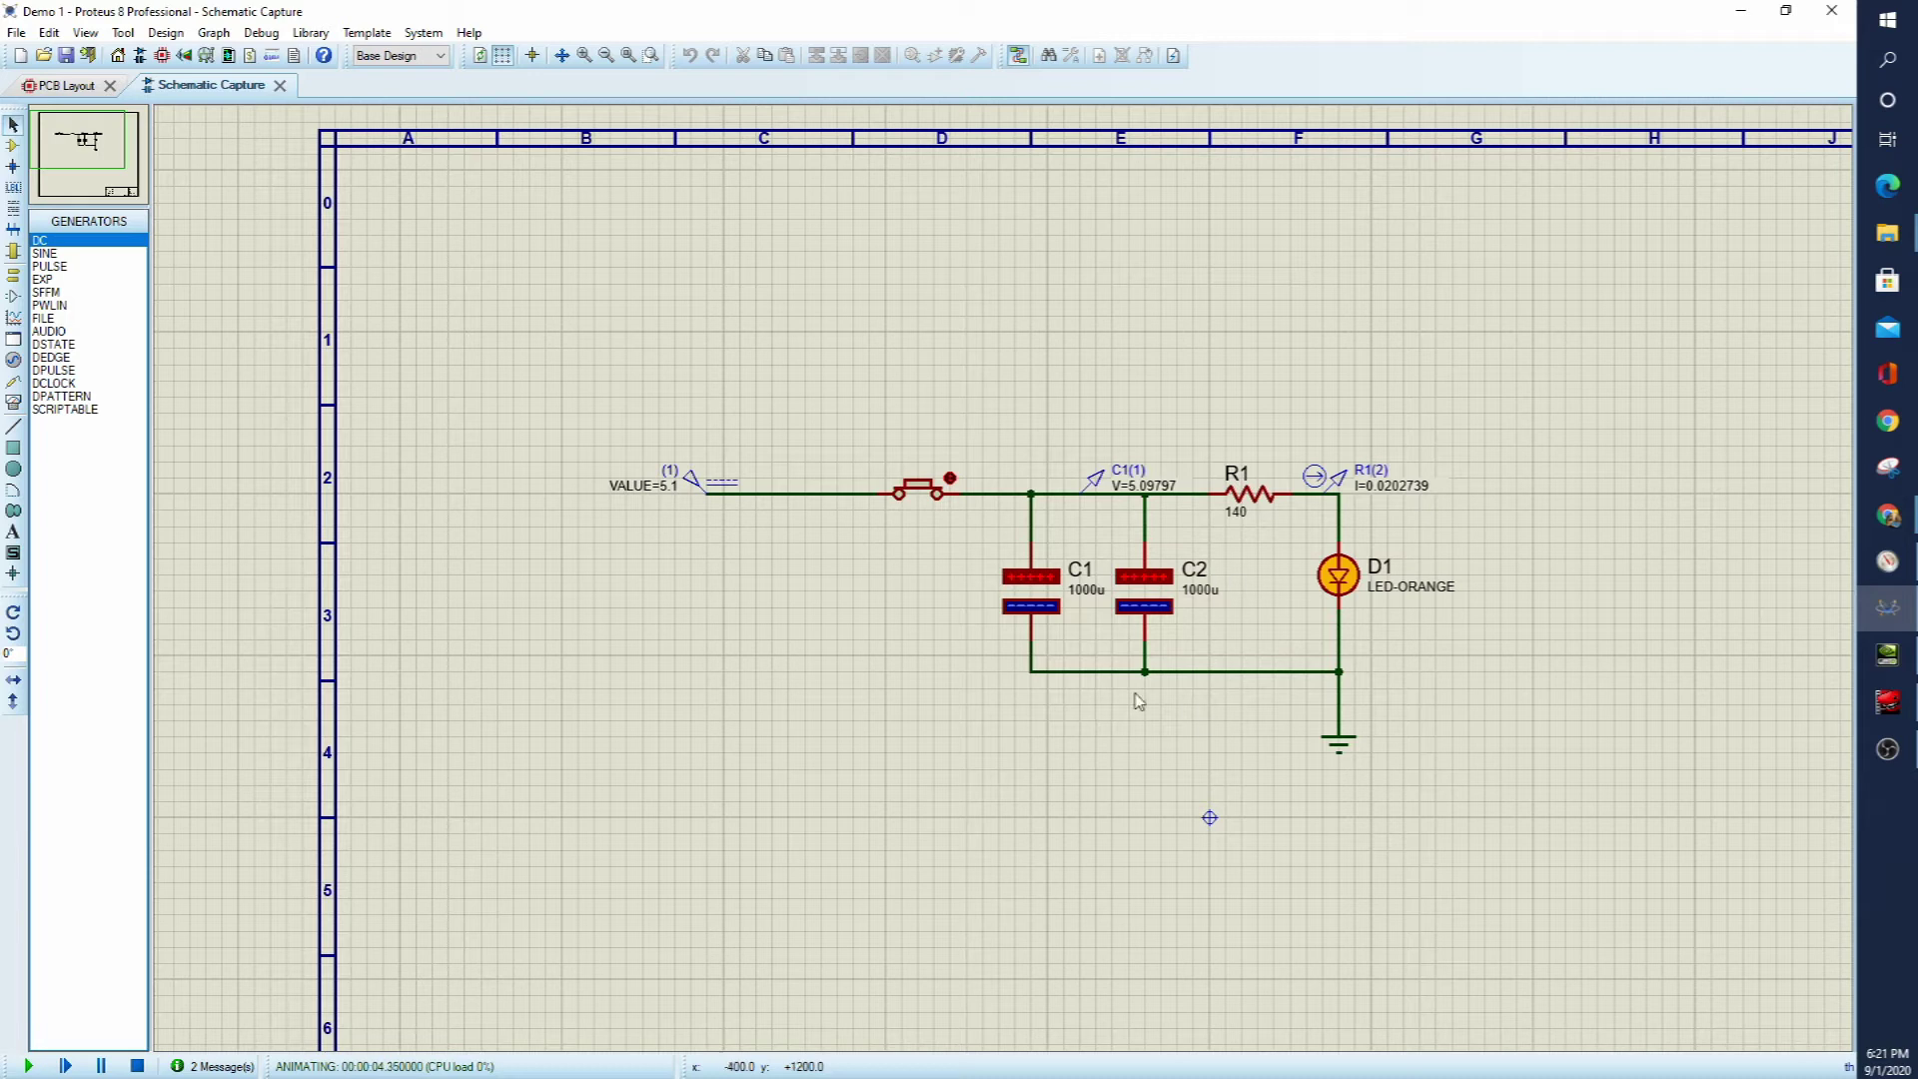
left_click(138, 1067)
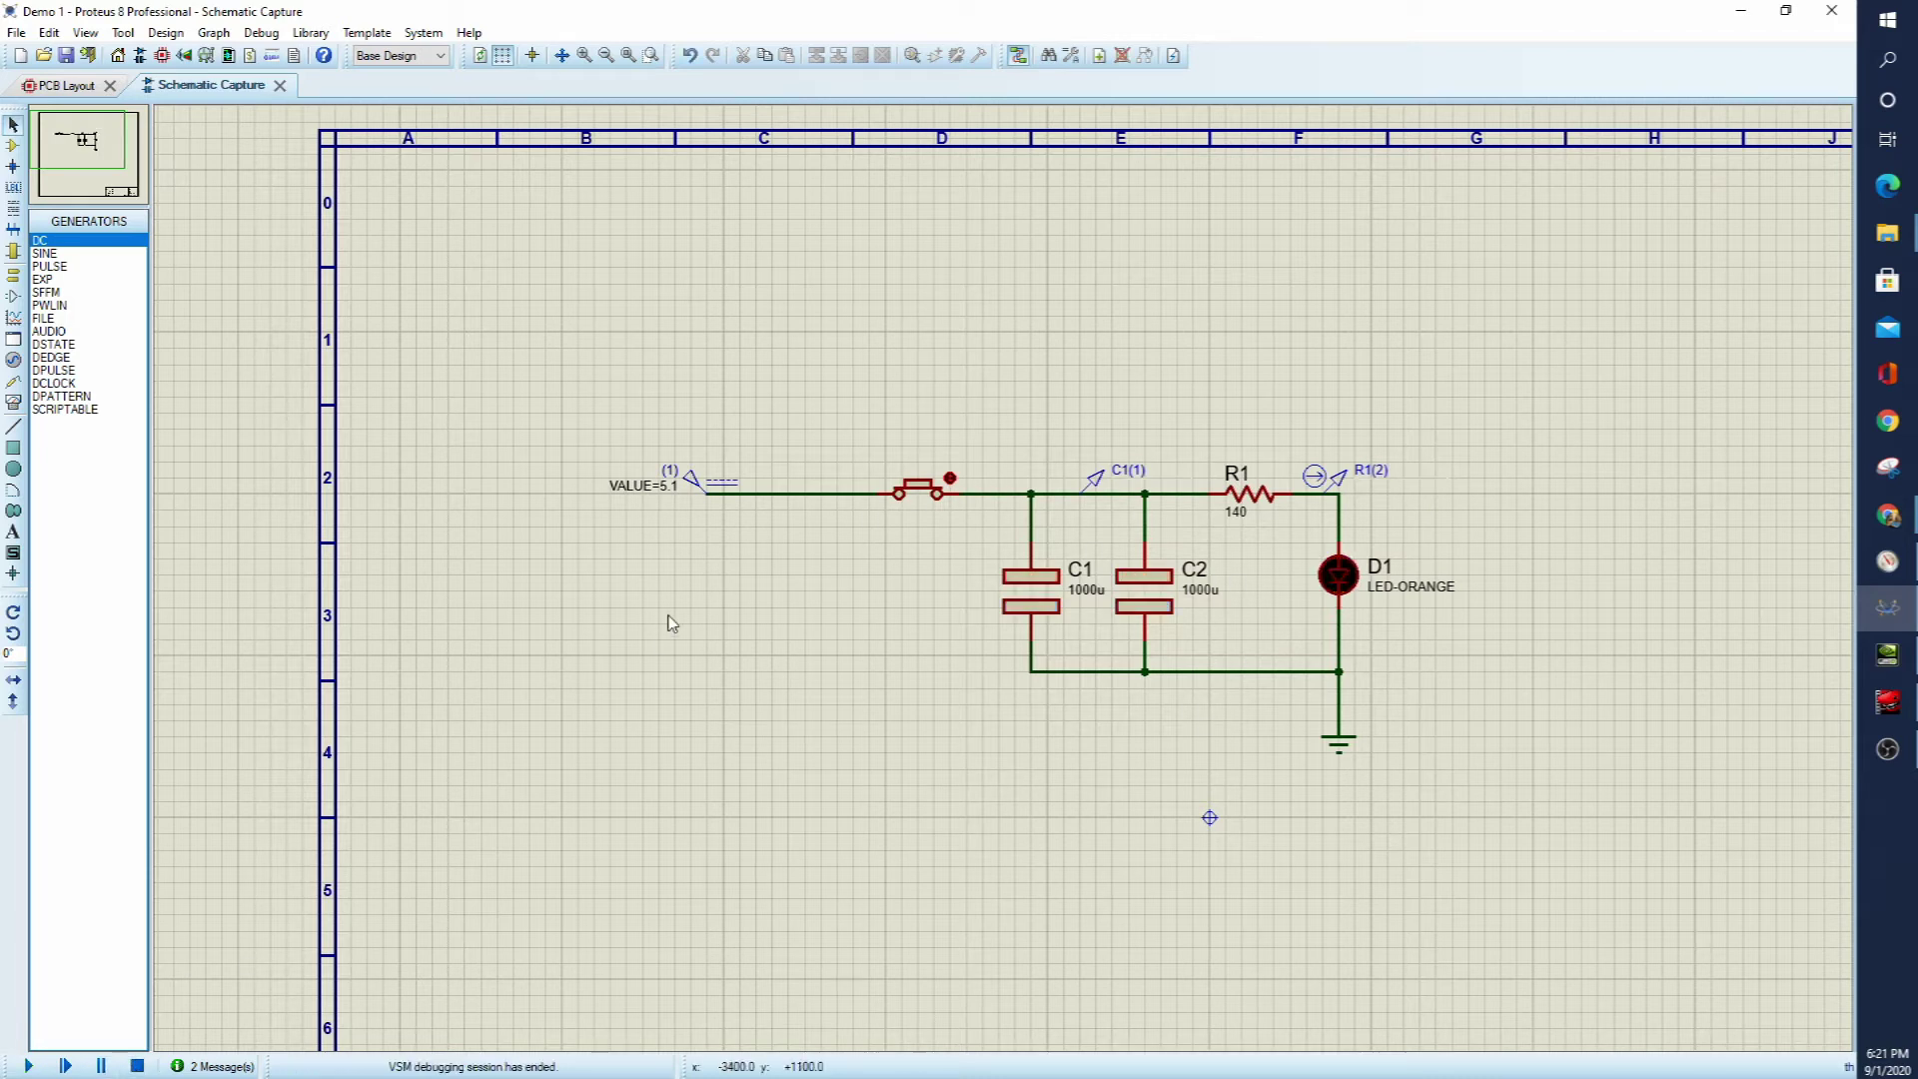
- Change the generator to a Sine source with 1 V amplitude, 1 Hz frequency and 0 V offset
double_click(712, 490)
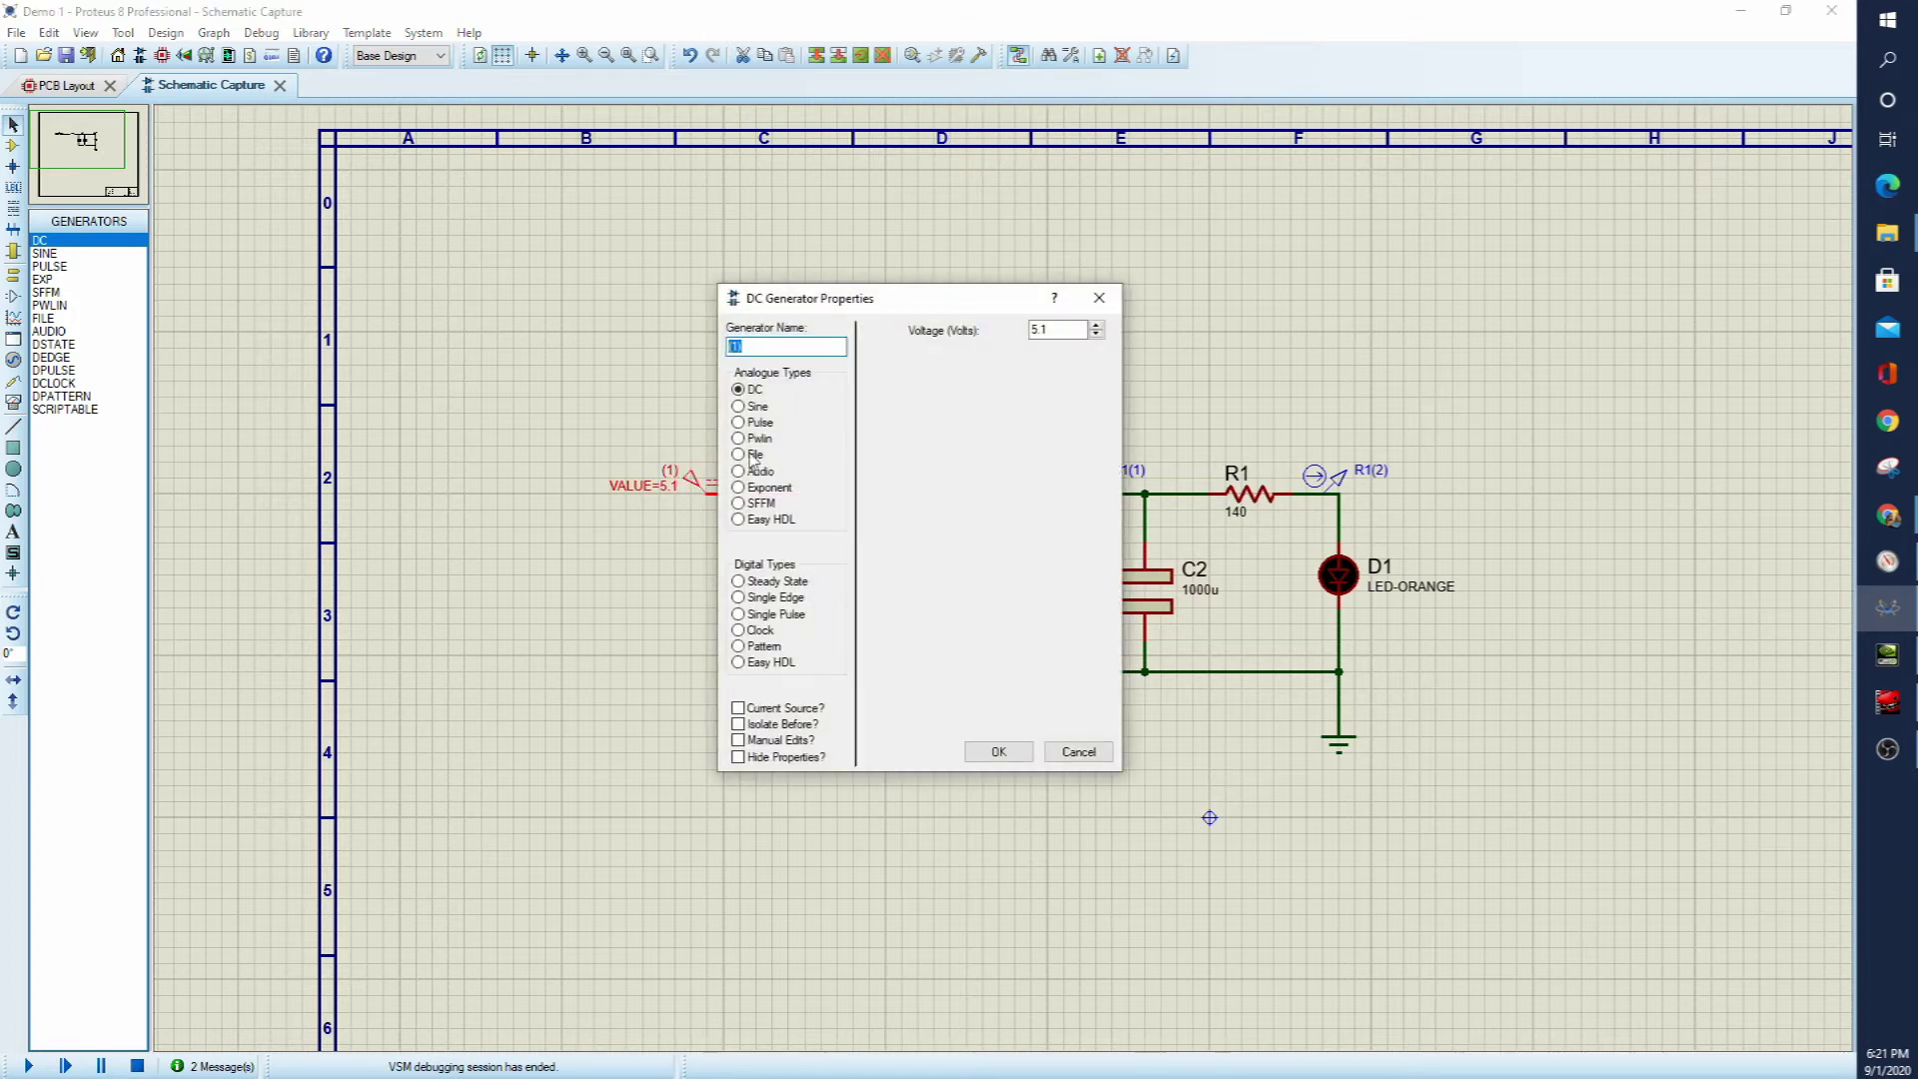
left_click(739, 406)
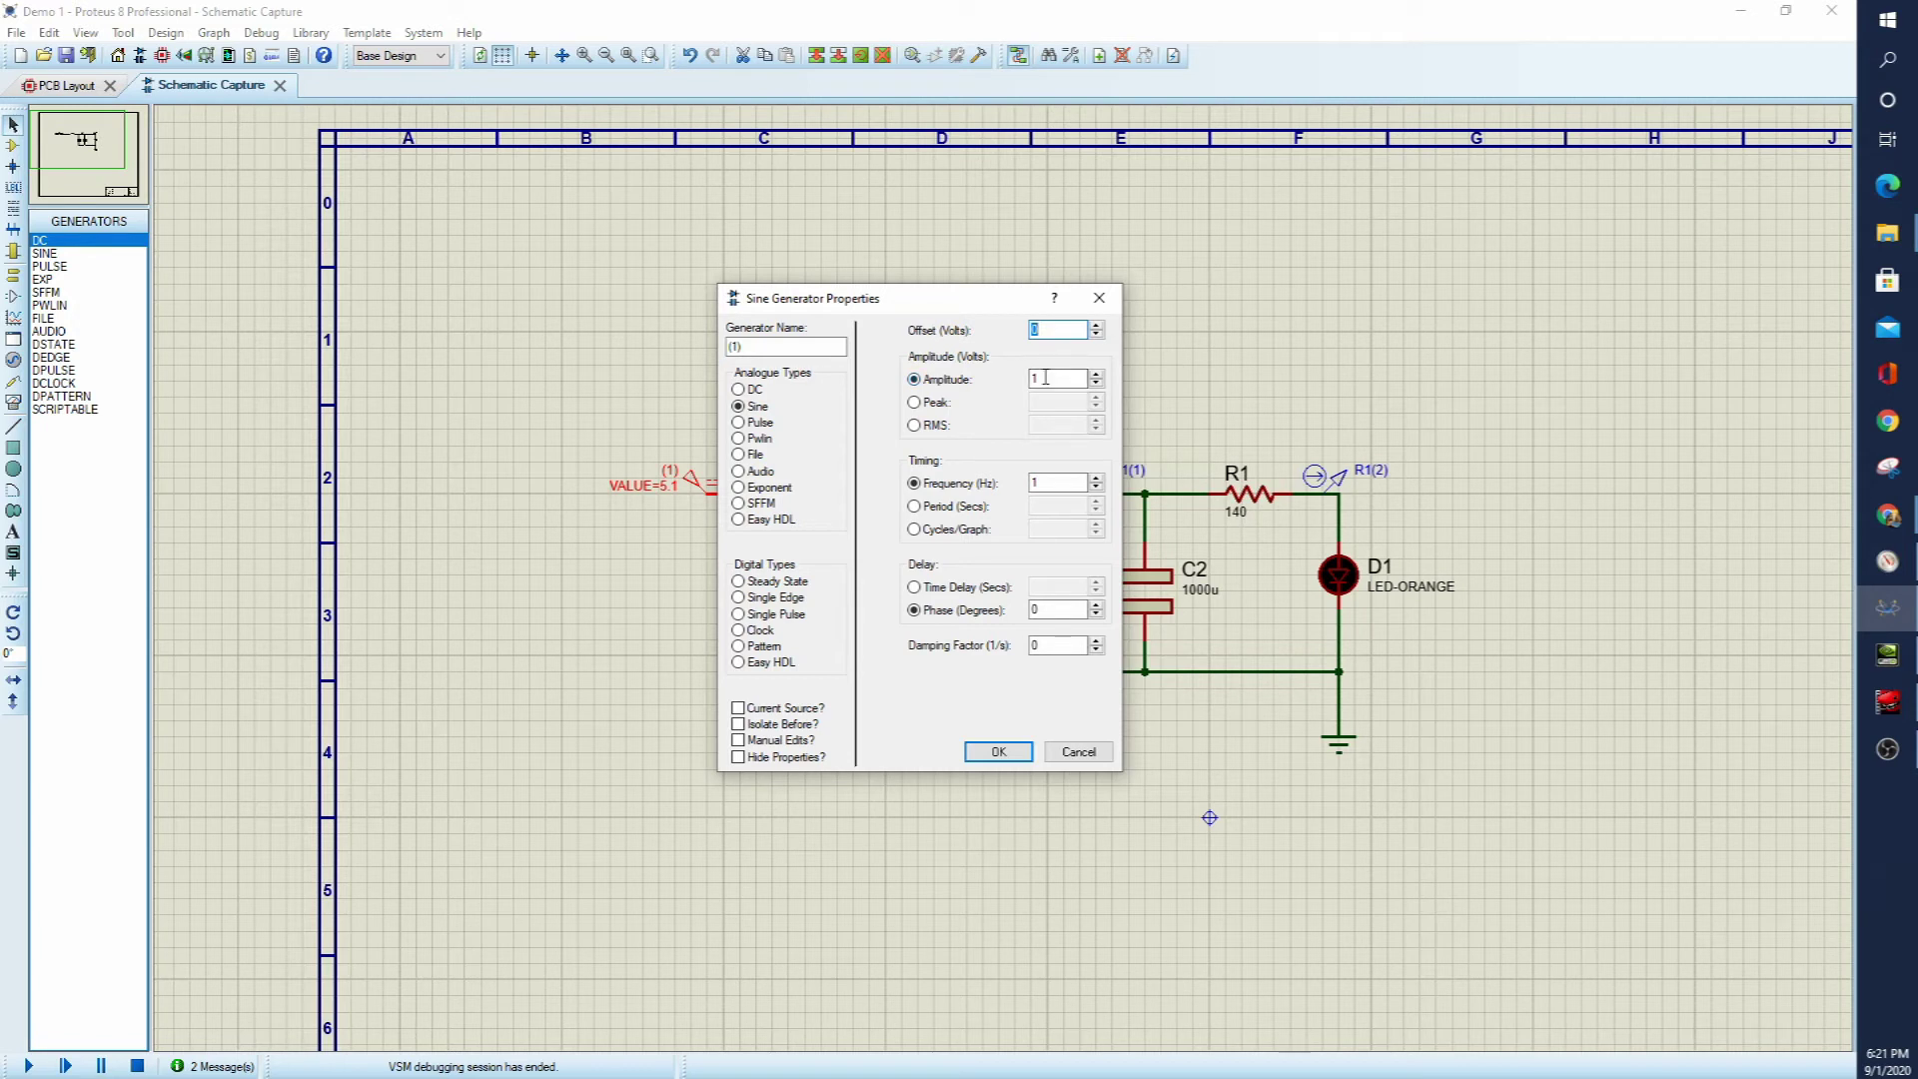
left_click(917, 428)
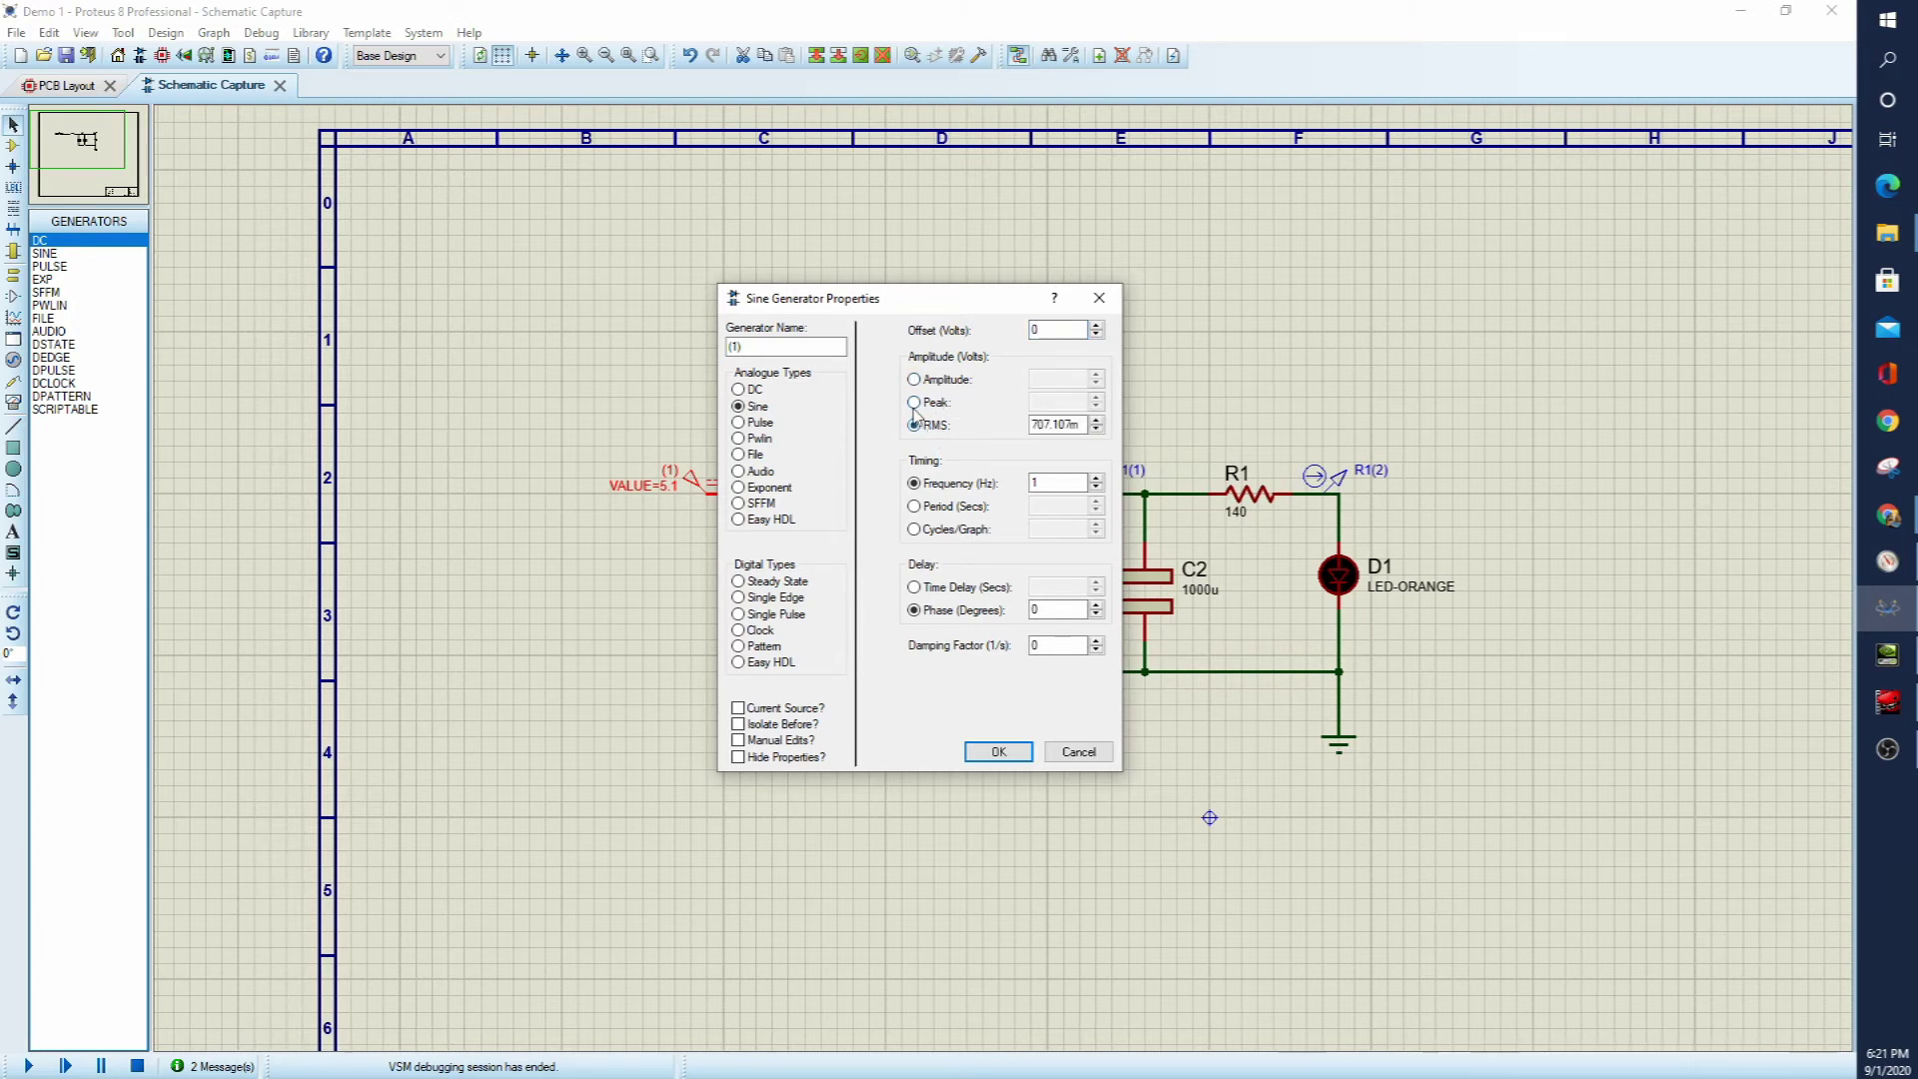
left_click(917, 404)
left_click(915, 381)
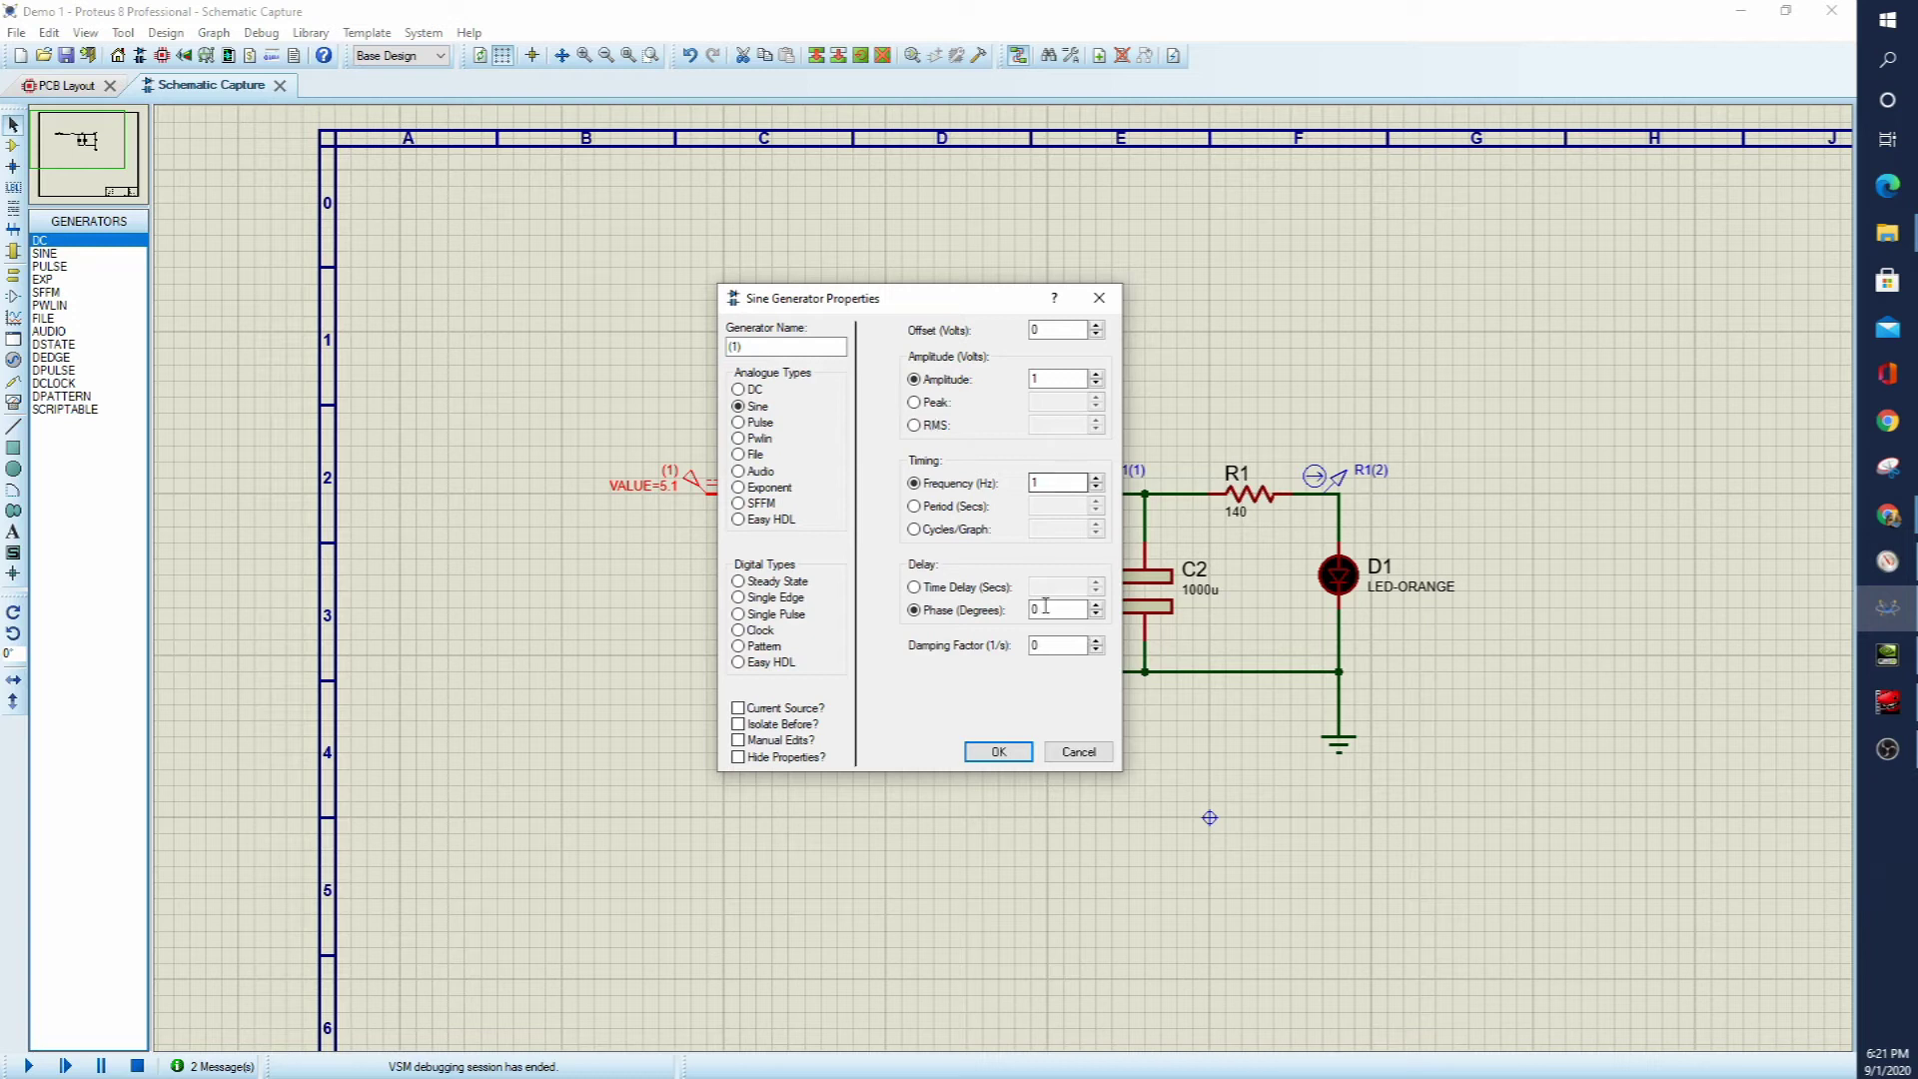
- Apply the sine source settings and do a quick simulation run
left_click(999, 753)
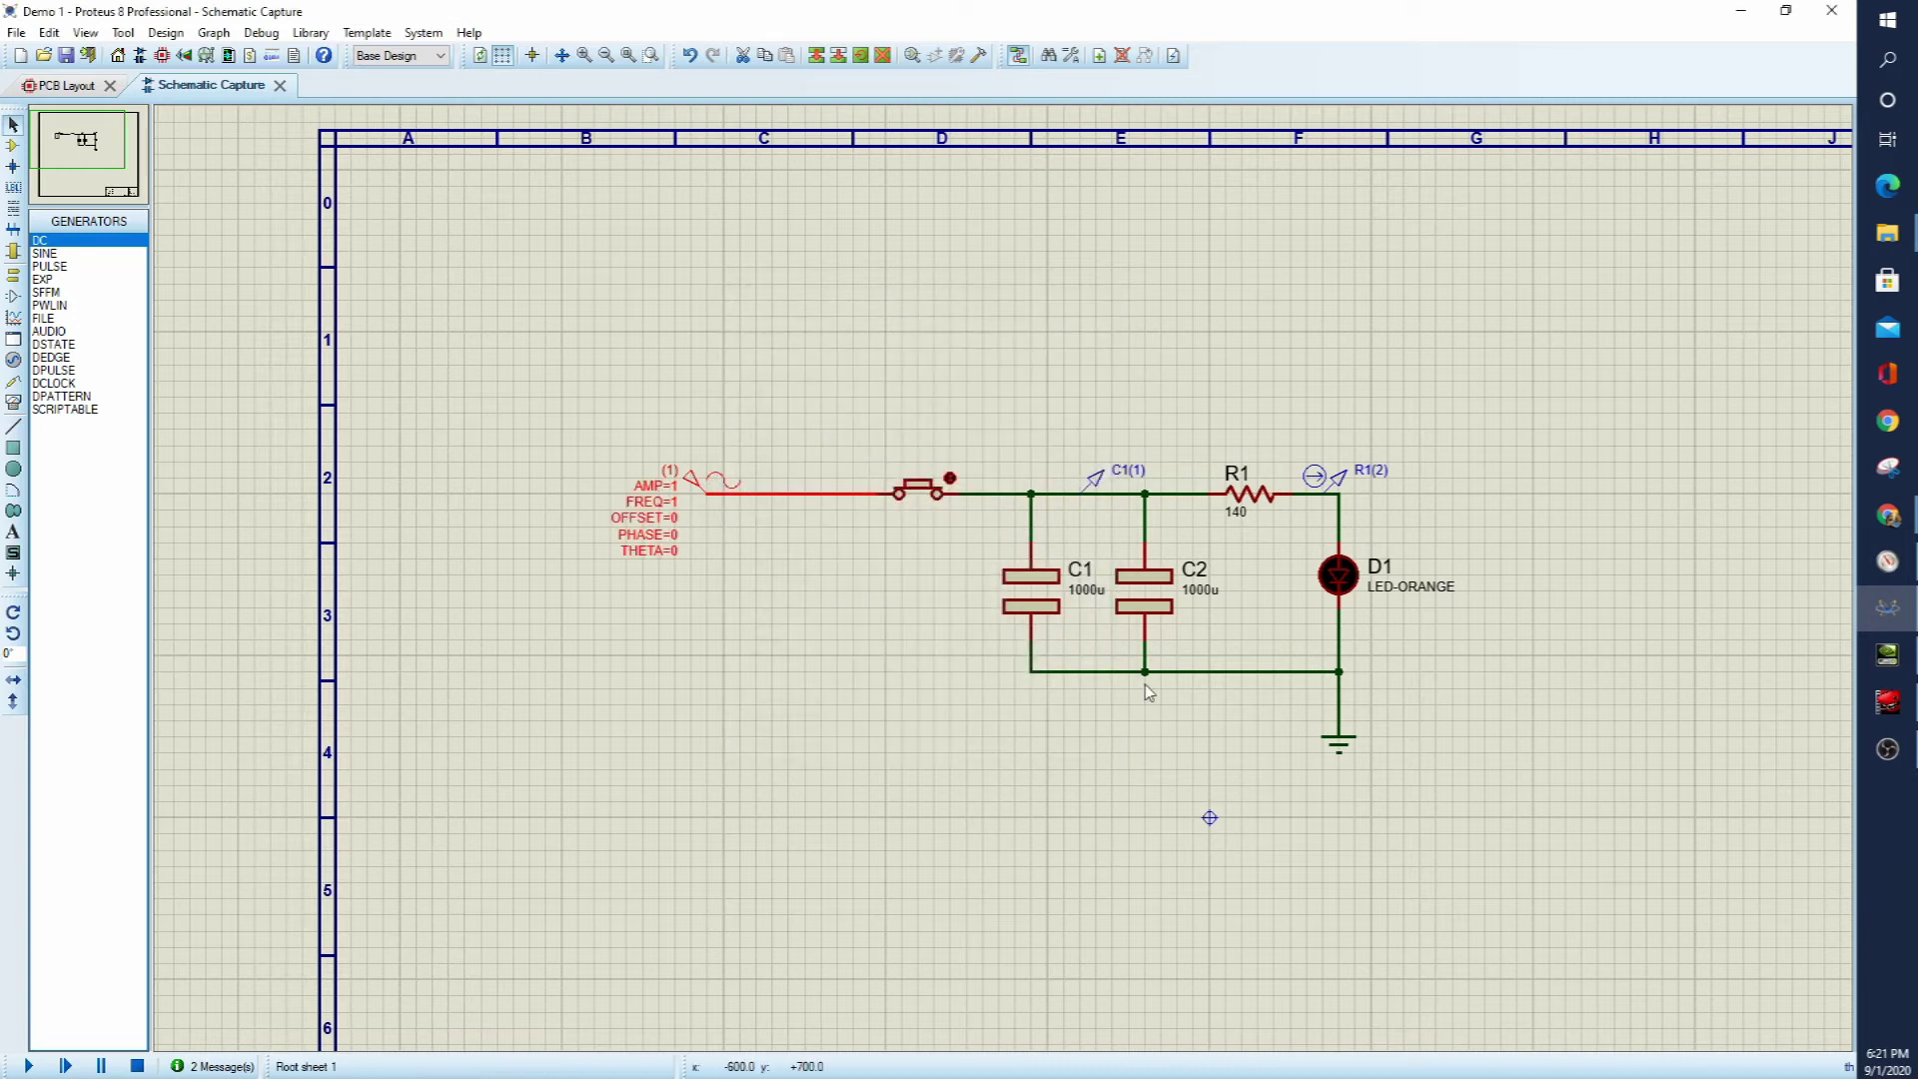
left_click(28, 1066)
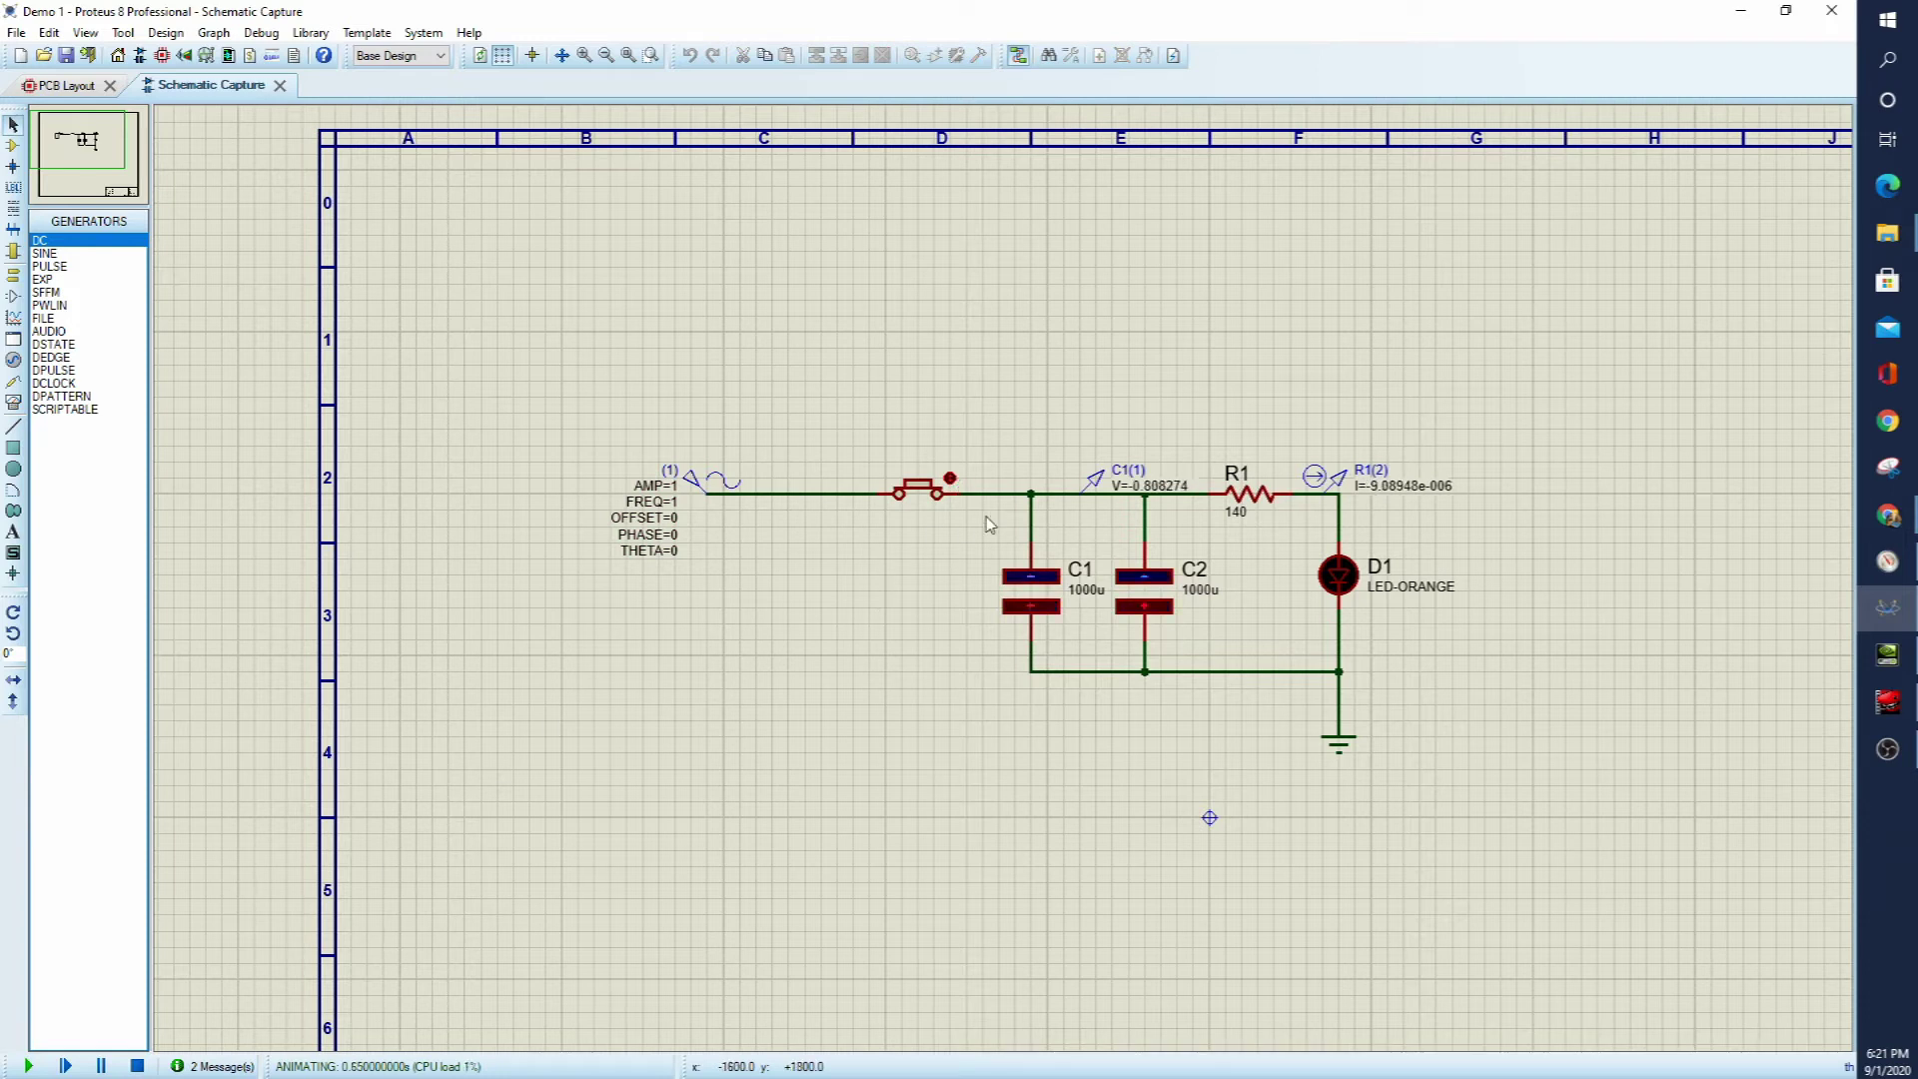
left_click(137, 1067)
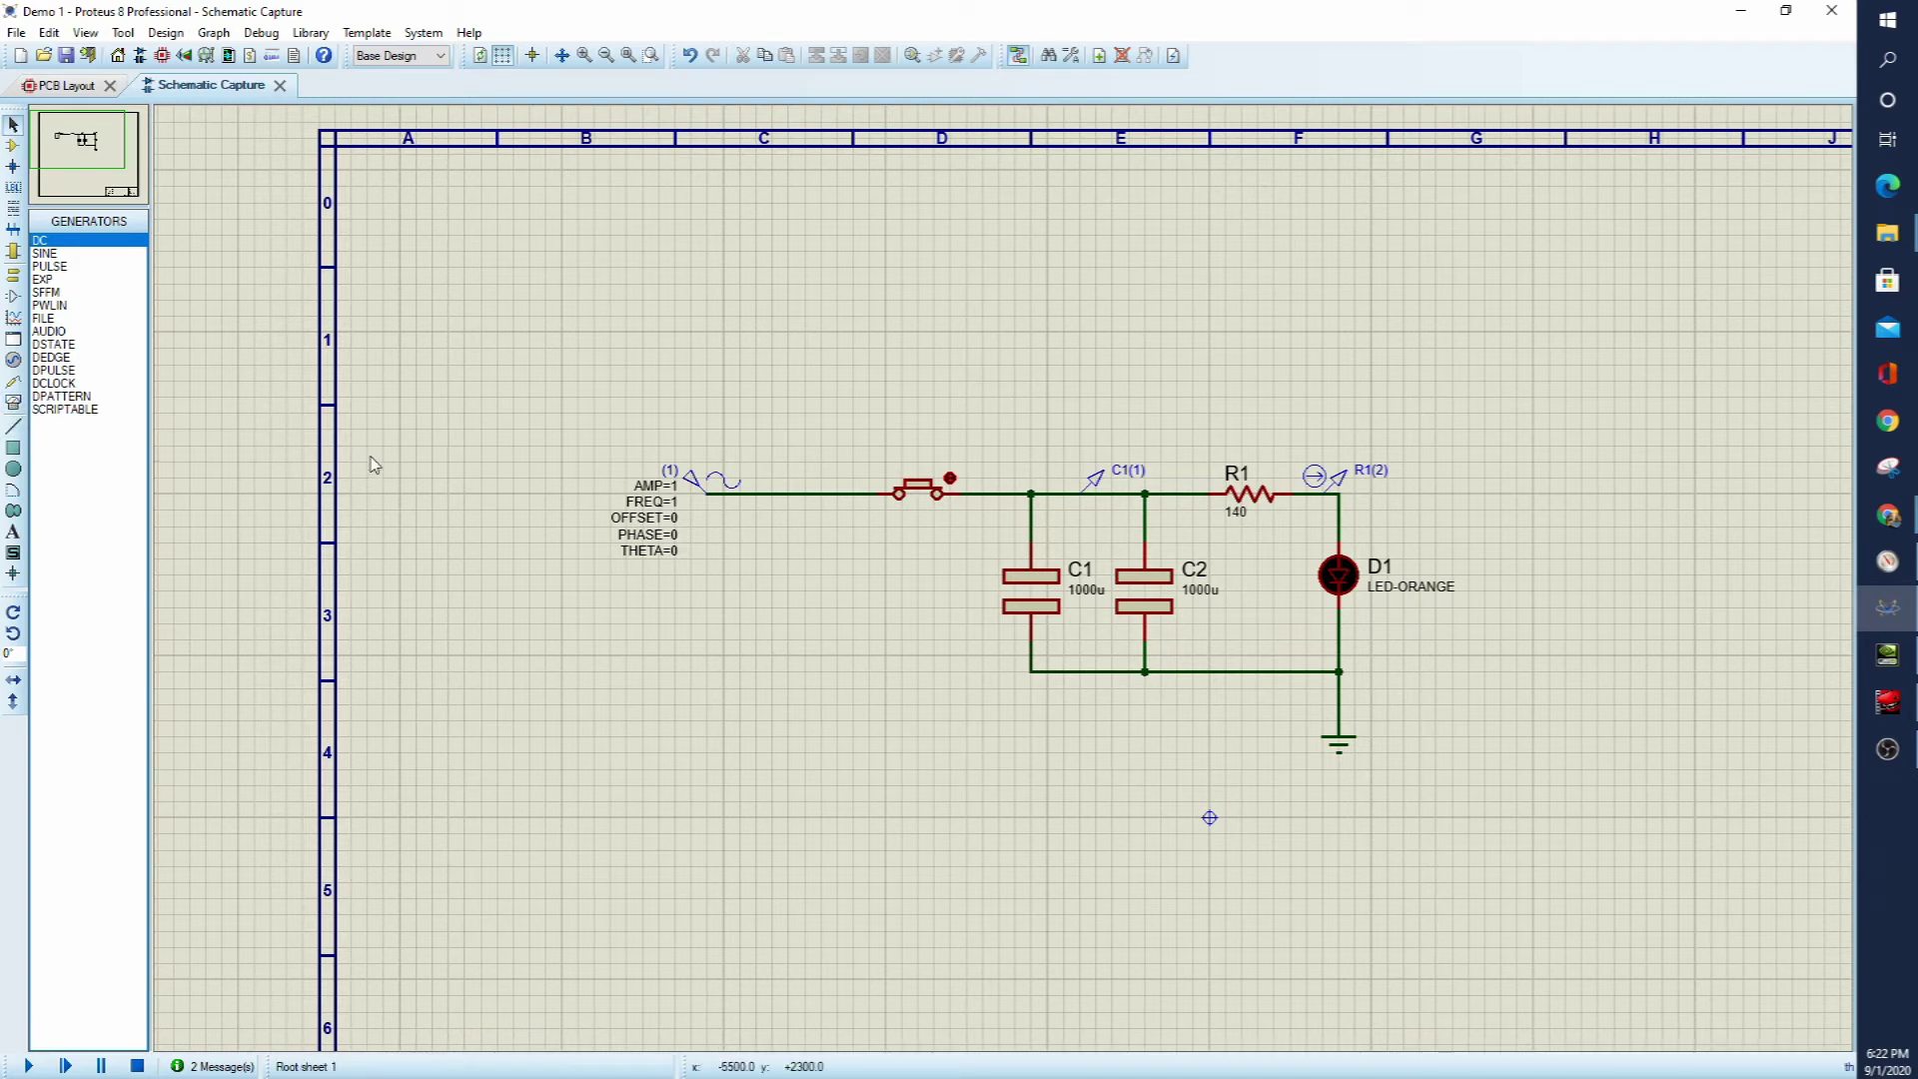
- Place an oscilloscope, wire channel A to the C1 node, and start simulating
left_click(13, 404)
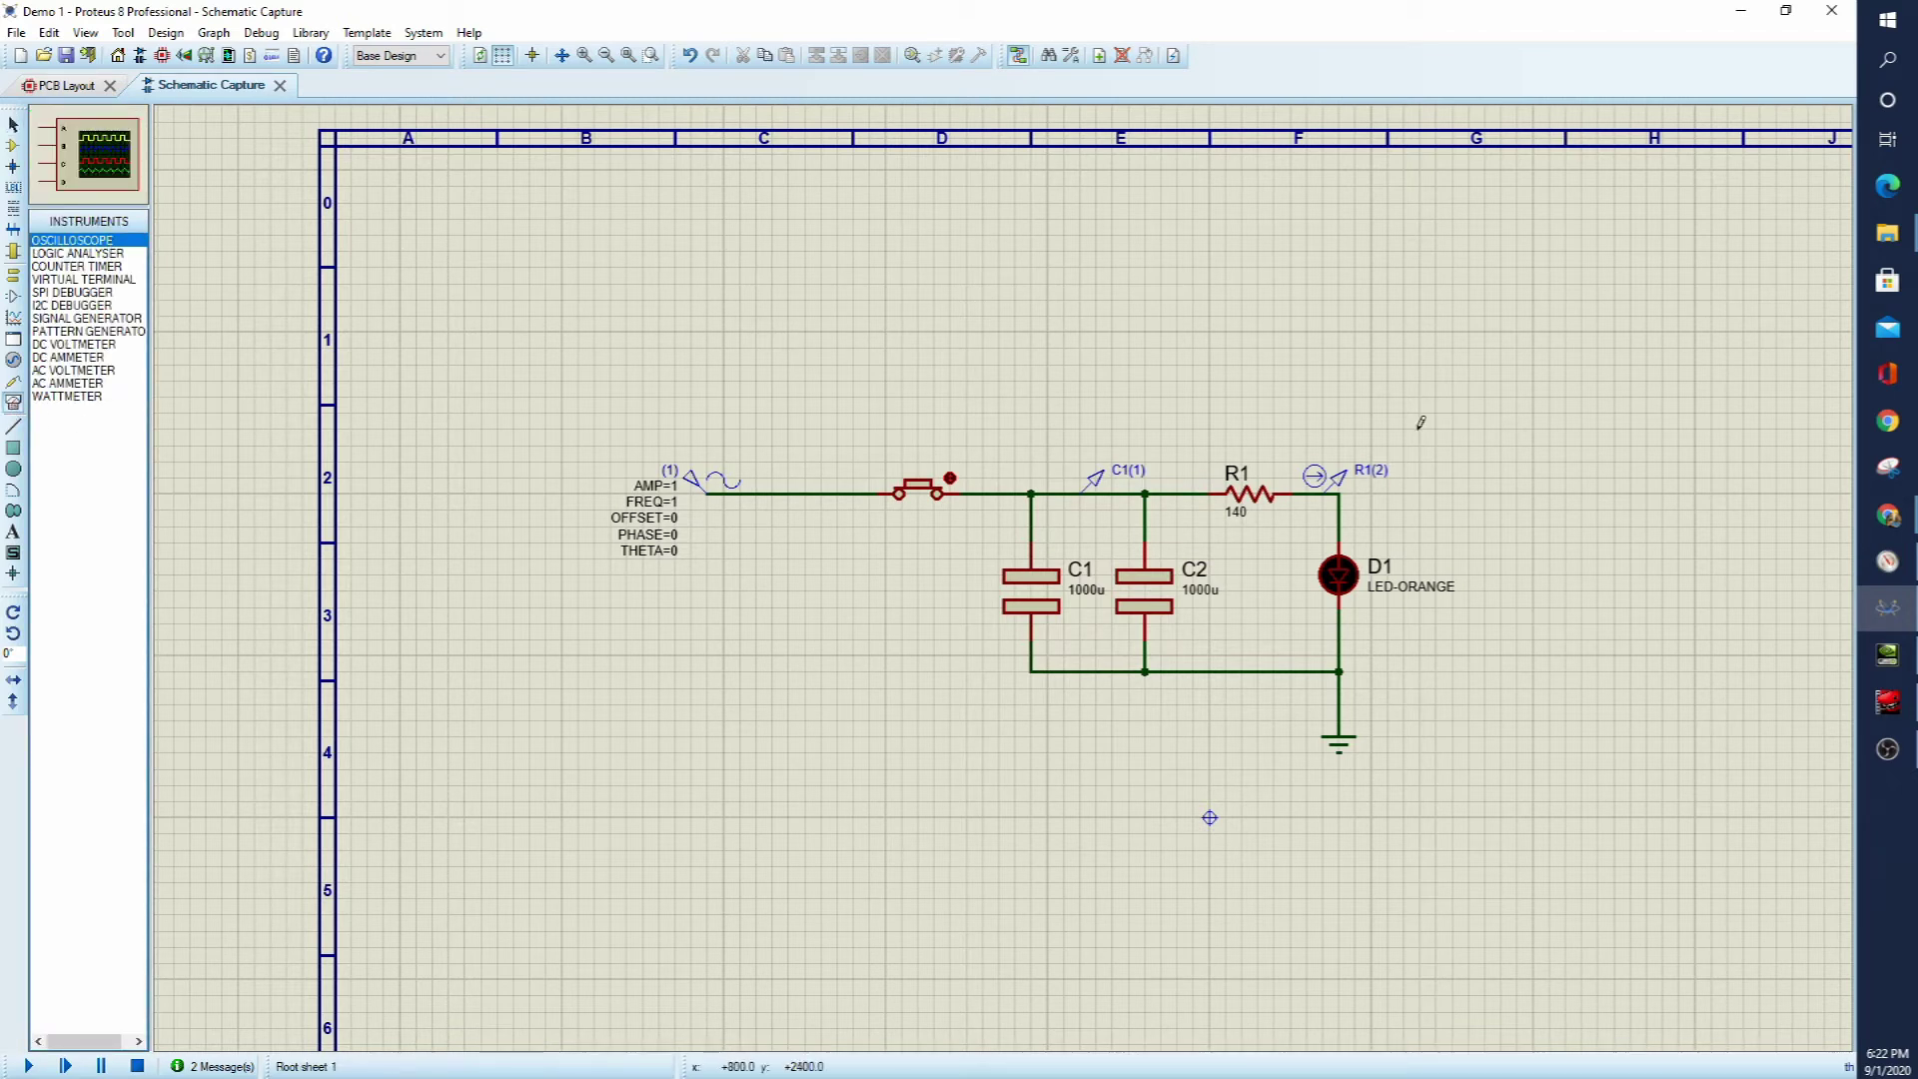
left_click(1539, 373)
left_click(1492, 365)
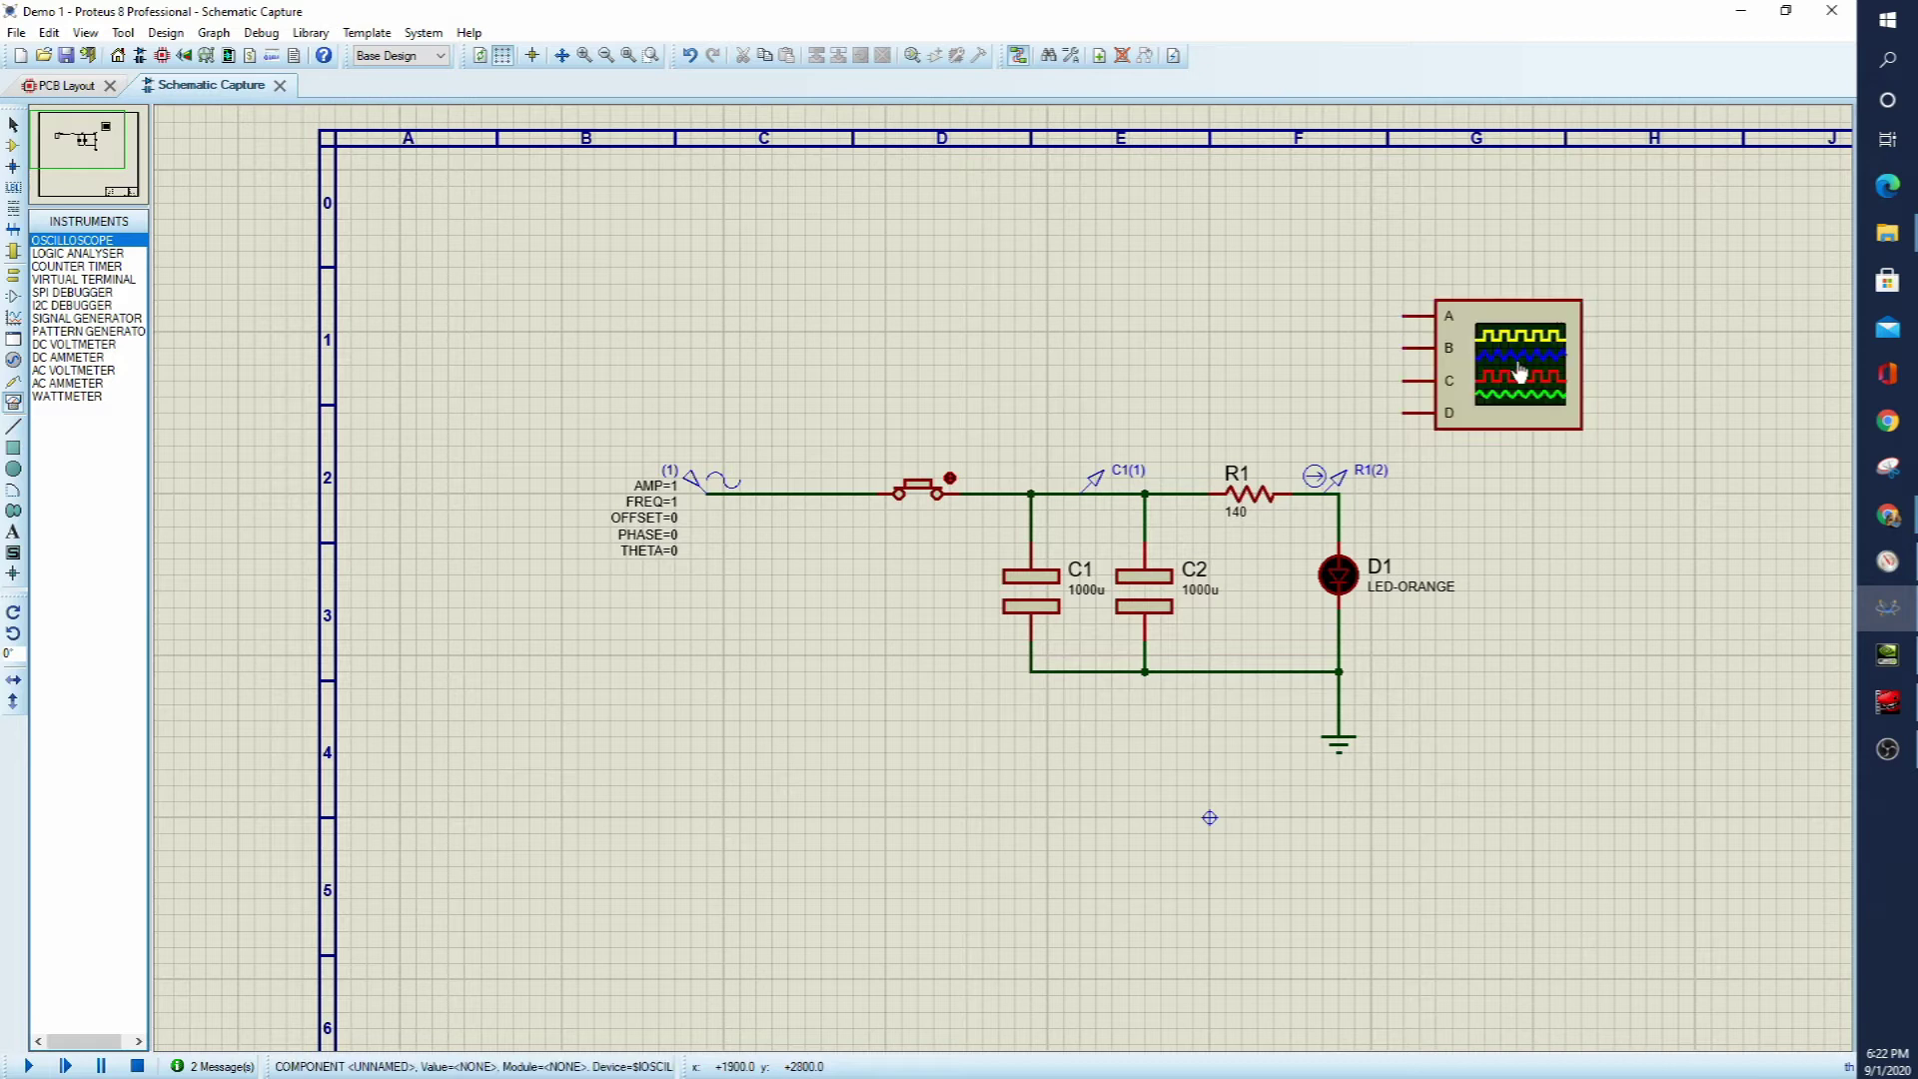
left_click(1407, 315)
left_click(1033, 487)
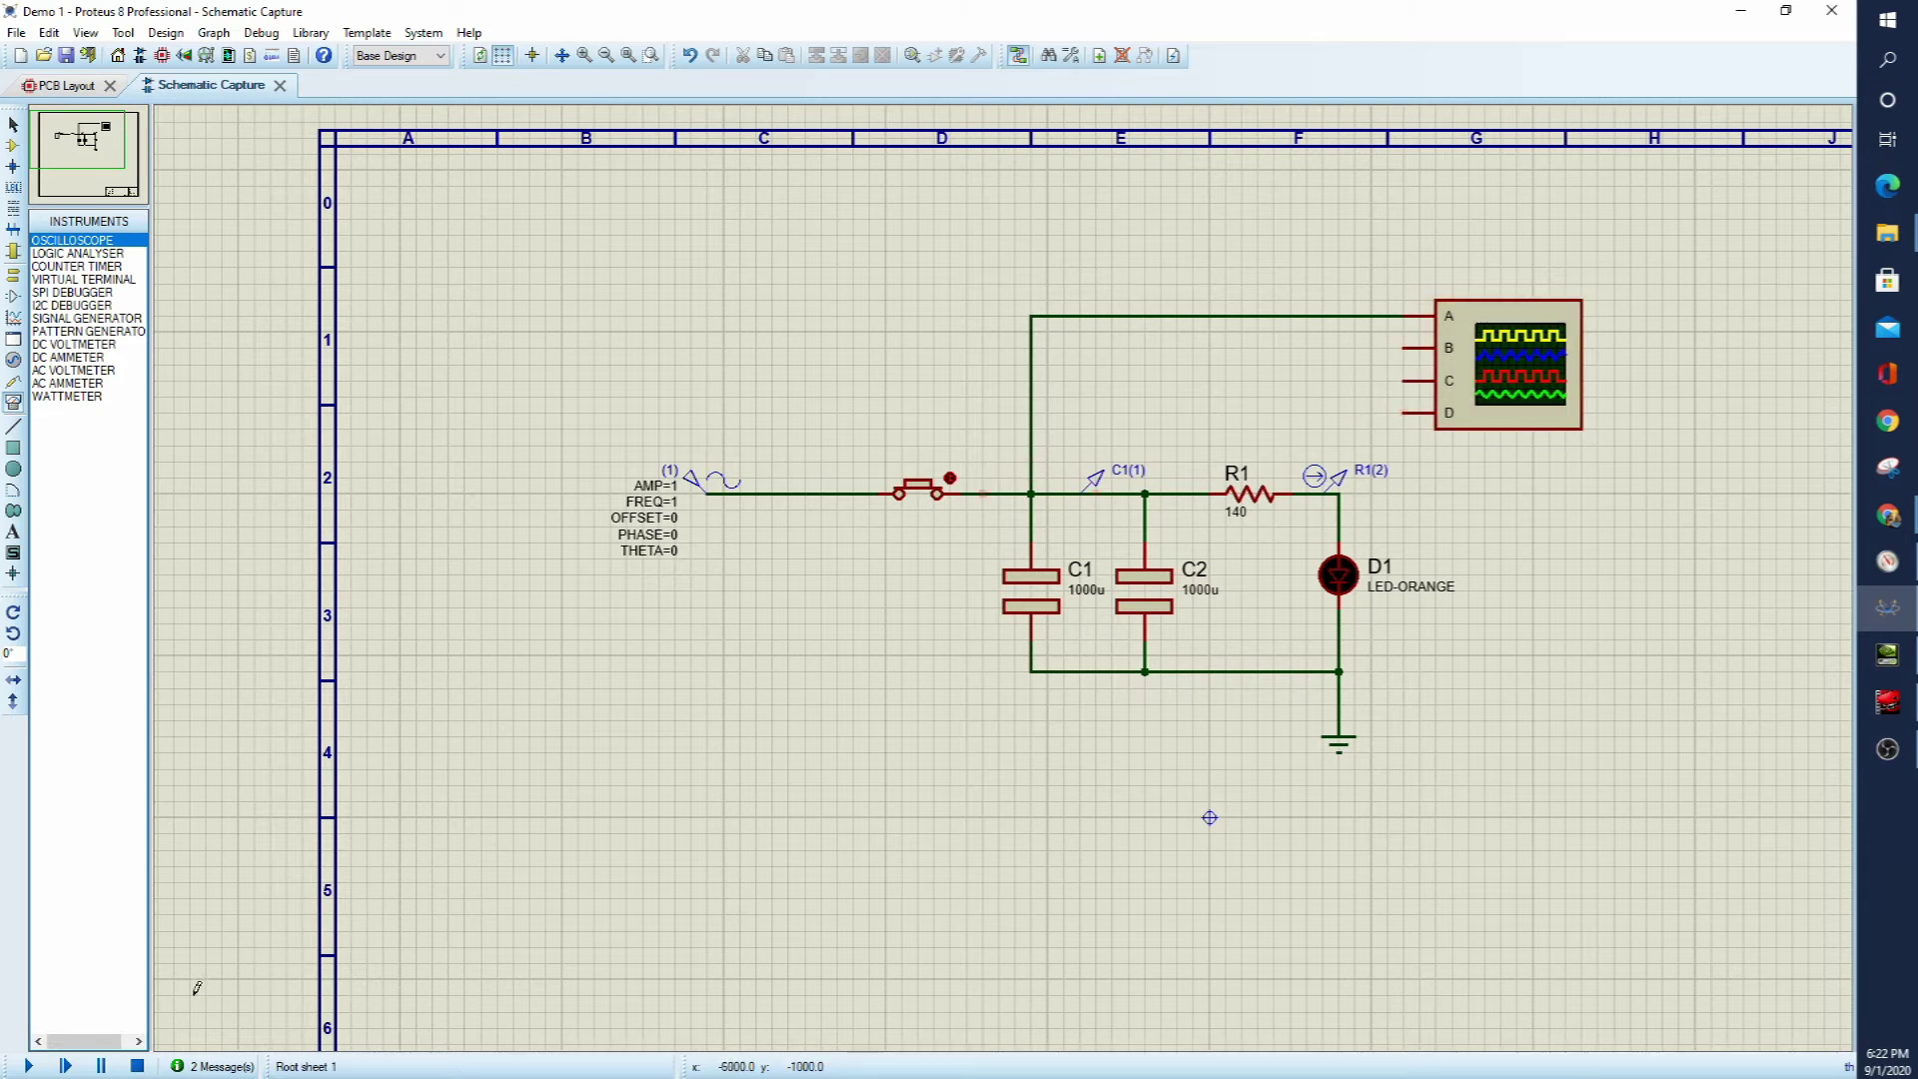
left_click(28, 1066)
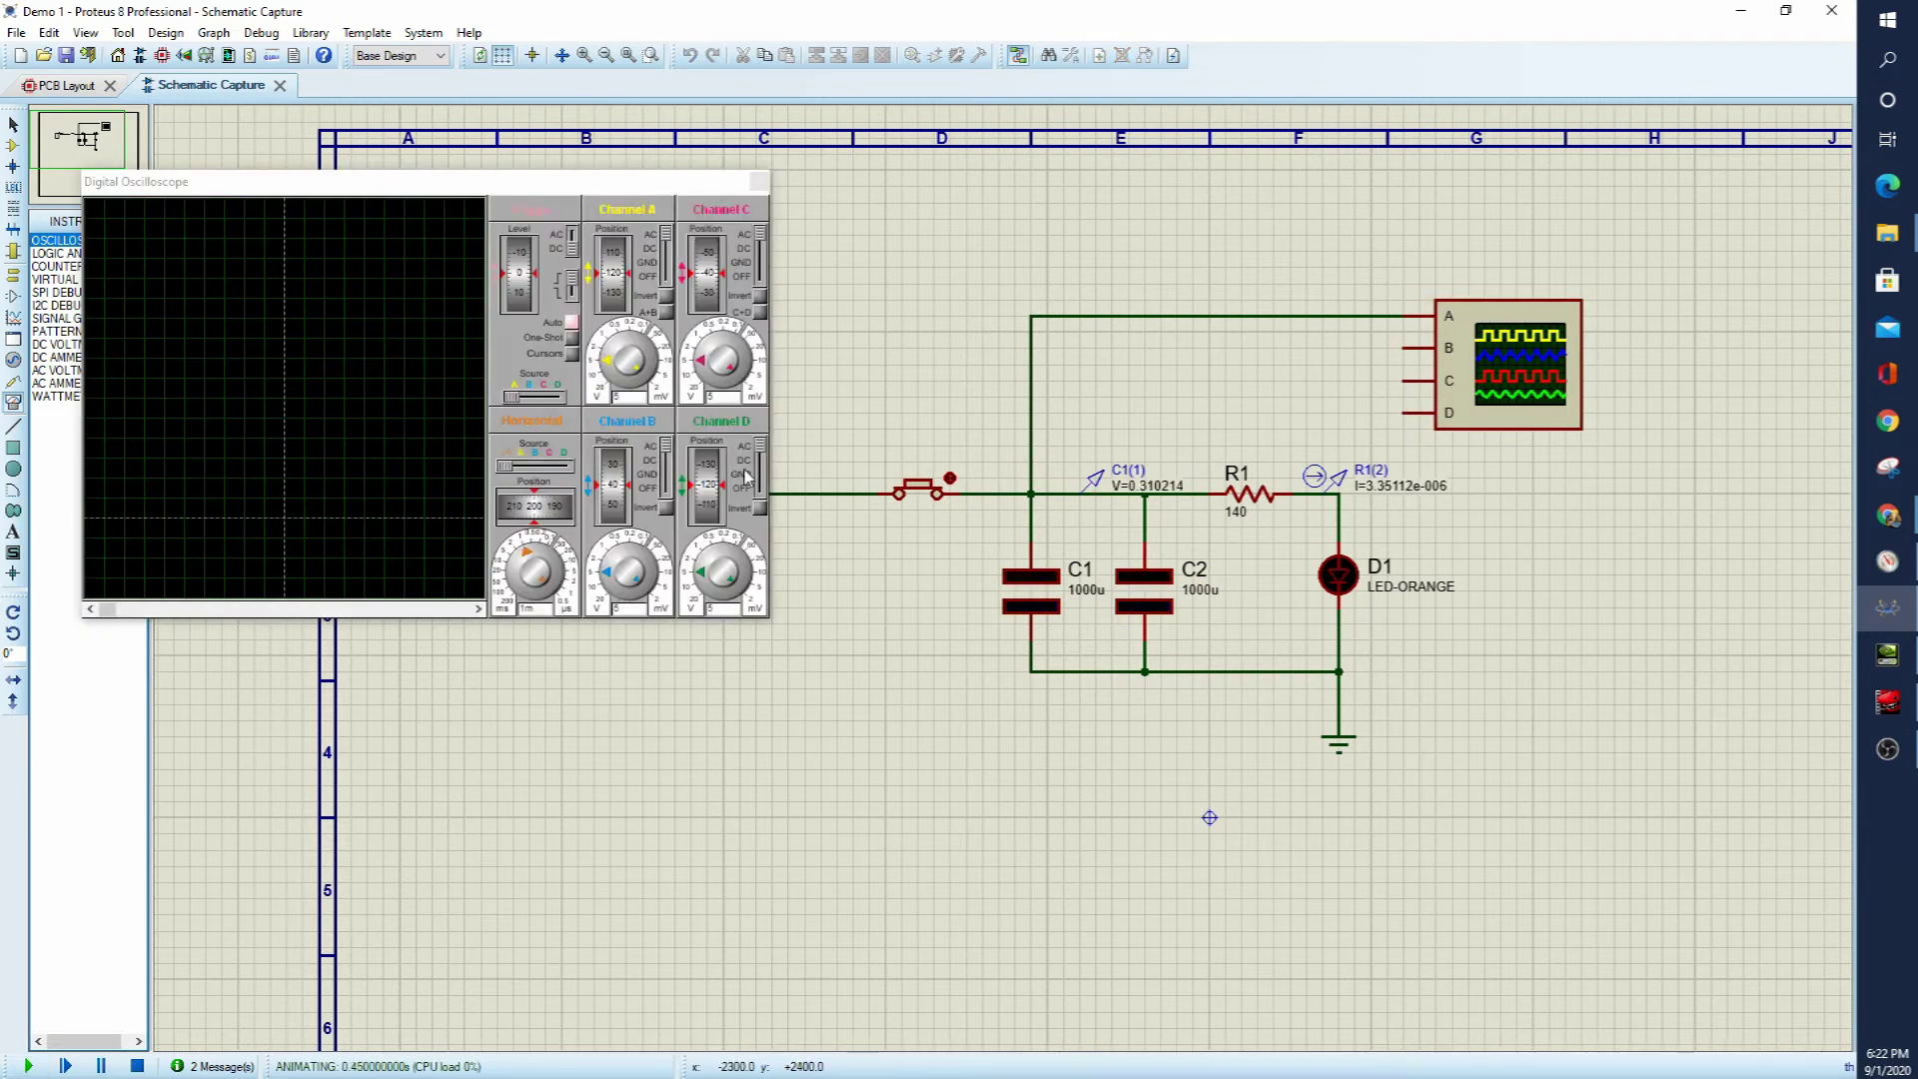
- Center the oscilloscope display and turn off channels B, C and D
left_click(577, 185)
left_click_drag(578, 184, 924, 194)
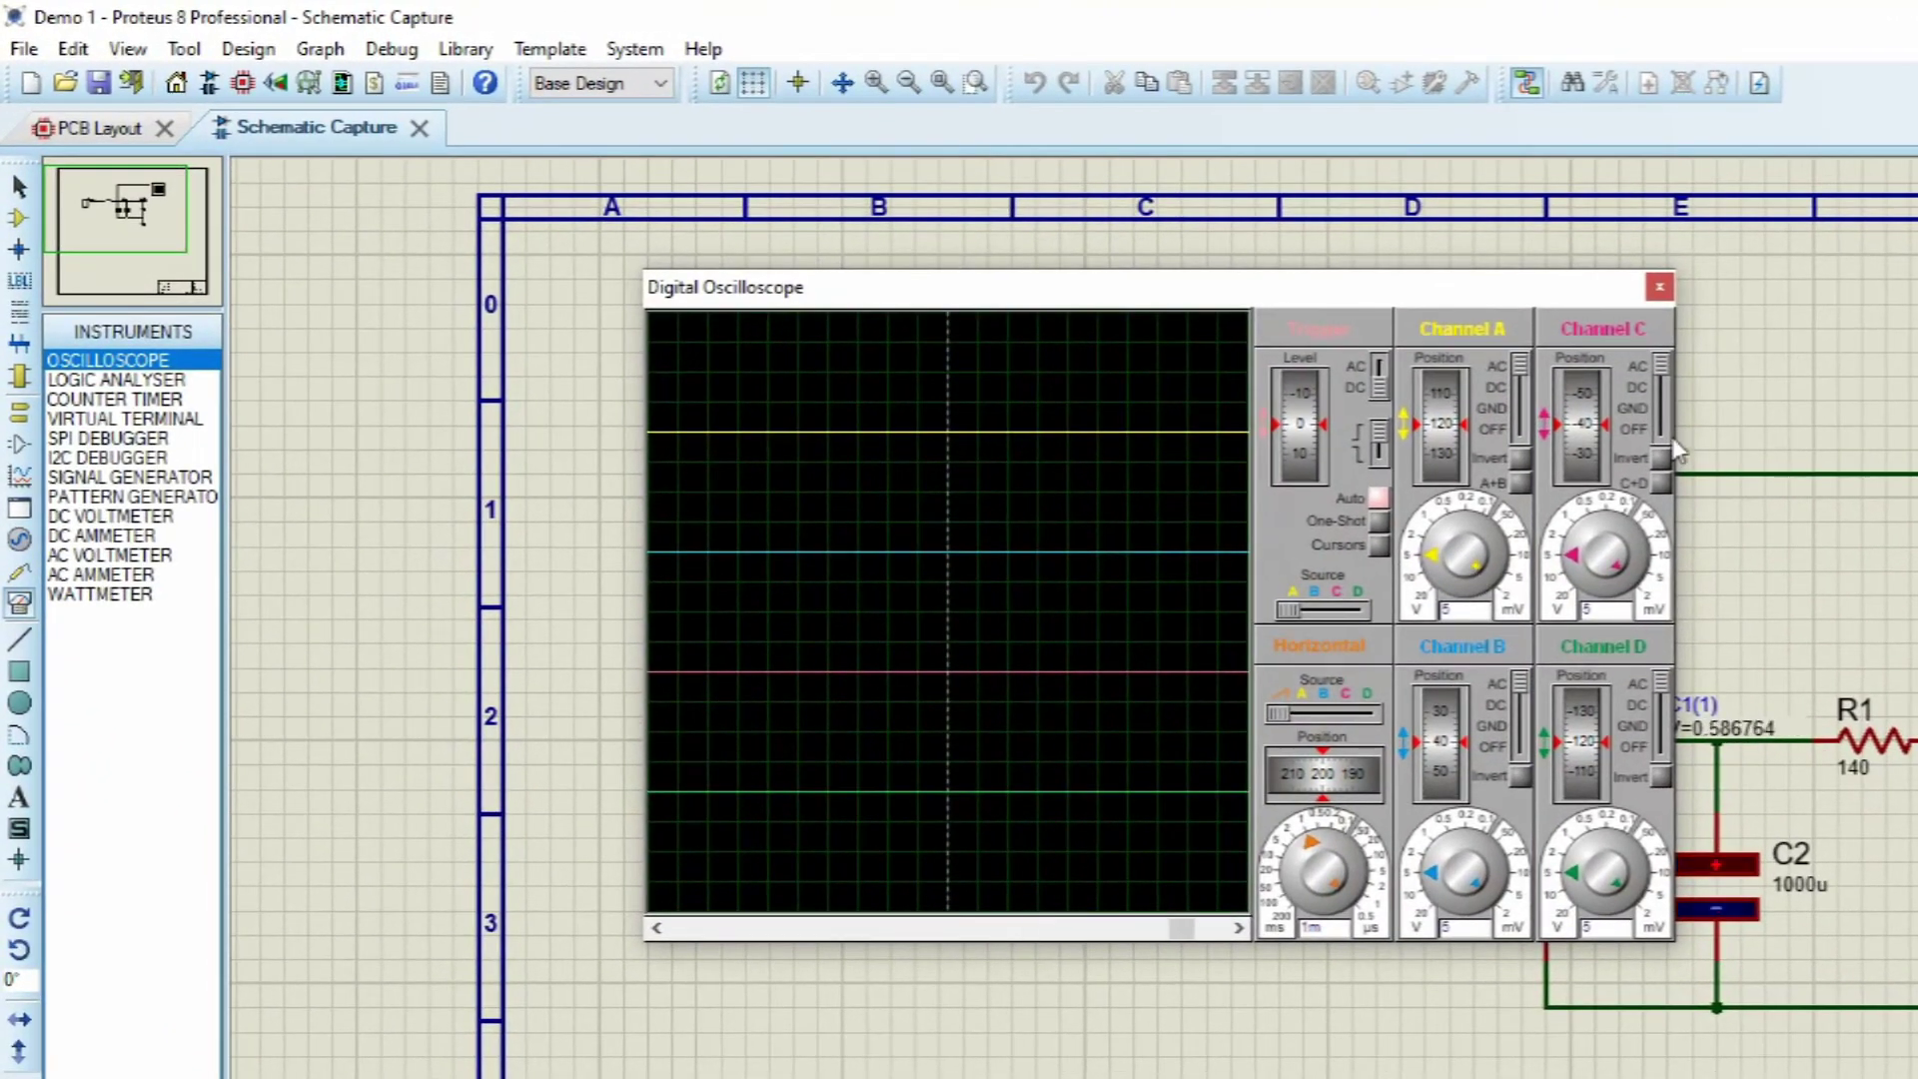
left_click(1663, 434)
left_click(1661, 748)
left_click(1521, 748)
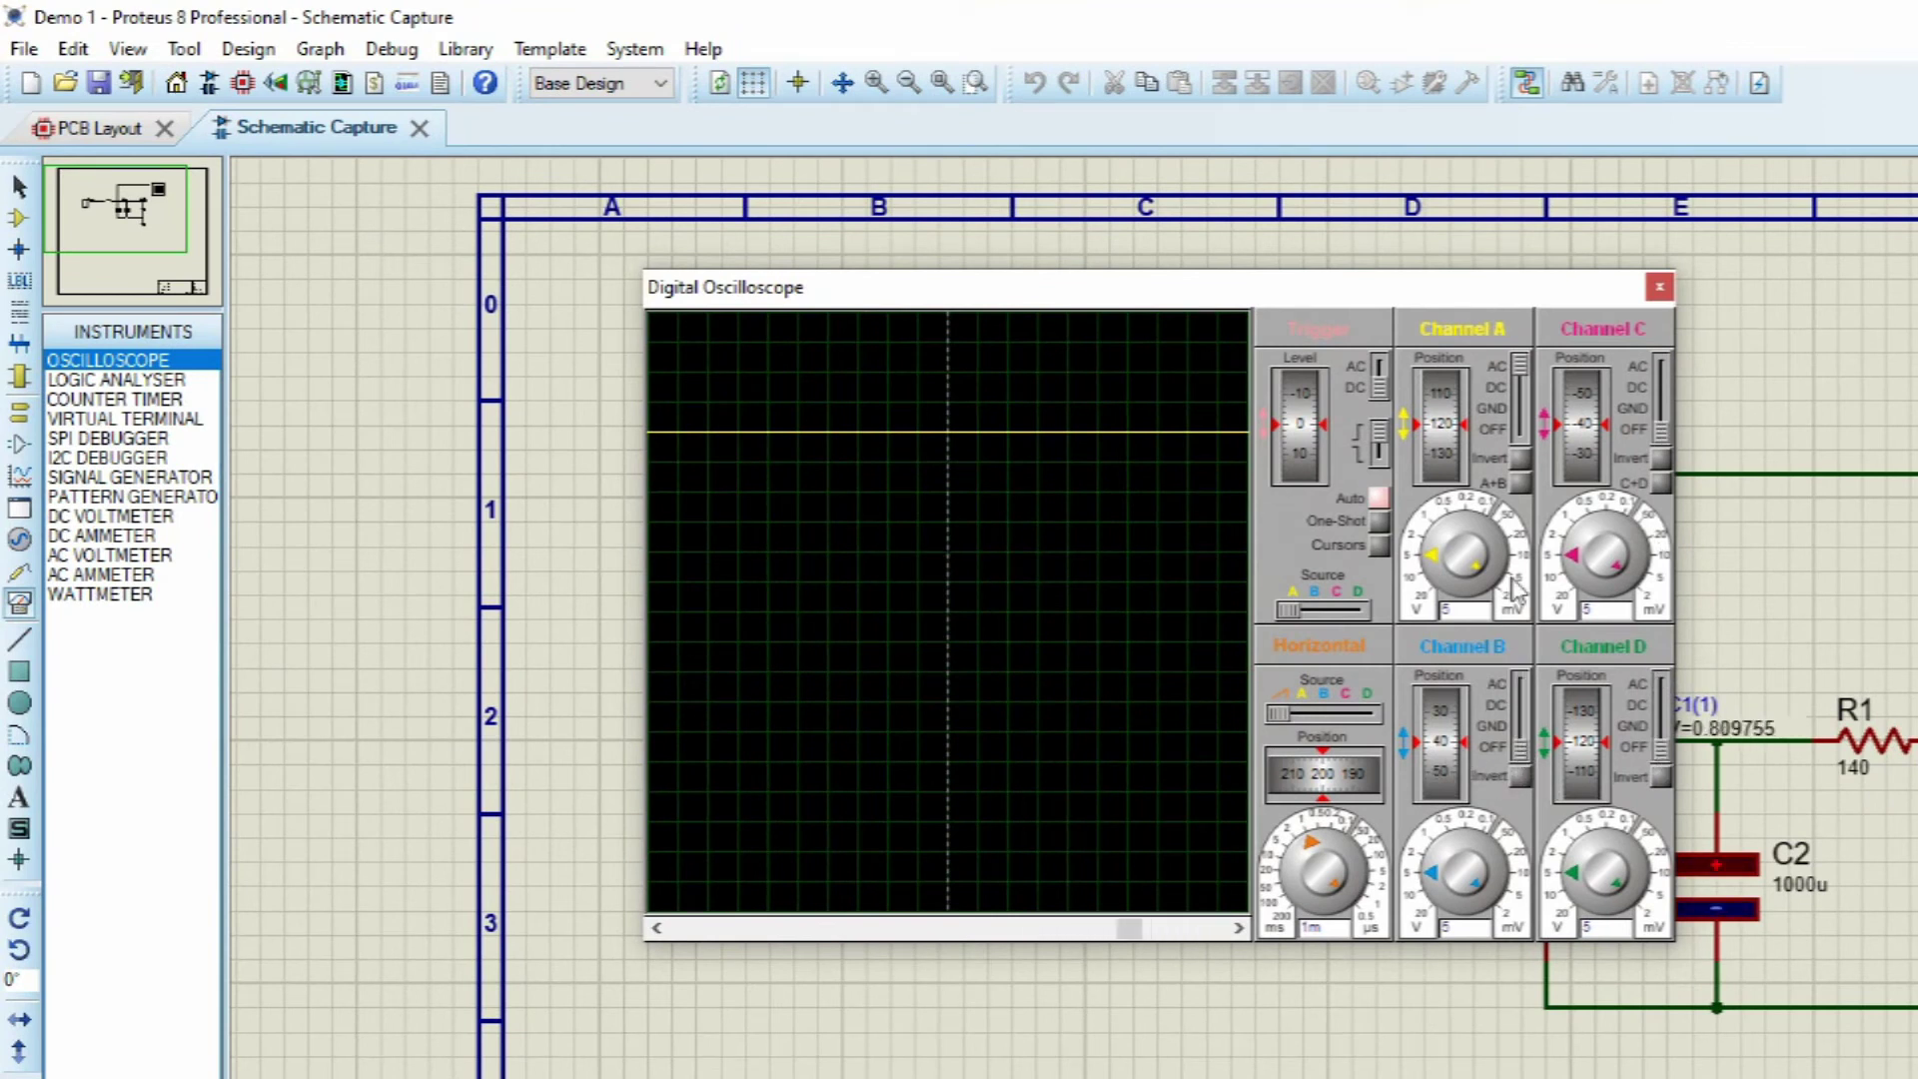
- Set channel A to position 0 and 0.5 V/div with a 0.1 ms timebase, then stop
left_click(1454, 434)
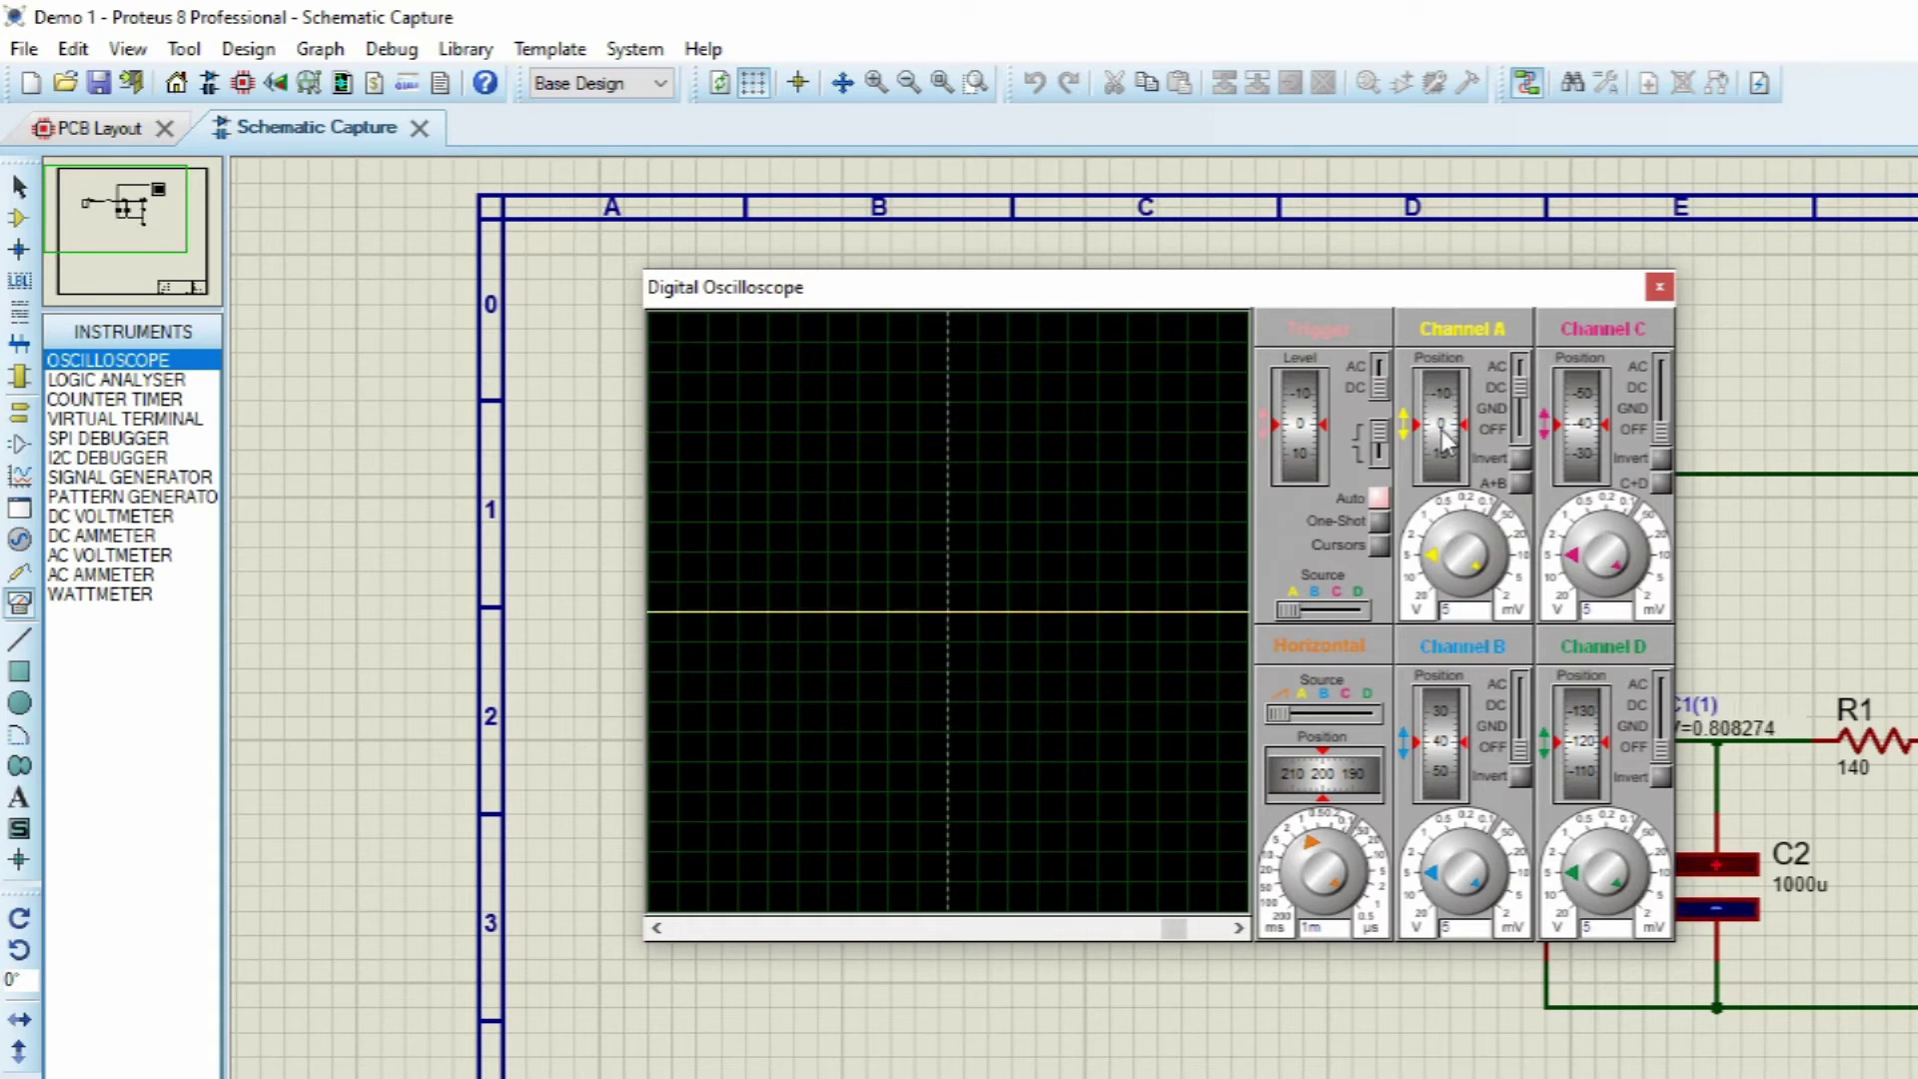
left_click(1442, 529)
left_click(1442, 529)
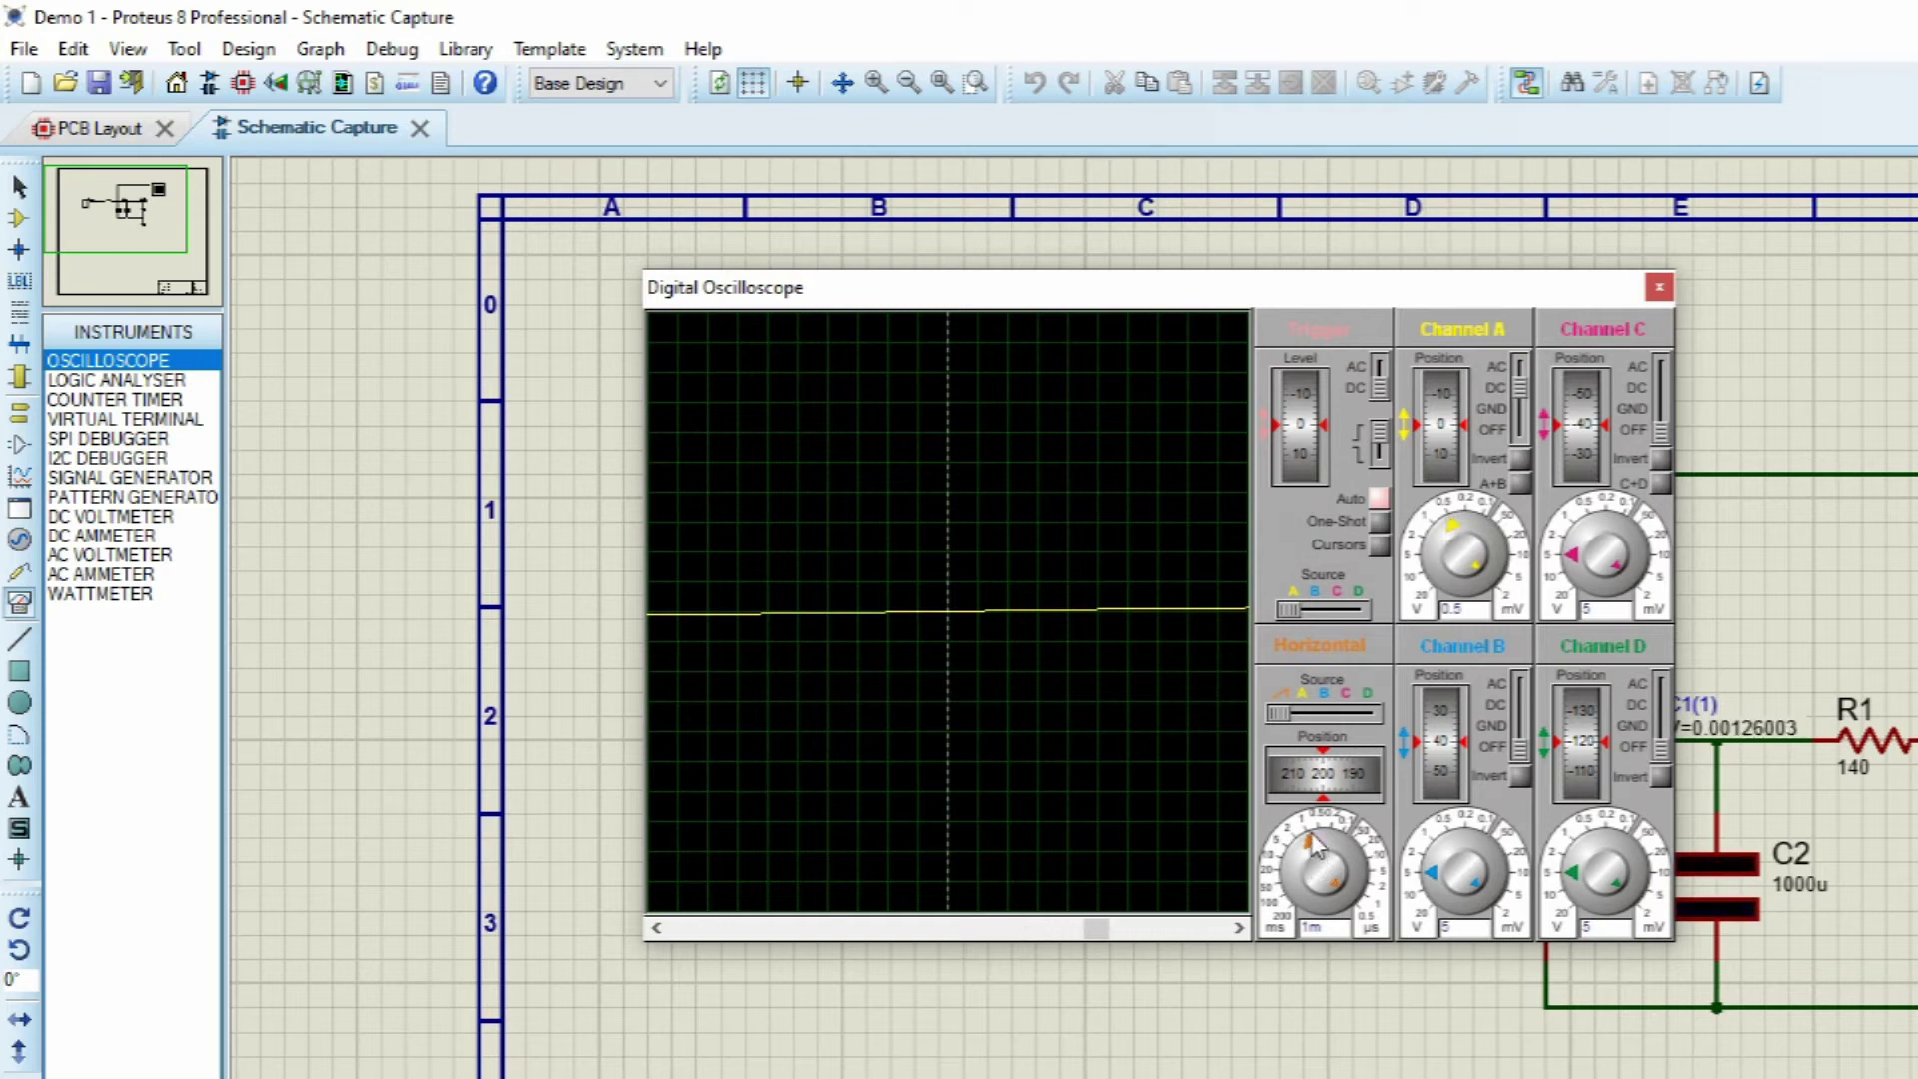
left_click_drag(1315, 845, 1309, 883)
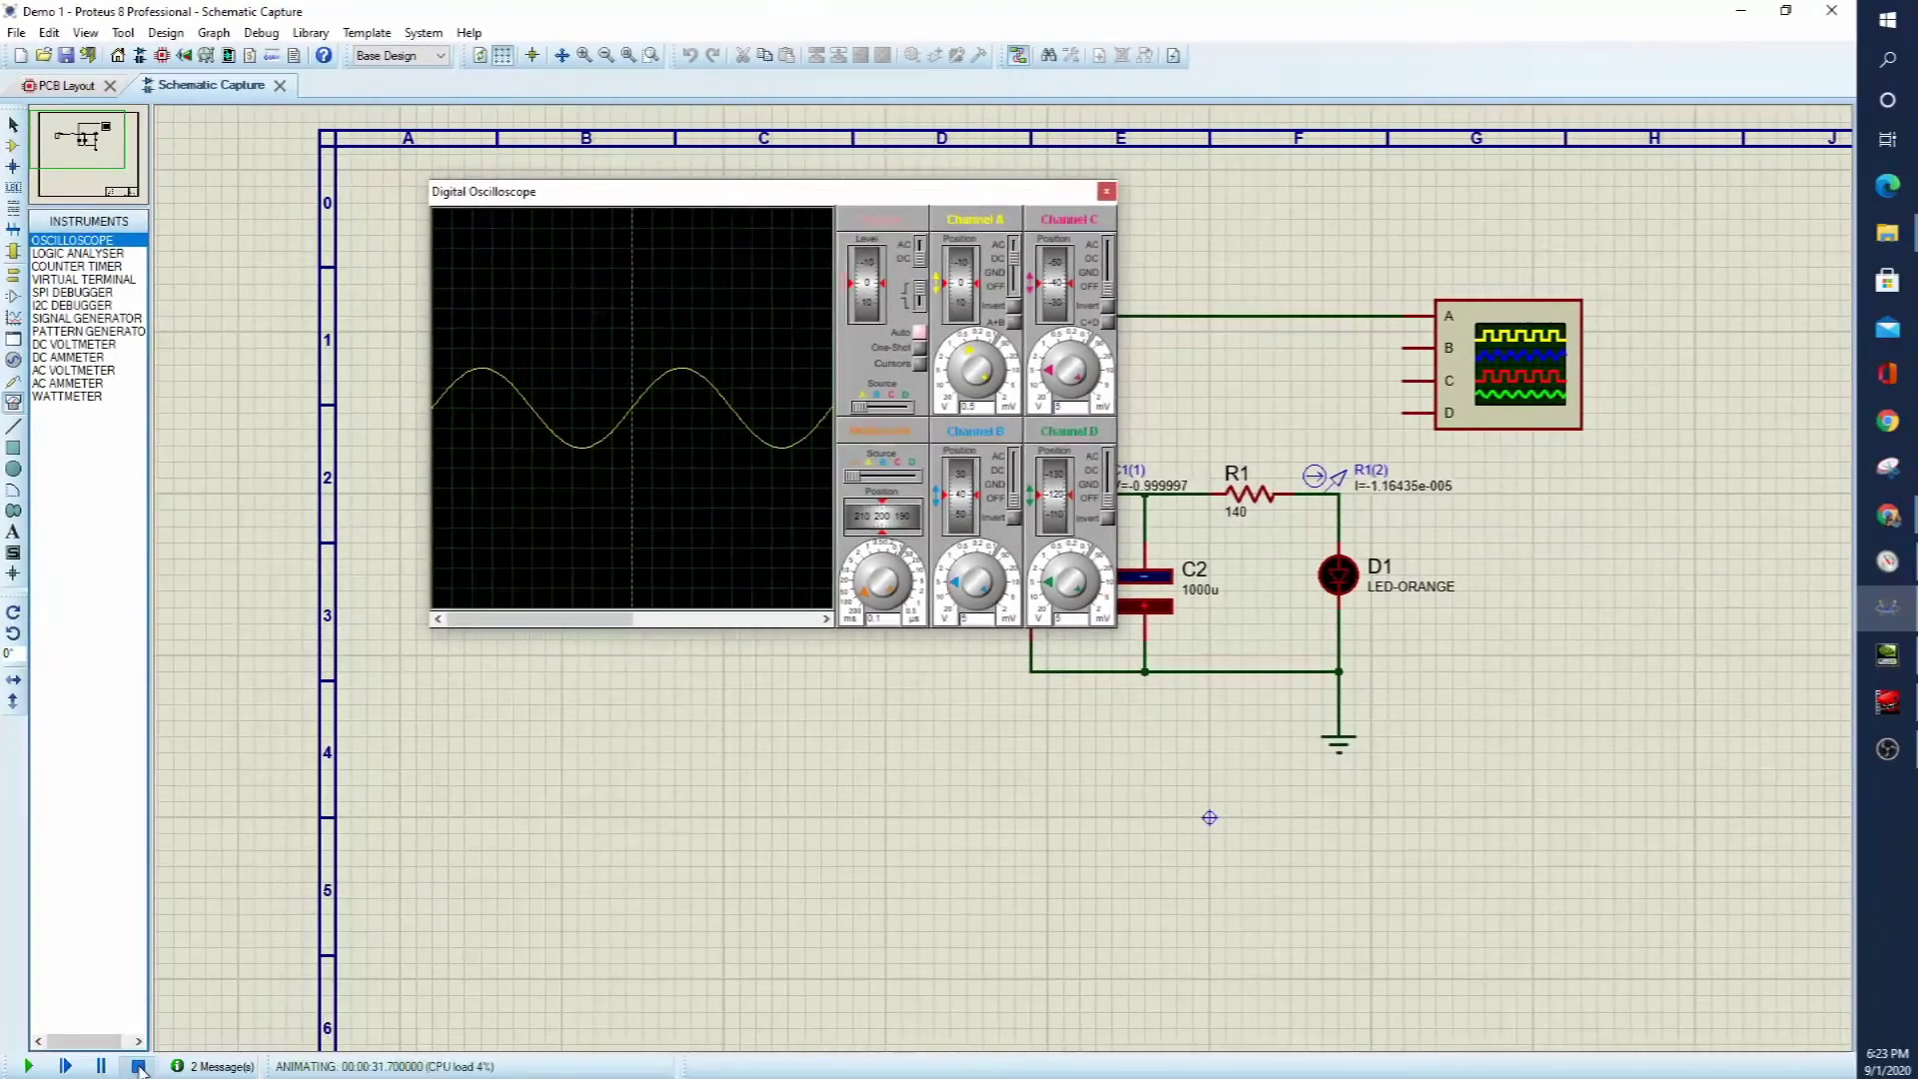
key("Escape")
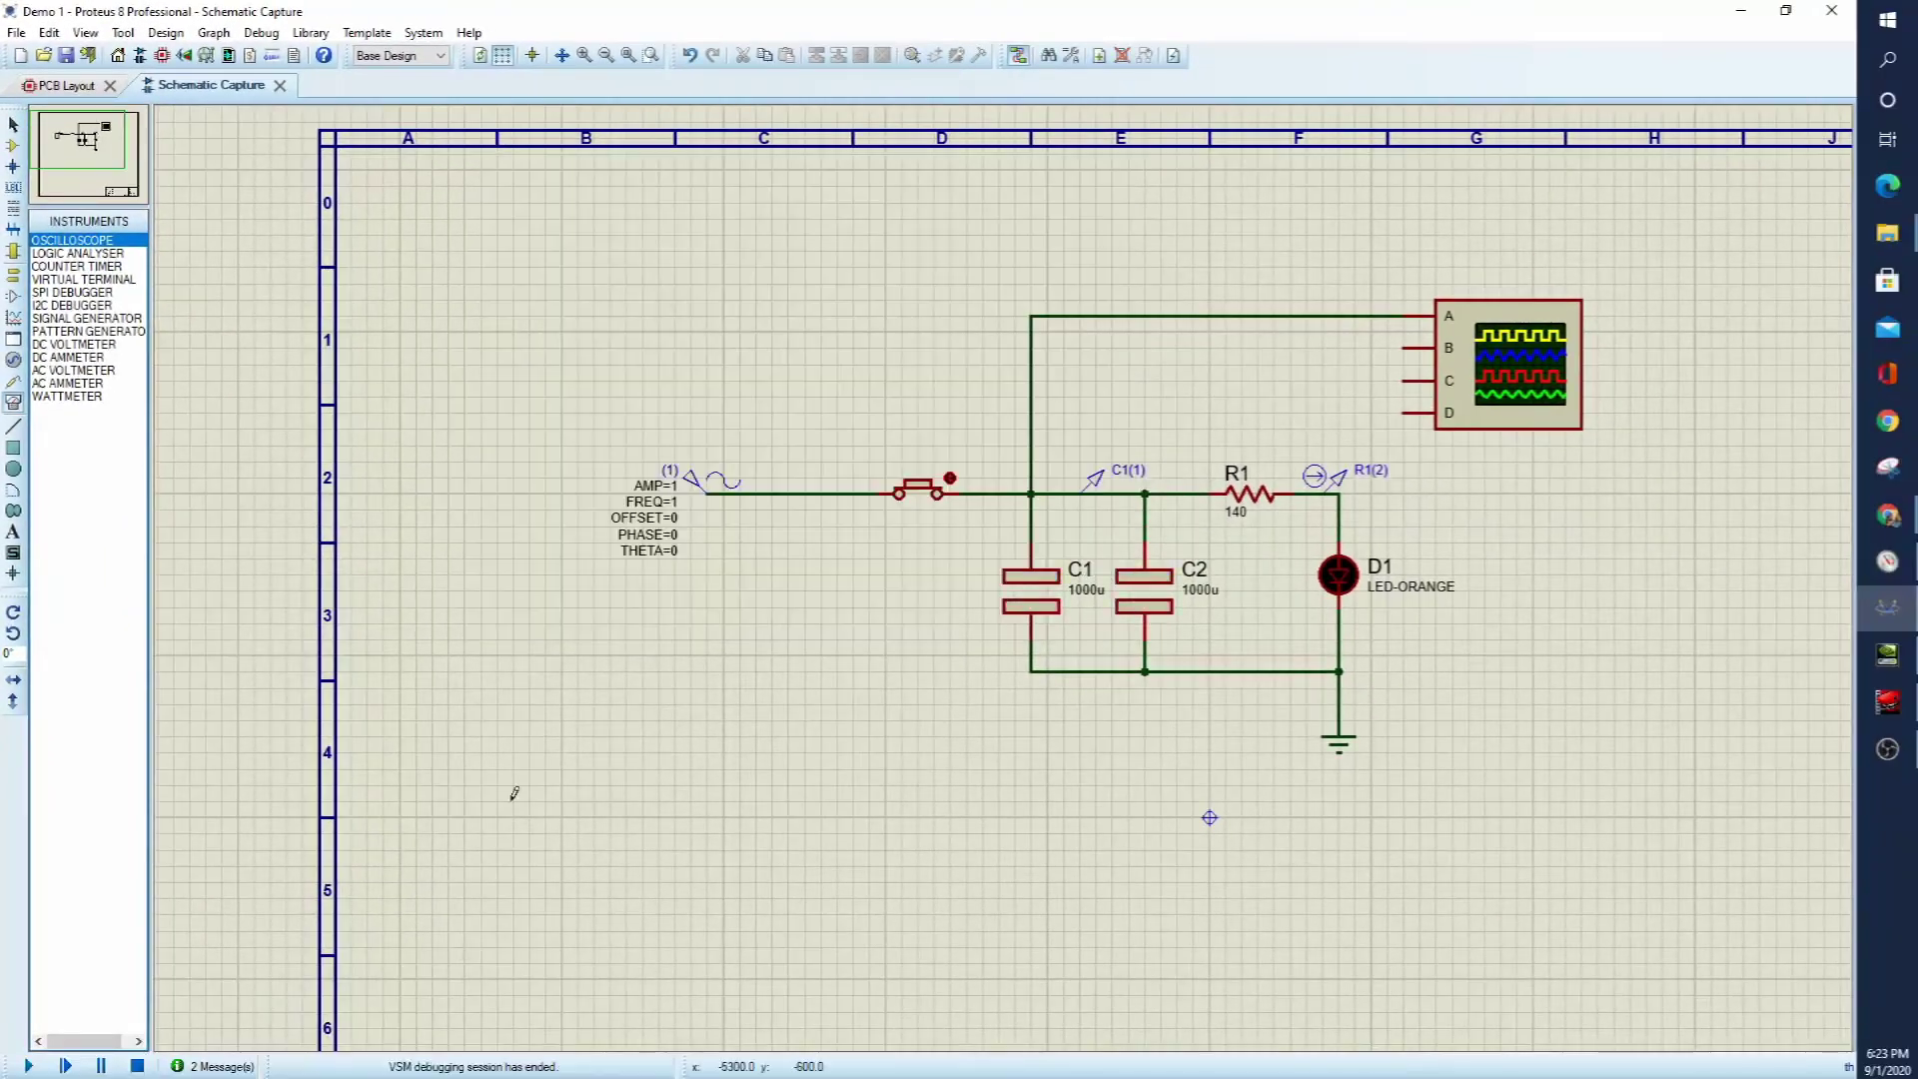
- Set the sine generator's amplitude to 5 V
double_click(697, 489)
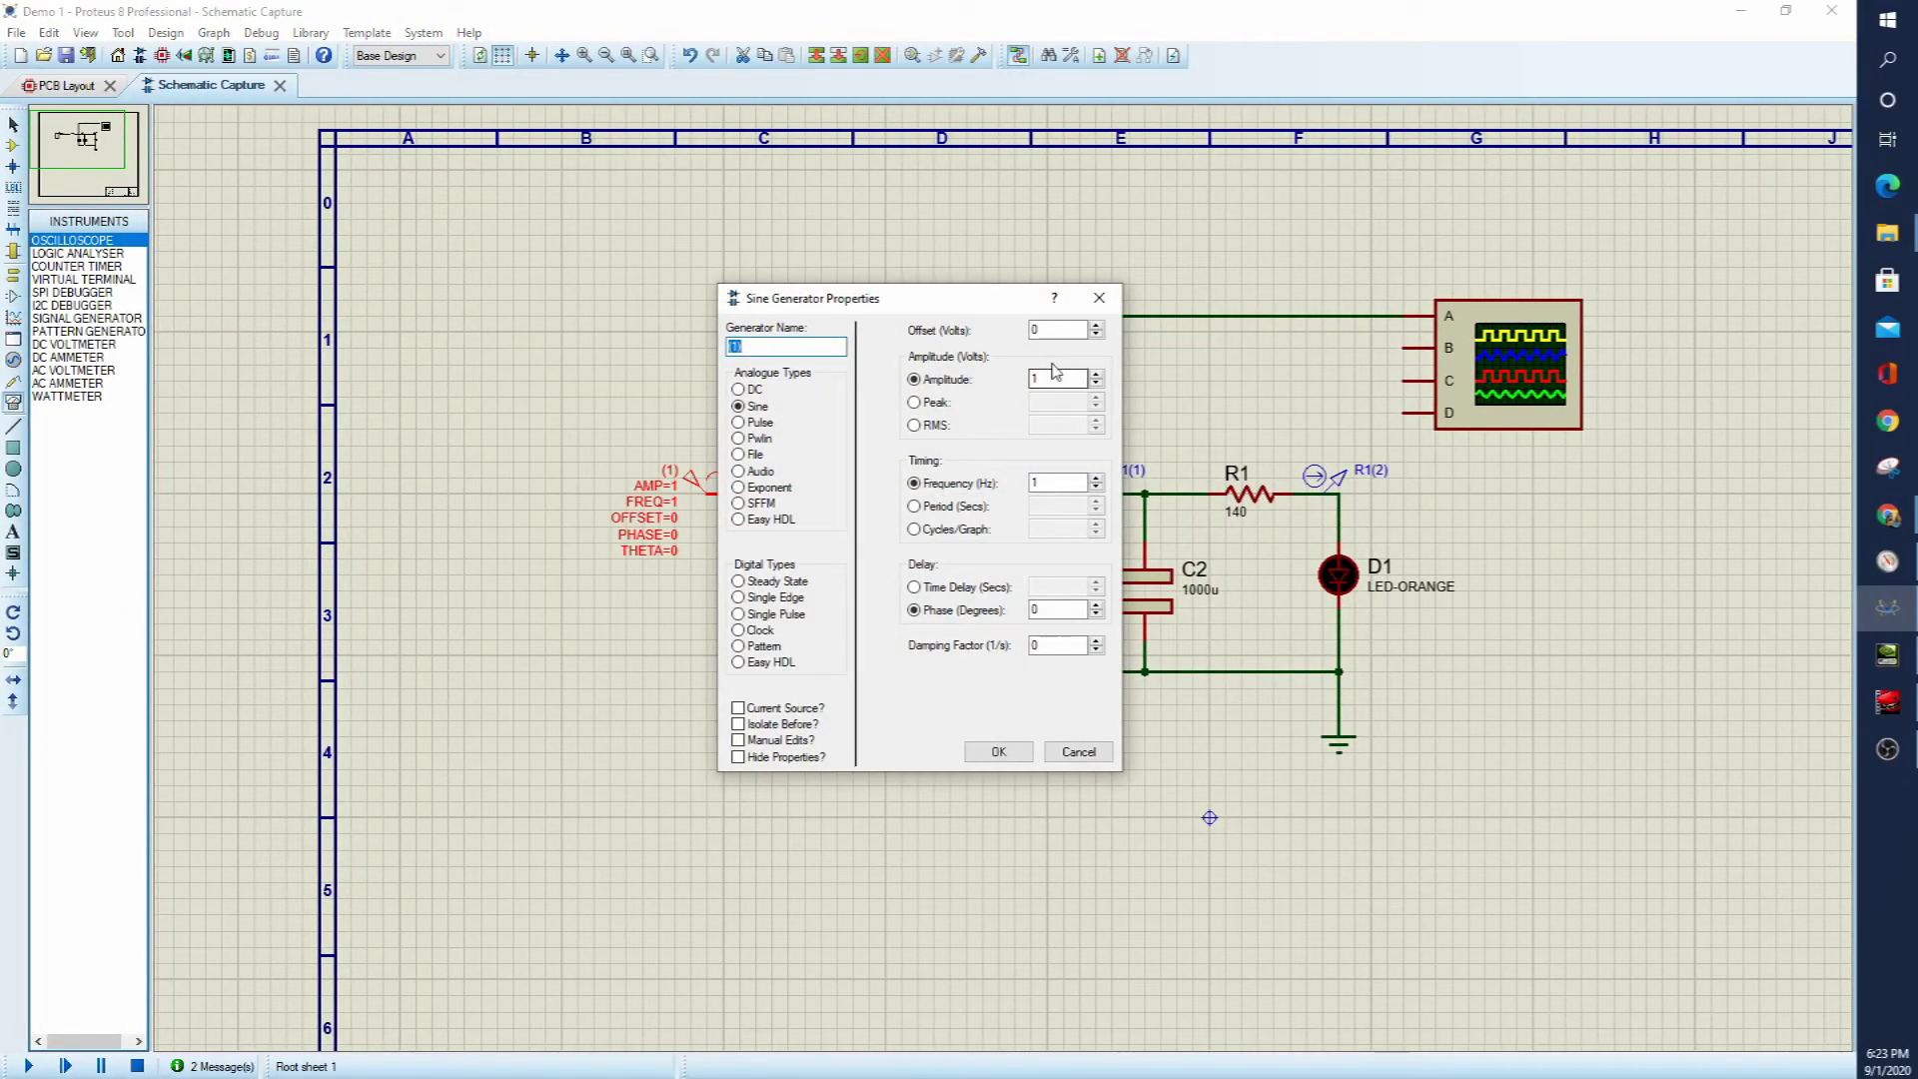
left_click(1044, 377)
key("Return")
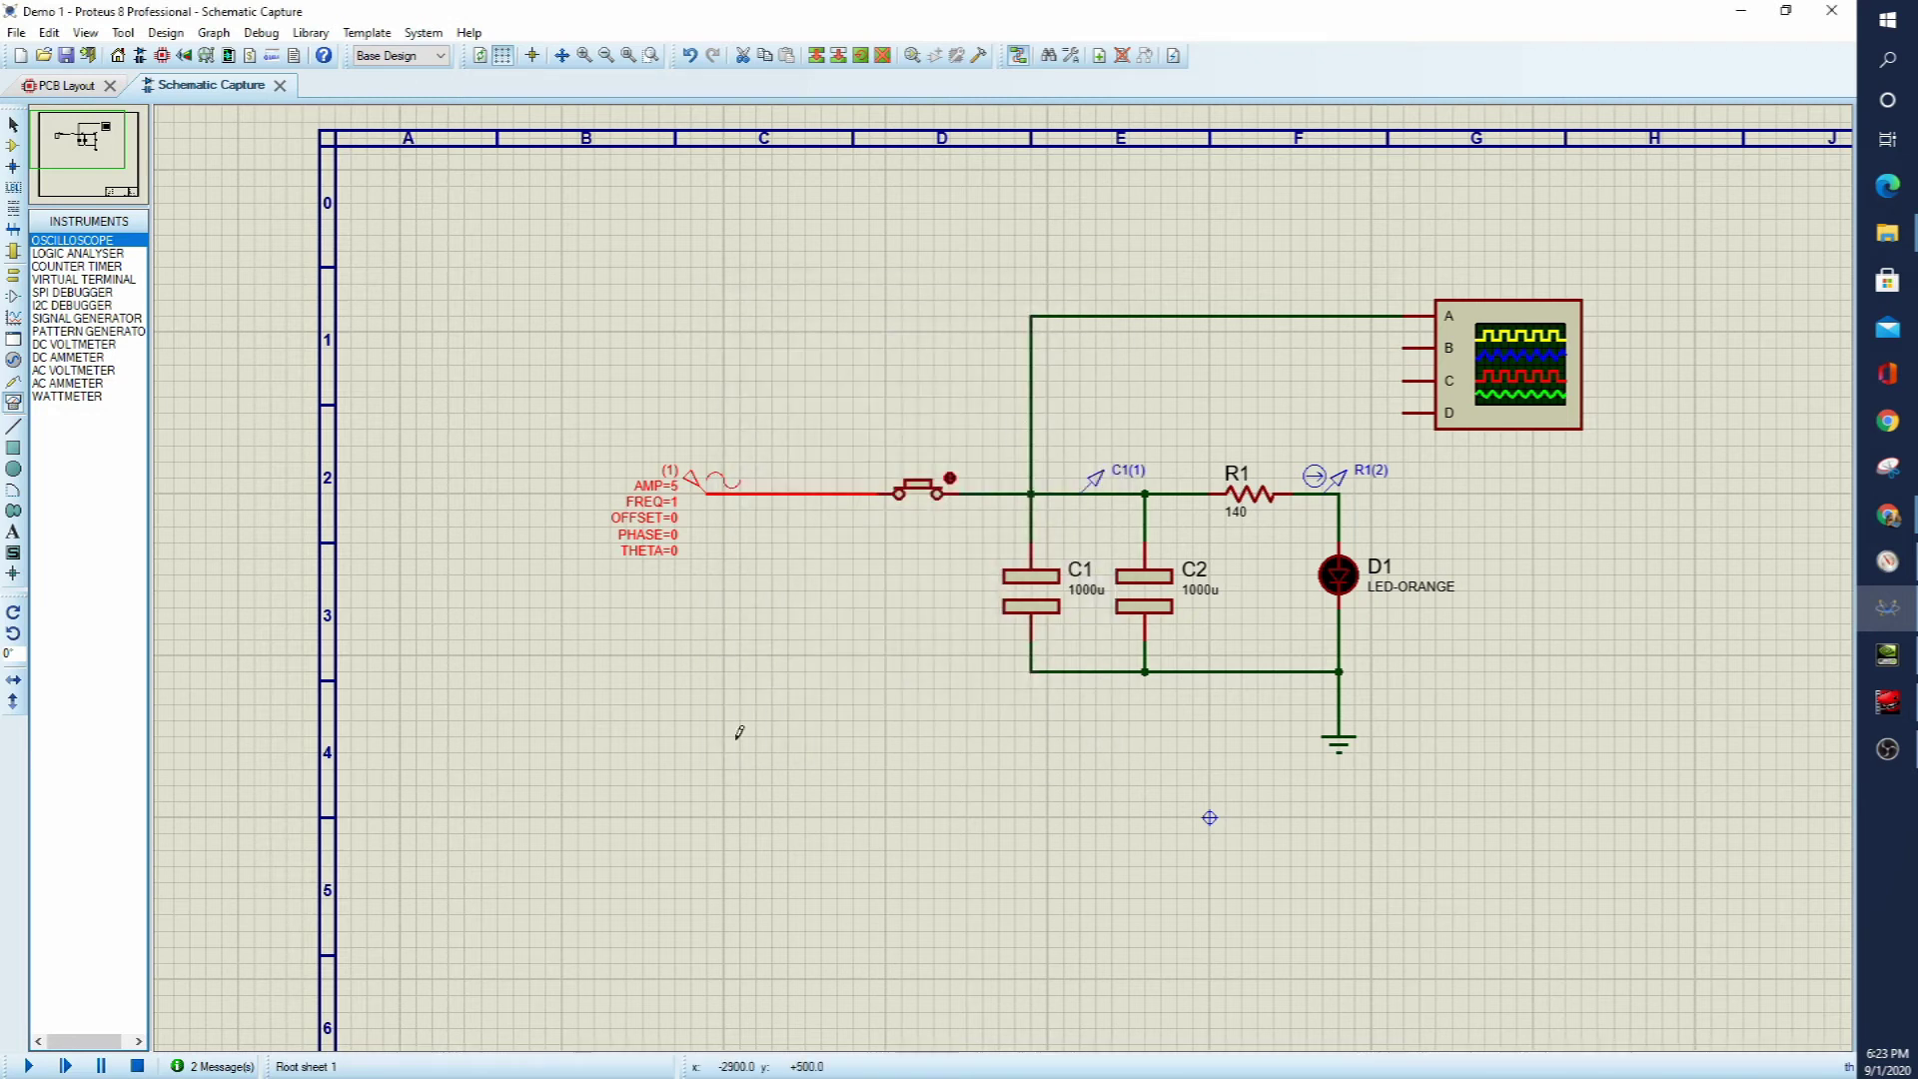
- Test-run the simulation, moving the scope display off the circuit, then stop it
left_click(25, 1067)
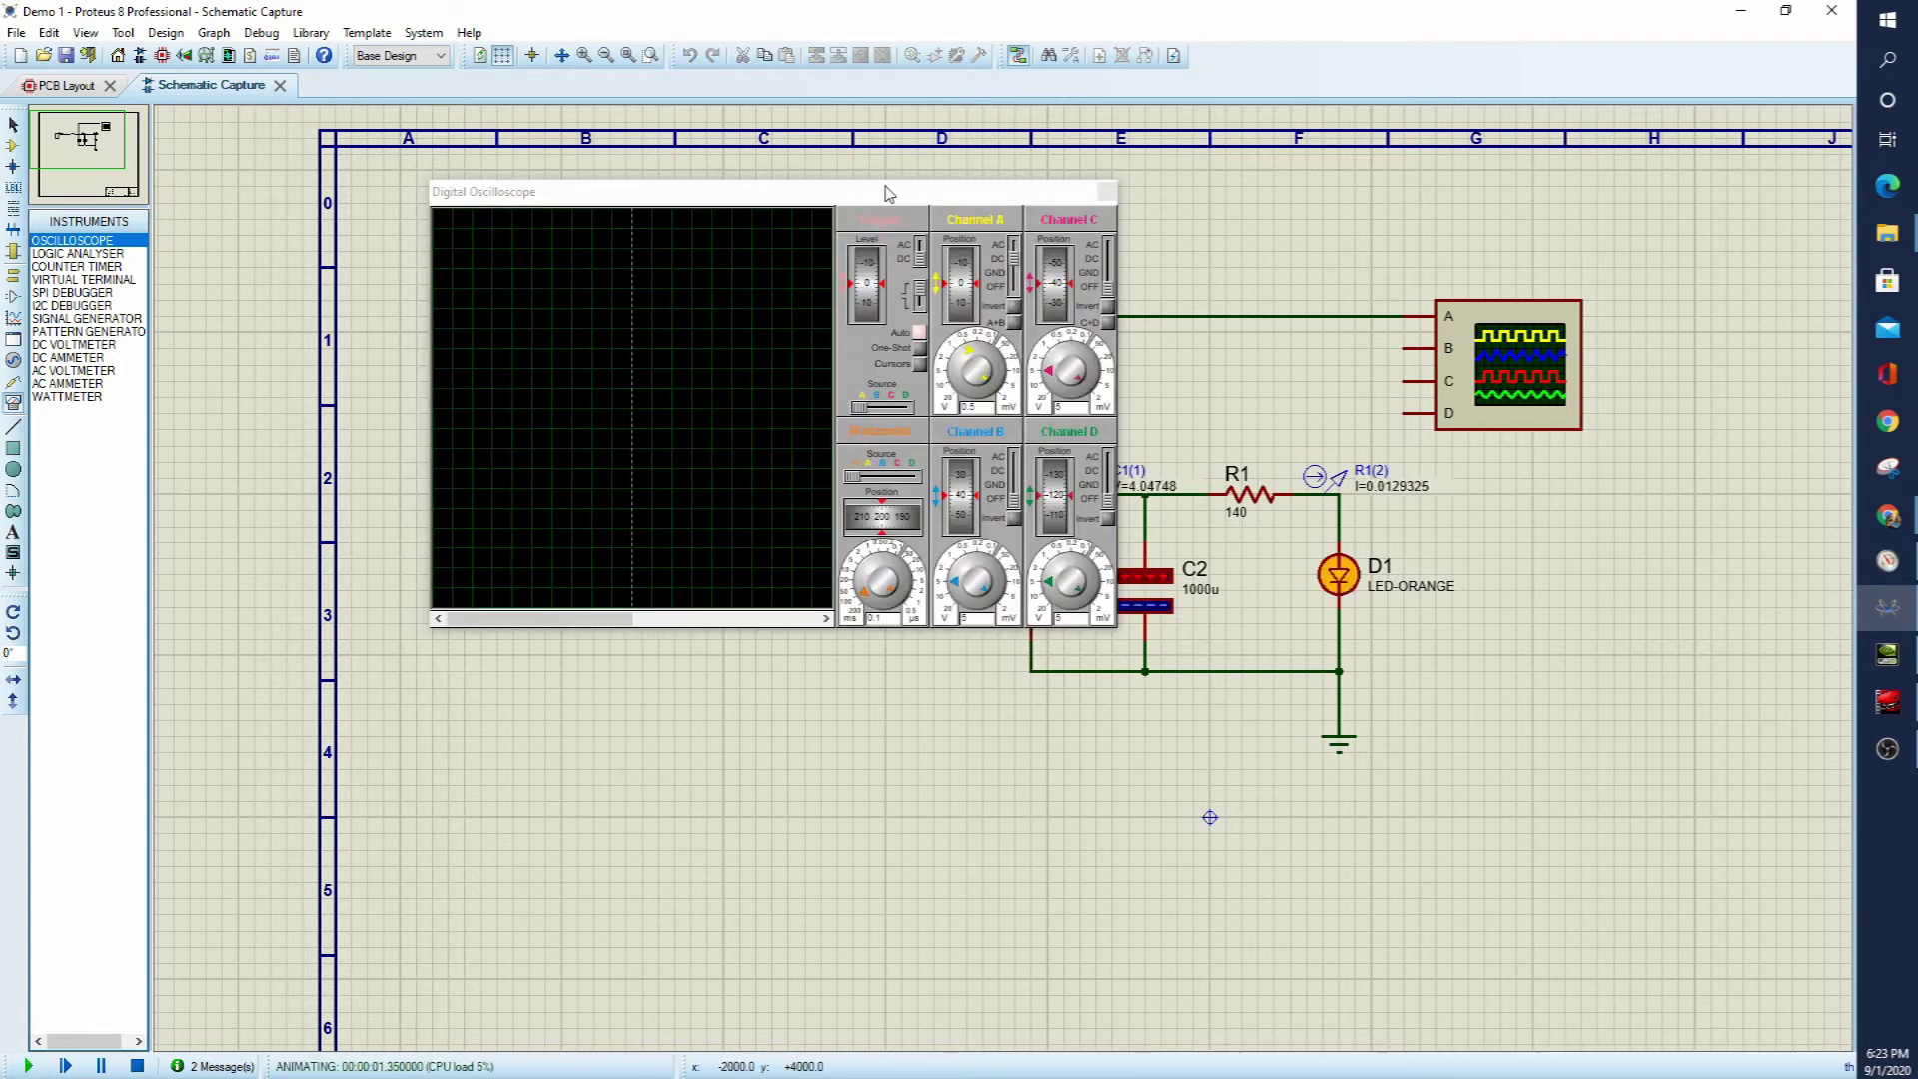
left_click_drag(891, 193, 710, 600)
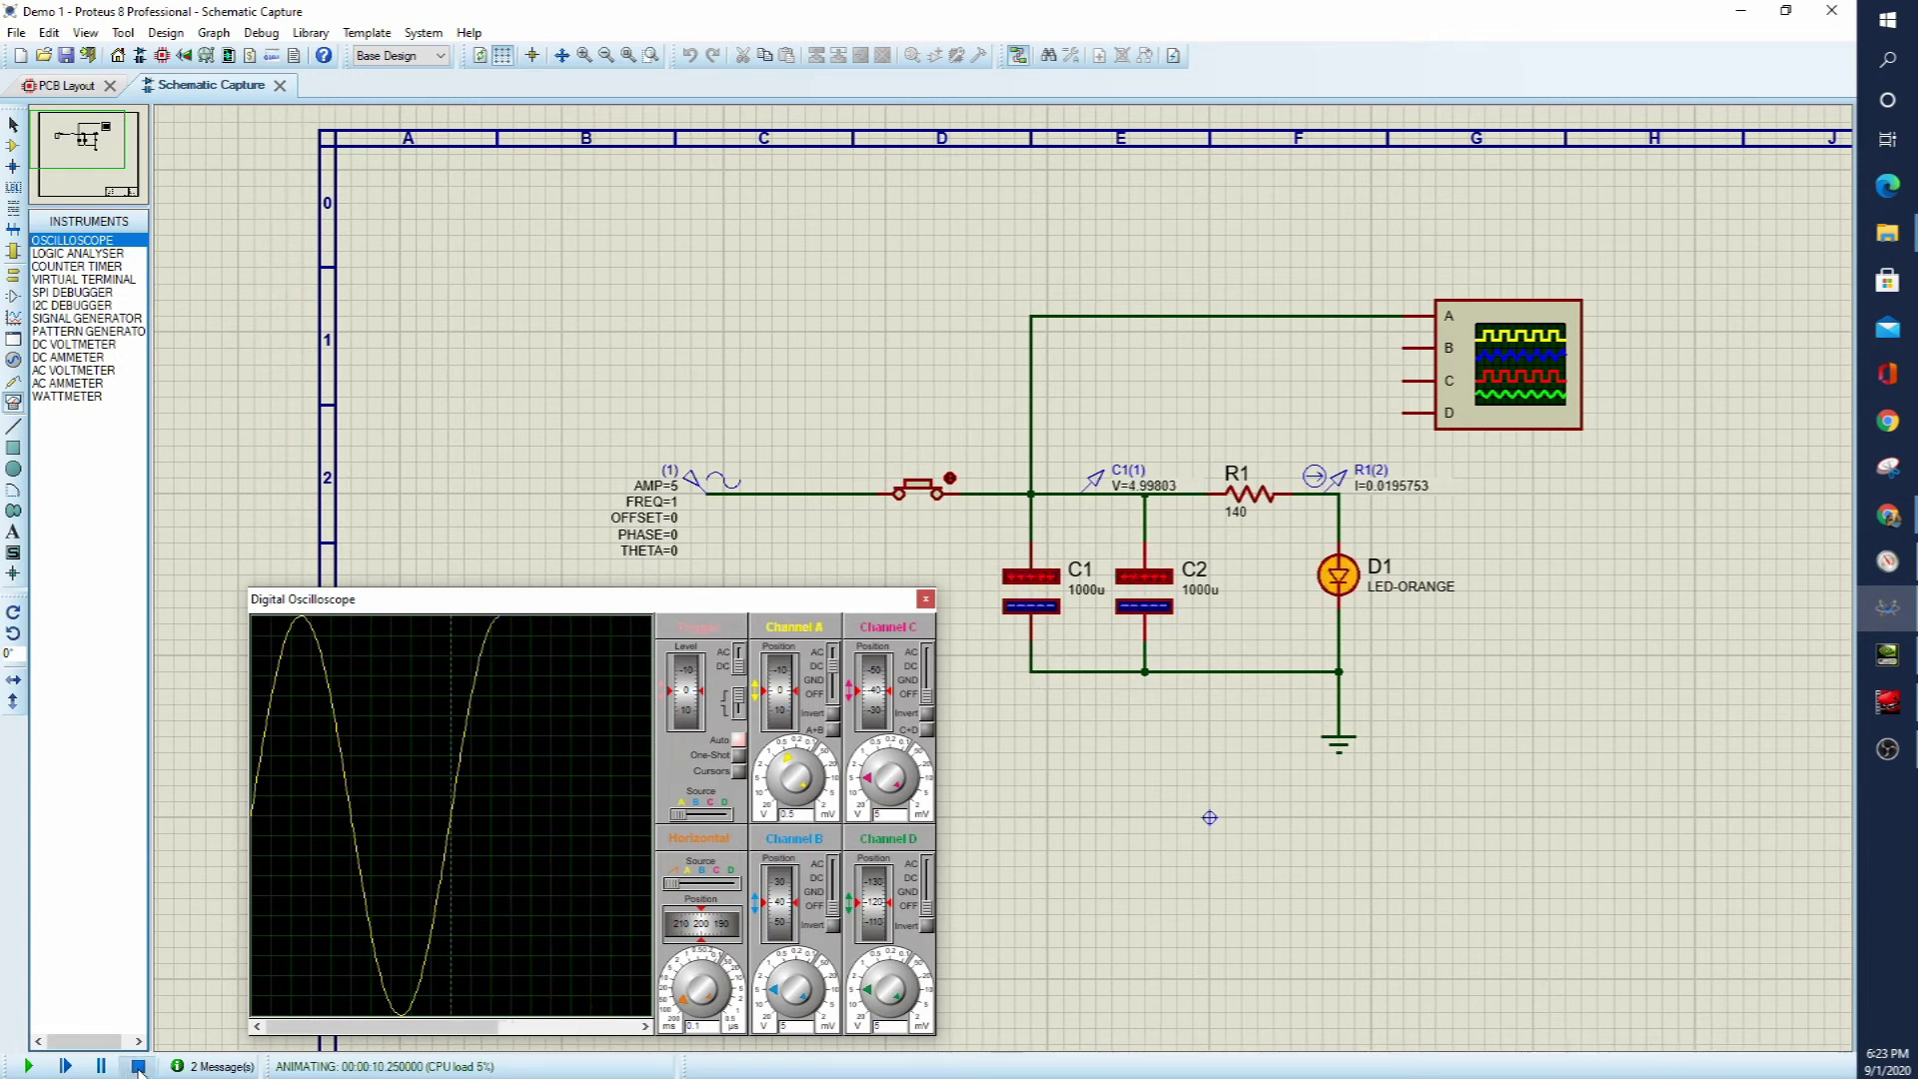
left_click(137, 1066)
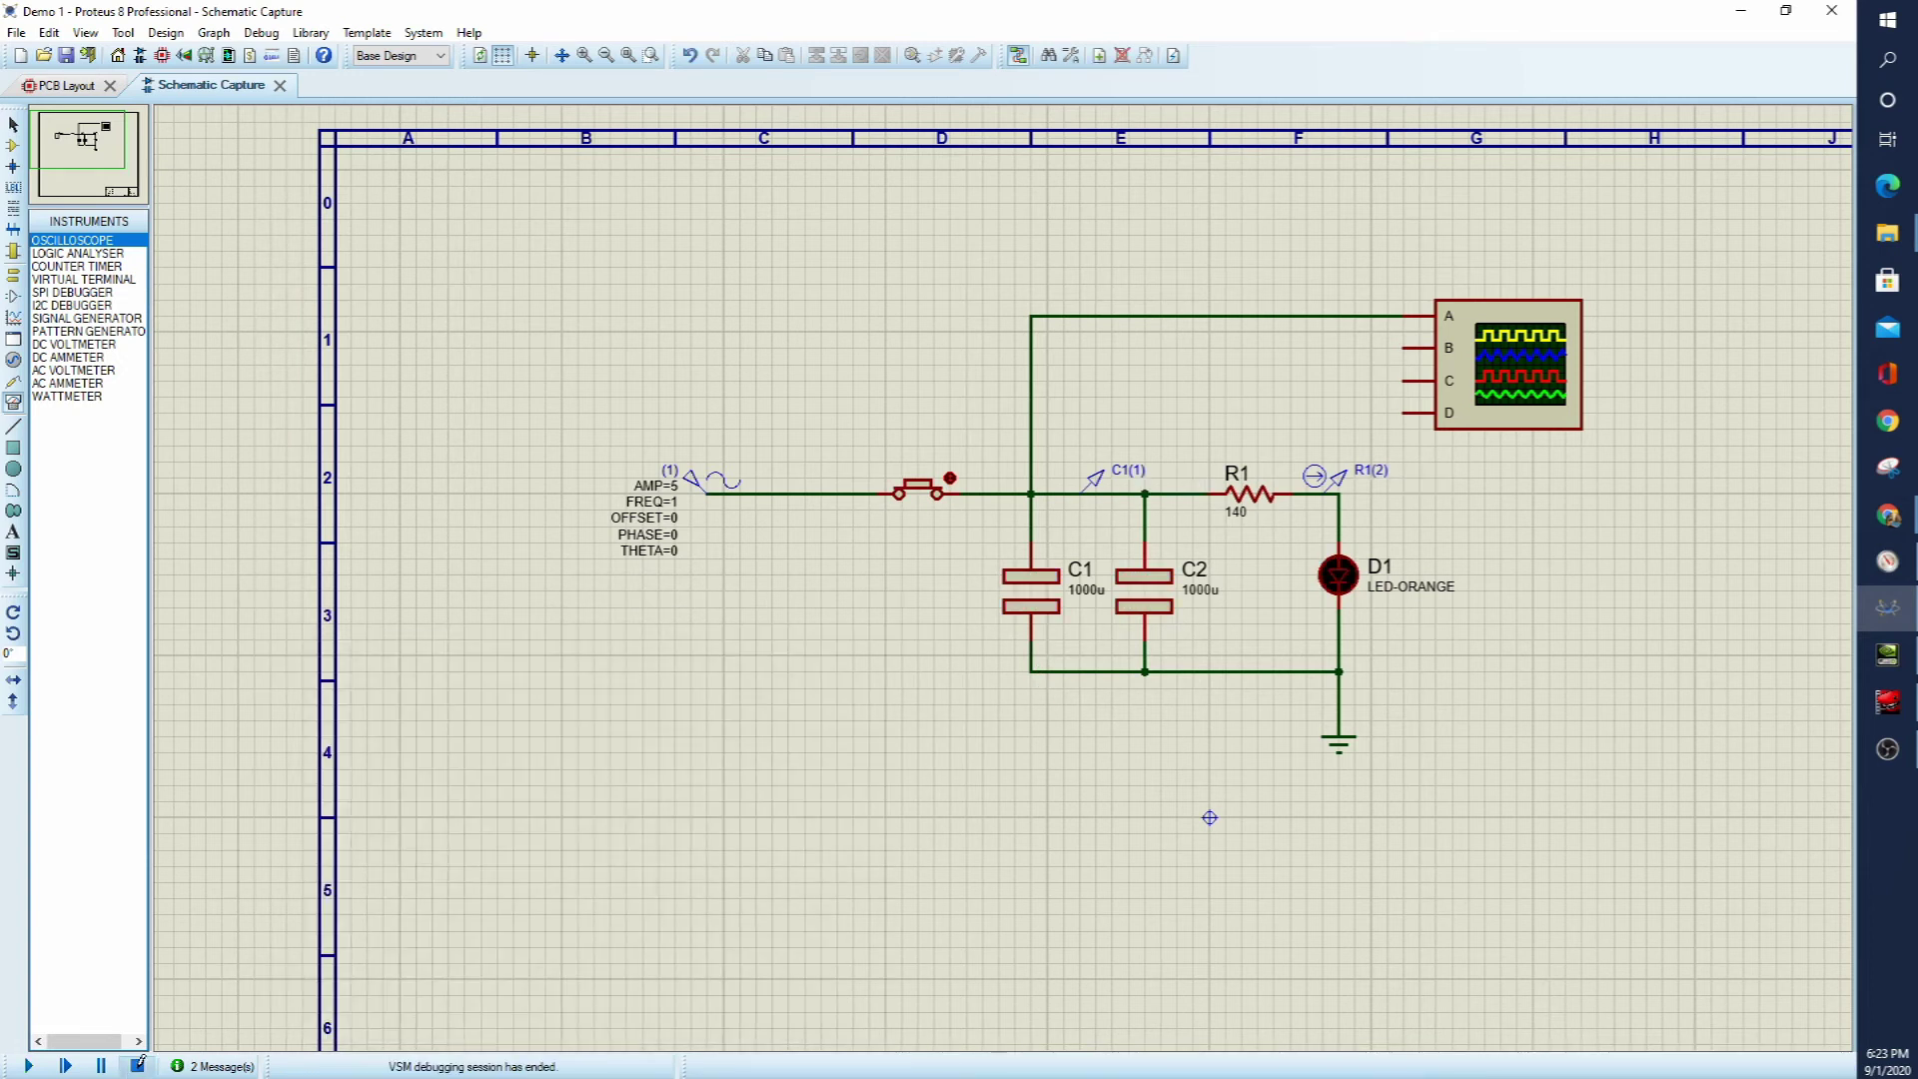
- Give LED D1 a 100k off resistance, check its 4V breakdown voltage, and apply
double_click(1340, 578)
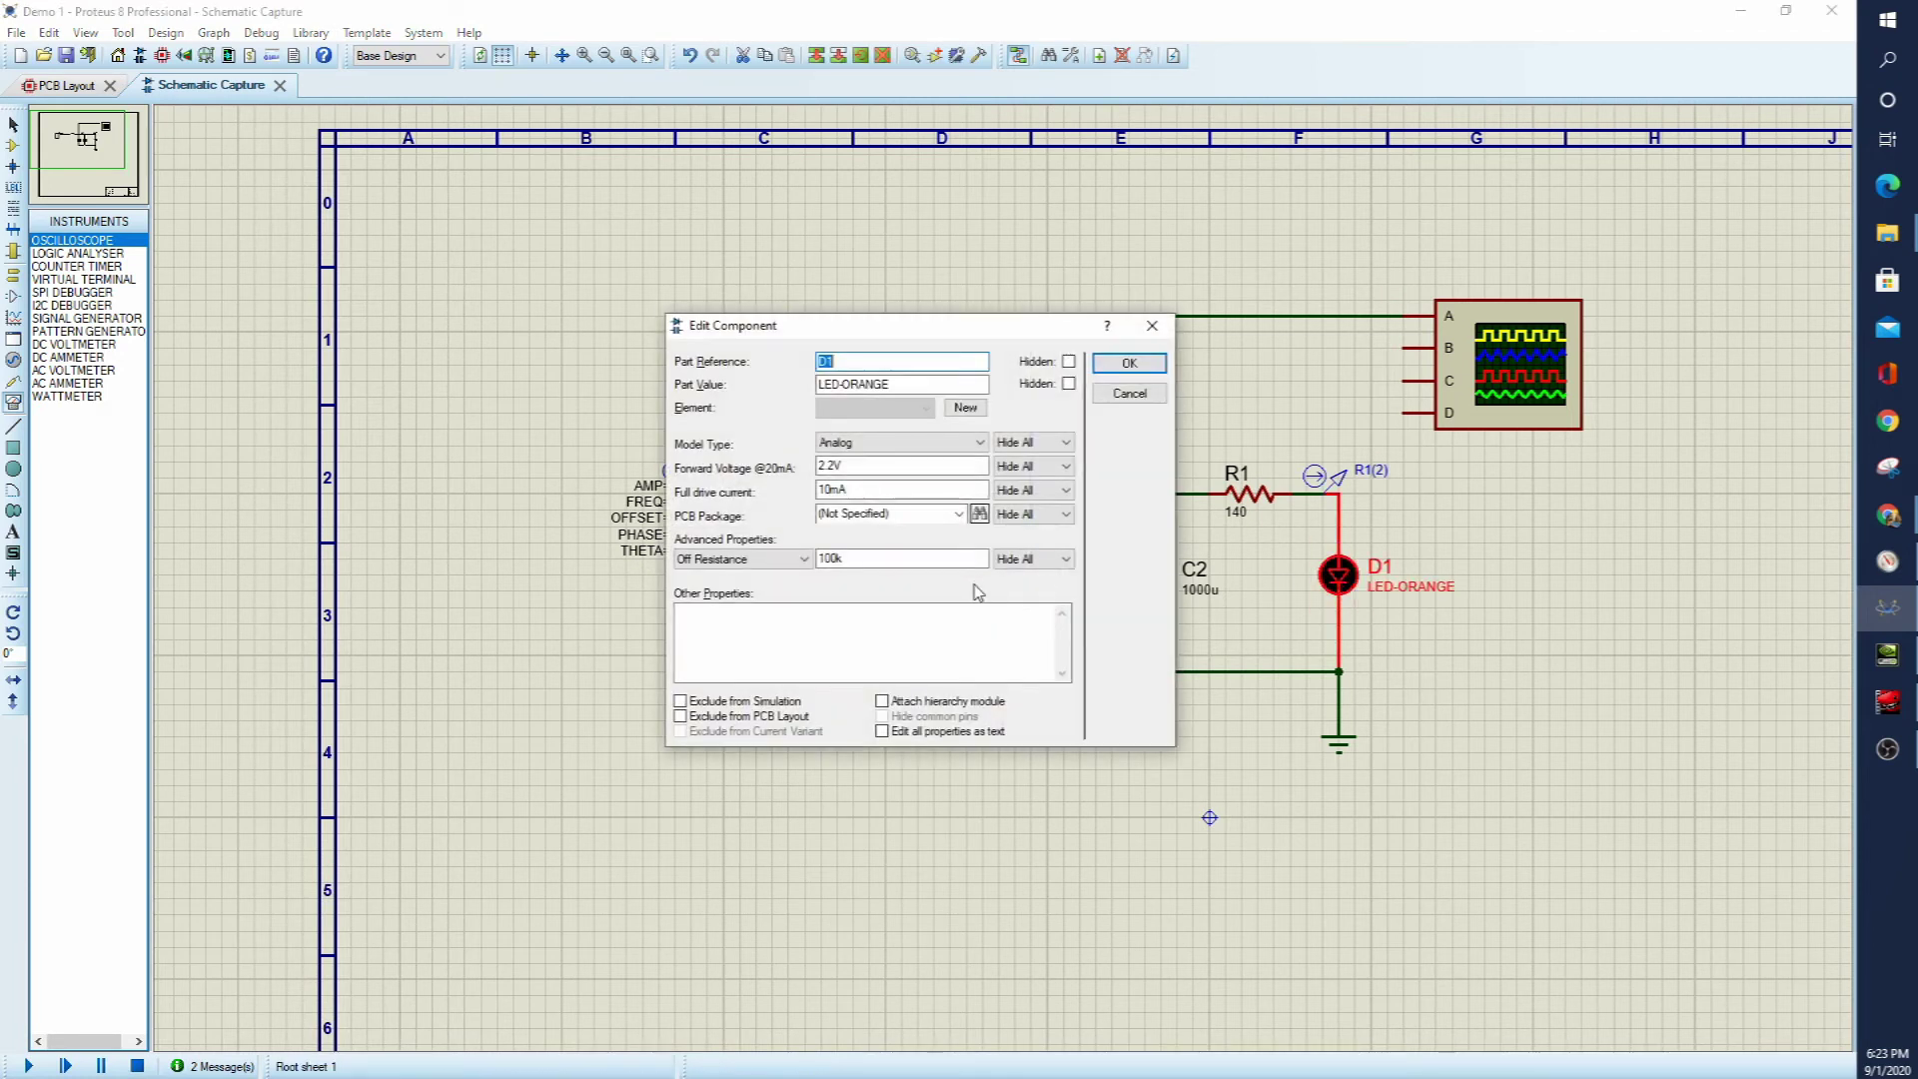
left_click(834, 556)
type("100k")
left_click(803, 559)
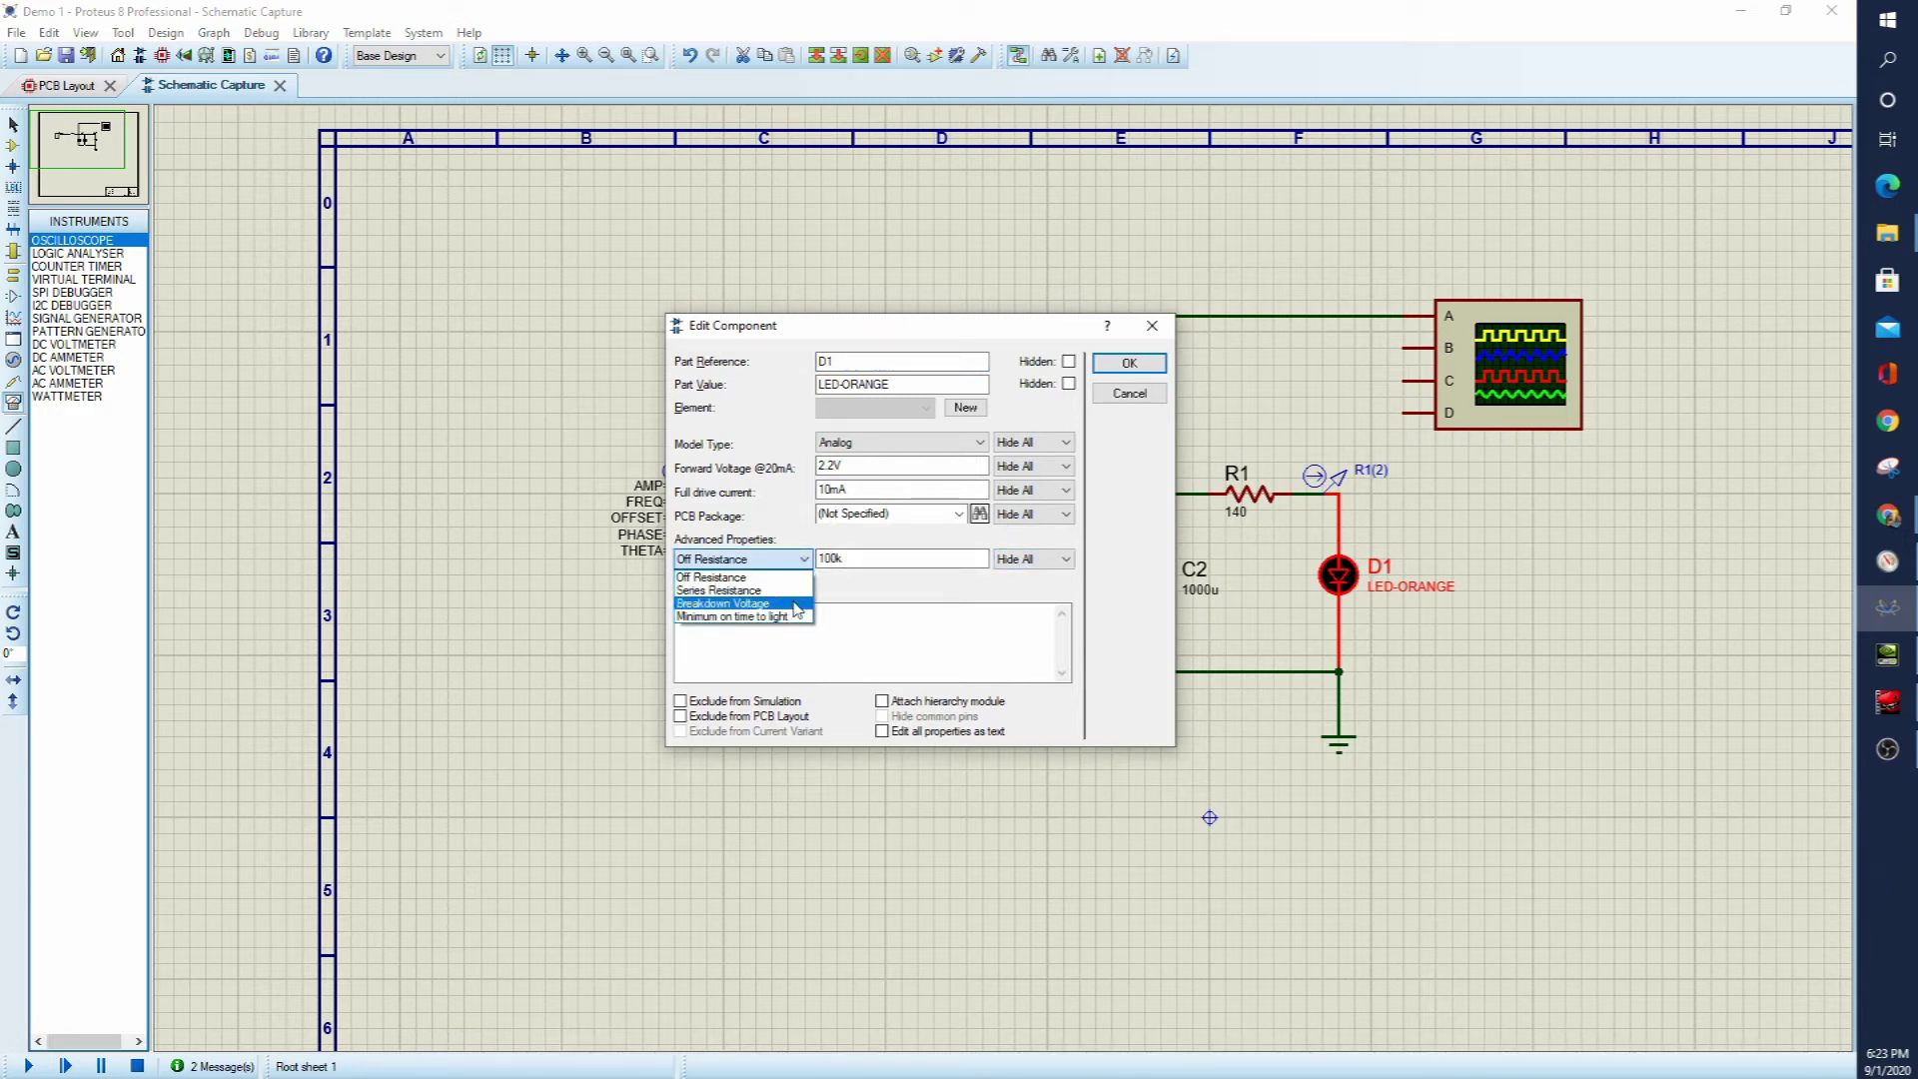
left_click(795, 603)
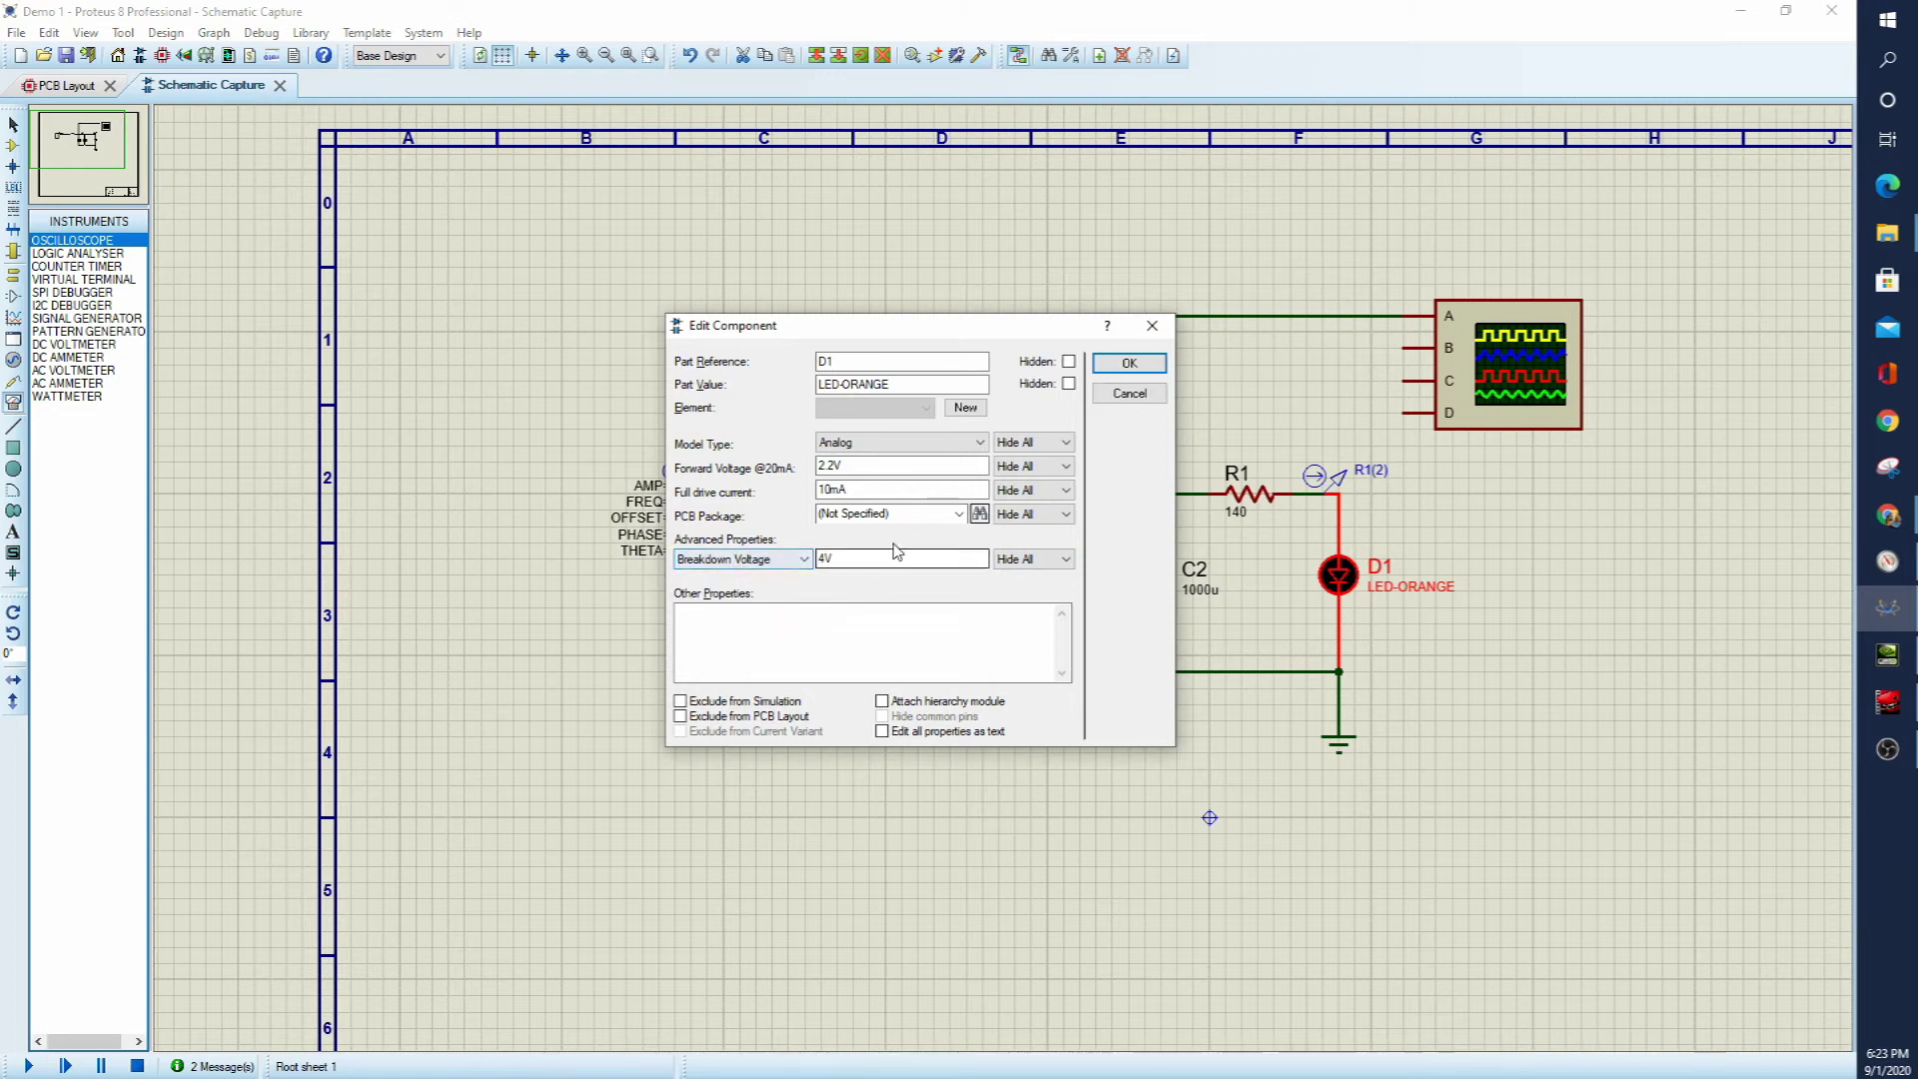
left_click(1131, 393)
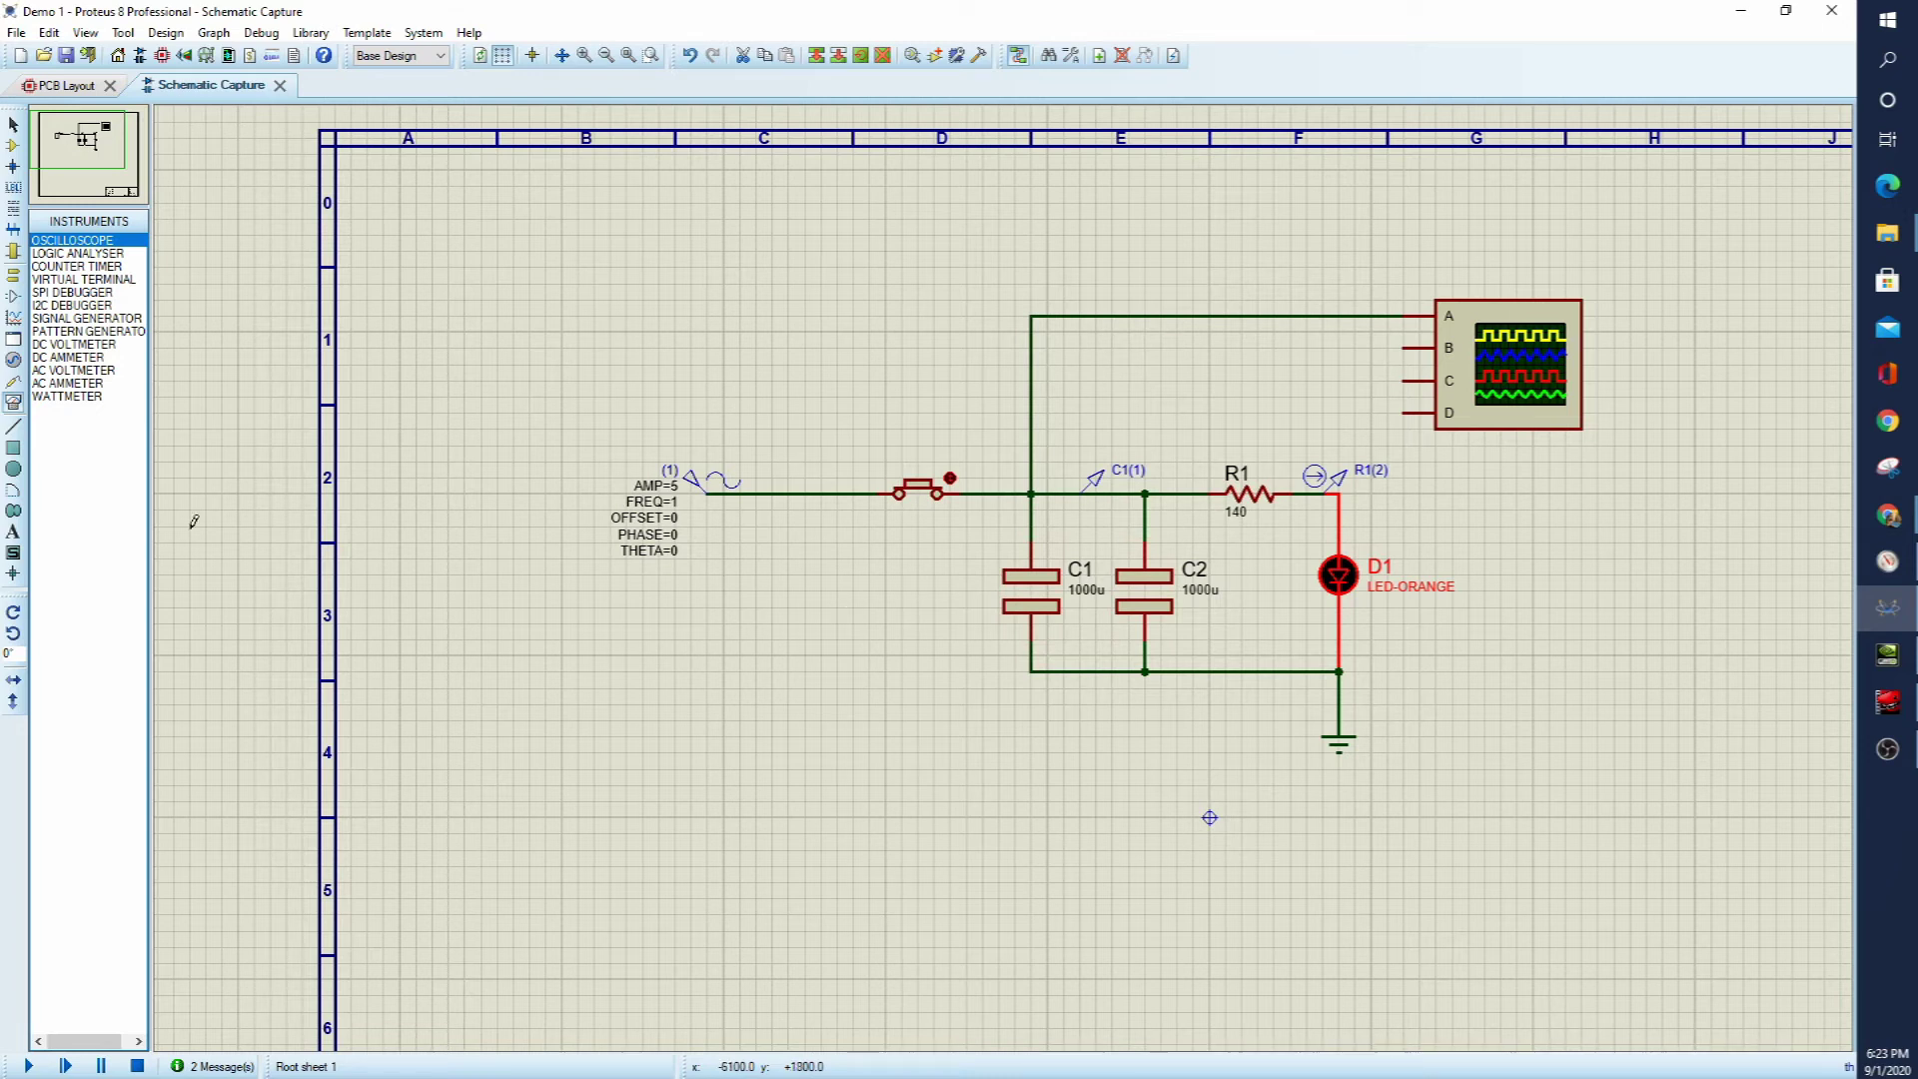
- Pick the 1N4148 diode from the device library and place it as D2 on the source wire
left_click(13, 145)
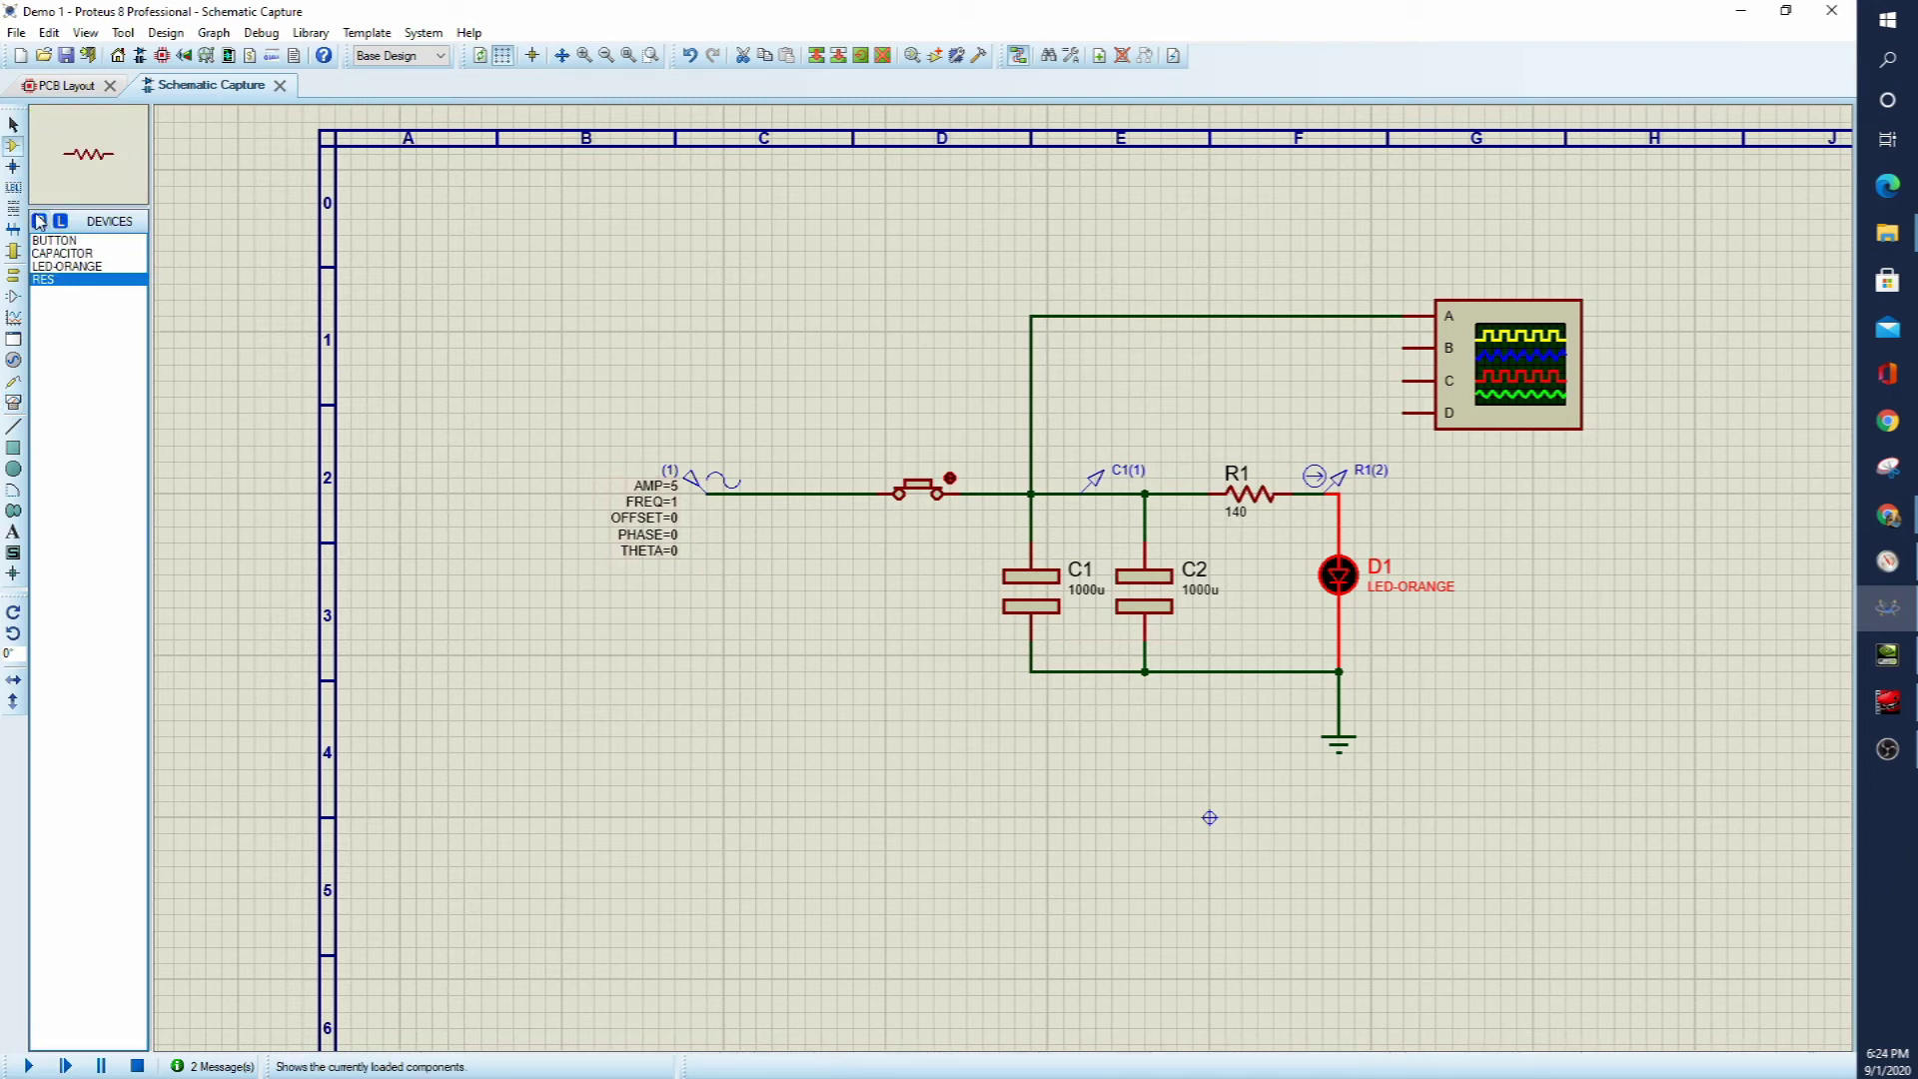
left_click(38, 221)
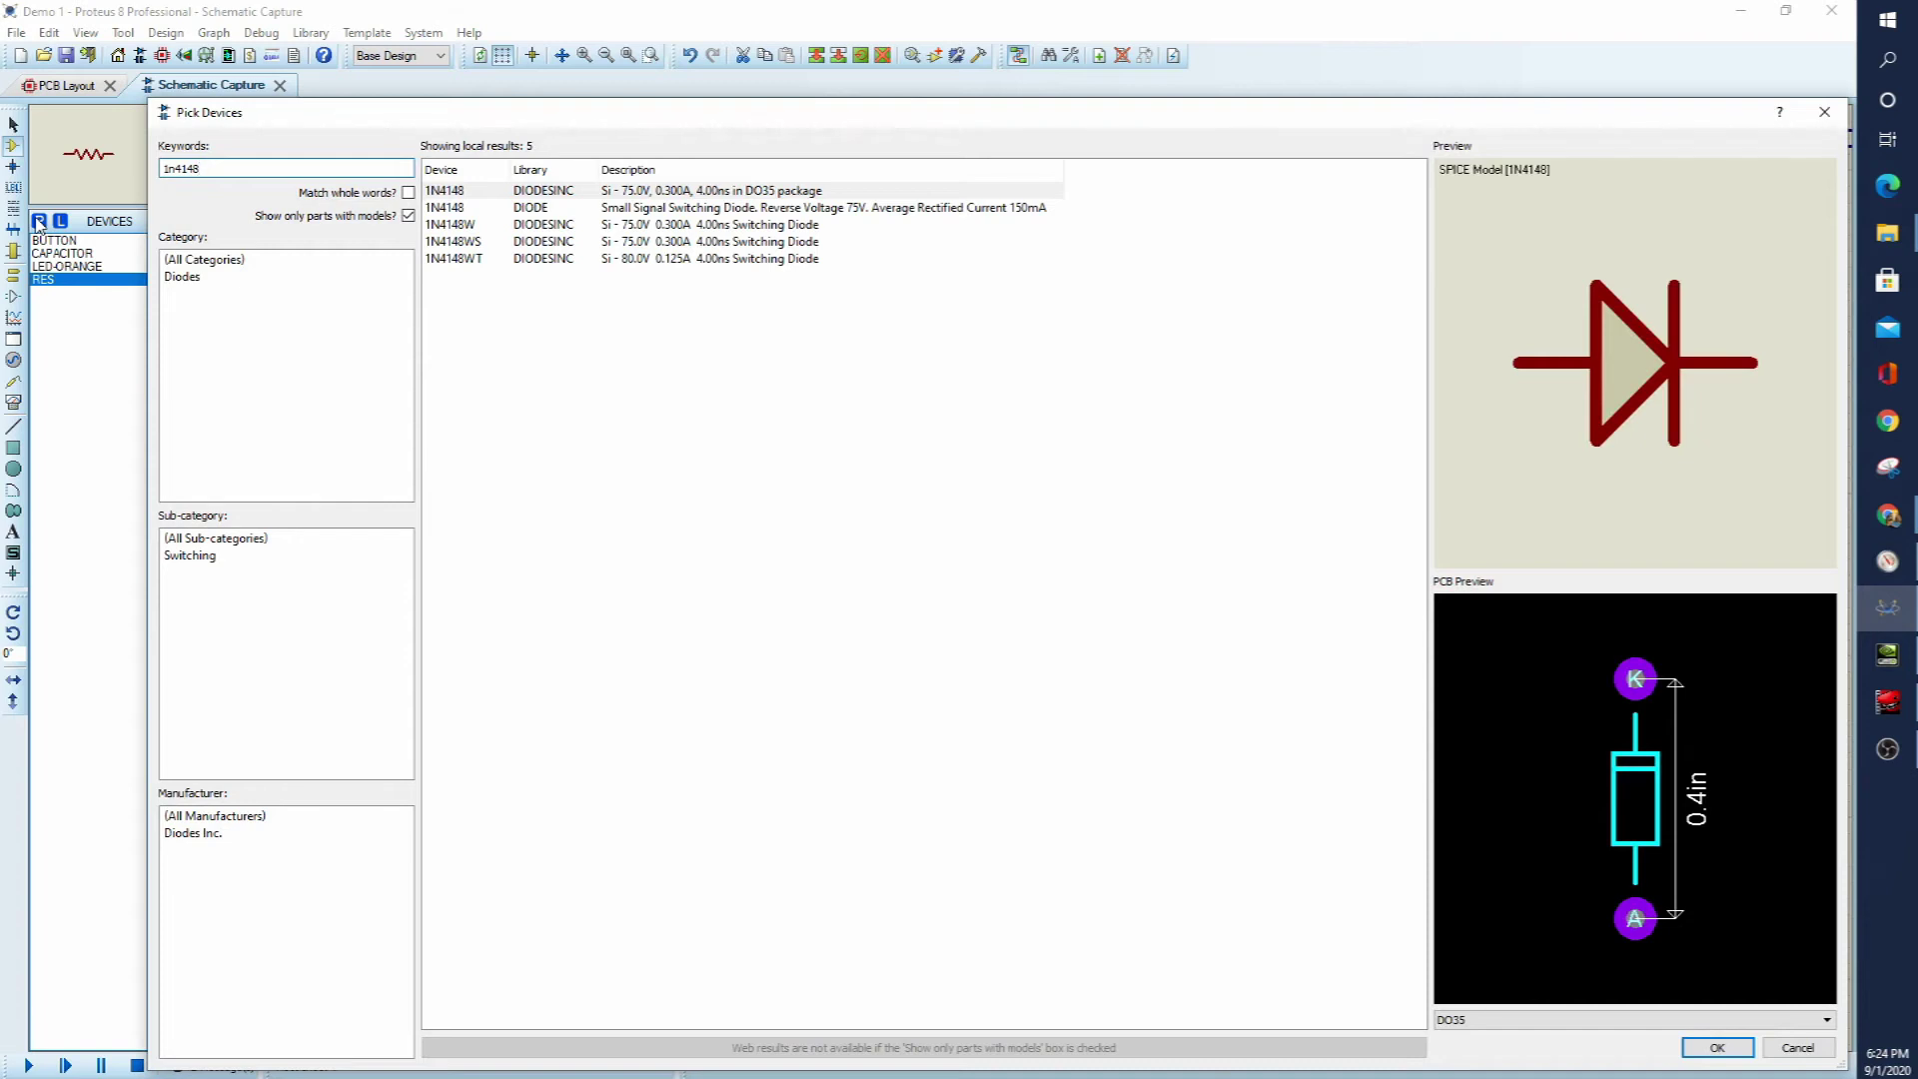
key("Return")
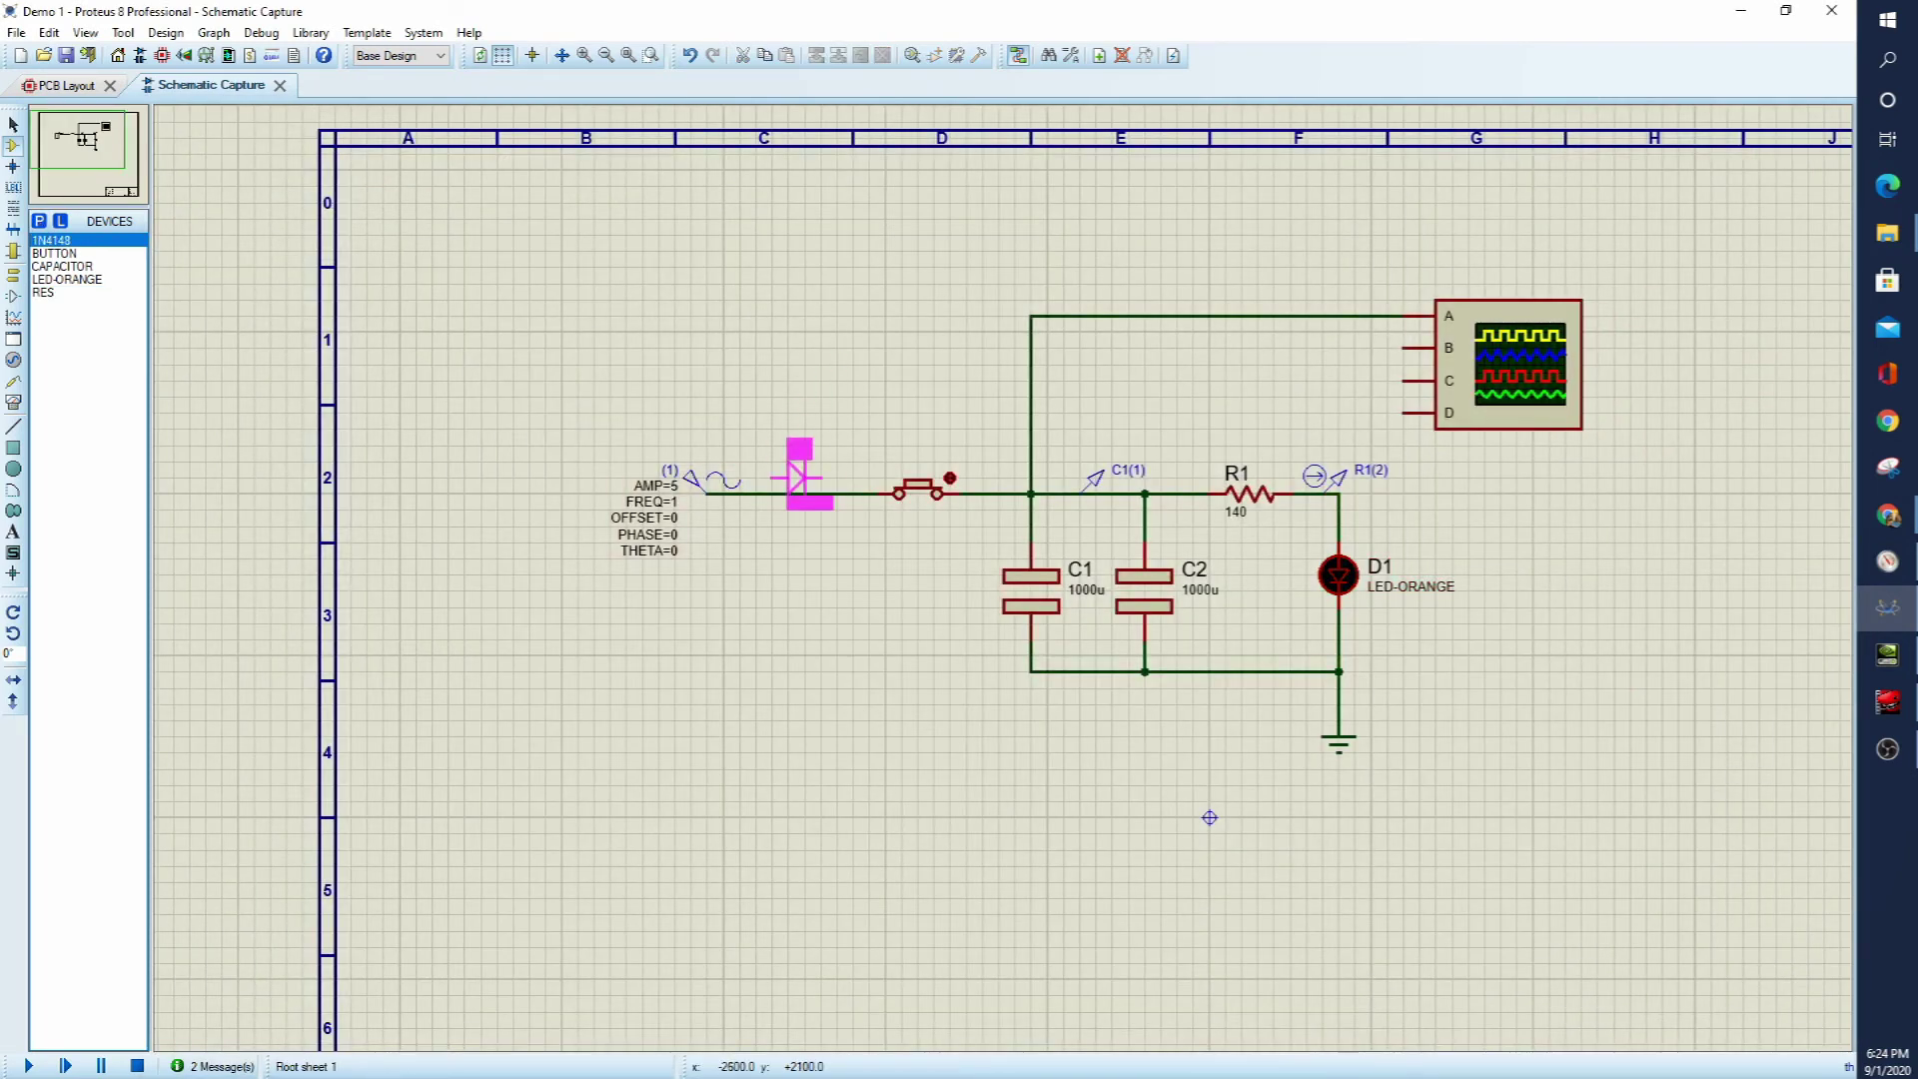
left_click(796, 492)
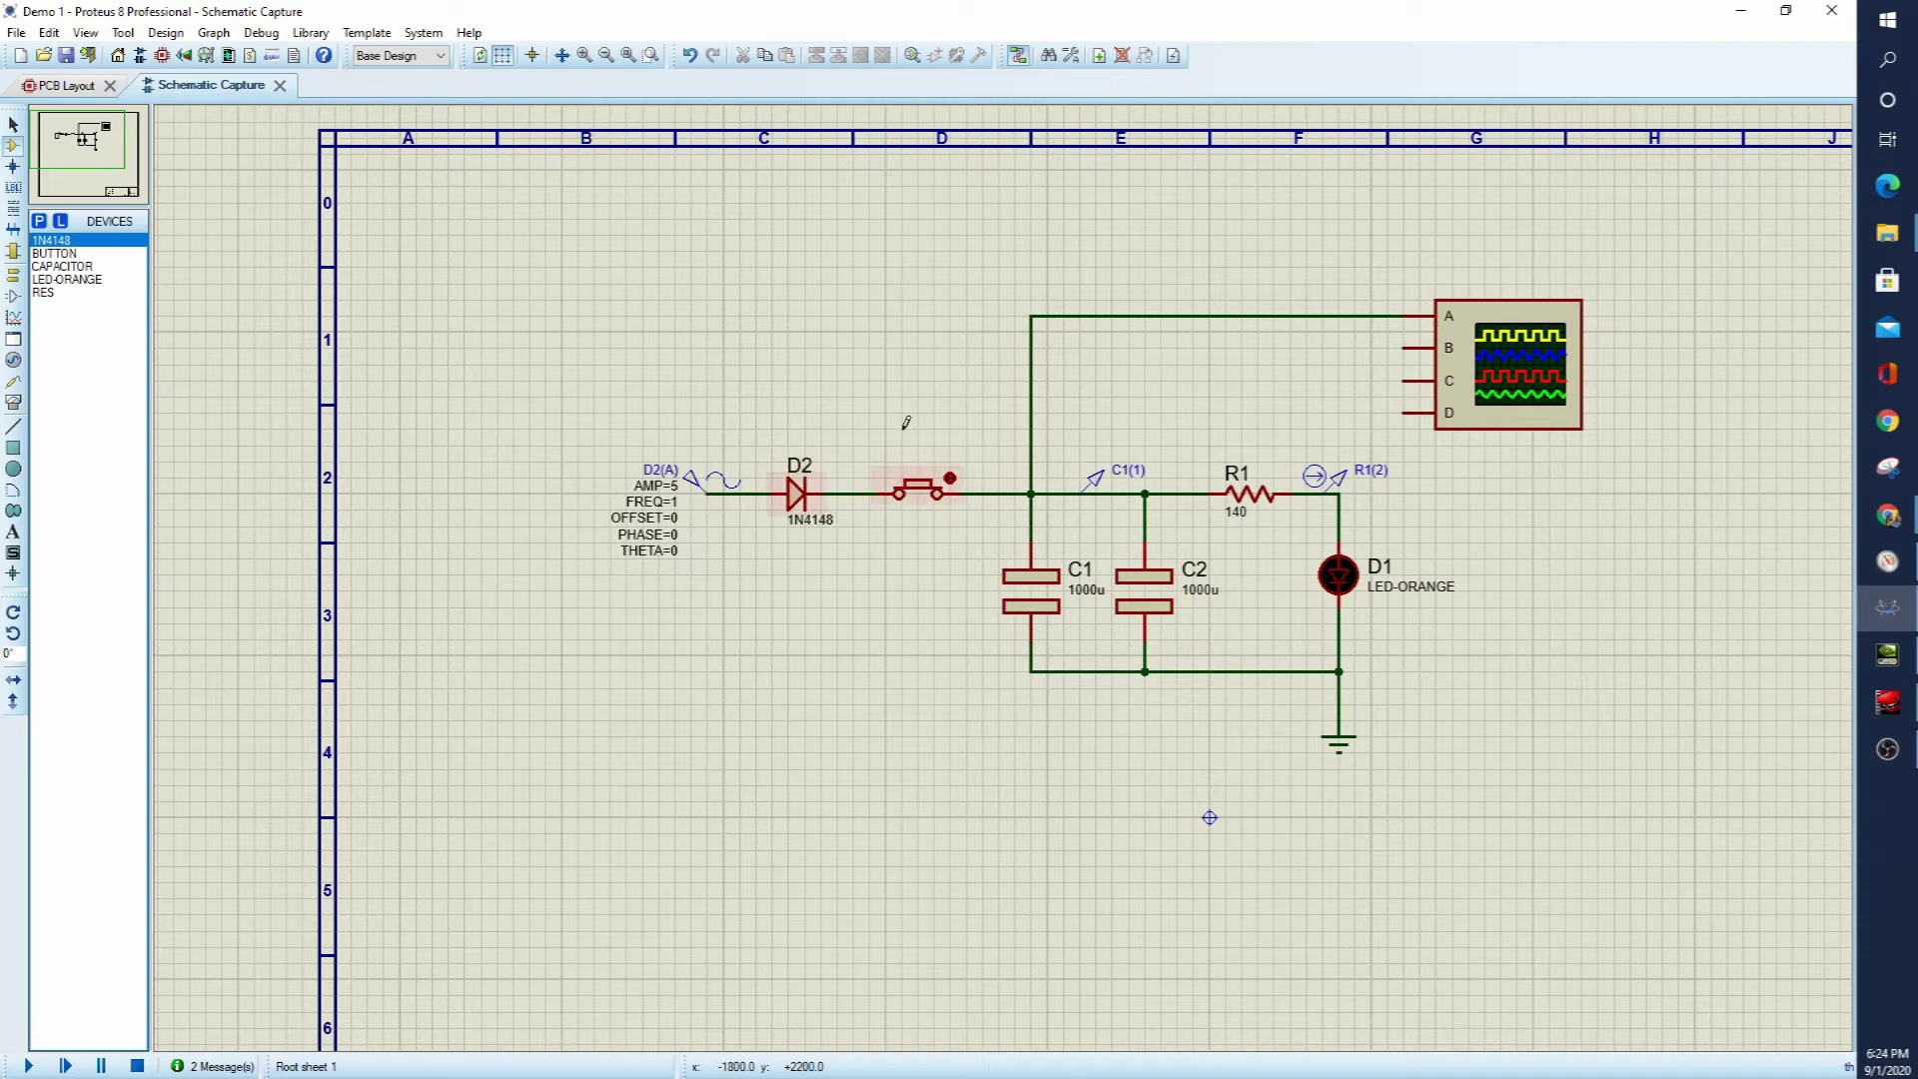
left_click(28, 1067)
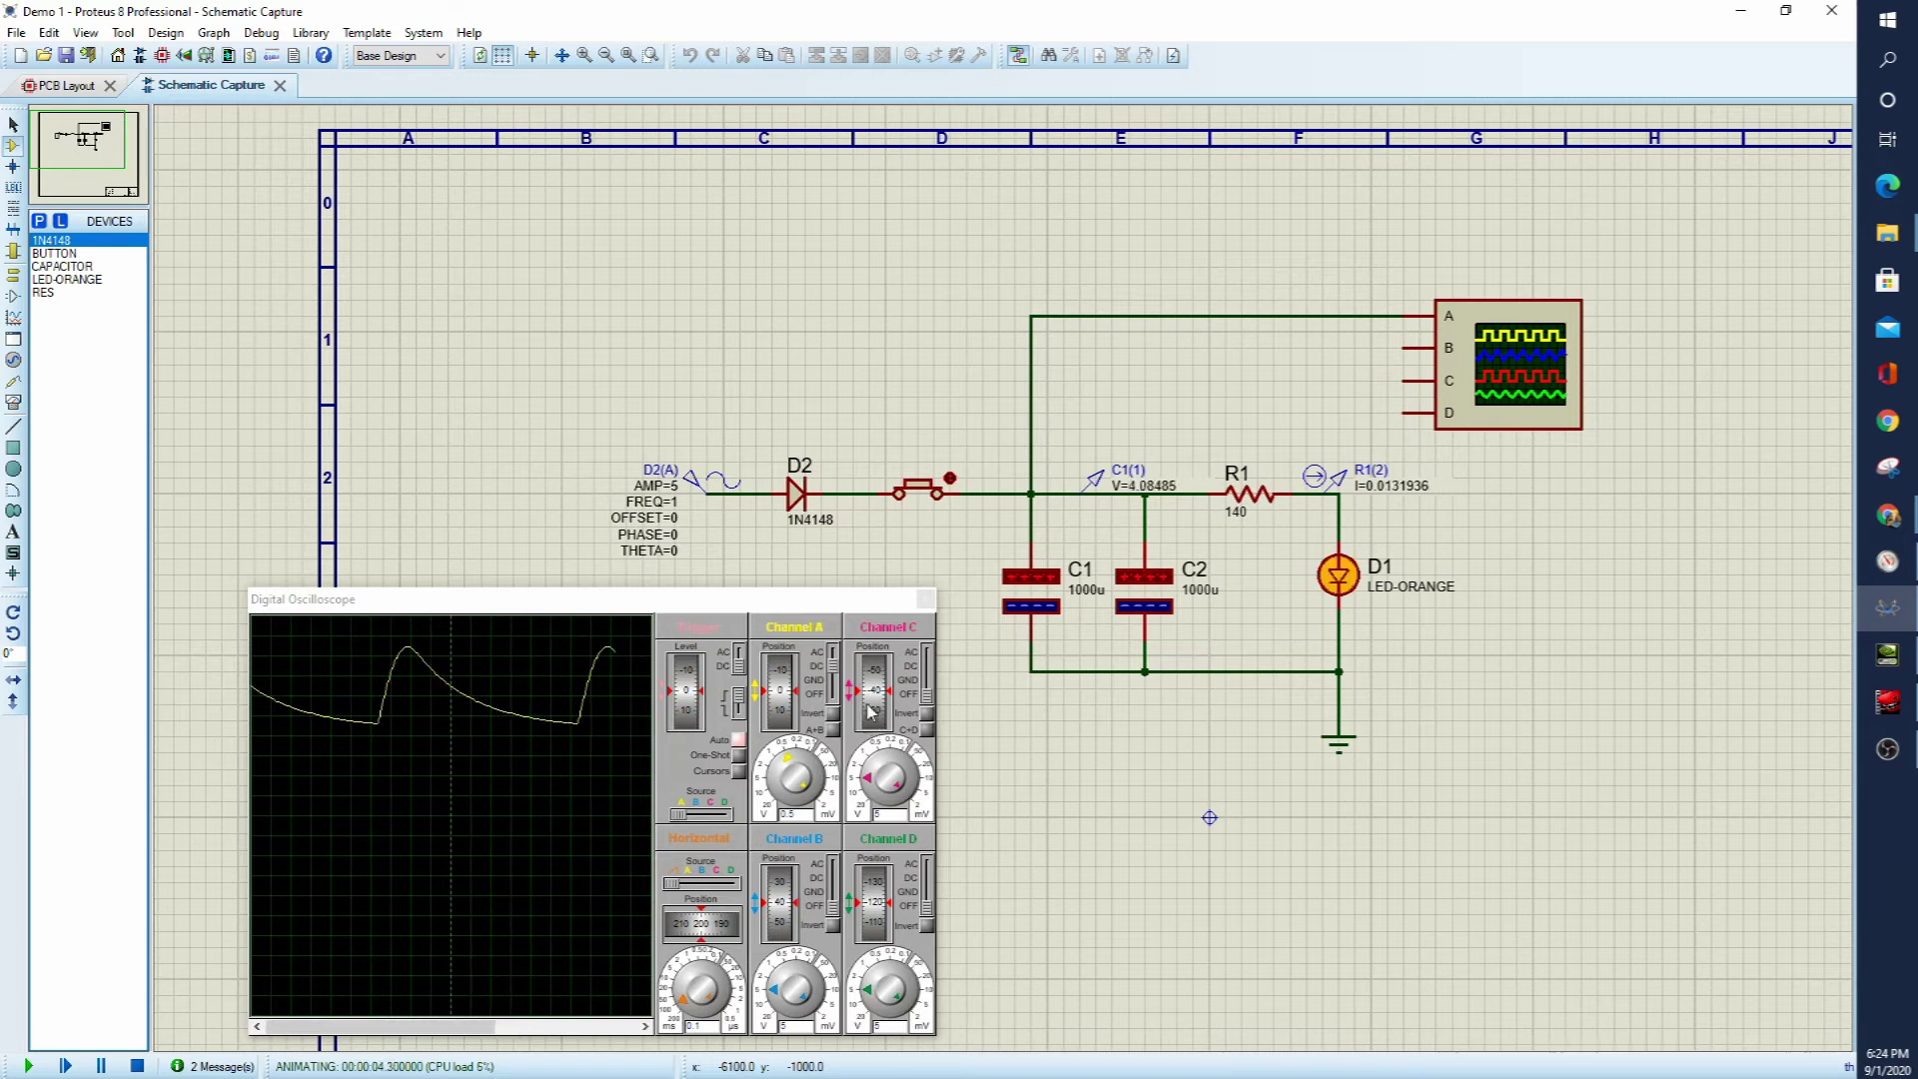
left_click(915, 701)
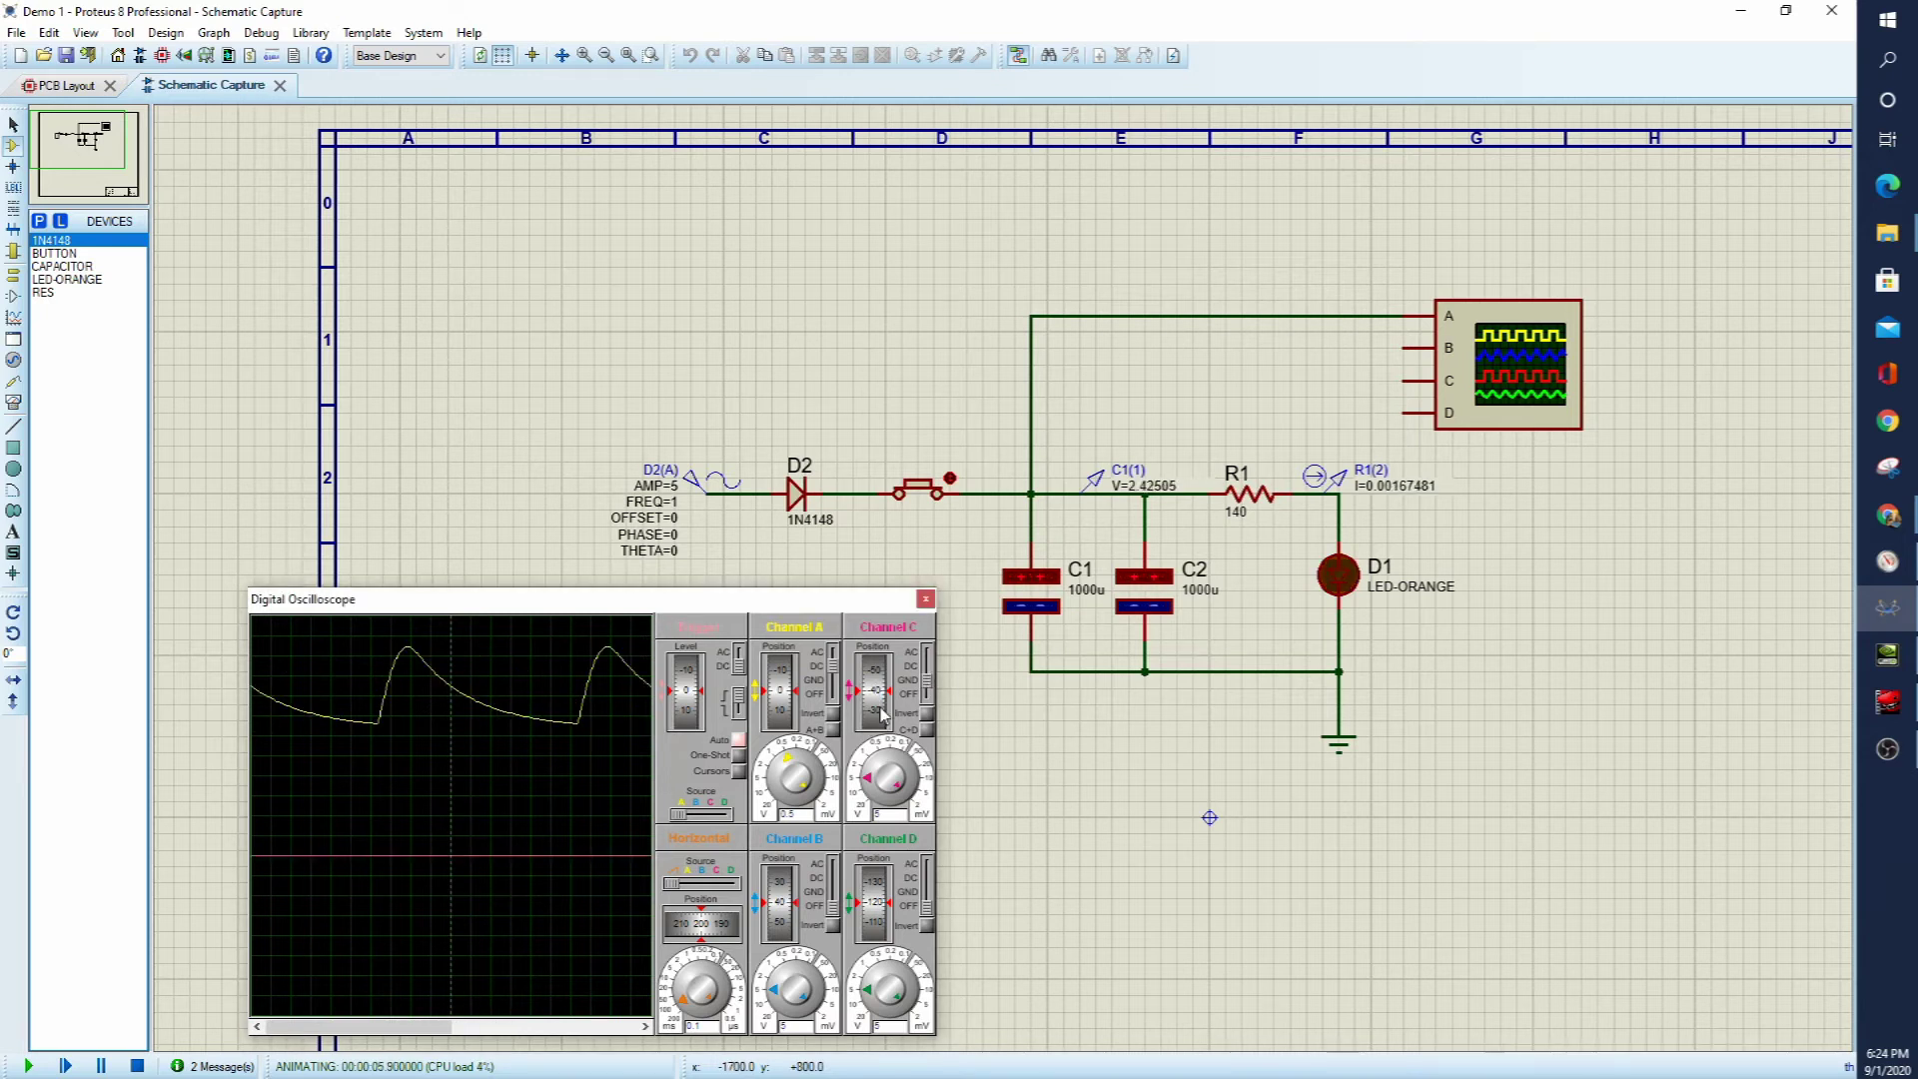
left_click_drag(883, 714, 424, 815)
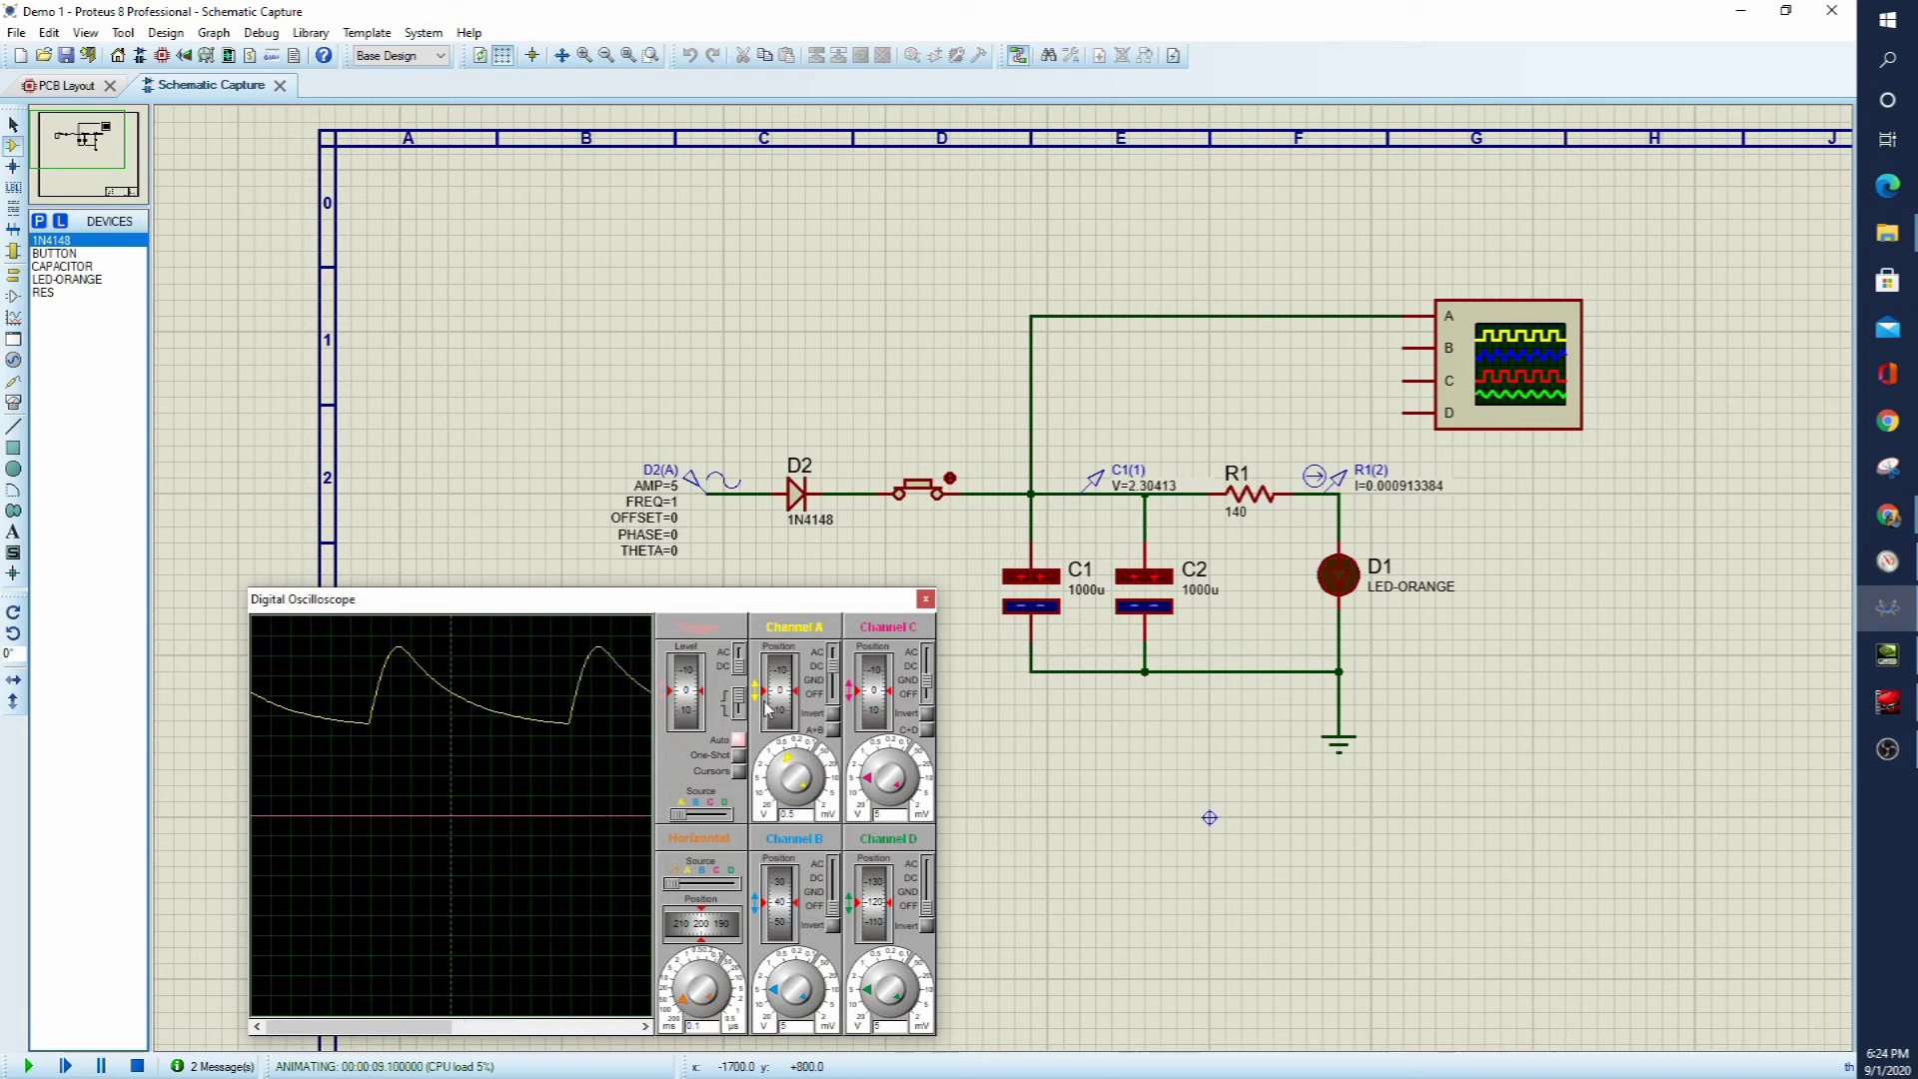
left_click(780, 762)
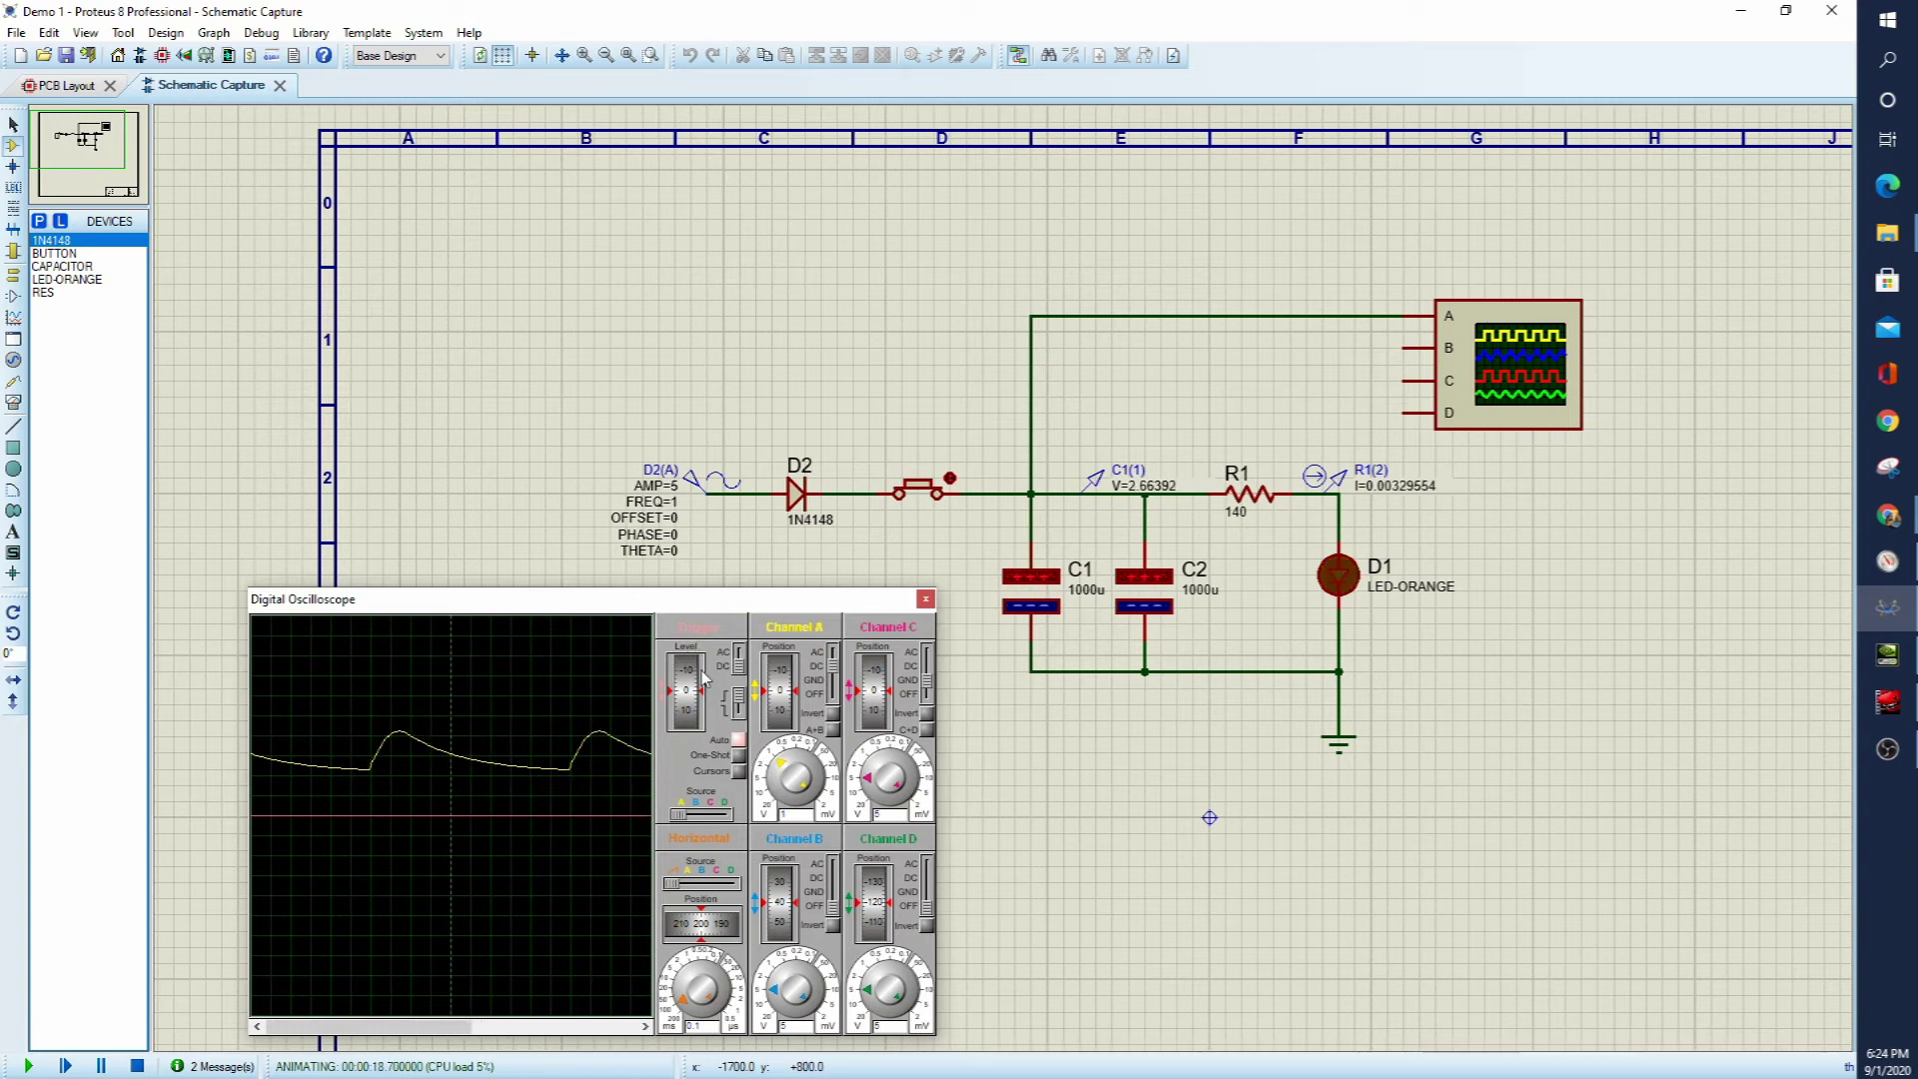
left_click(139, 1066)
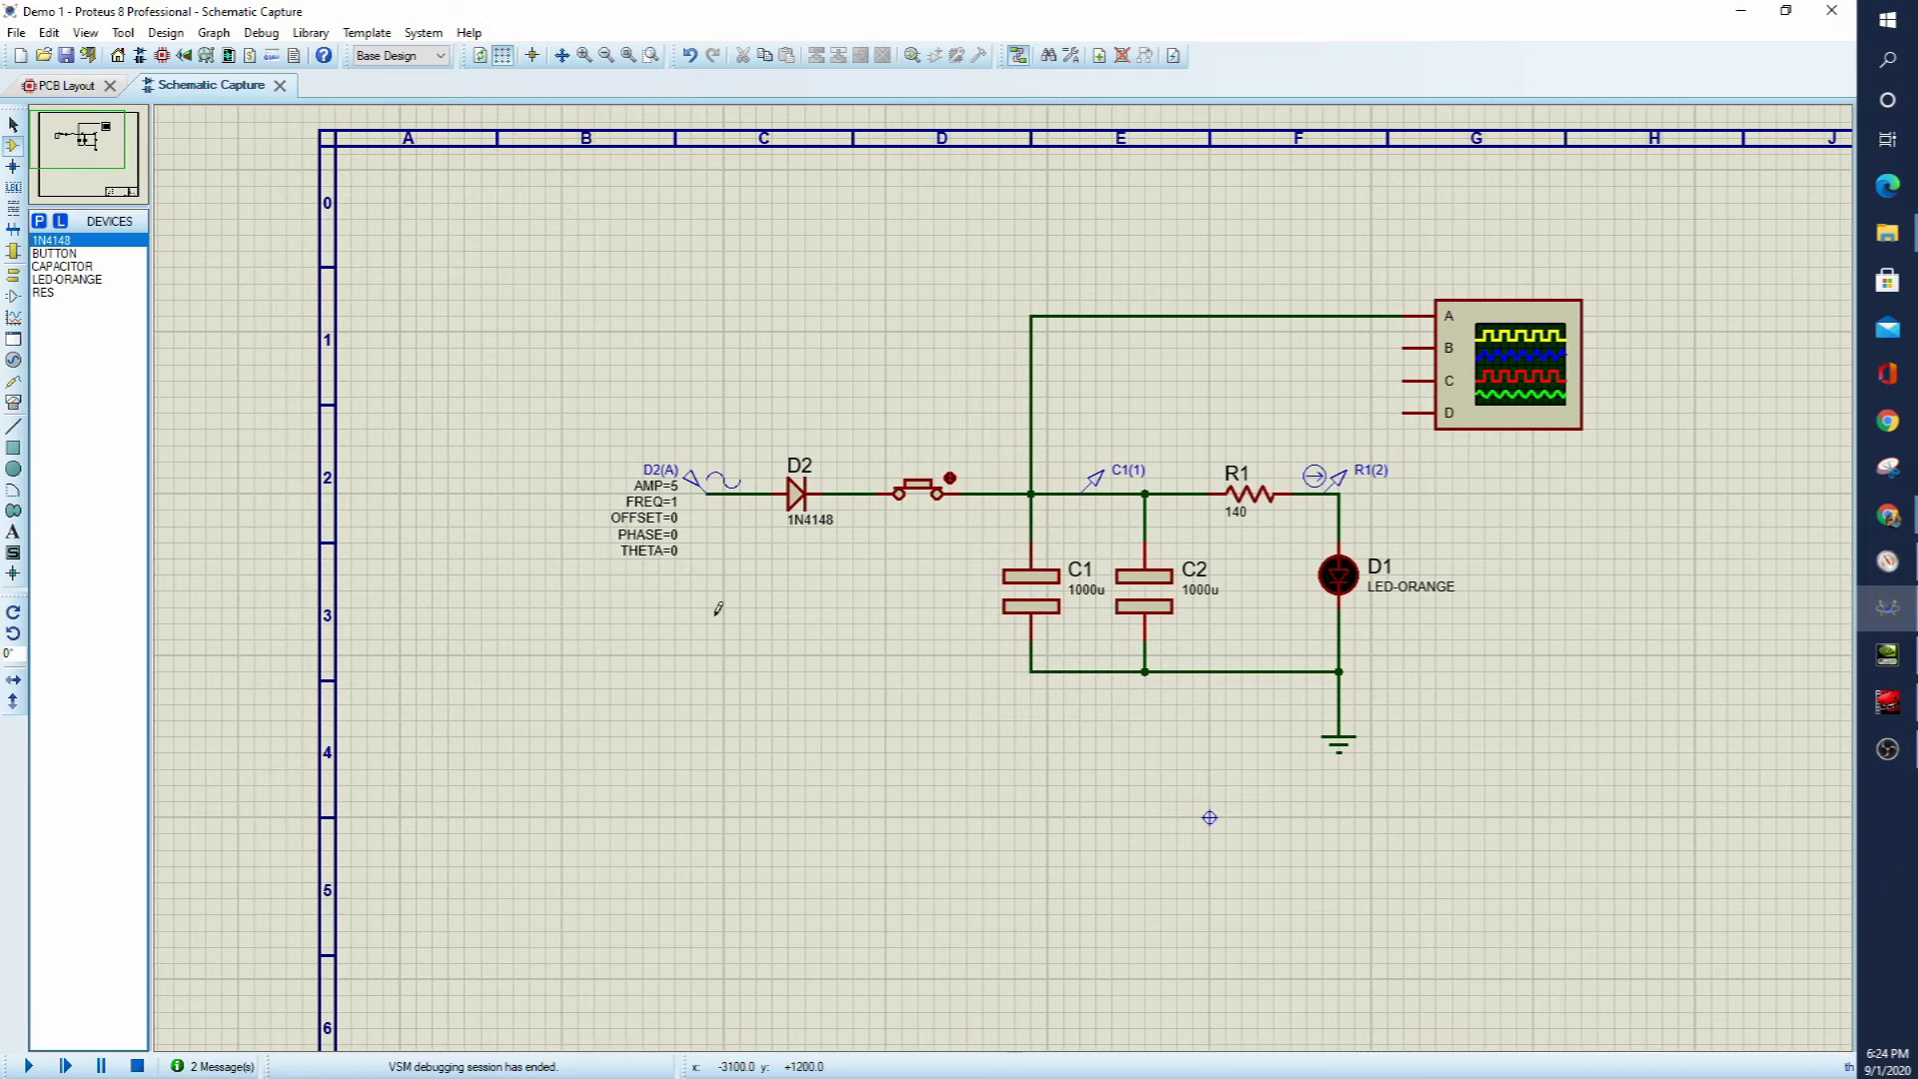
- Change the sine generator's frequency to 60 Hz
double_click(692, 482)
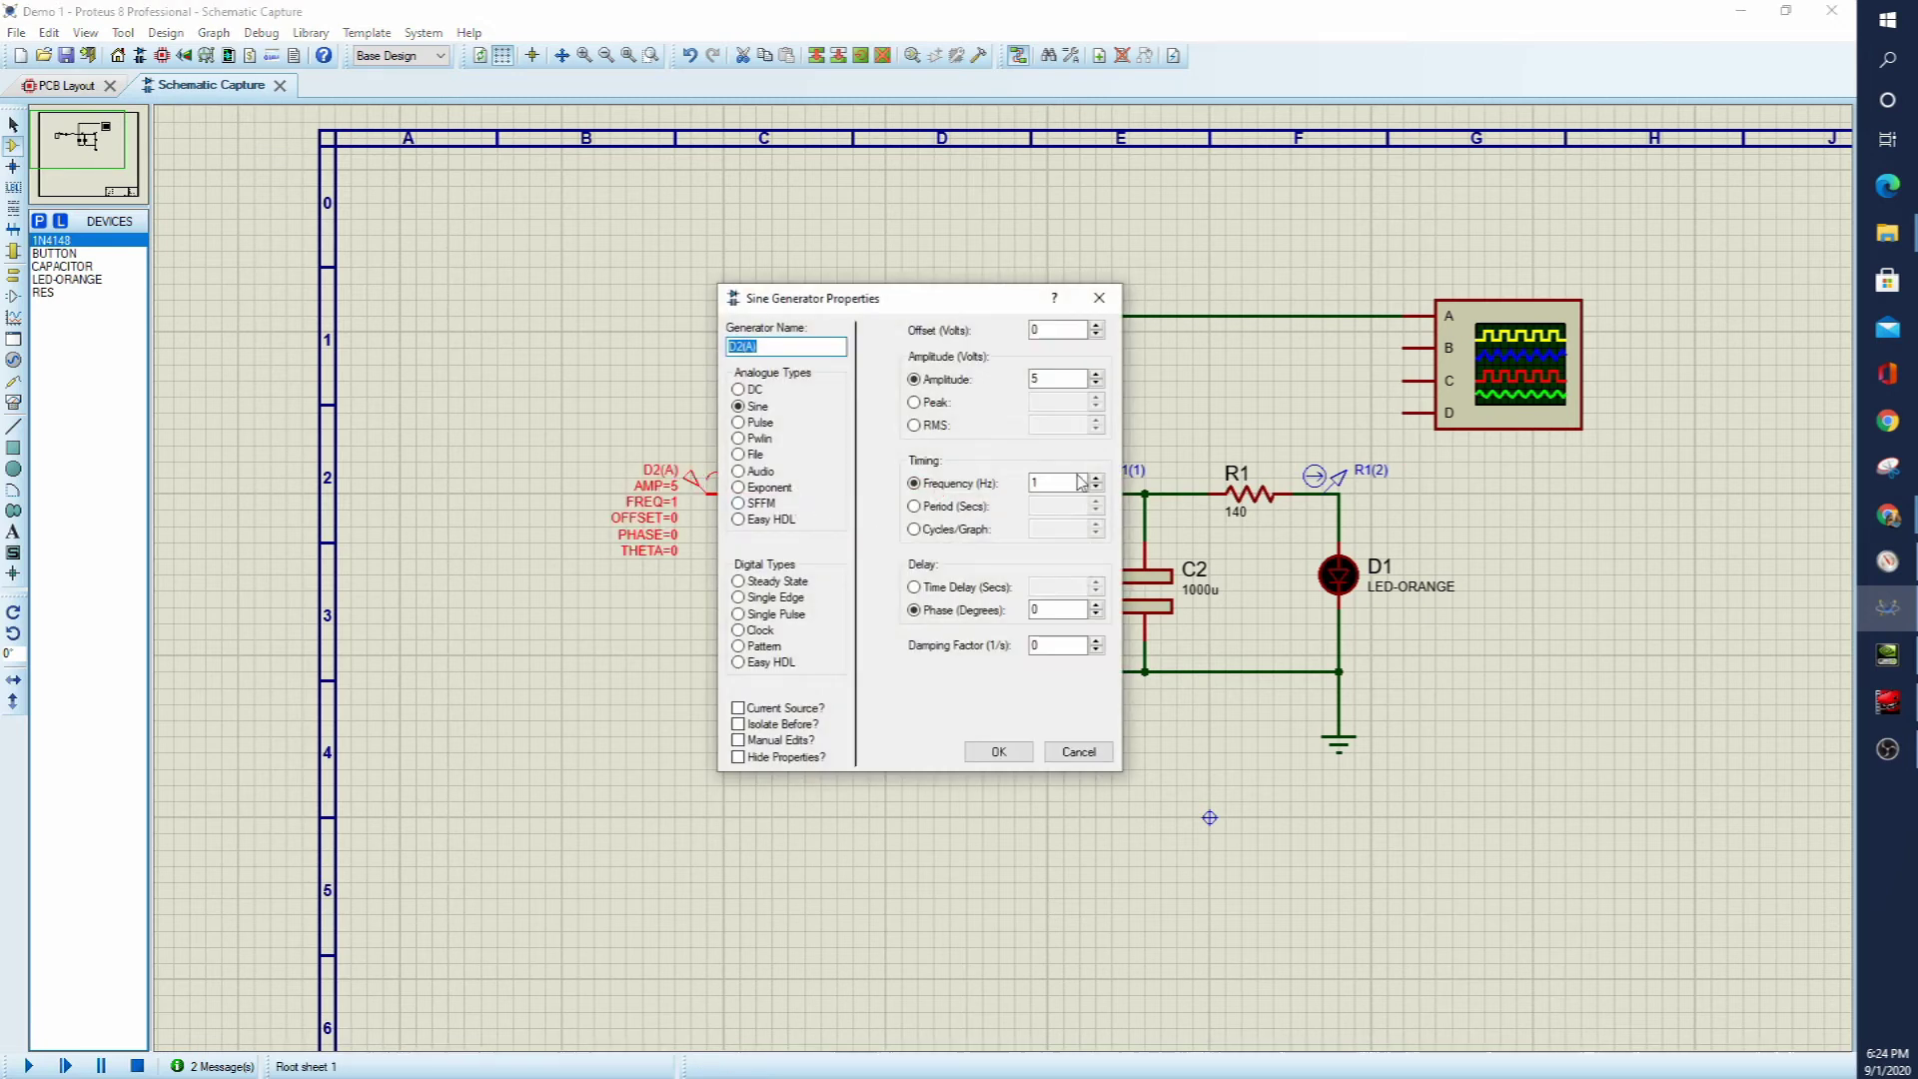
double_click(1055, 483)
type("60")
key("Return")
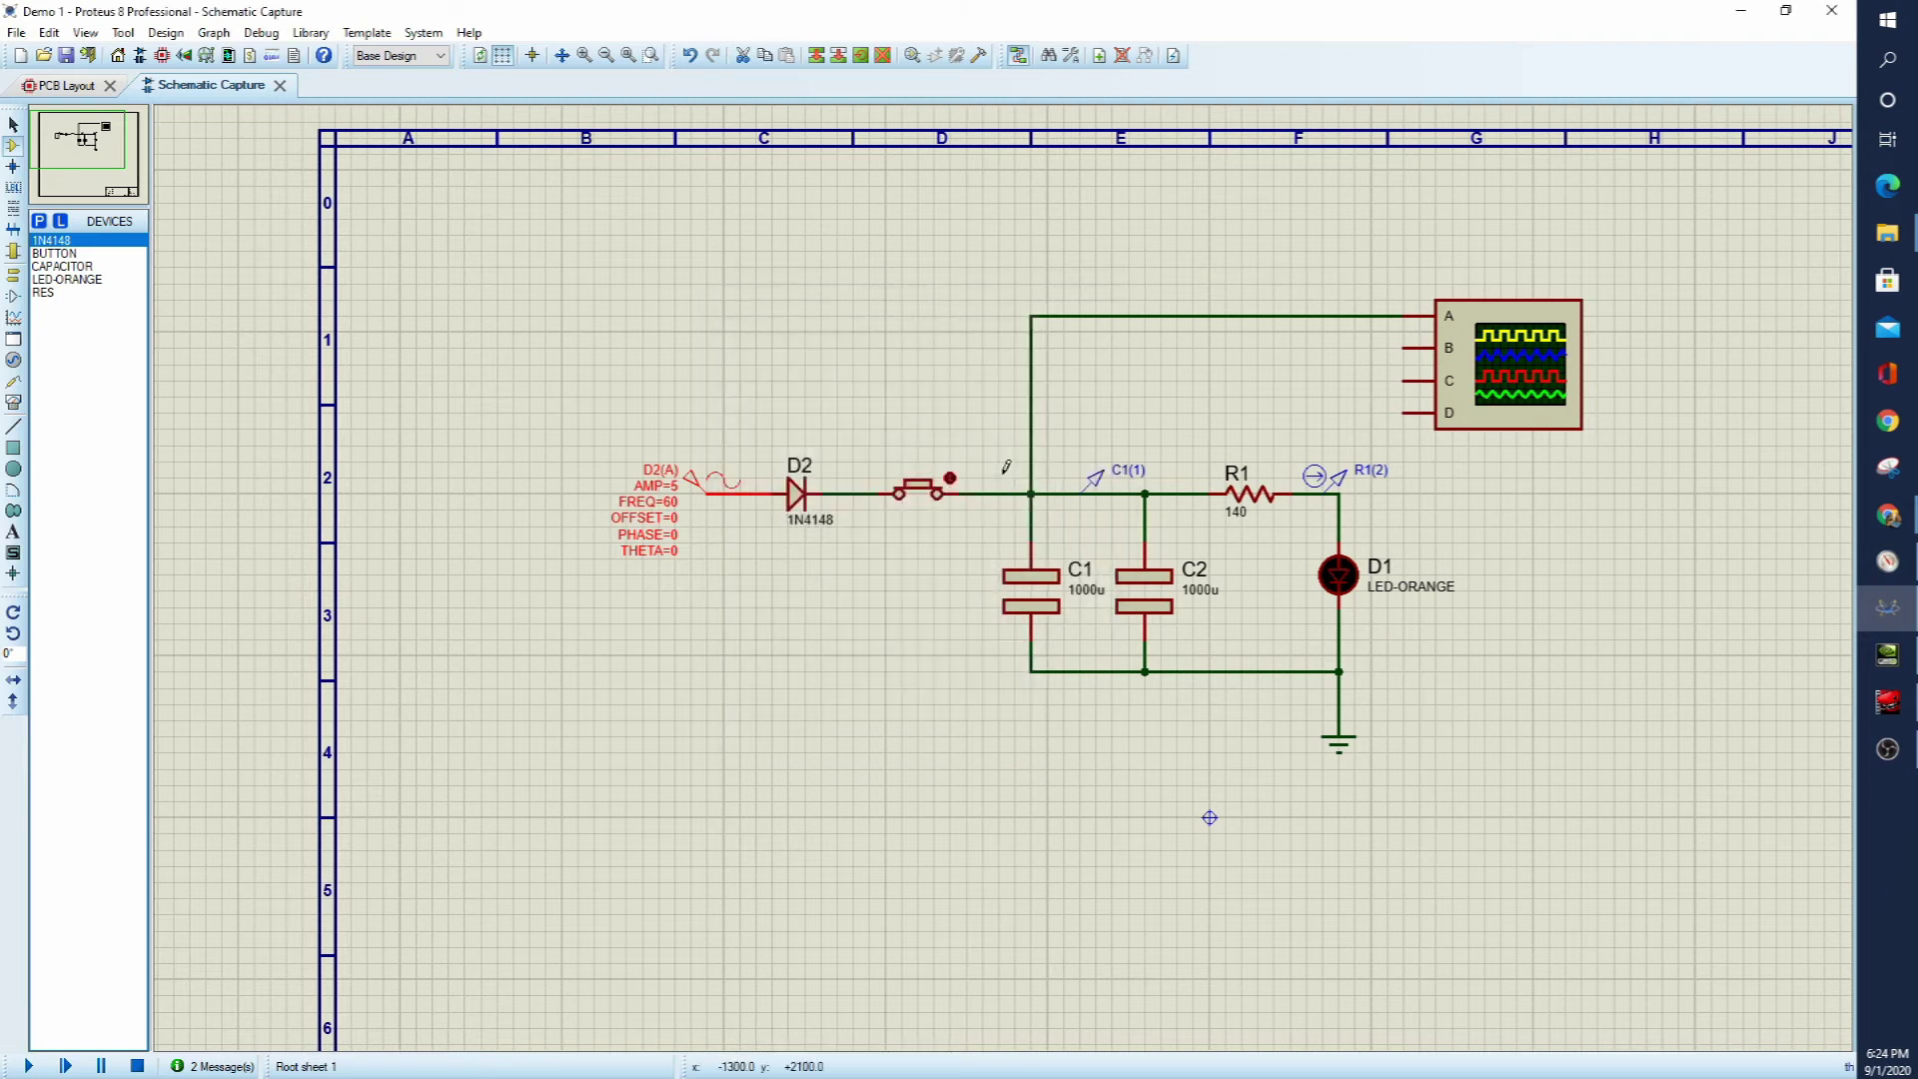
- Run the simulation with scope Channel A at 50m V/div and timebase 2m/div, then stop
left_click(29, 1066)
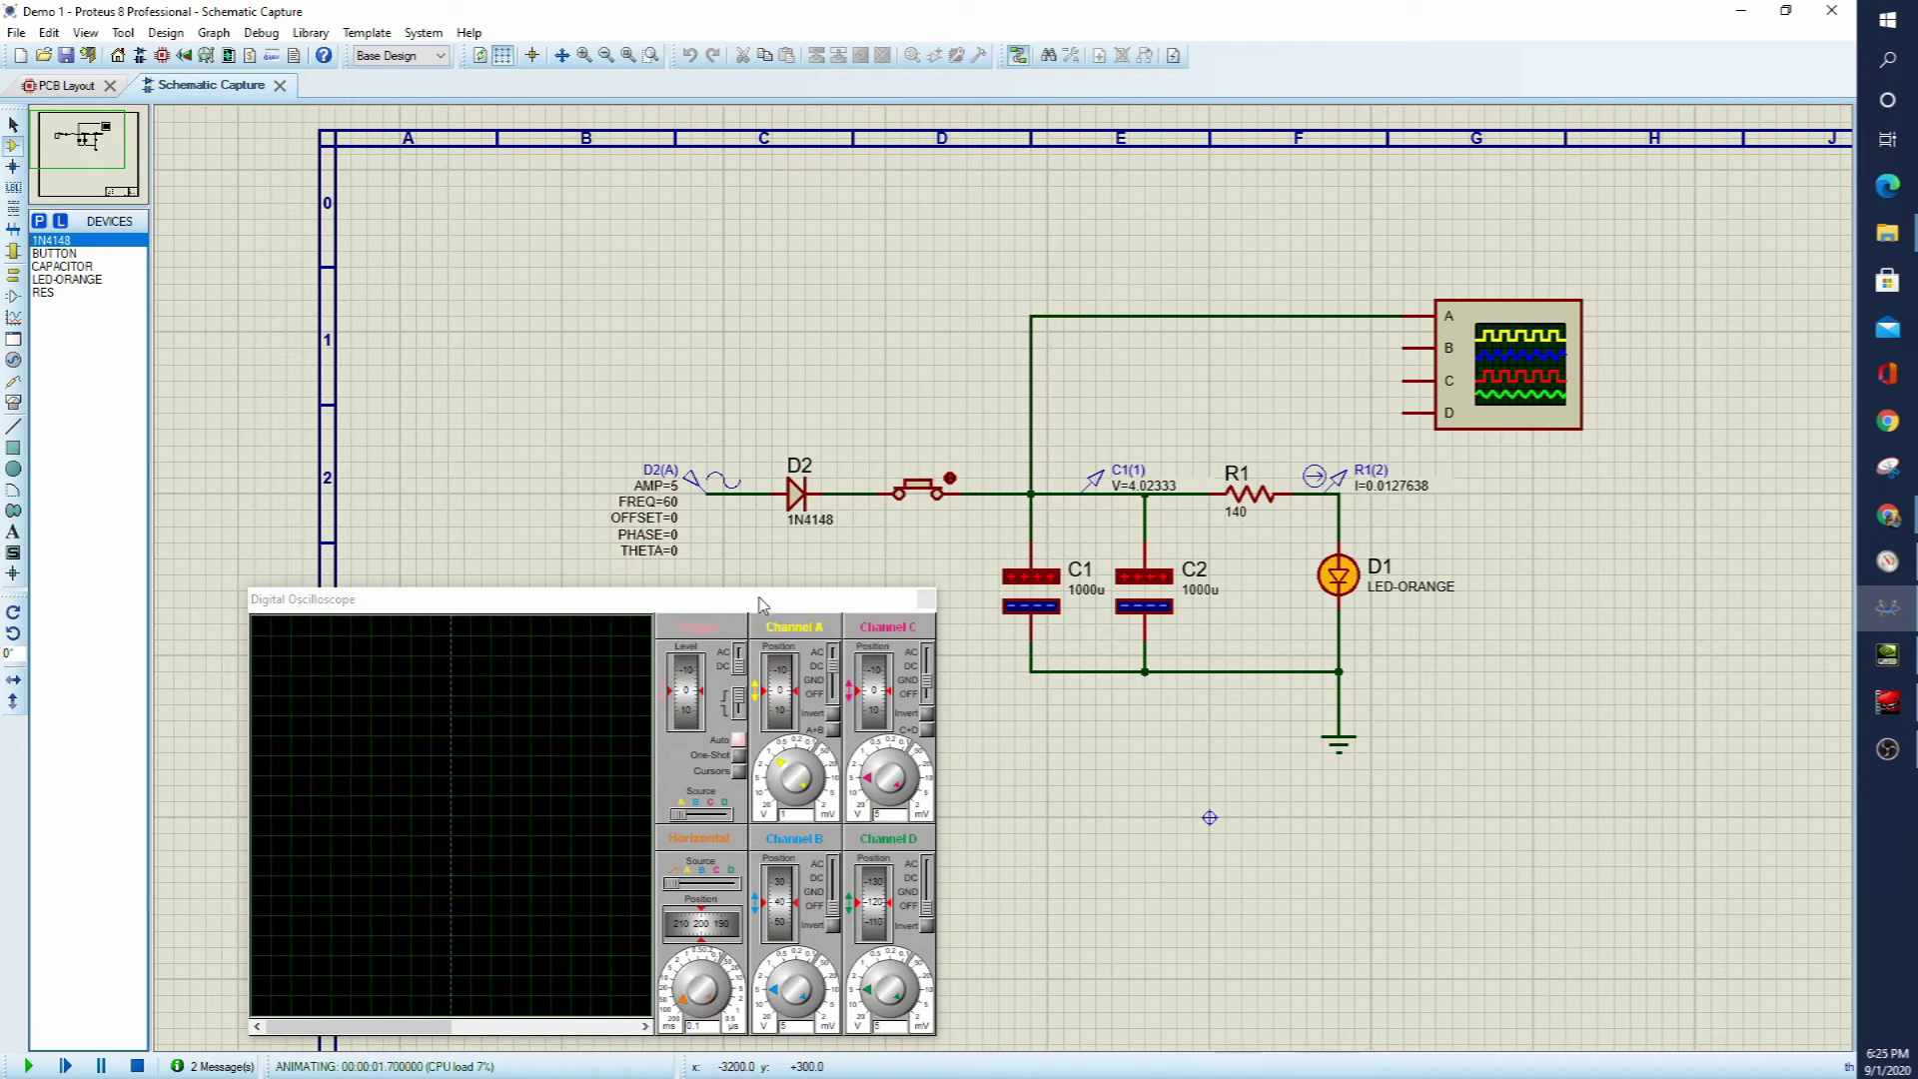
left_click_drag(759, 600, 783, 474)
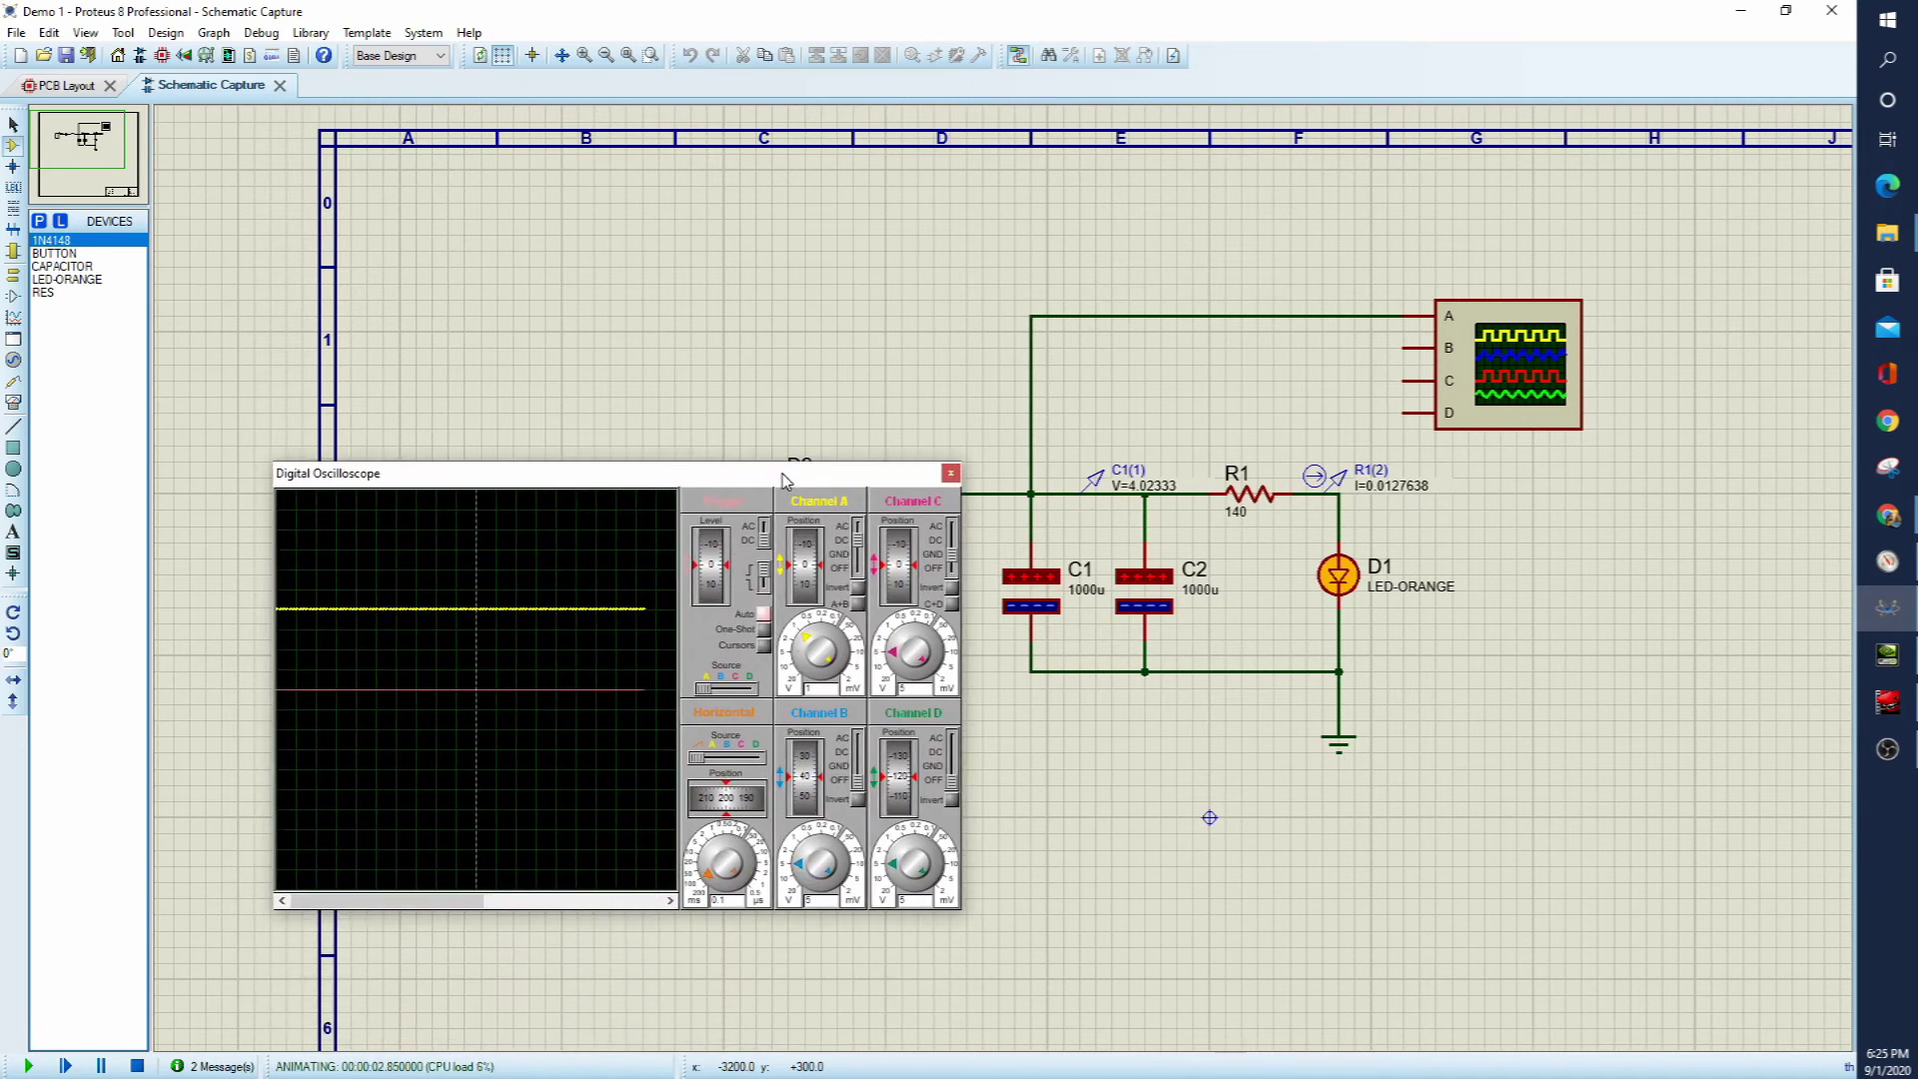
left_click(805, 628)
left_click(811, 627)
left_click(814, 641)
left_click(826, 638)
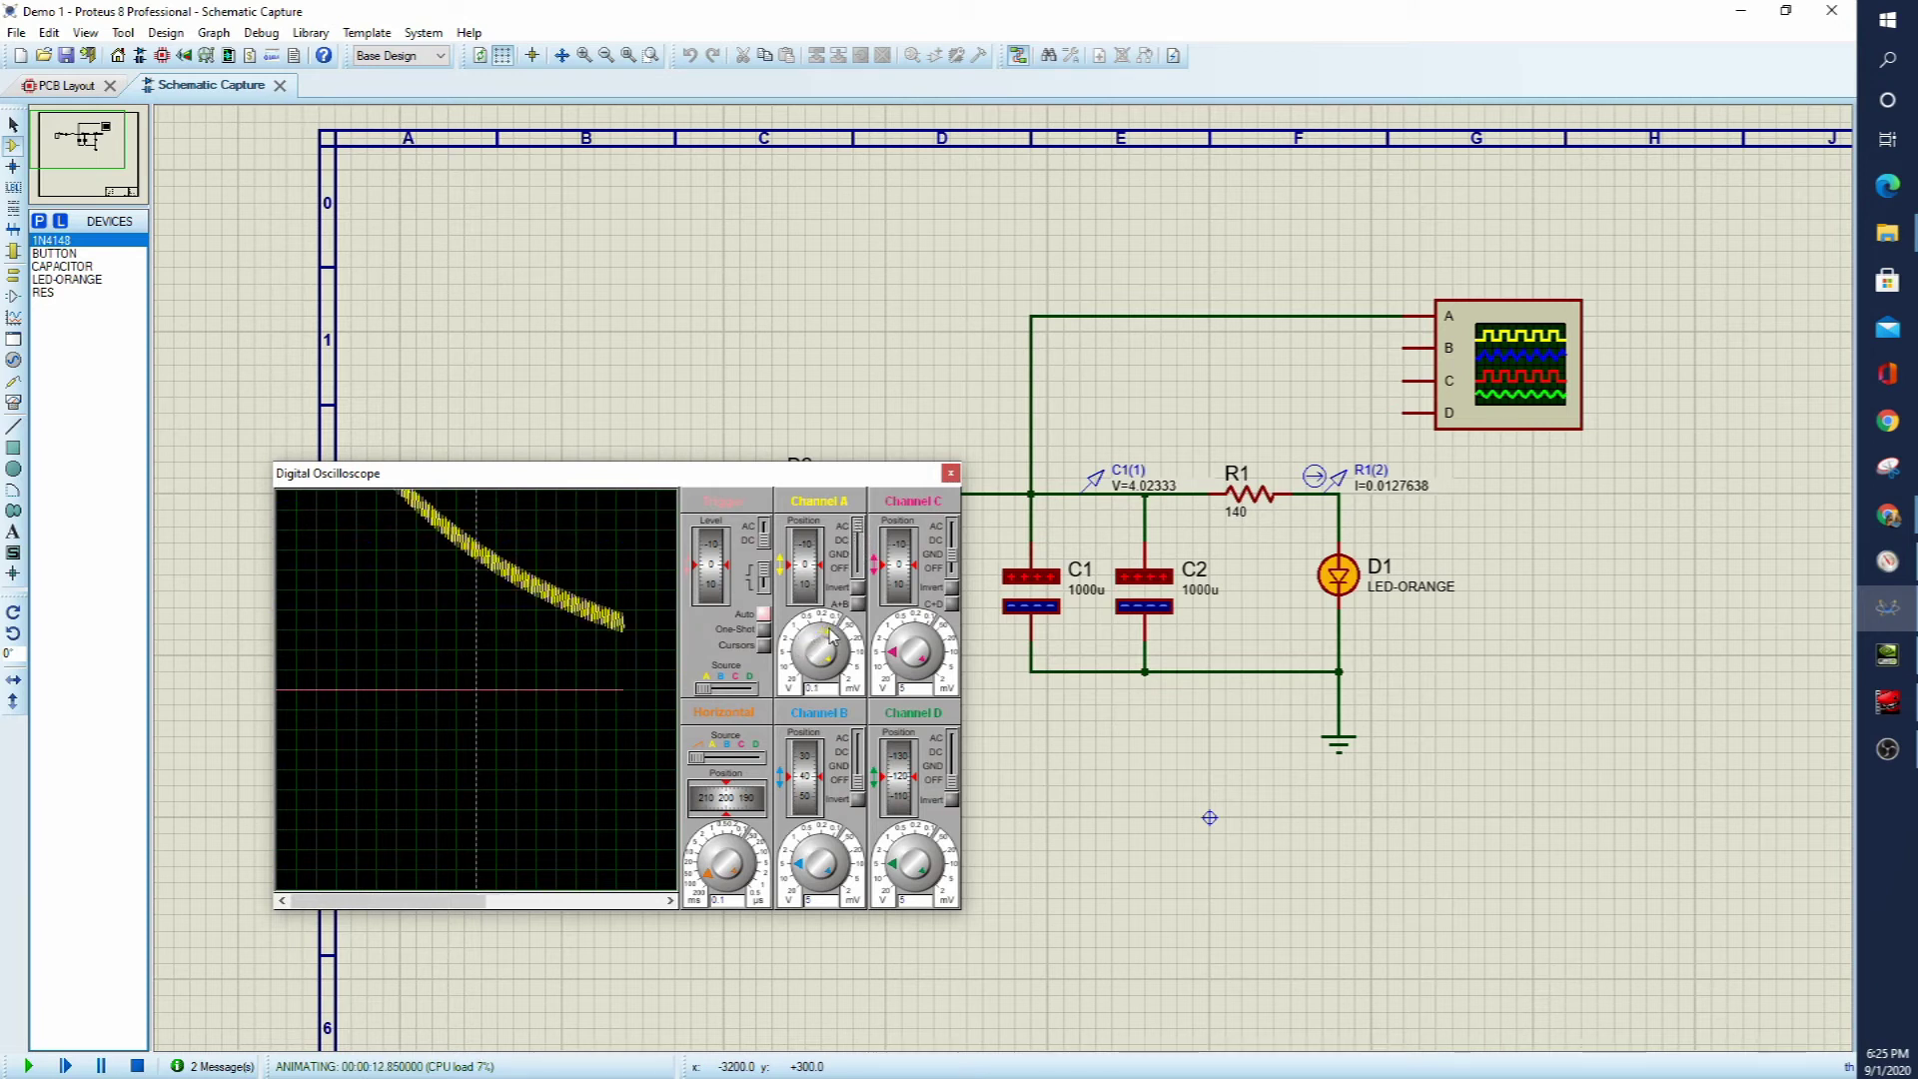
left_click(837, 640)
left_click(838, 639)
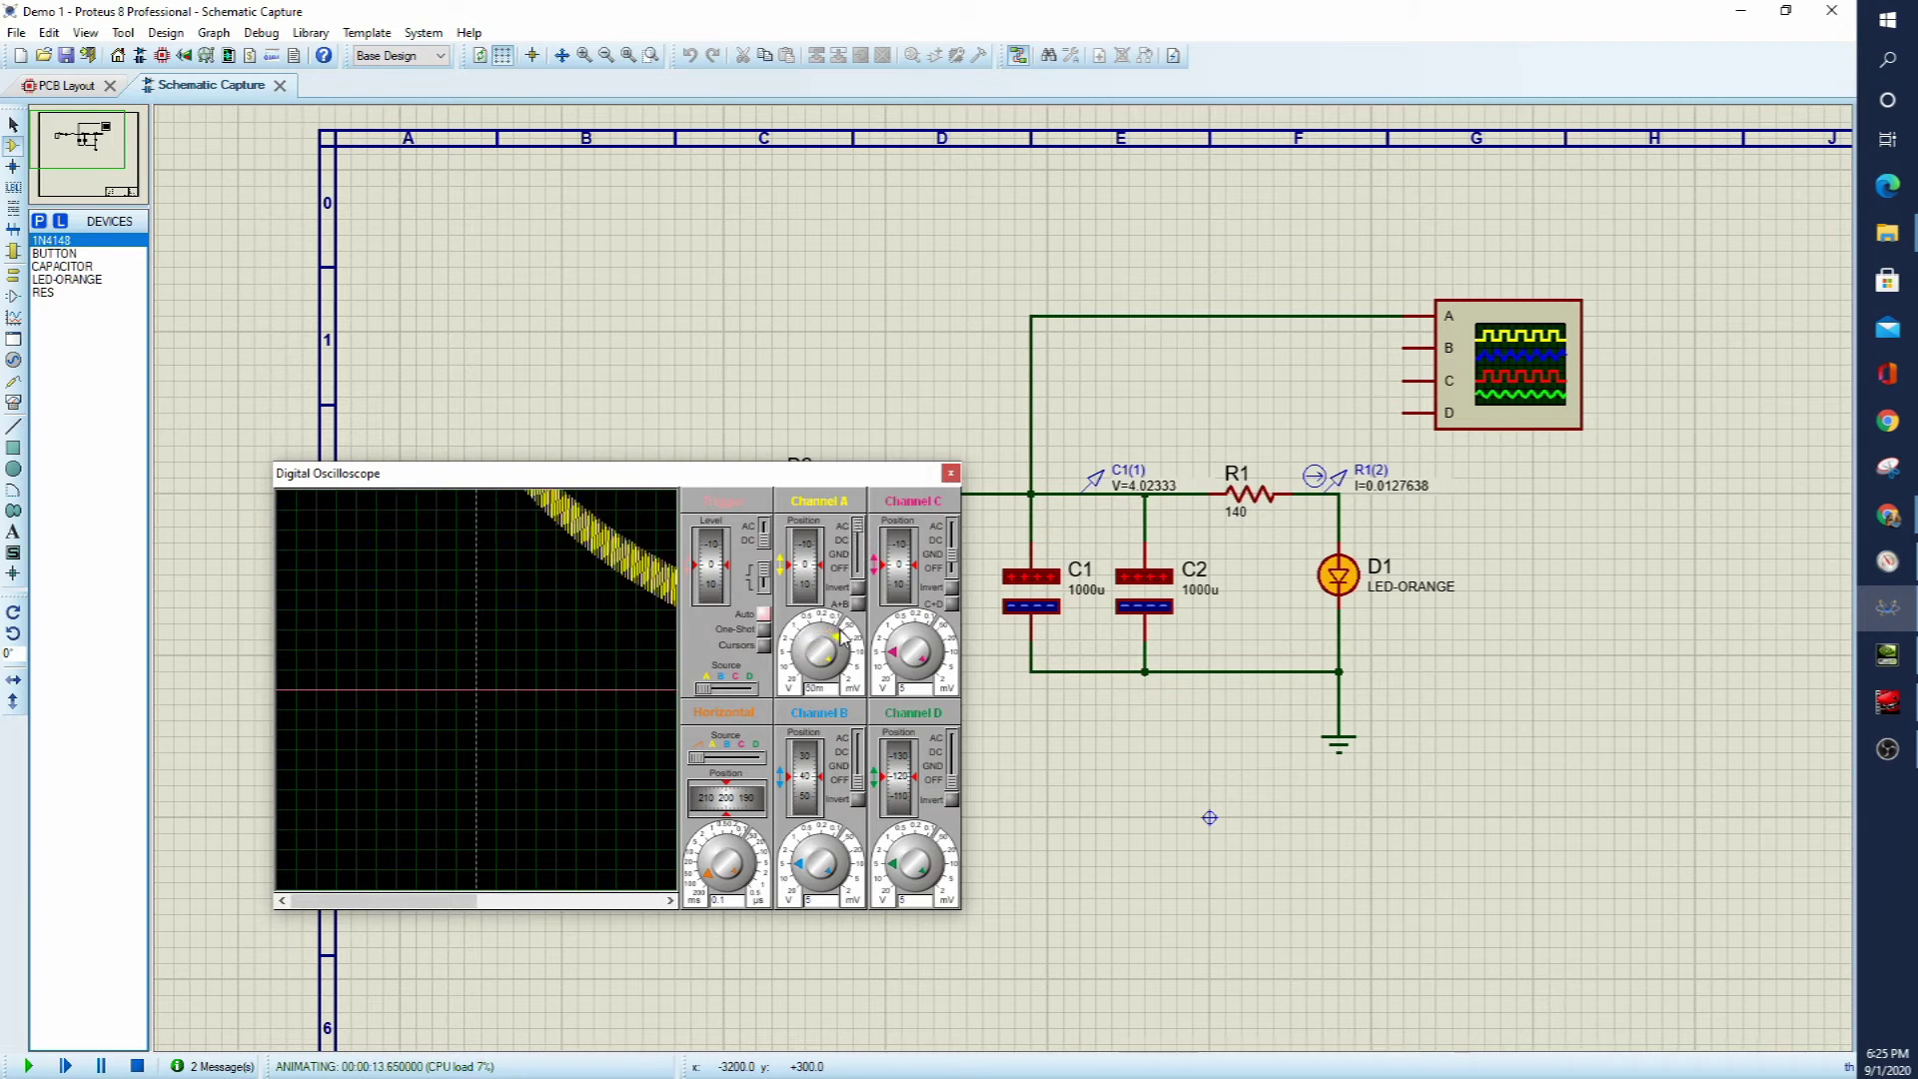
left_click(706, 860)
left_click(706, 861)
left_click(707, 861)
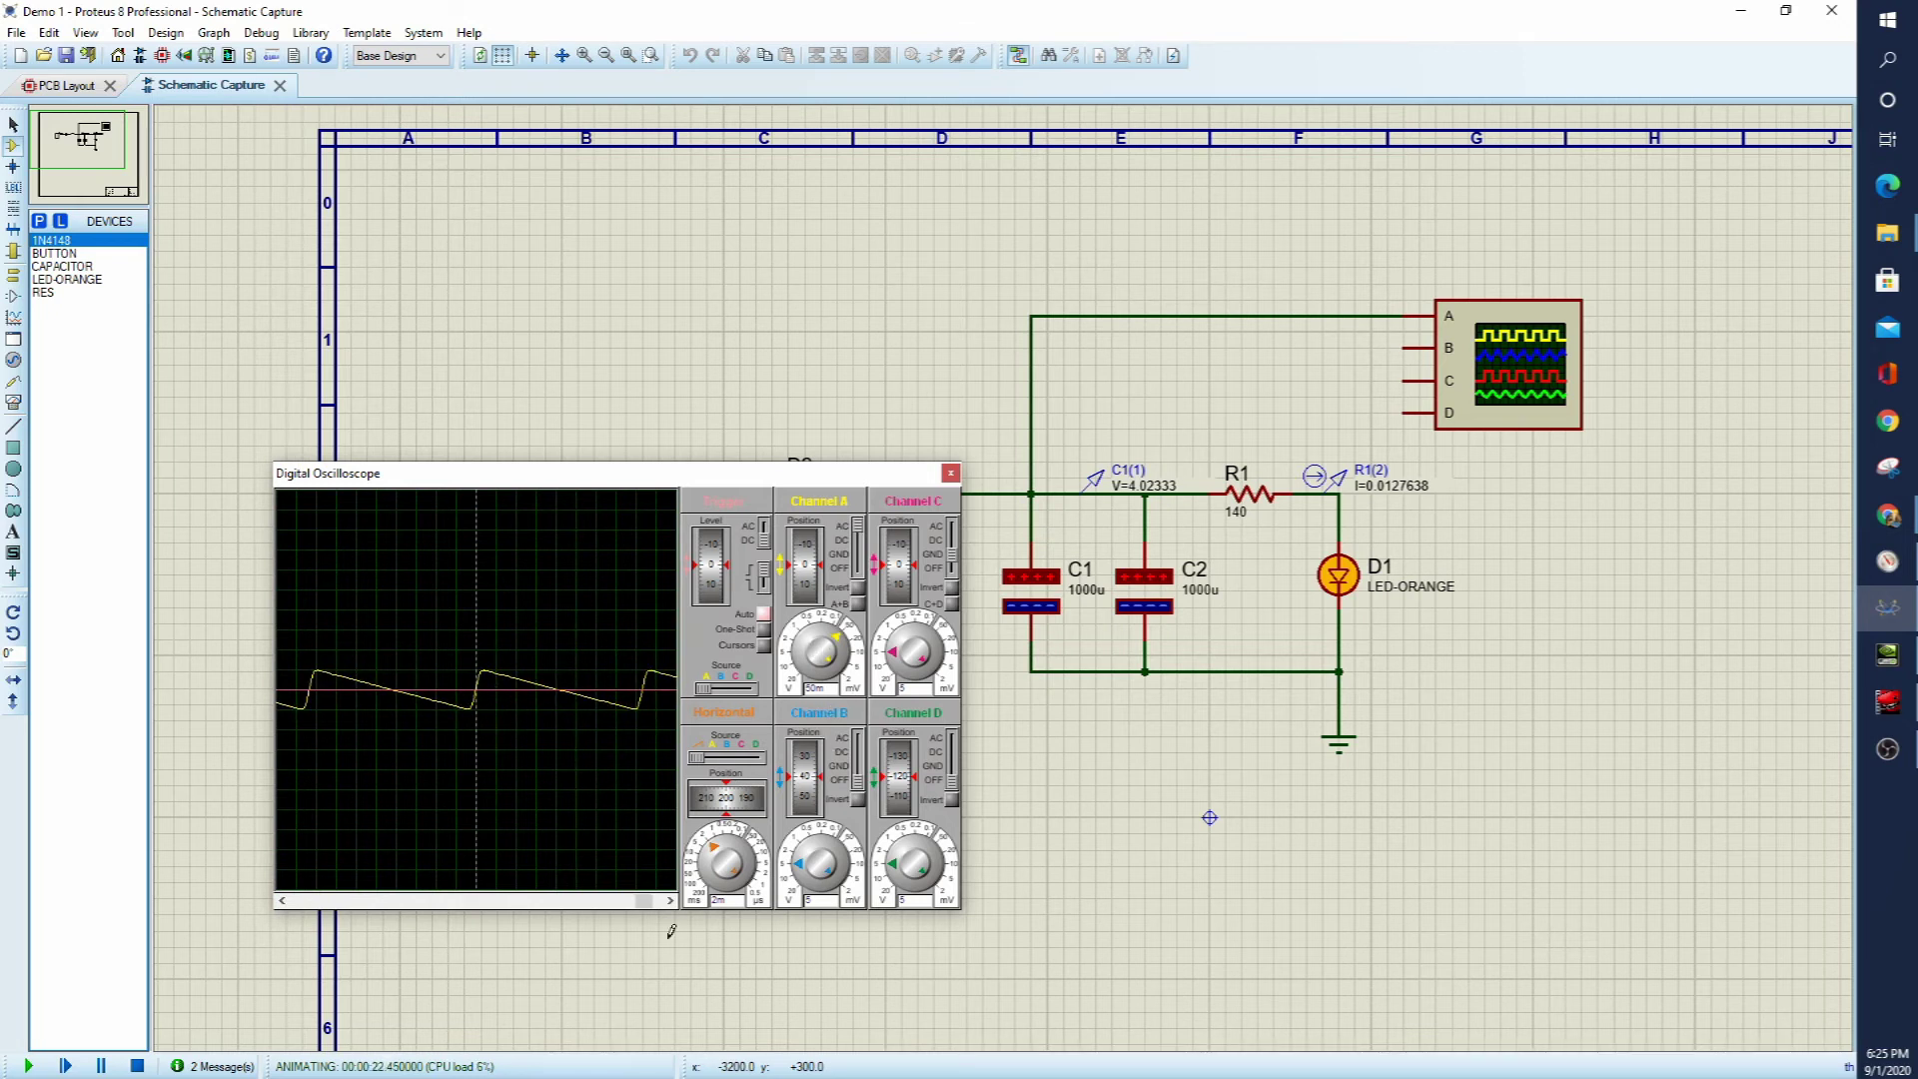
left_click(137, 1066)
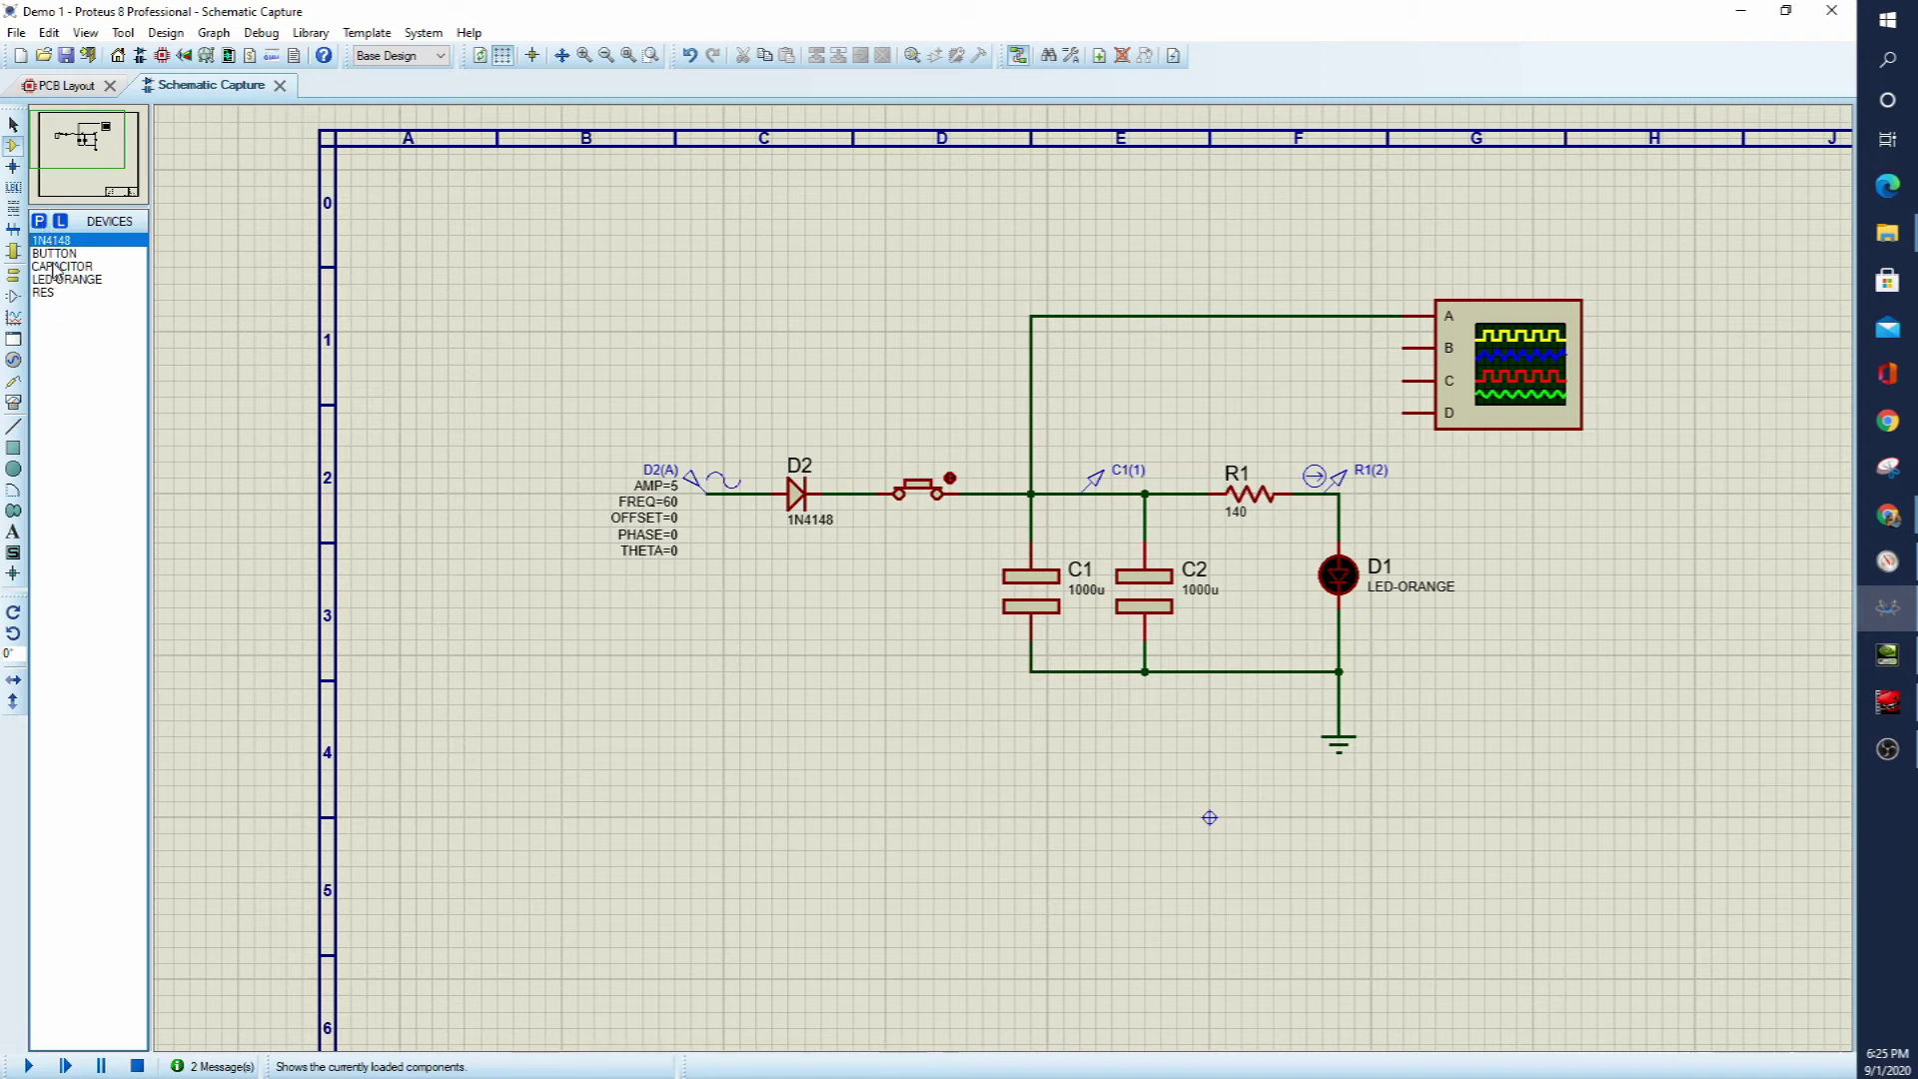
- Place an upright RES resistor R2 to the right of D1
left_click(50, 295)
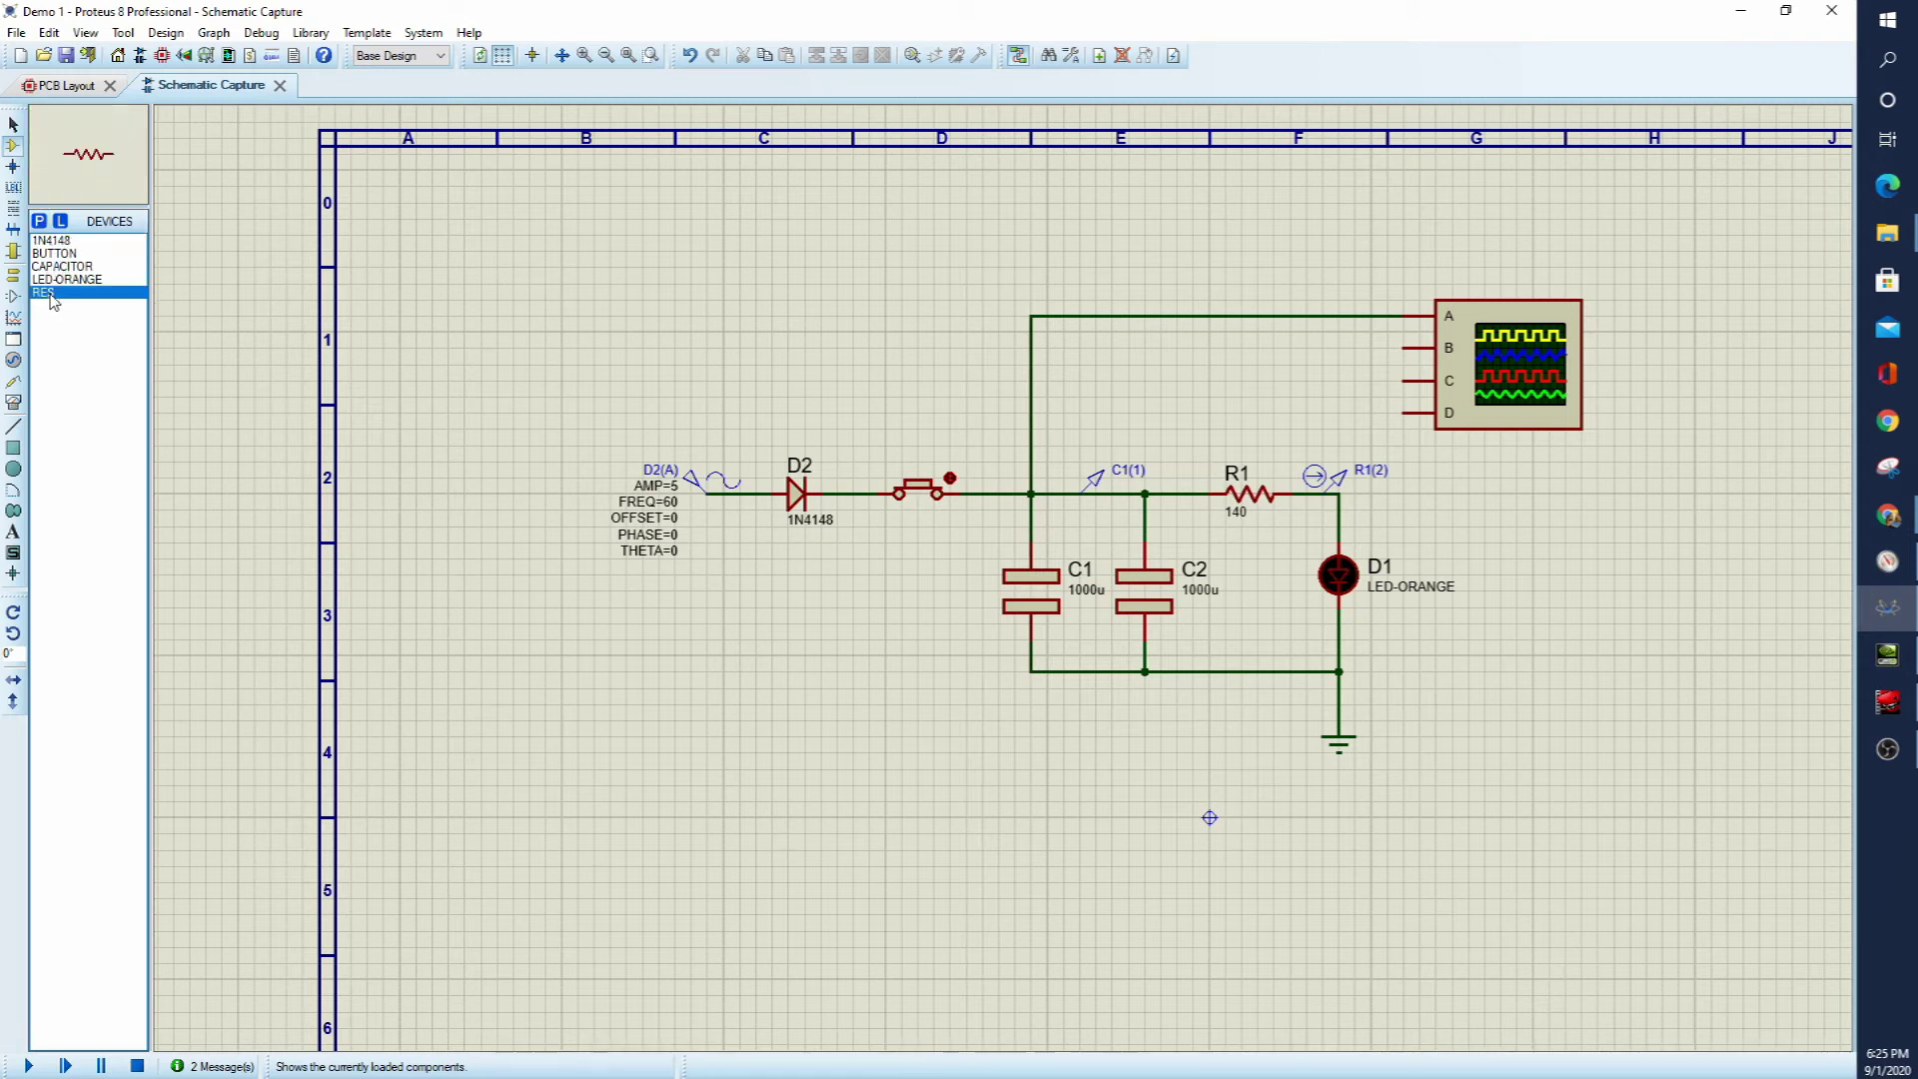
left_click(1504, 550)
key("KP_Add")
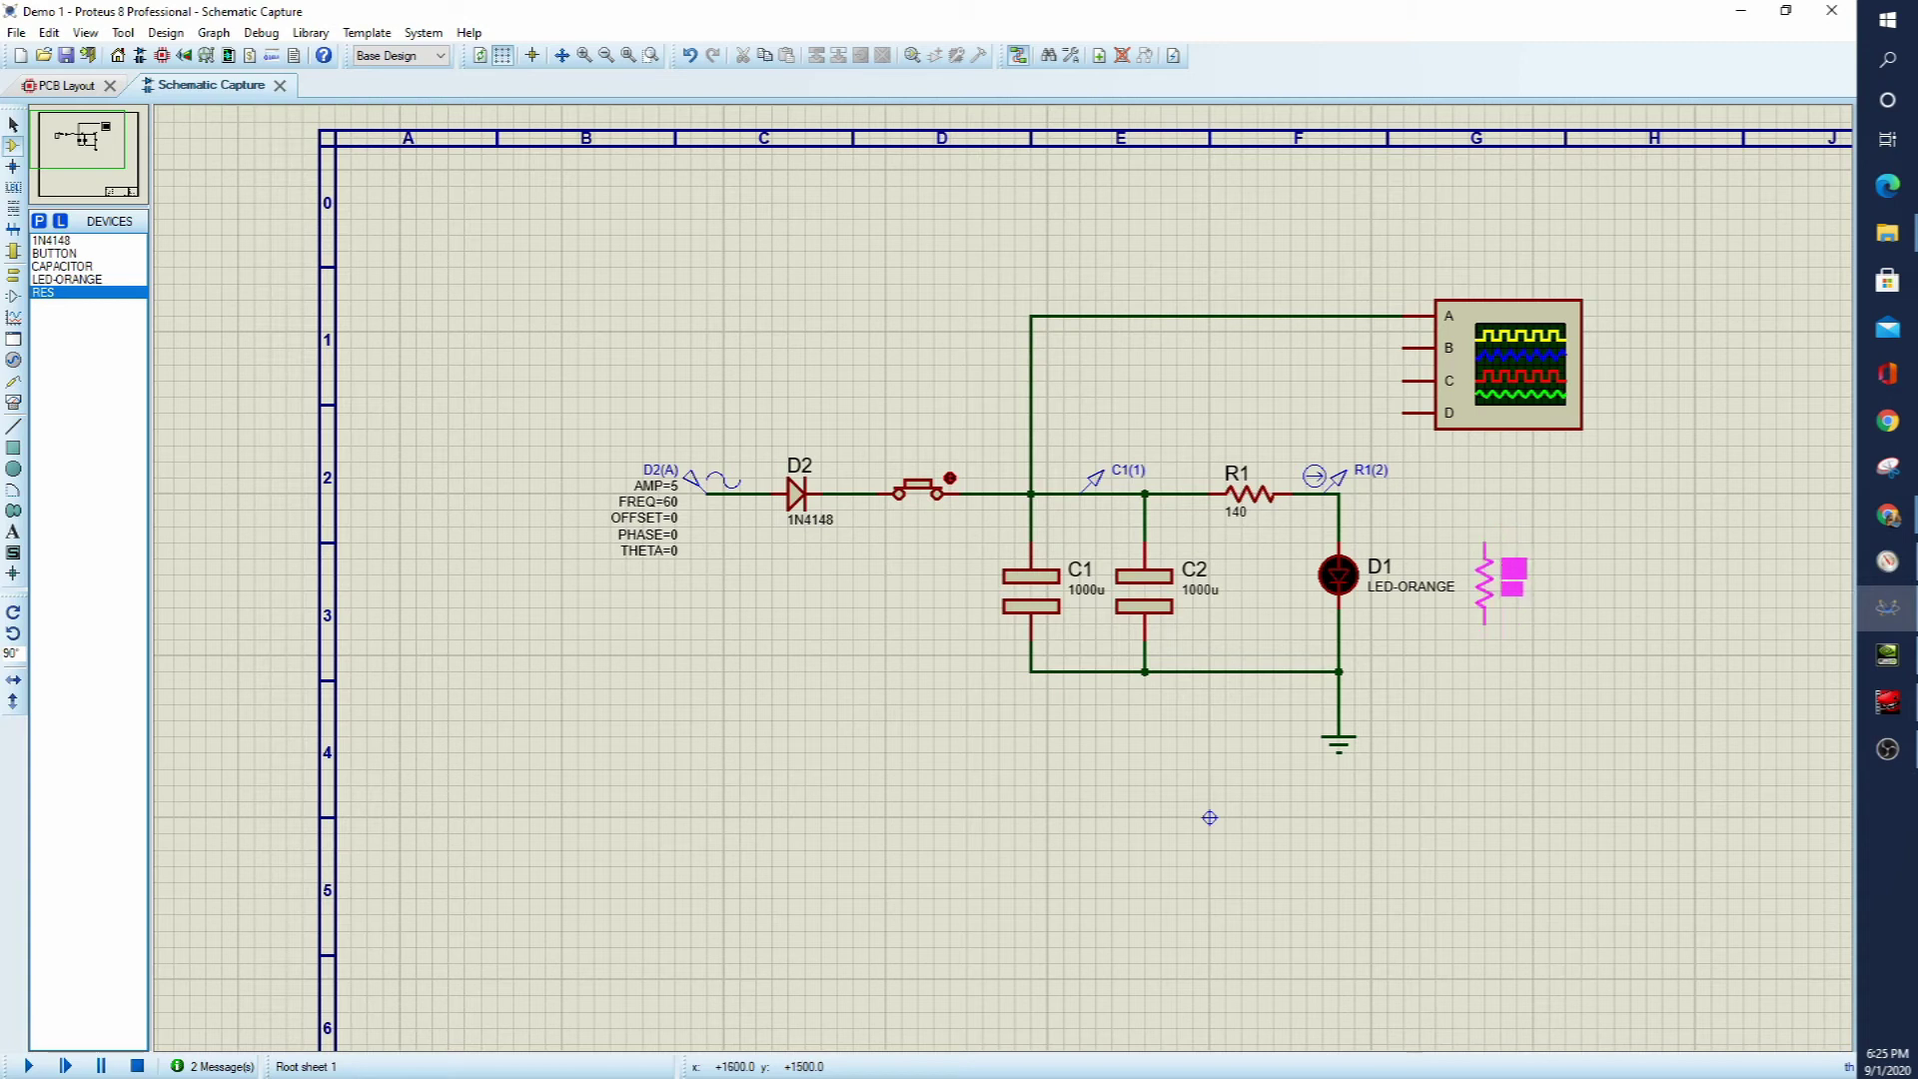
left_click(1485, 582)
- Wire R2's bottom to ground and its top to the C2/R1 node, replacing the R1/D1 wire
left_click(1485, 545)
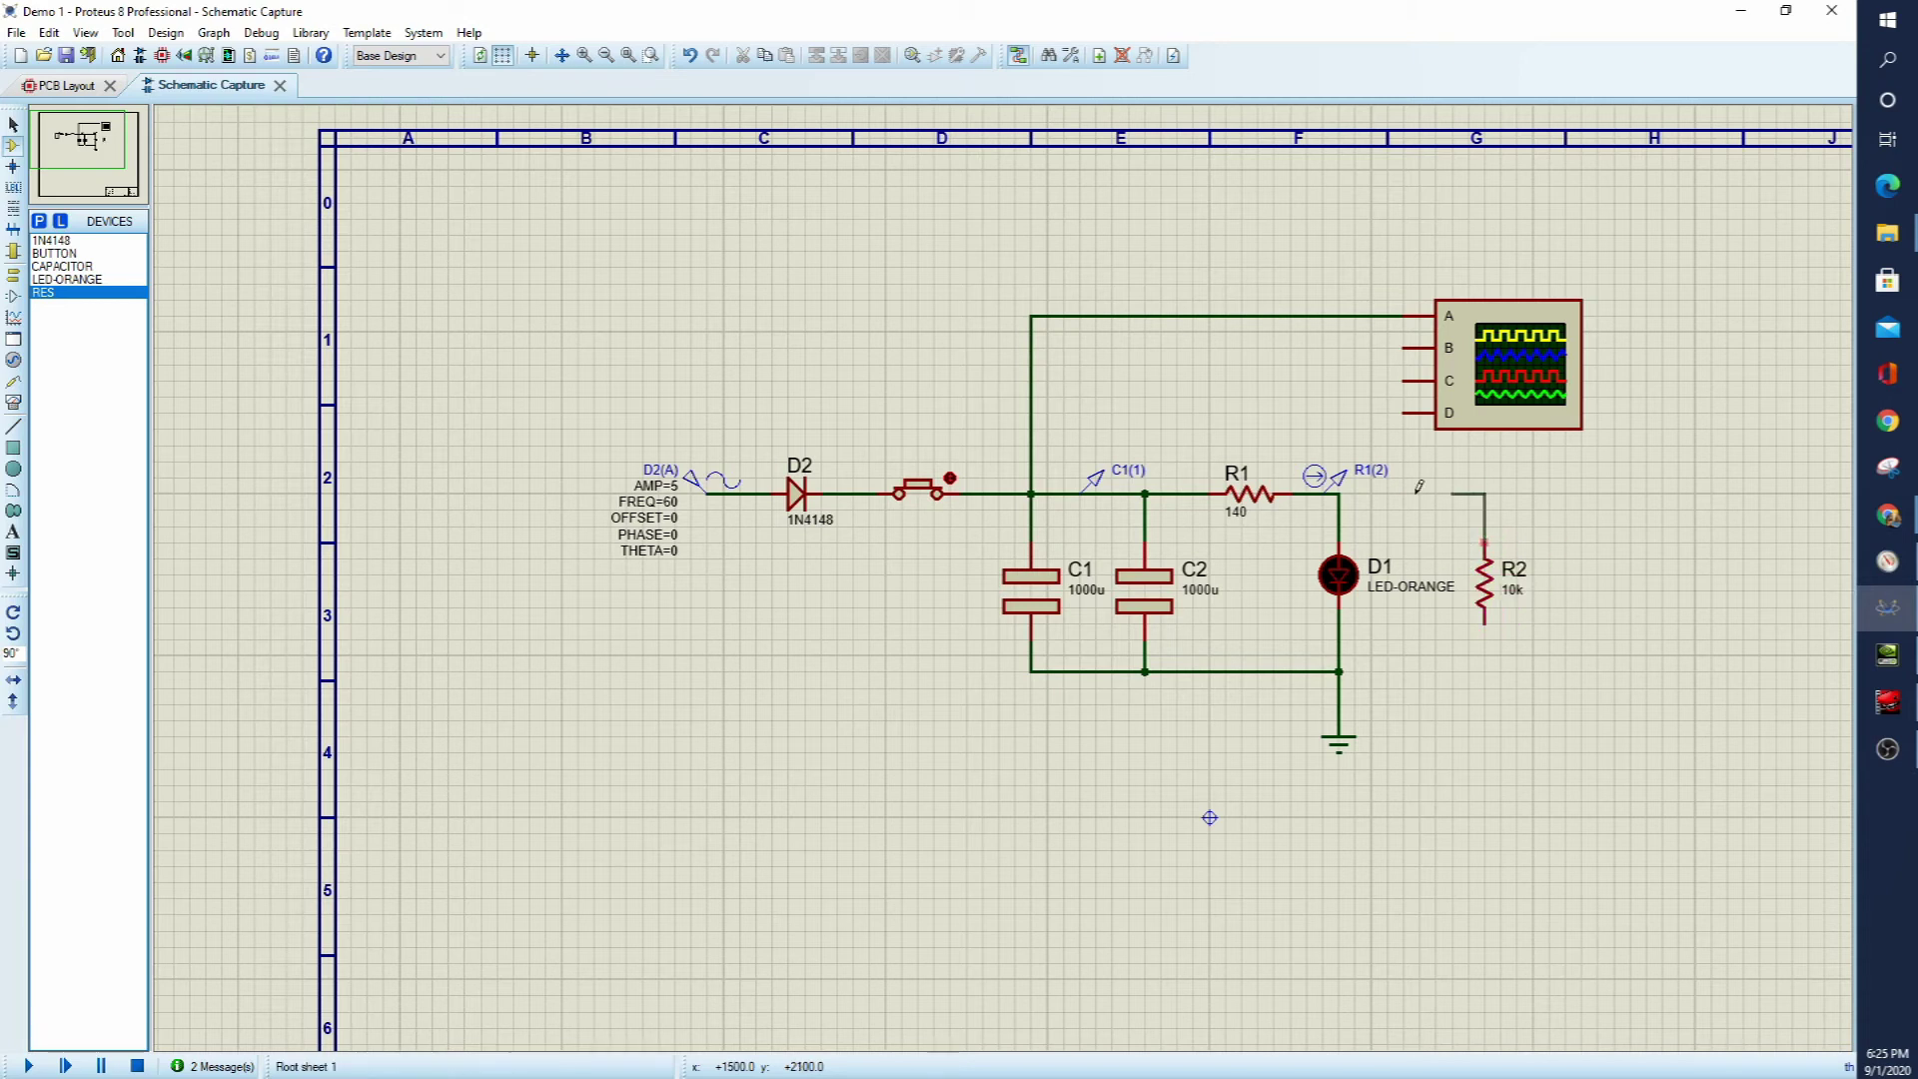
left_click(1339, 493)
left_click(1486, 621)
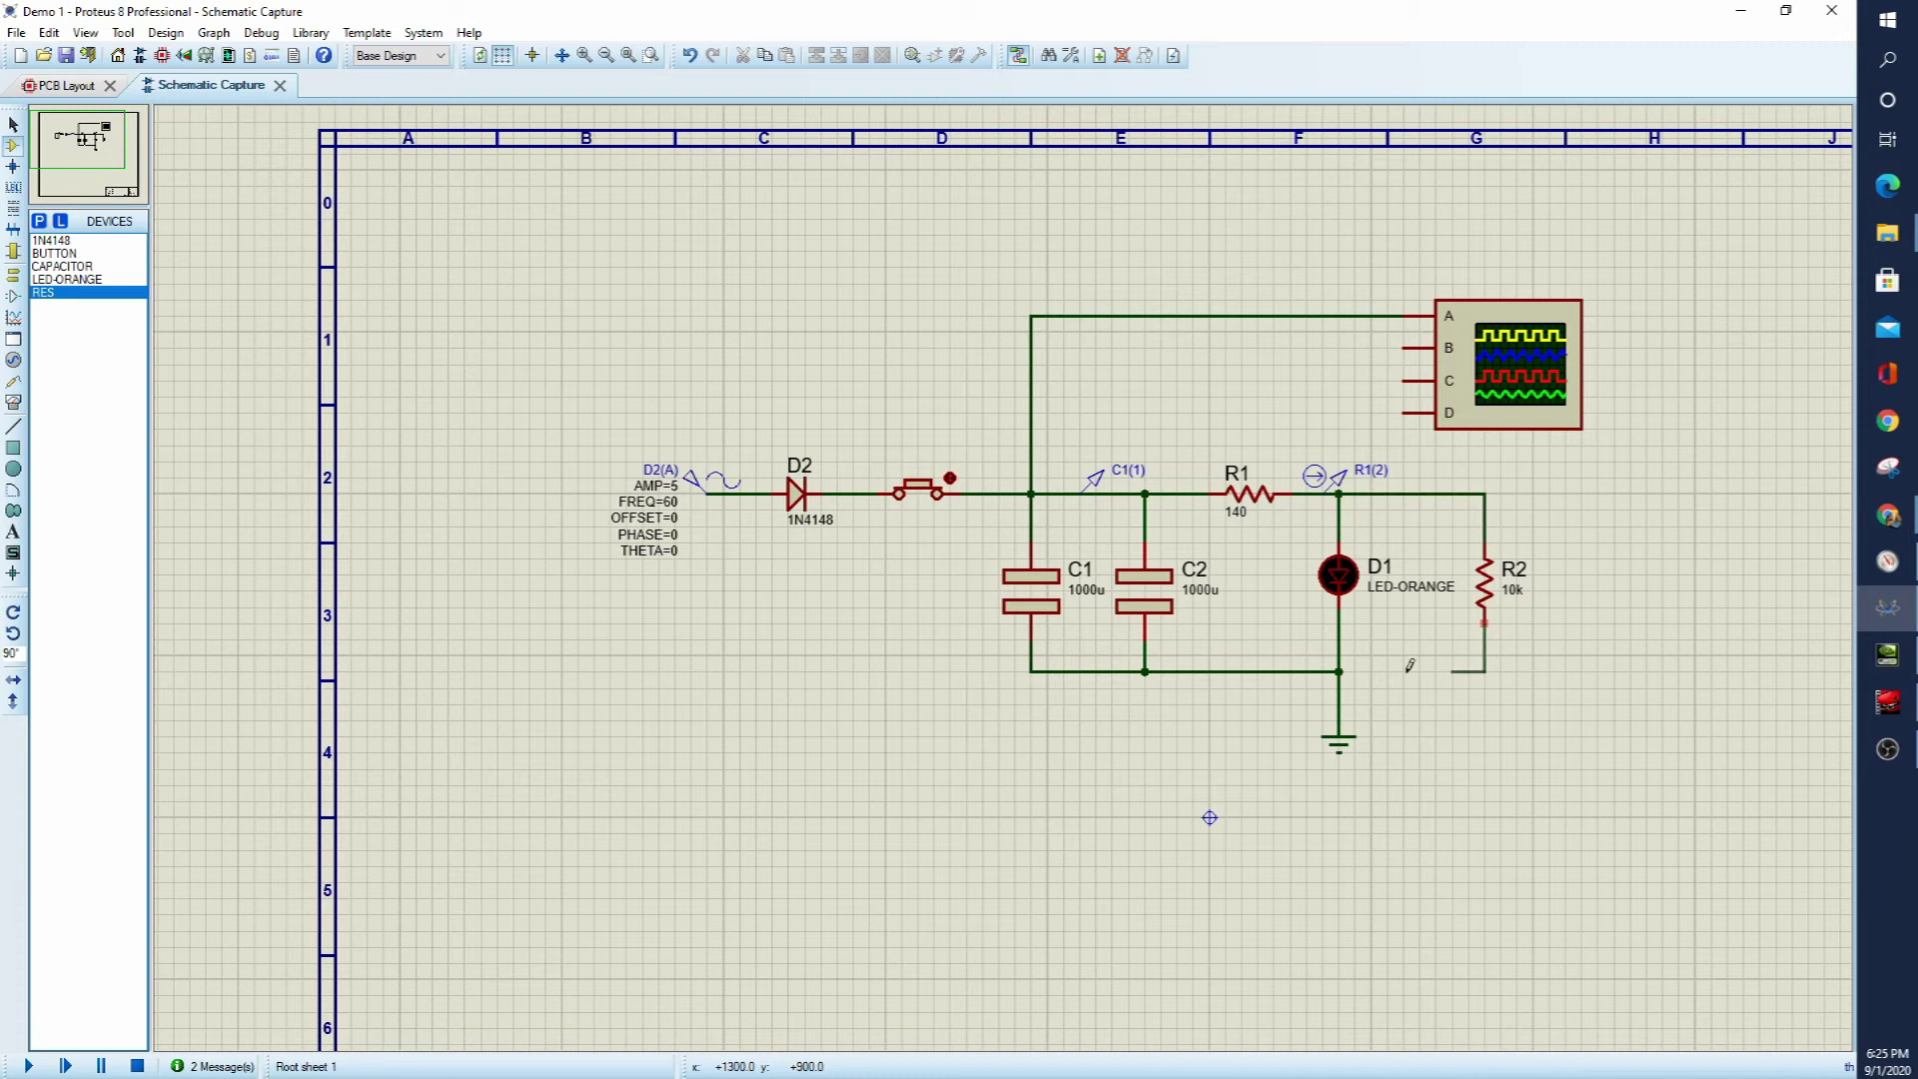
left_click(1341, 671)
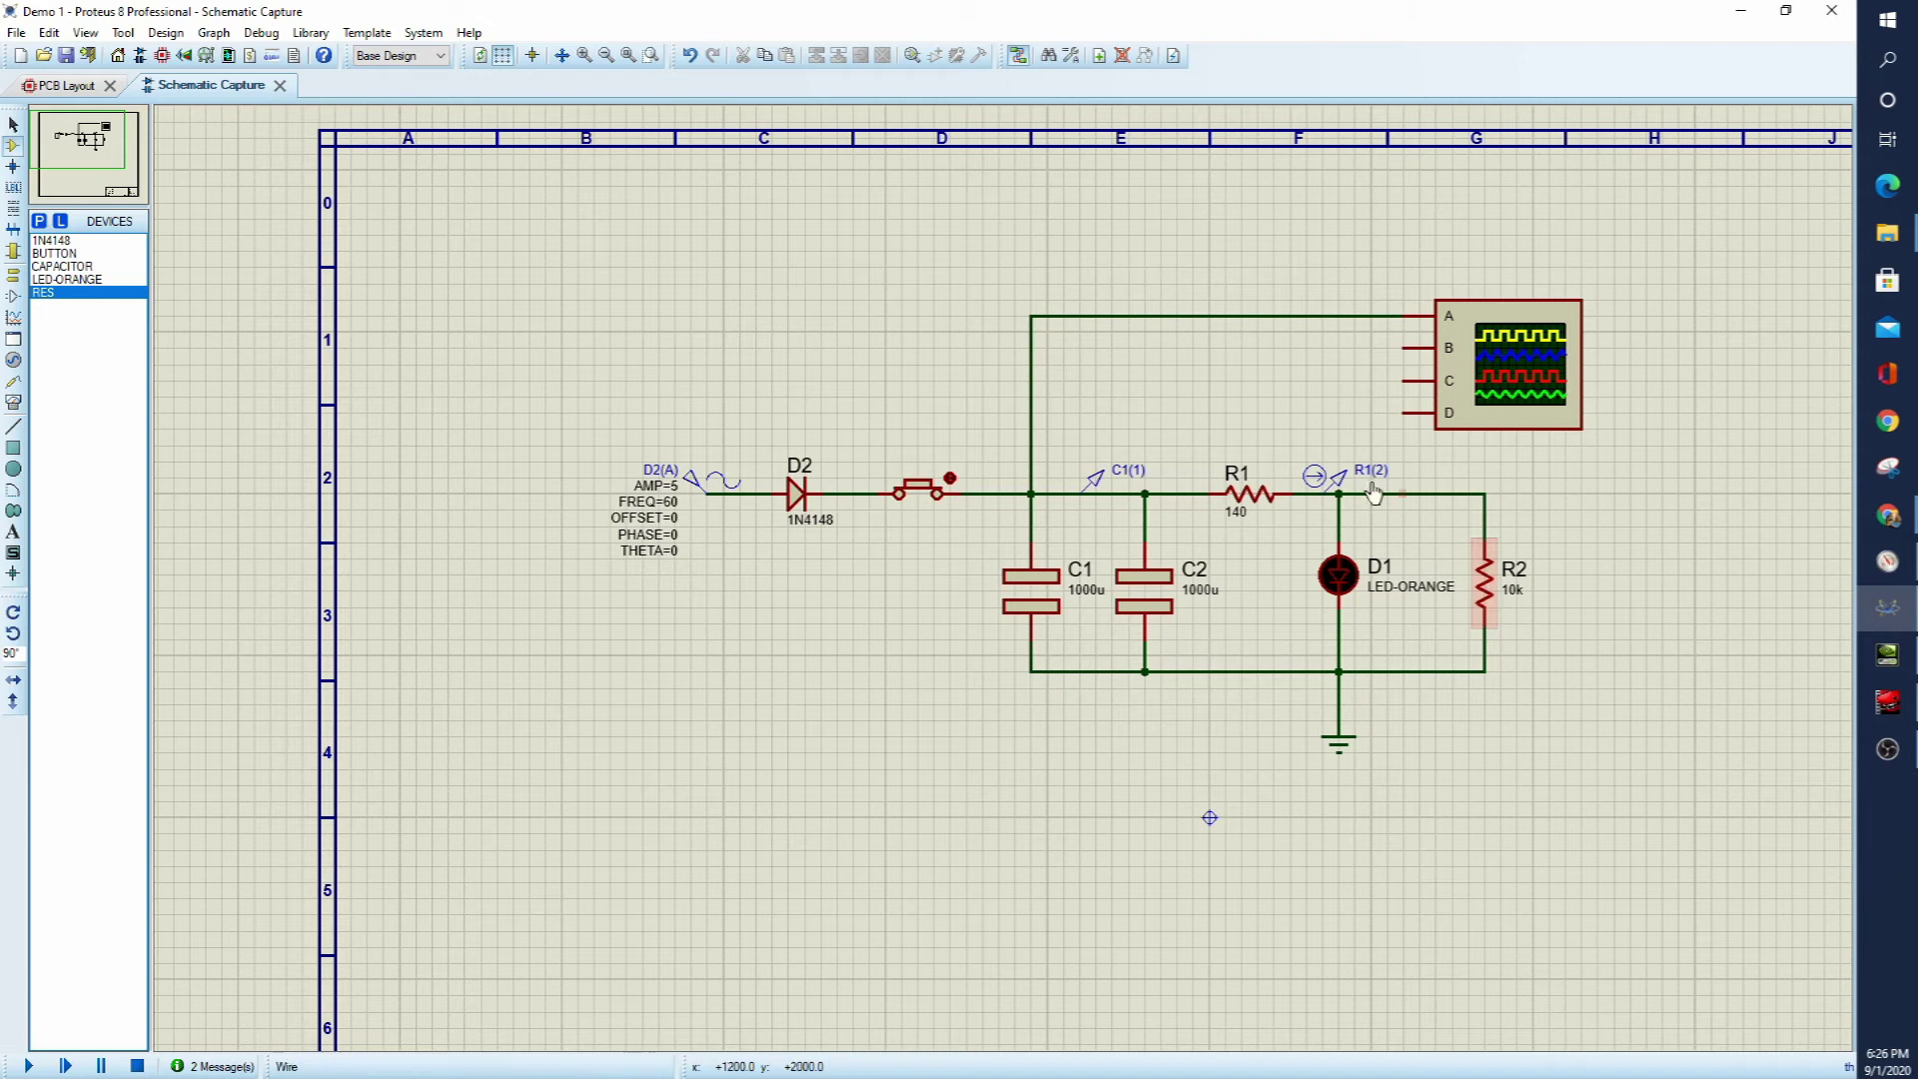
right_click(1431, 492)
right_click(1431, 491)
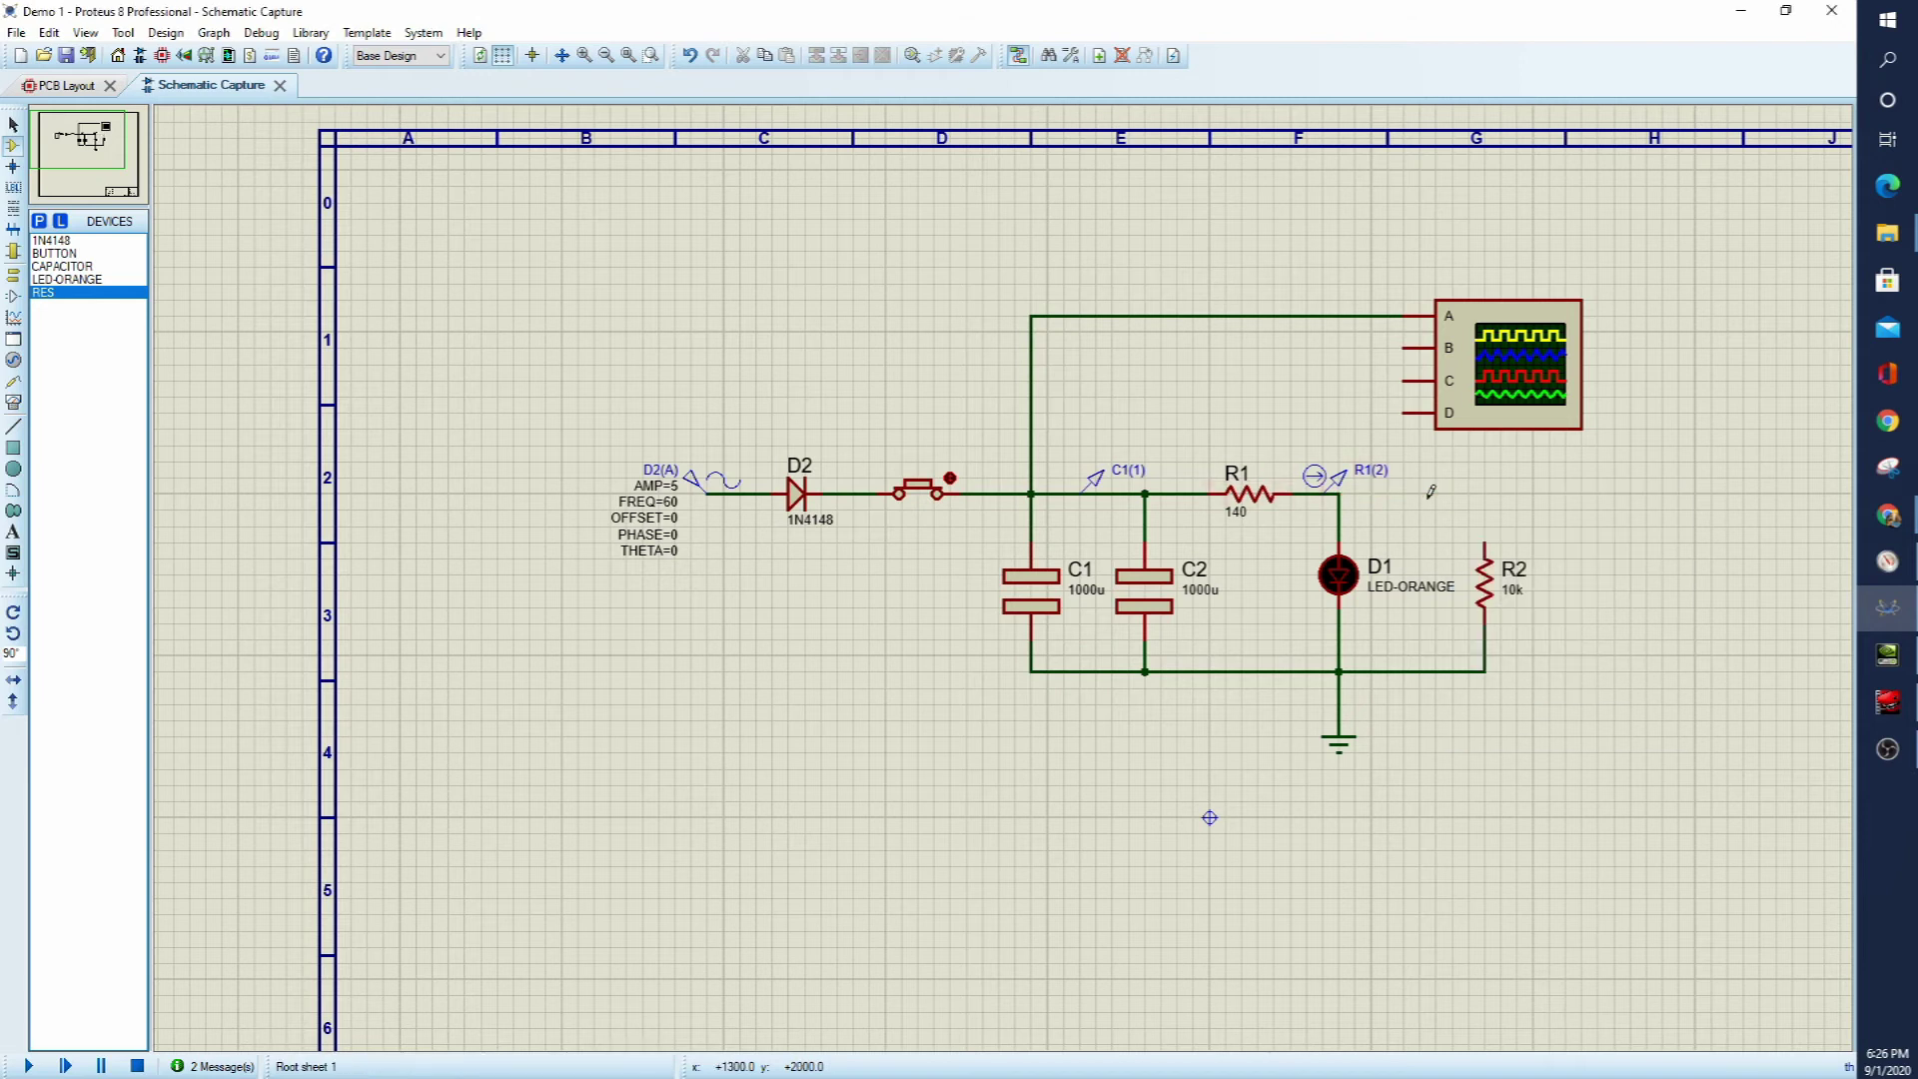
left_click(1482, 531)
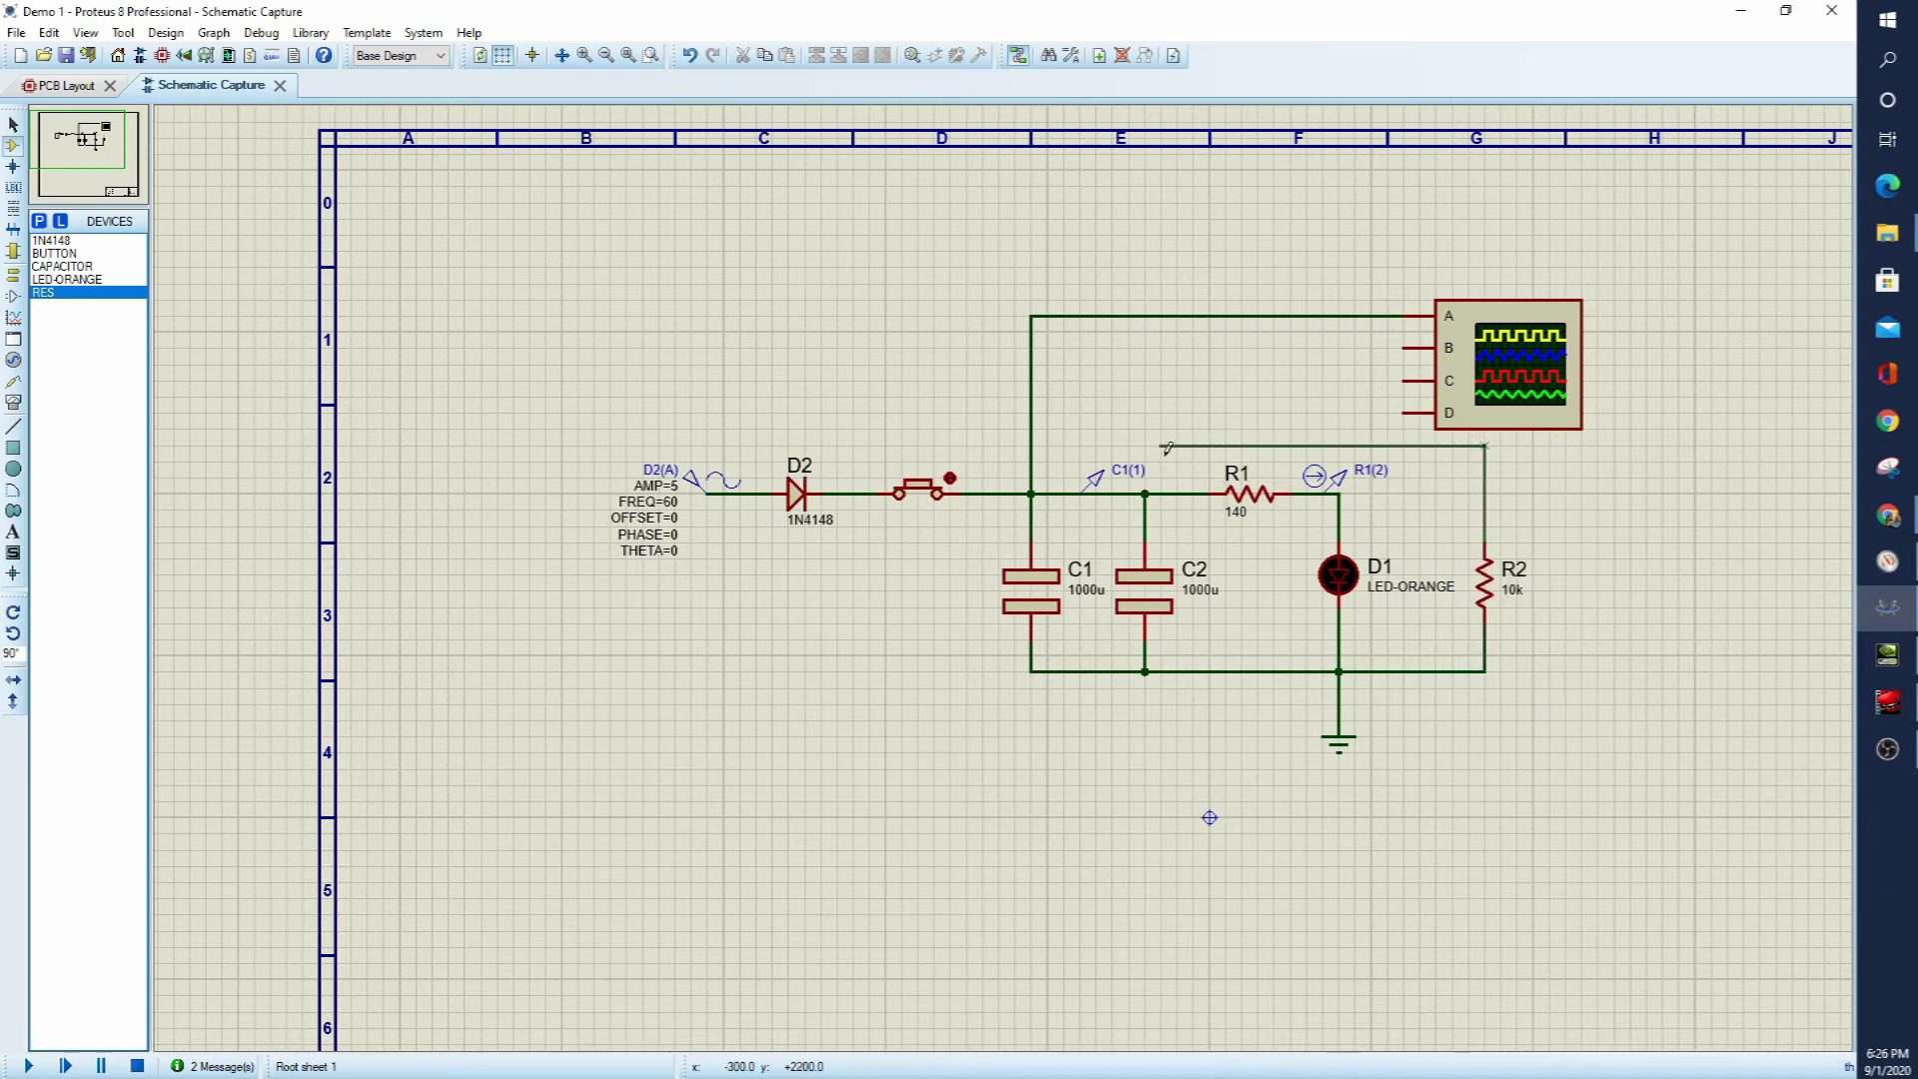
left_click(1145, 494)
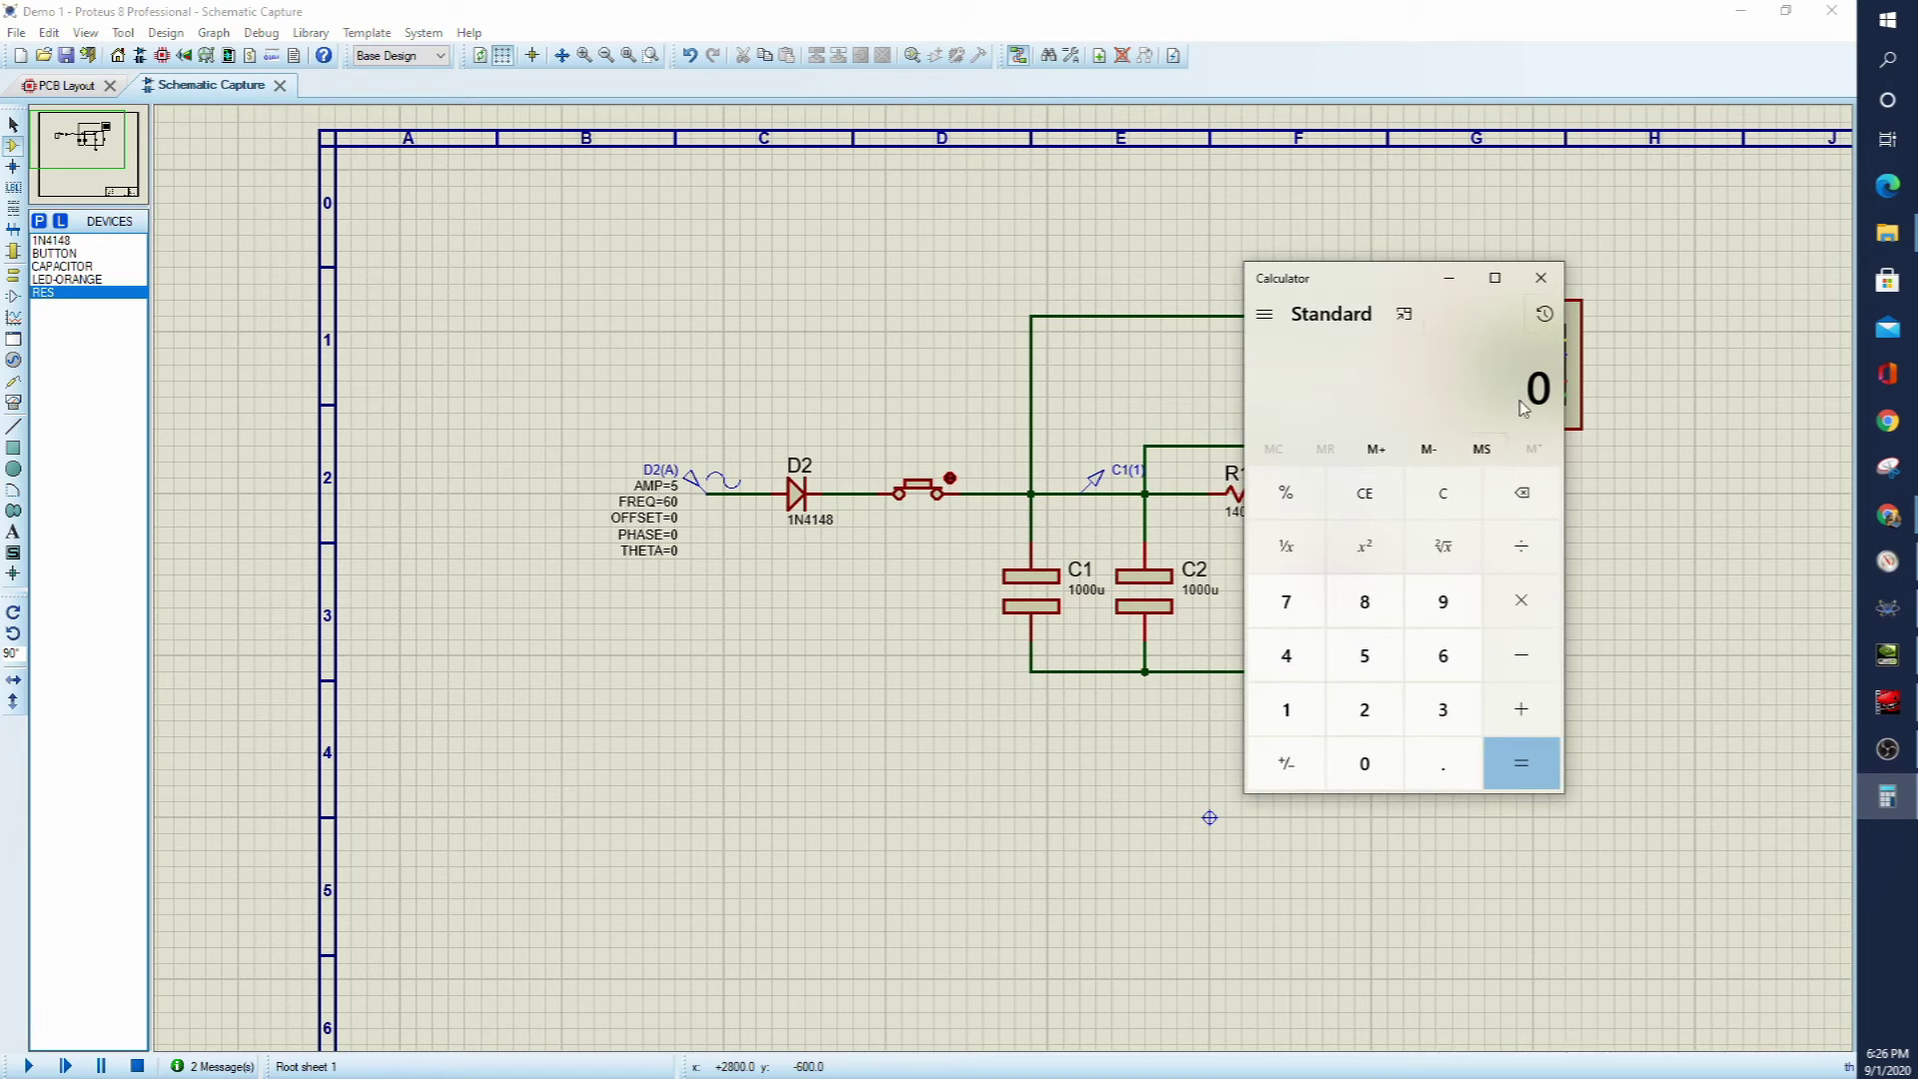
- Calculate 5 ÷ 0.1 = 50 in Calculator, then close it
key("5")
type("0.1")
key("Return")
left_click(1540, 278)
- Set R2's value to 50 and place a current probe on the wire above R1
double_click(1512, 590)
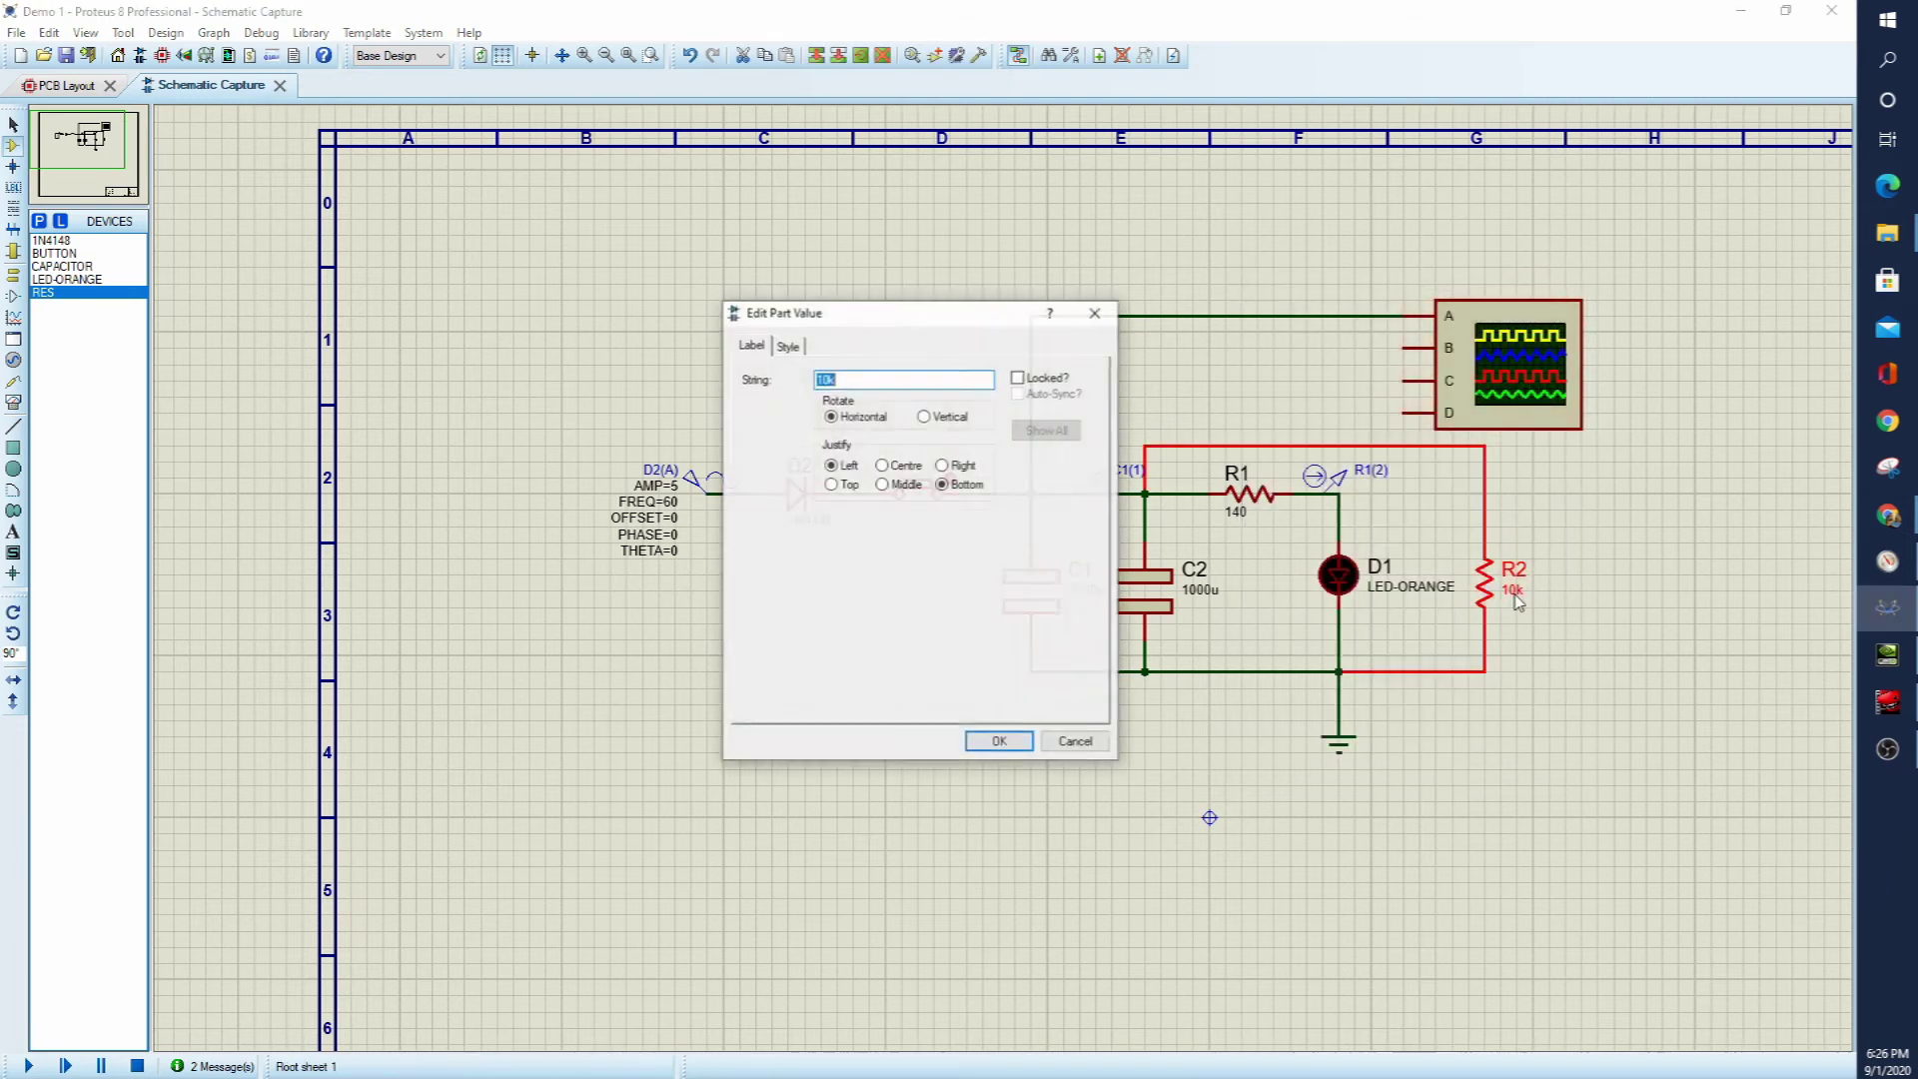
key("Return")
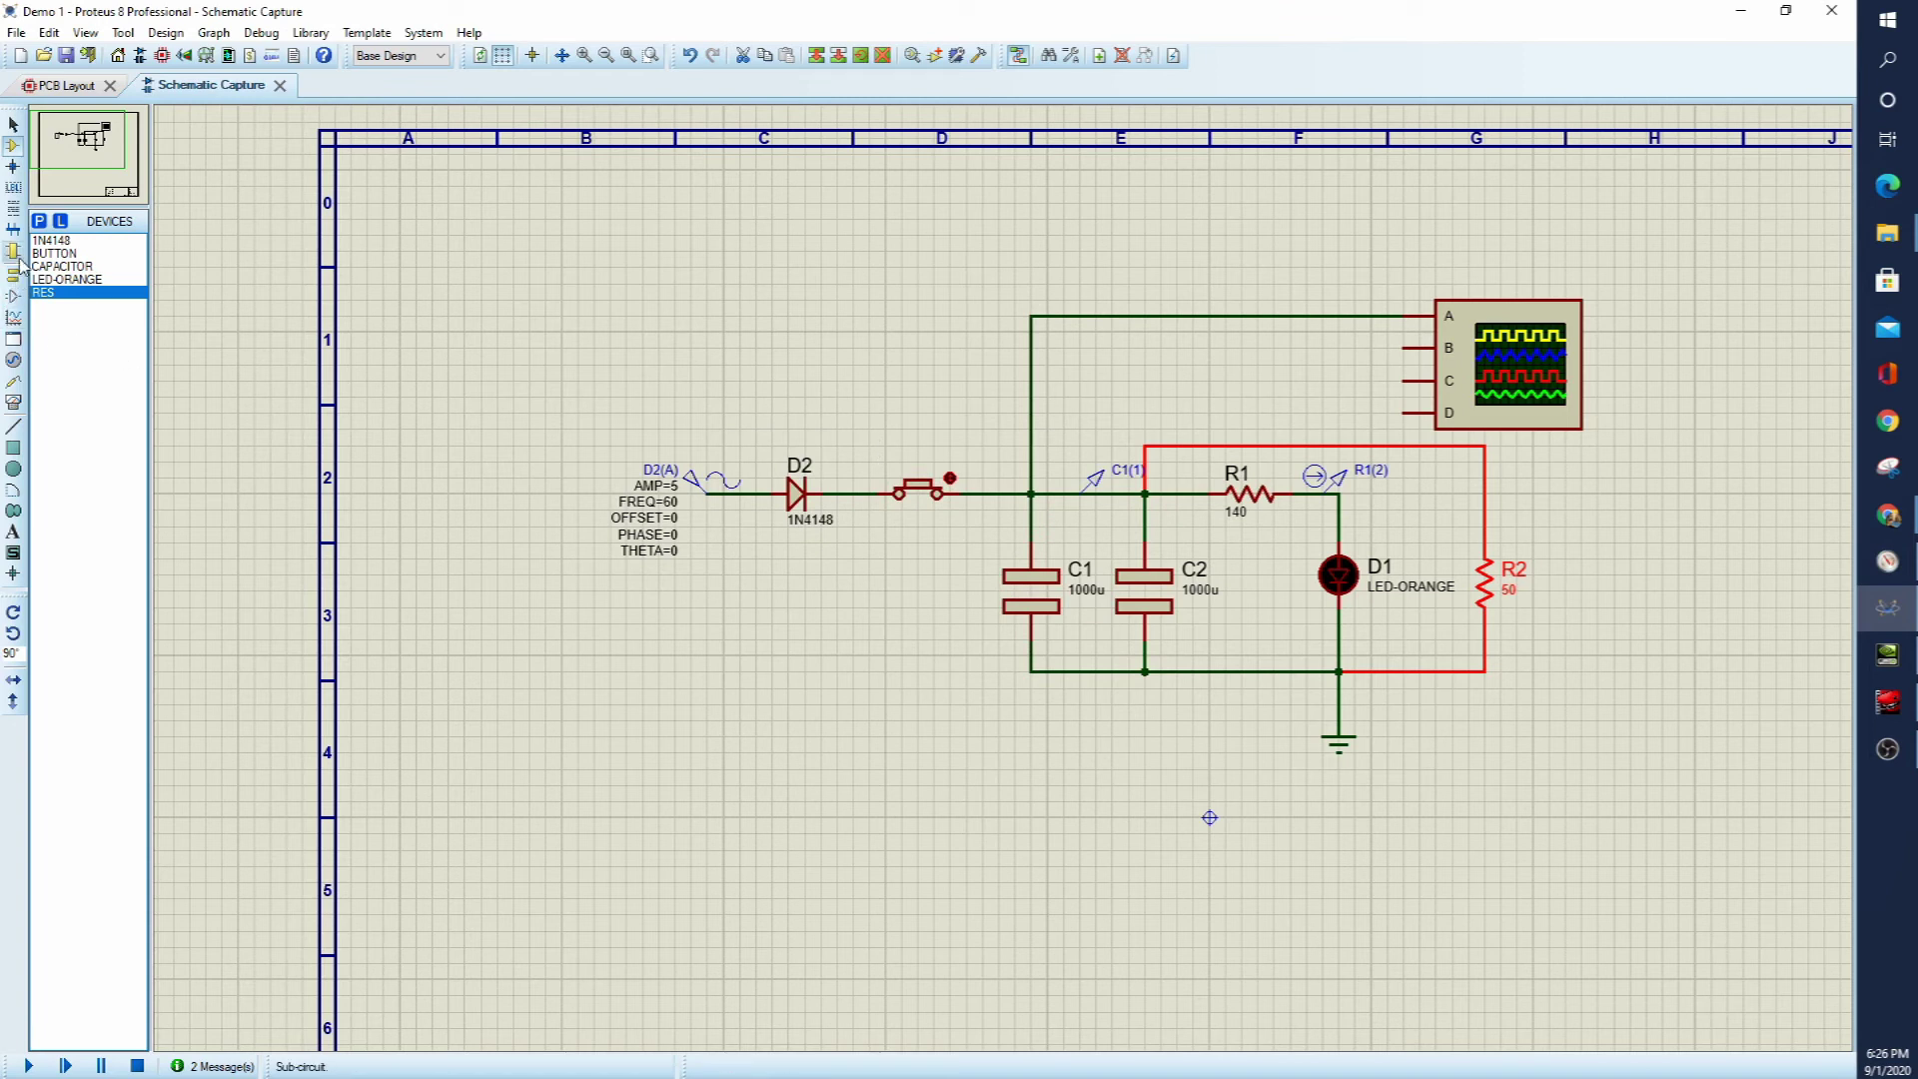
left_click(15, 382)
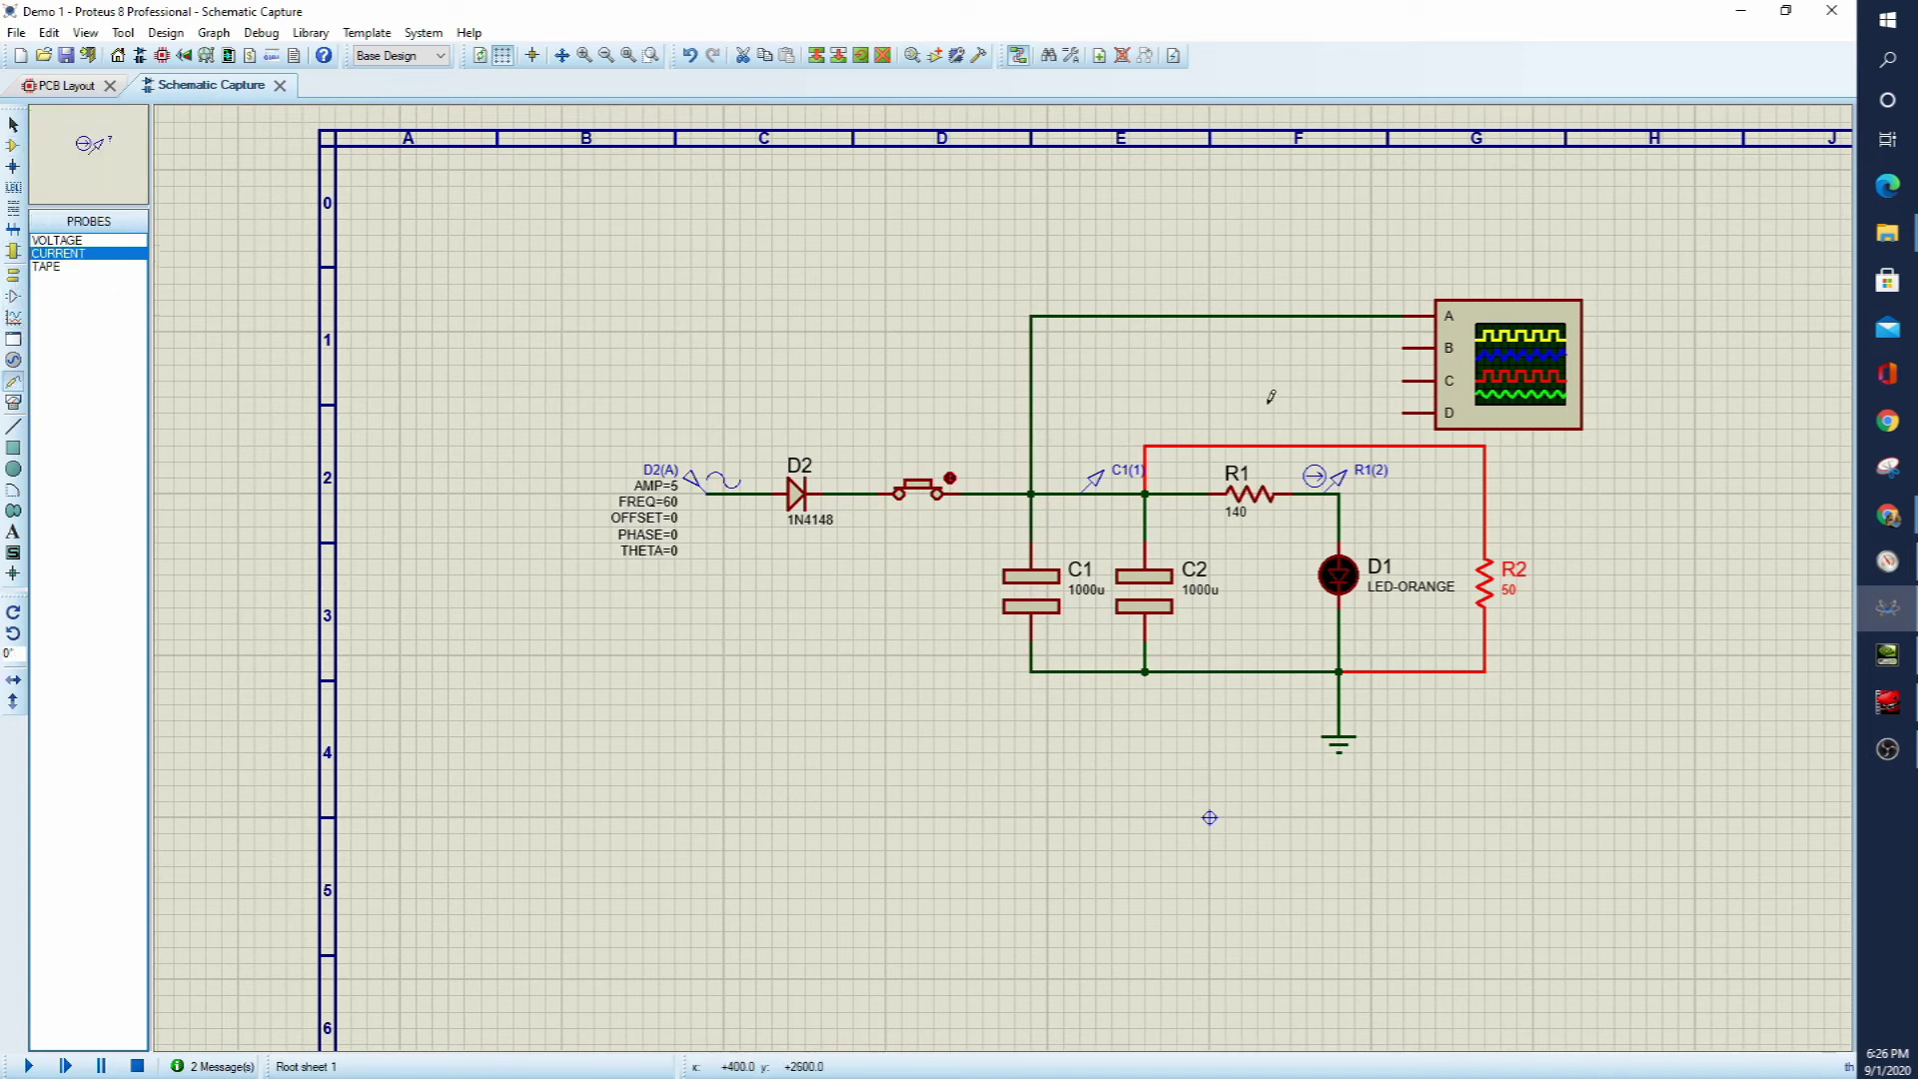
left_click(1219, 442)
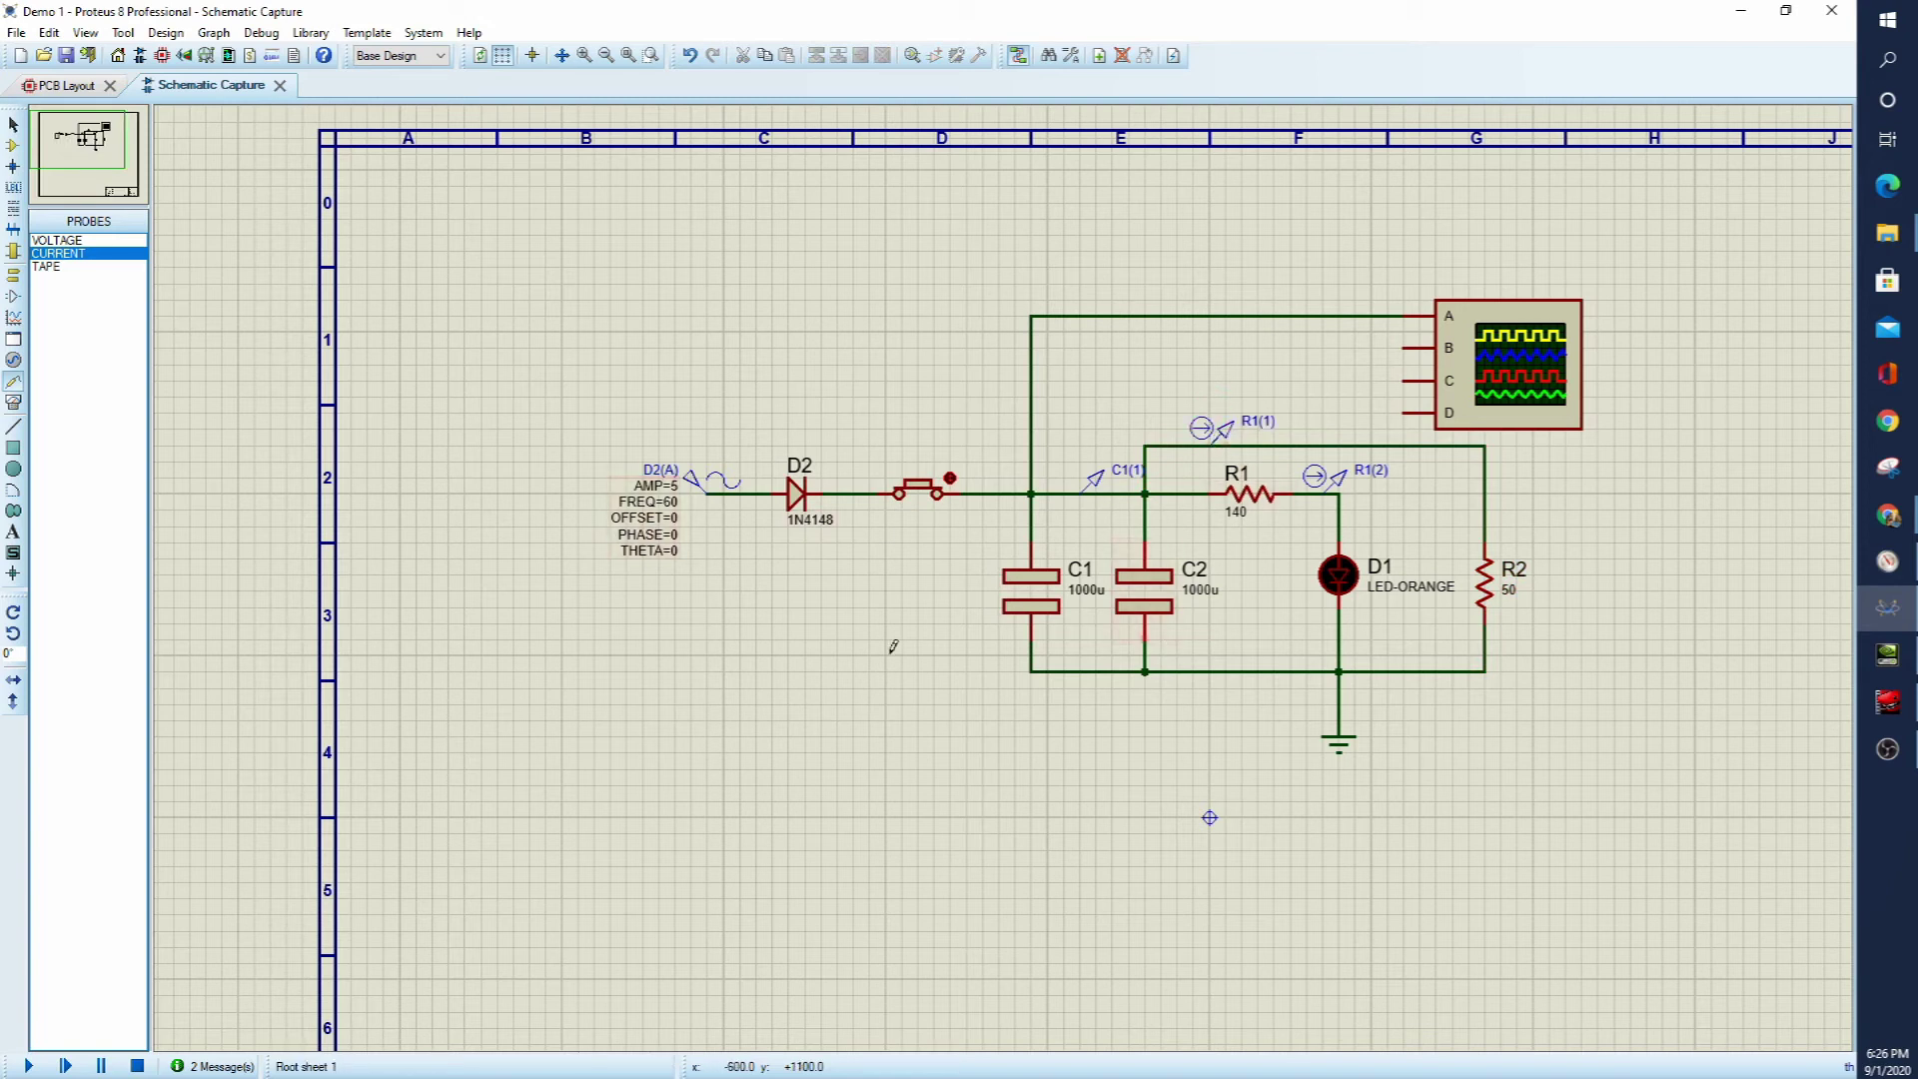
left_click(28, 1066)
left_click_drag(672, 481, 675, 604)
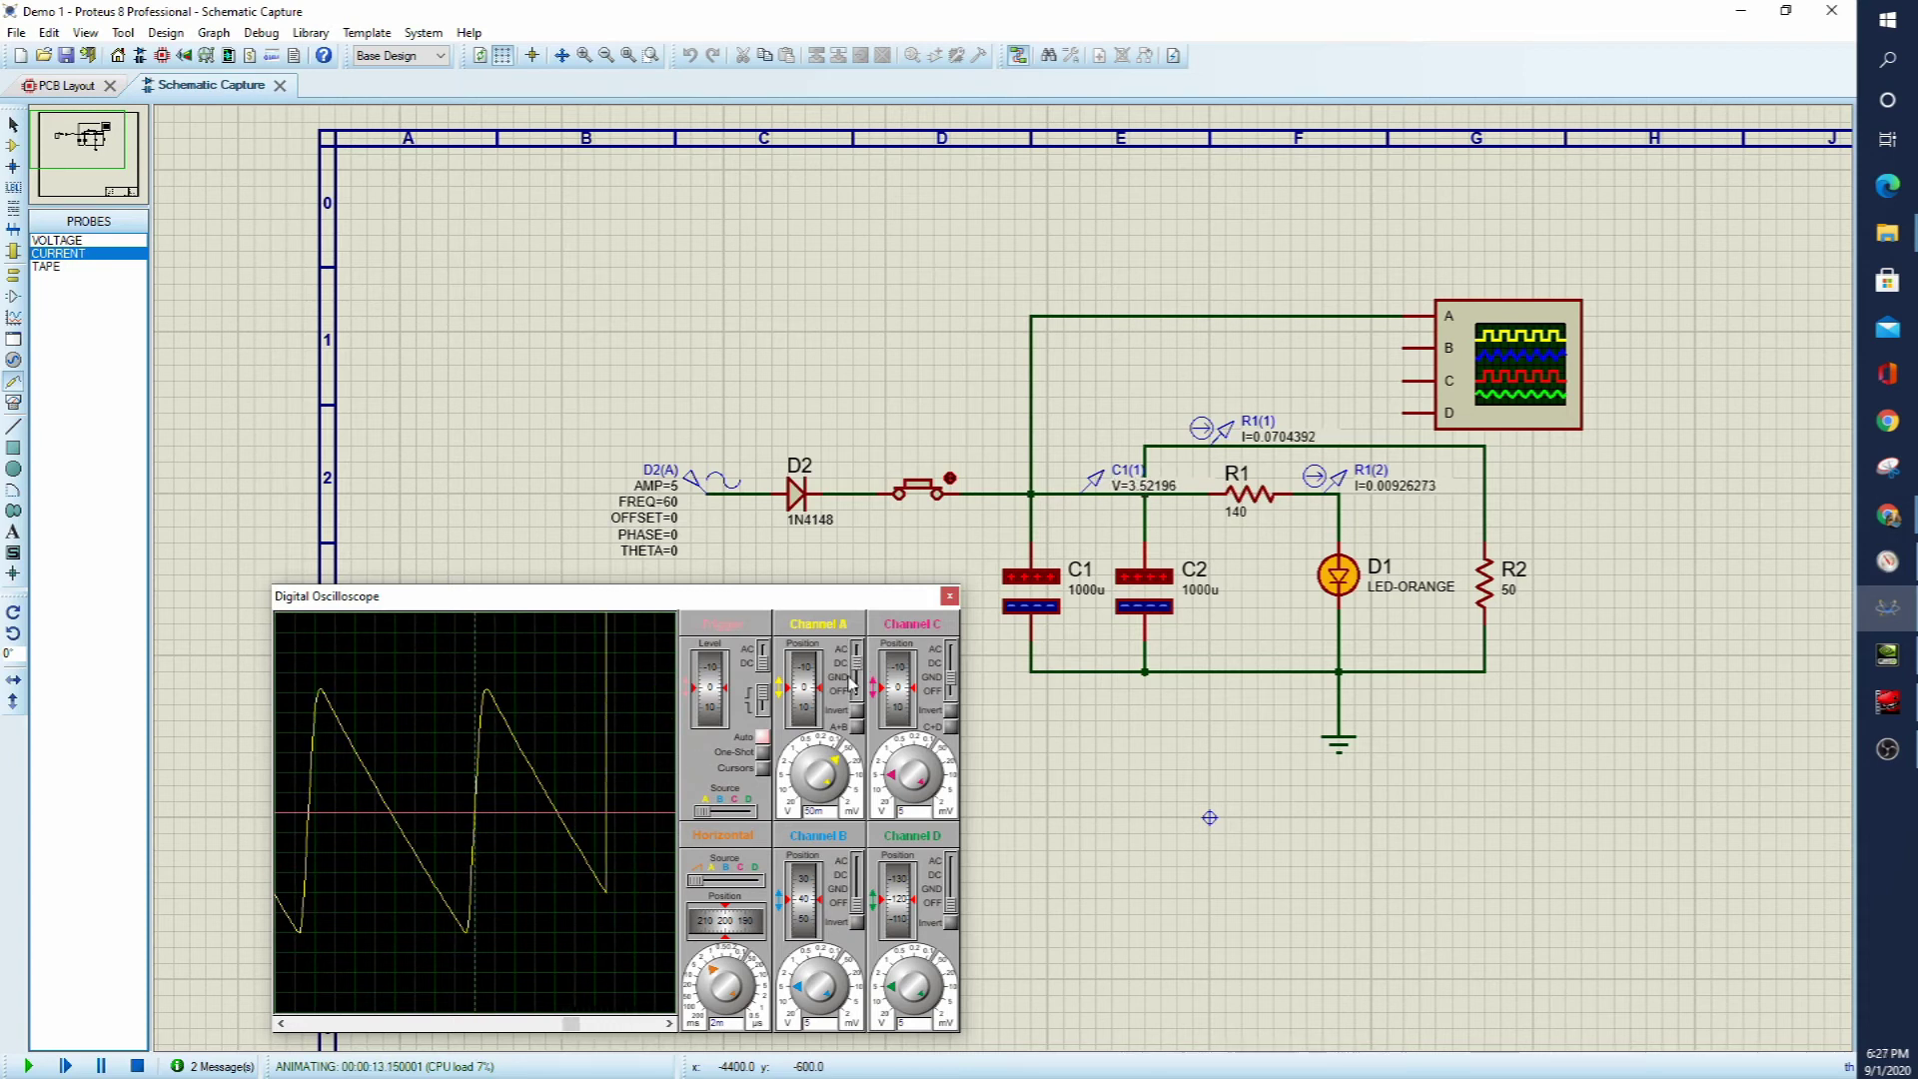
scroll(806, 761, "up", 4)
scroll(806, 761, "down", 2)
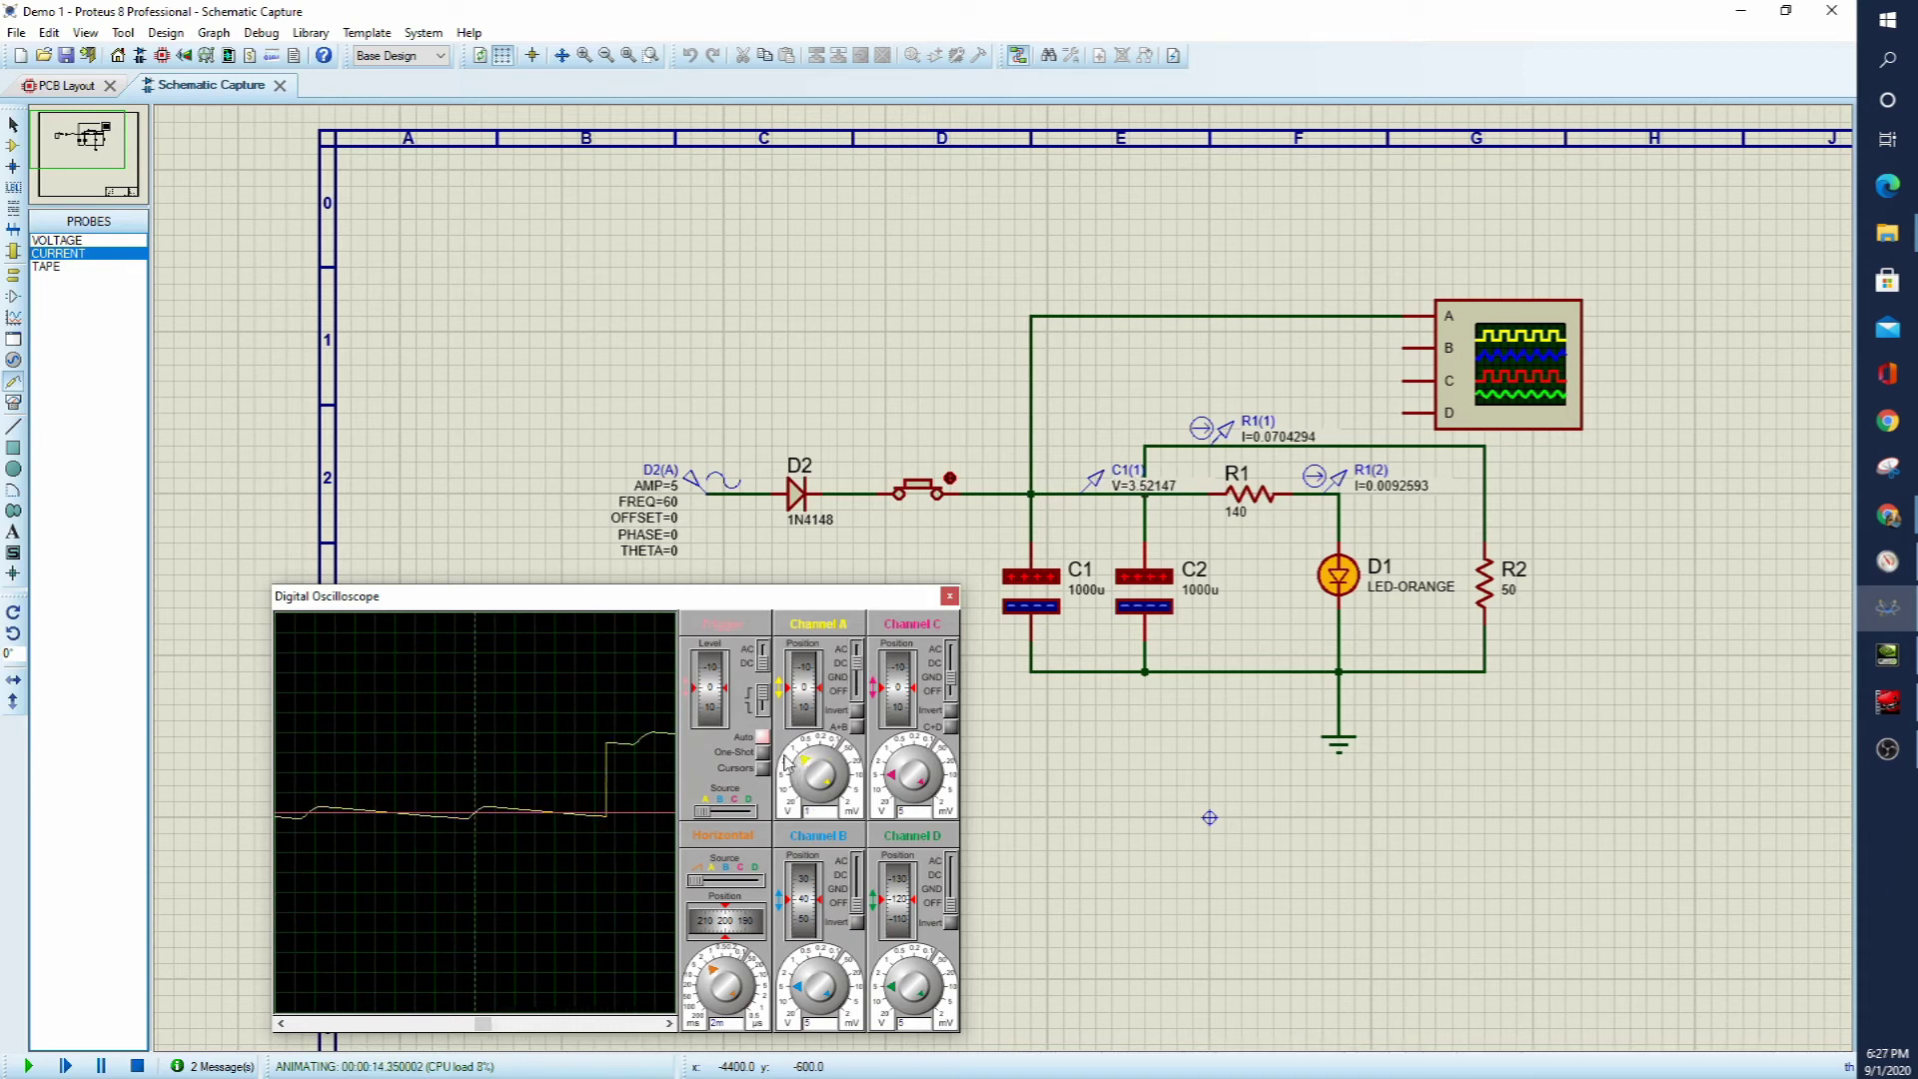
left_click(139, 1068)
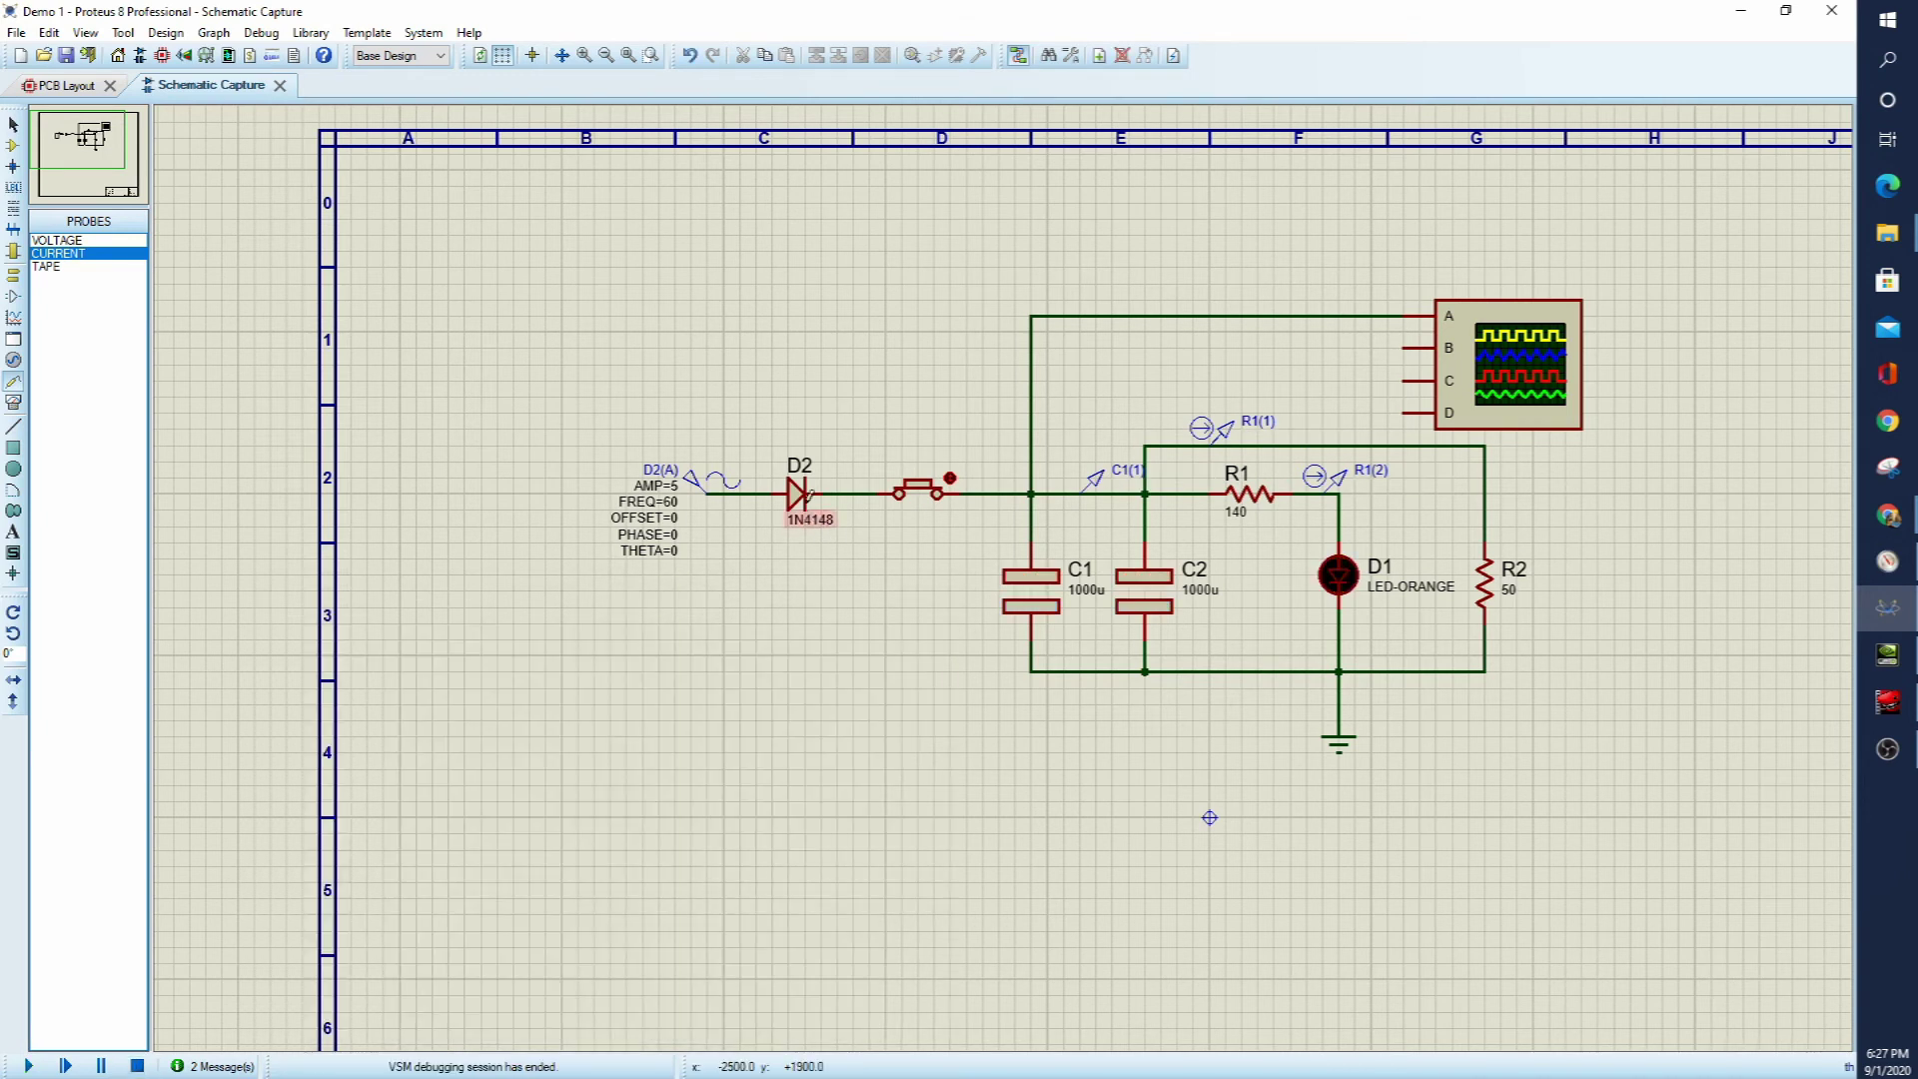
- Shift the sine generator and diode D2 further left to make room
left_click_drag(561, 411, 741, 624)
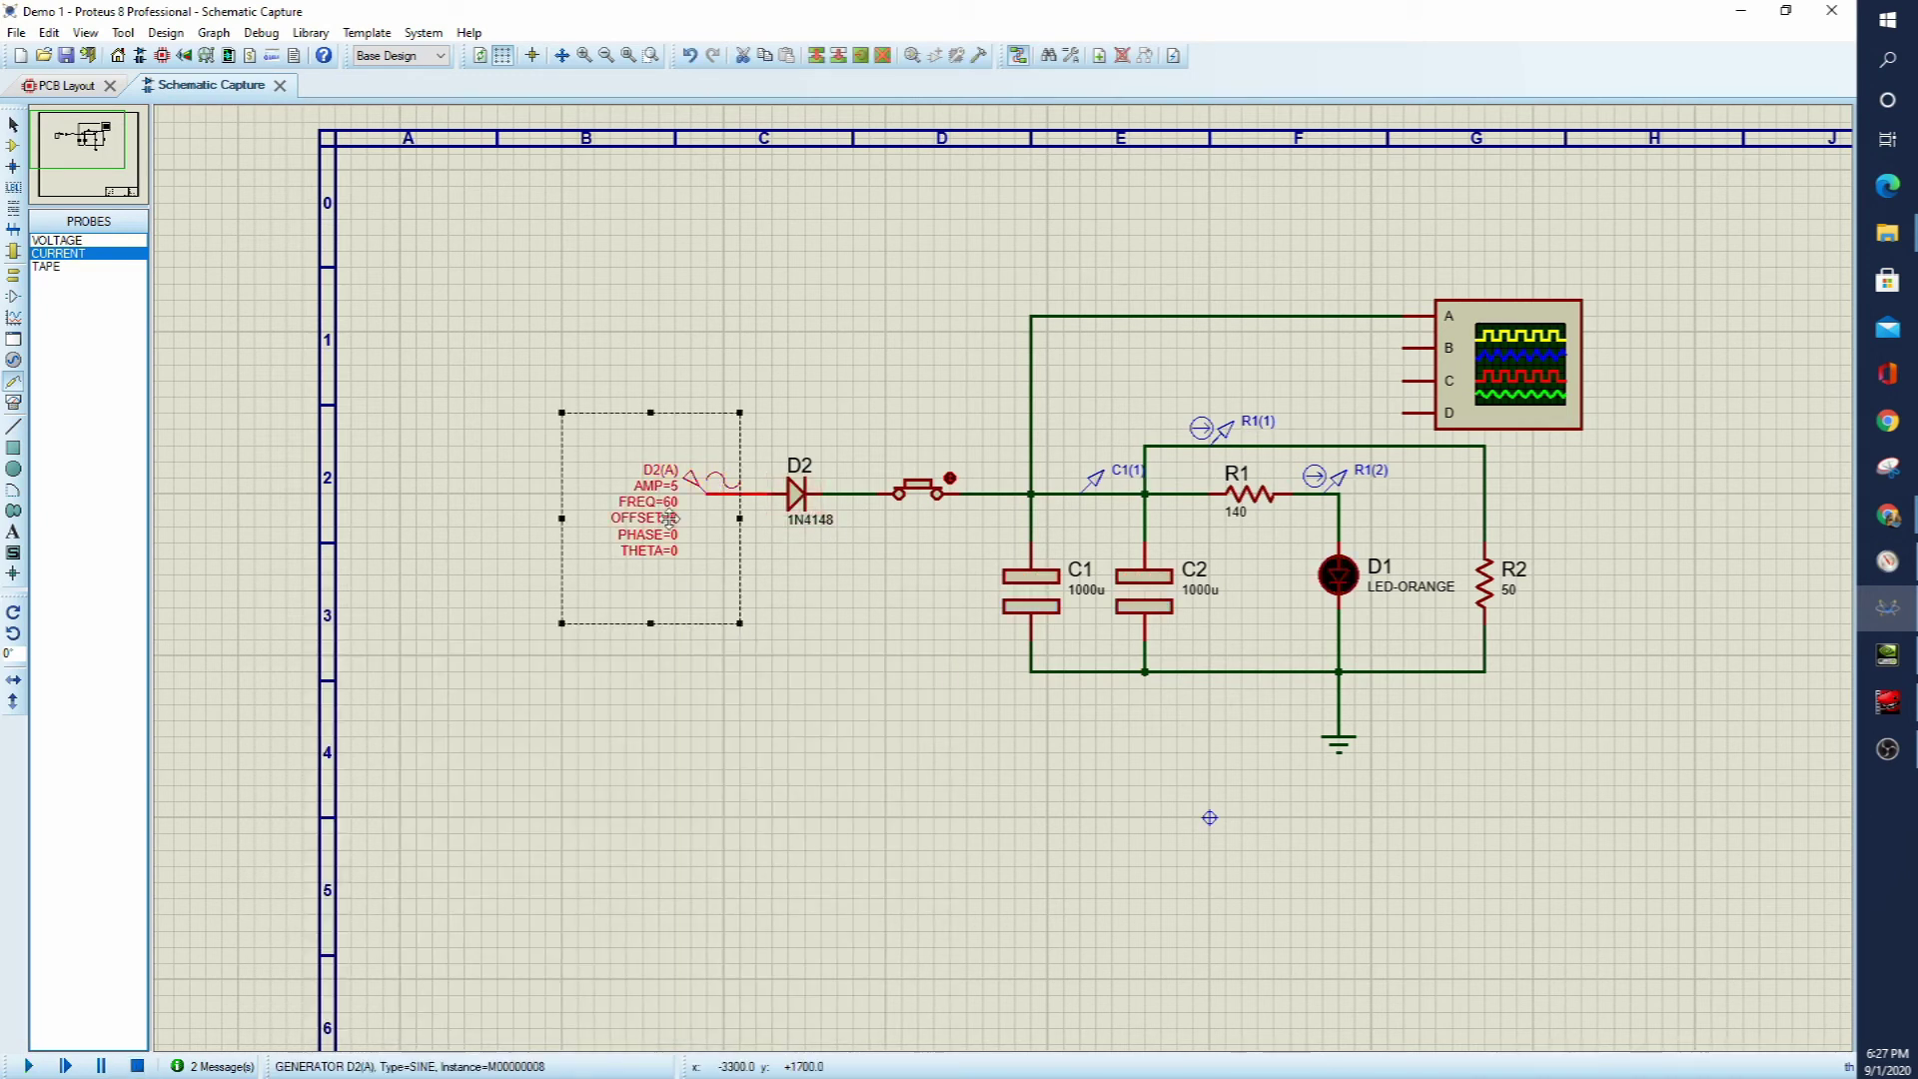
left_click_drag(581, 498, 451, 498)
left_click_drag(795, 490, 715, 492)
left_click(739, 408)
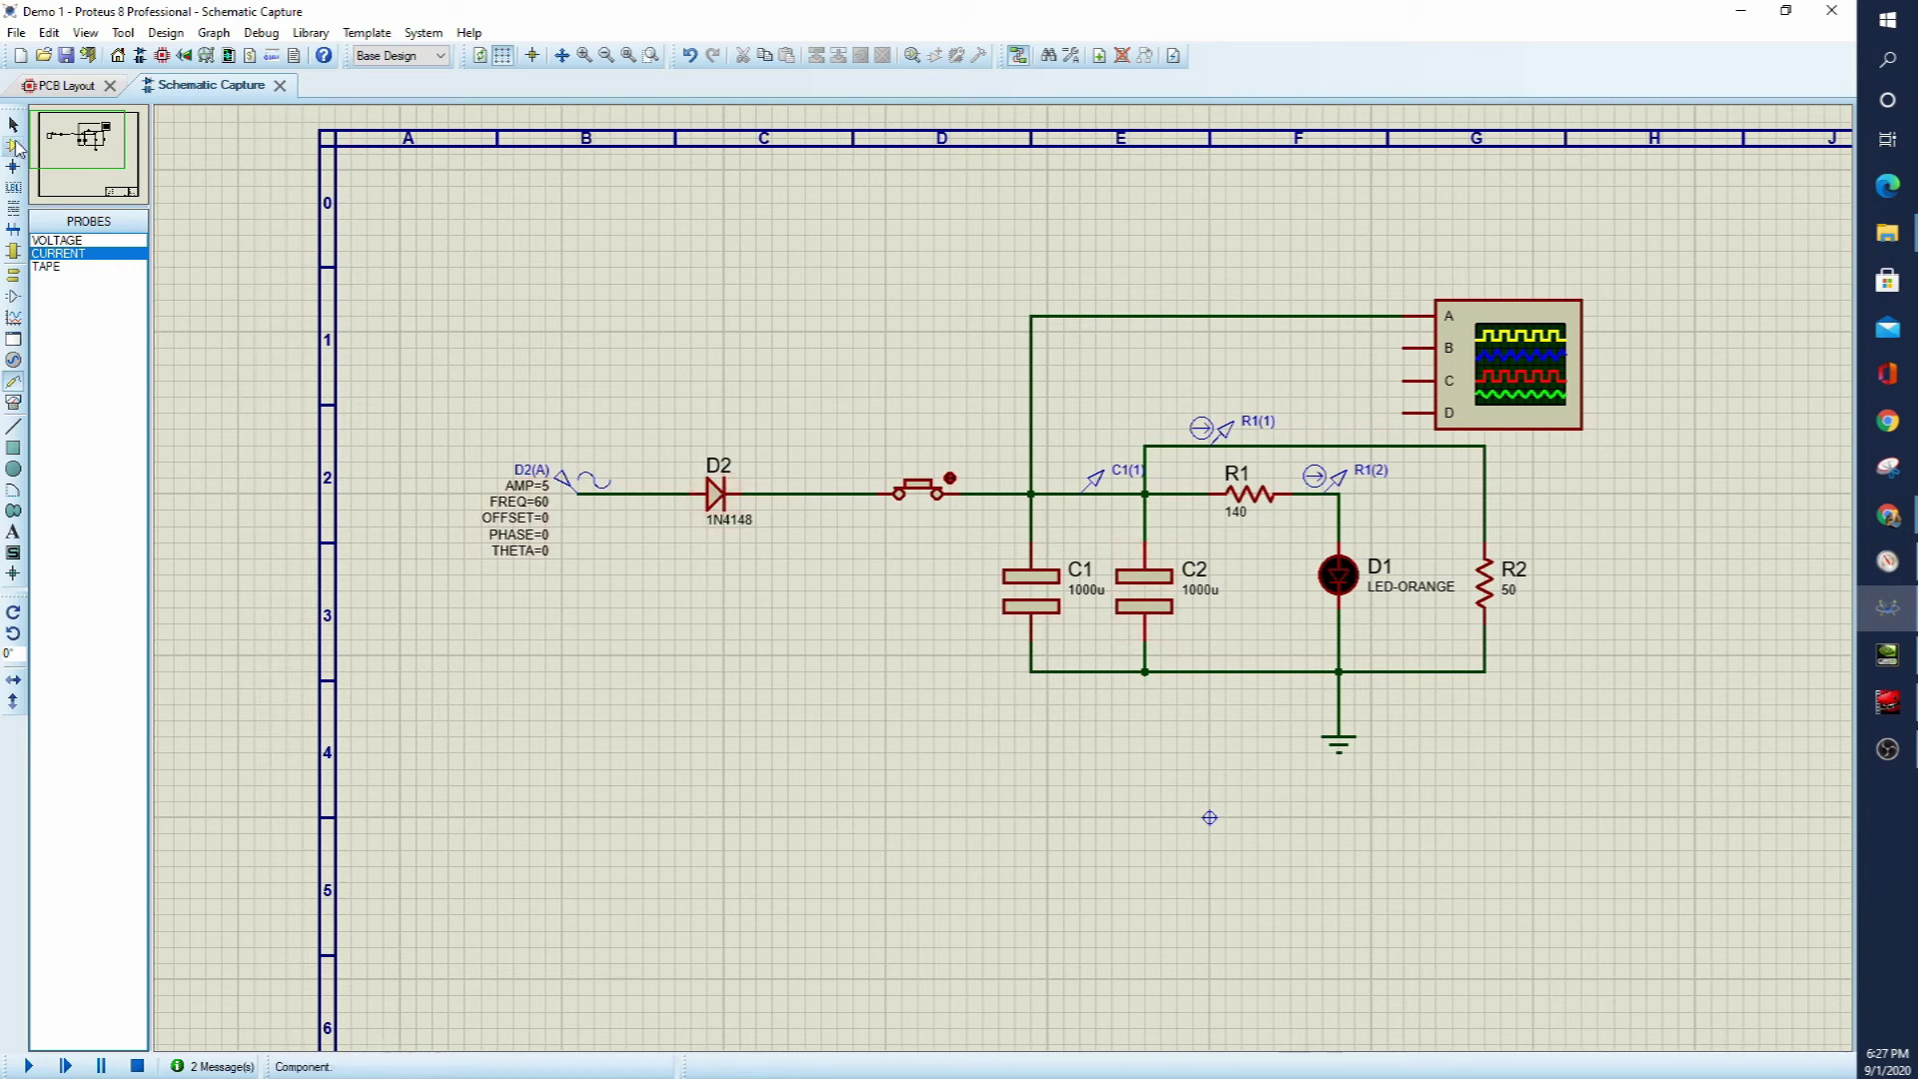
- Place 1N4148 diodes D3, D4 (rotated 180°) and D5 stacked below D2
left_click(13, 147)
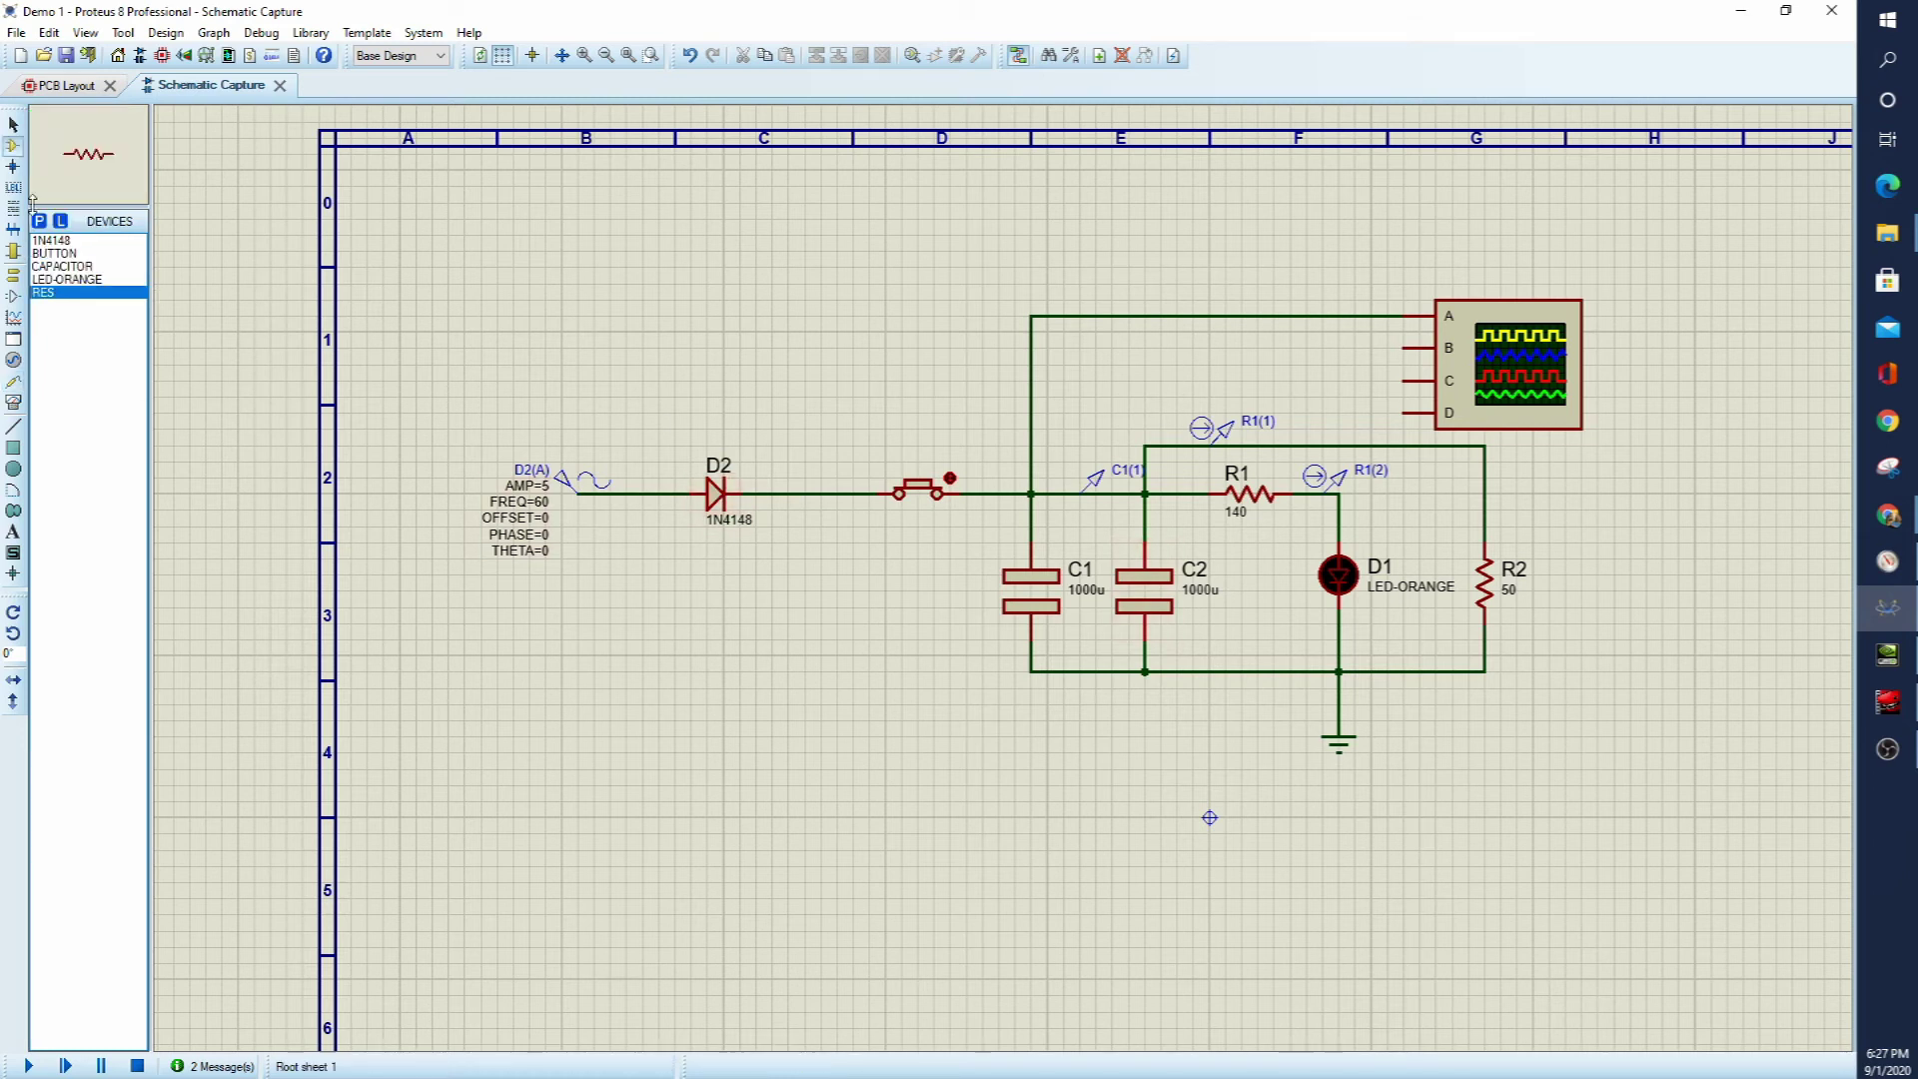
left_click(68, 241)
left_click(693, 574)
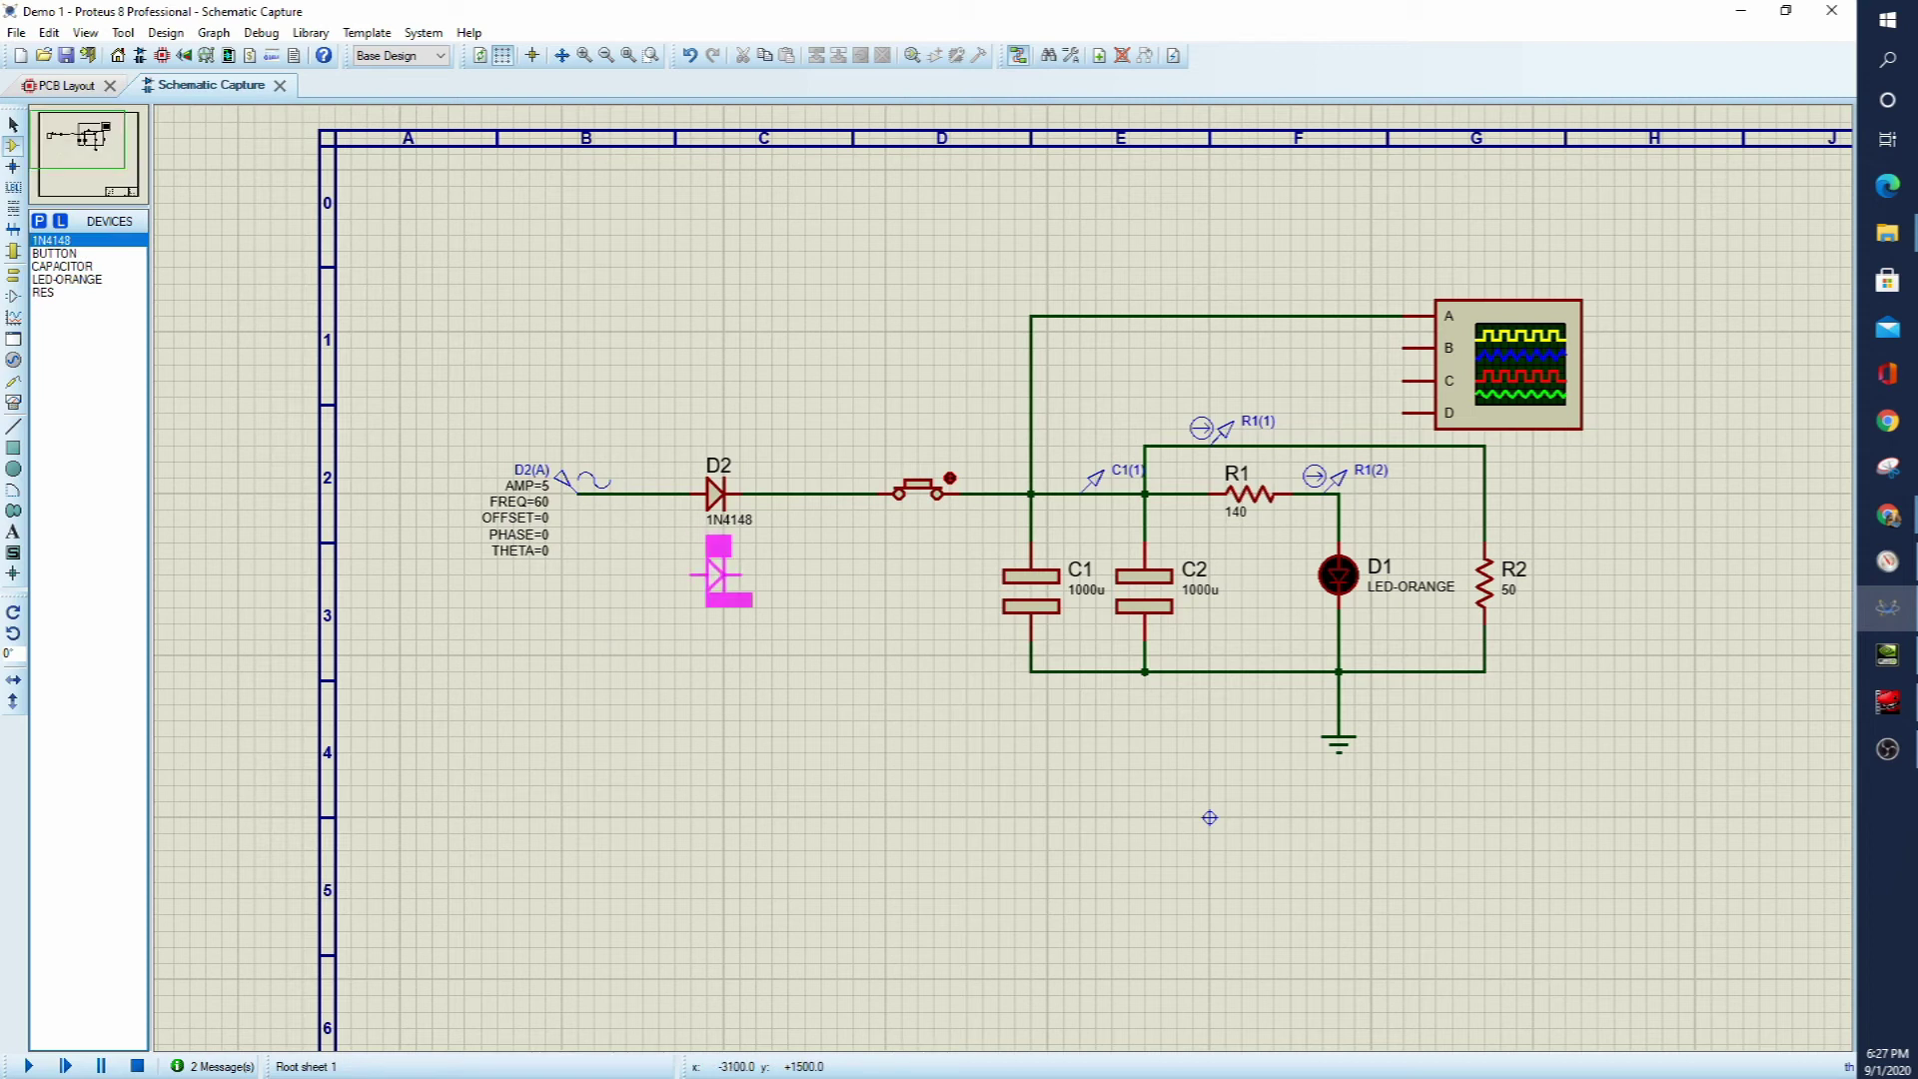
left_click(715, 575)
key("KP_Add")
key("KP_Add")
left_click(716, 639)
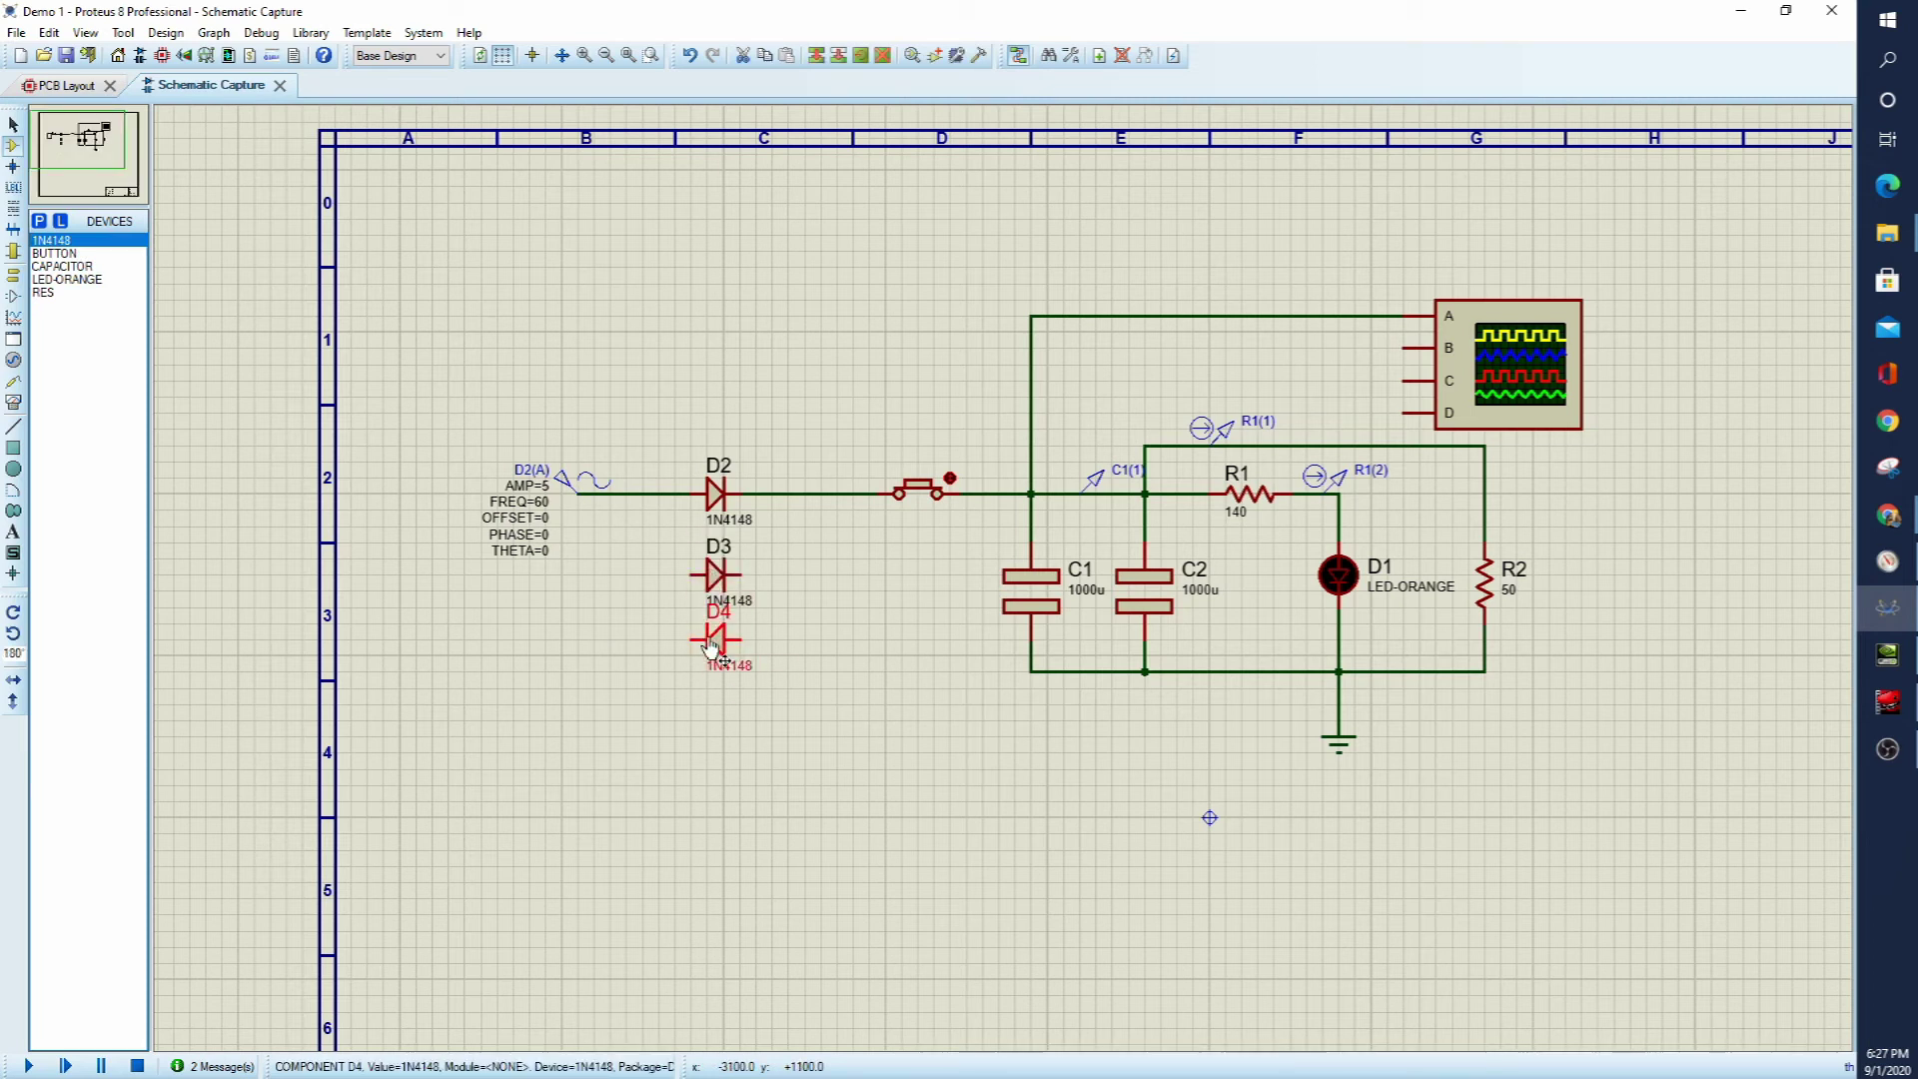
left_click(716, 656)
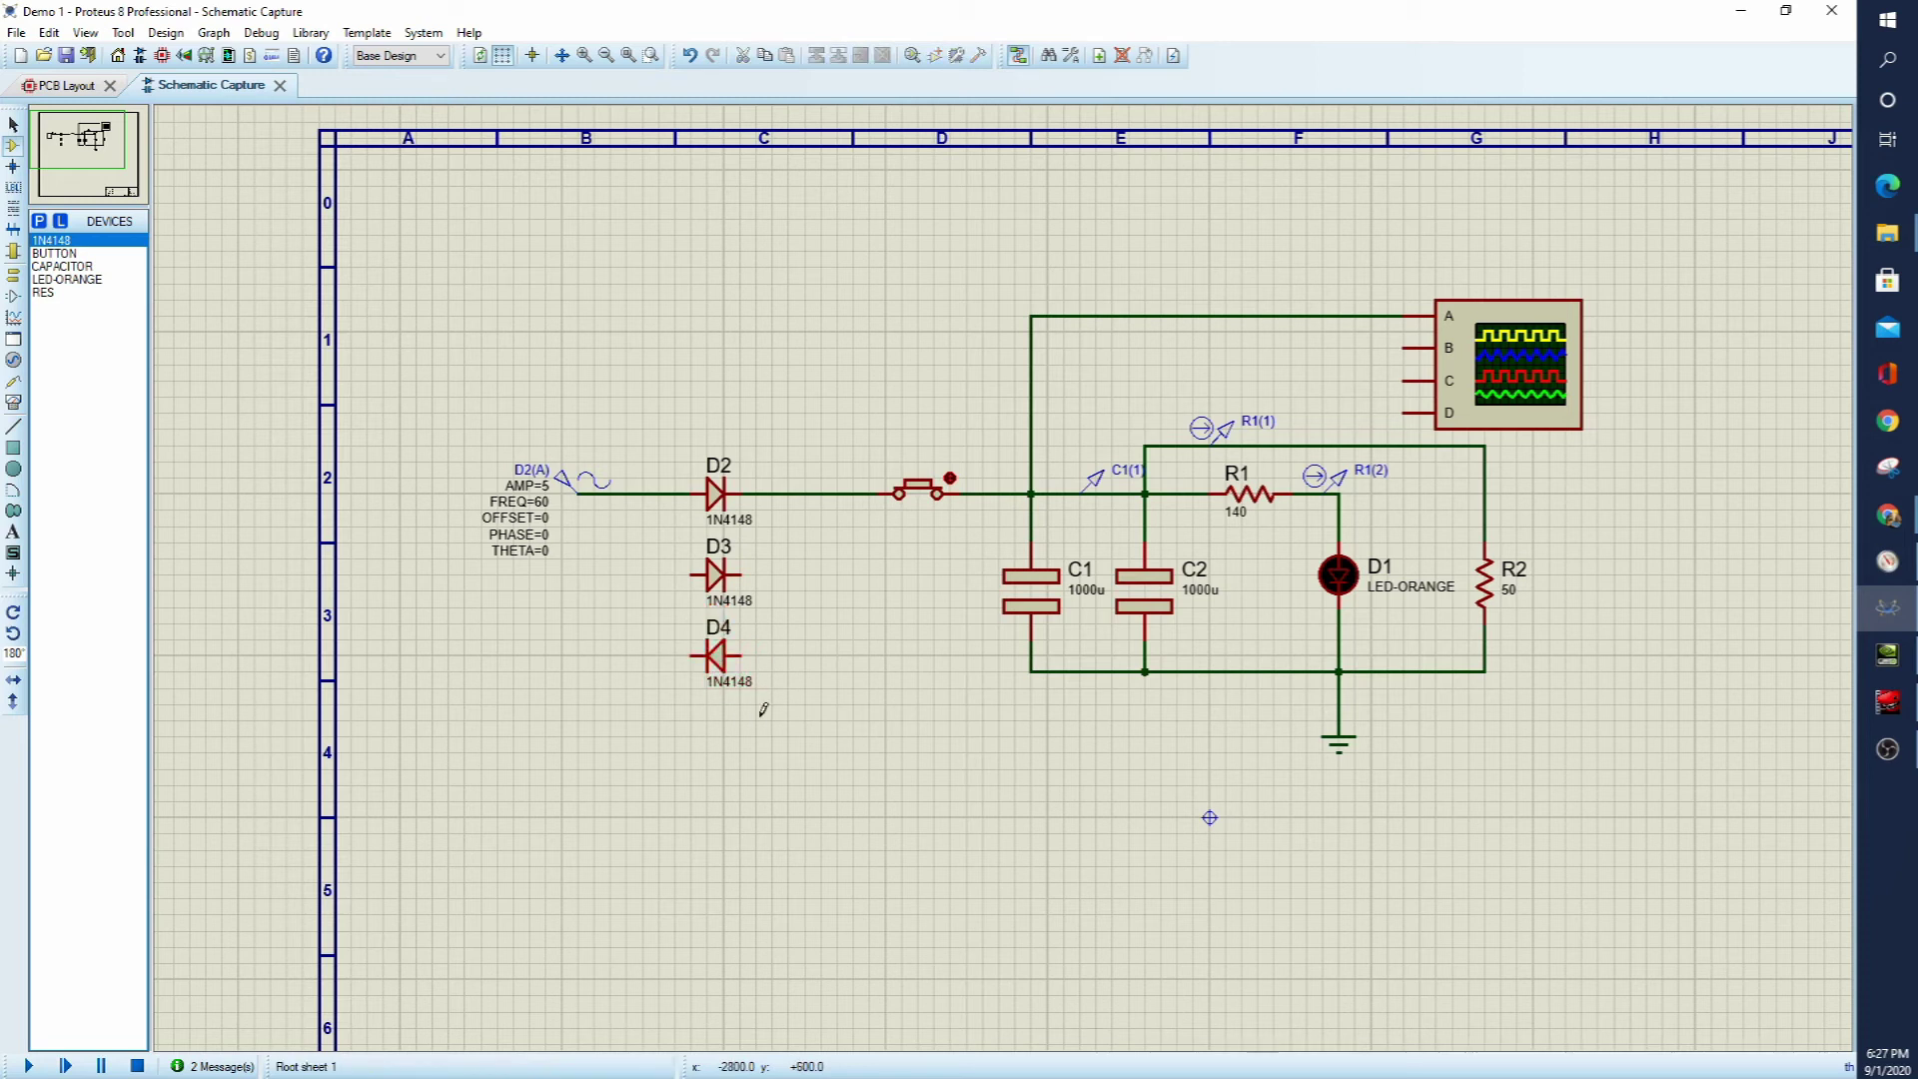
left_click(716, 736)
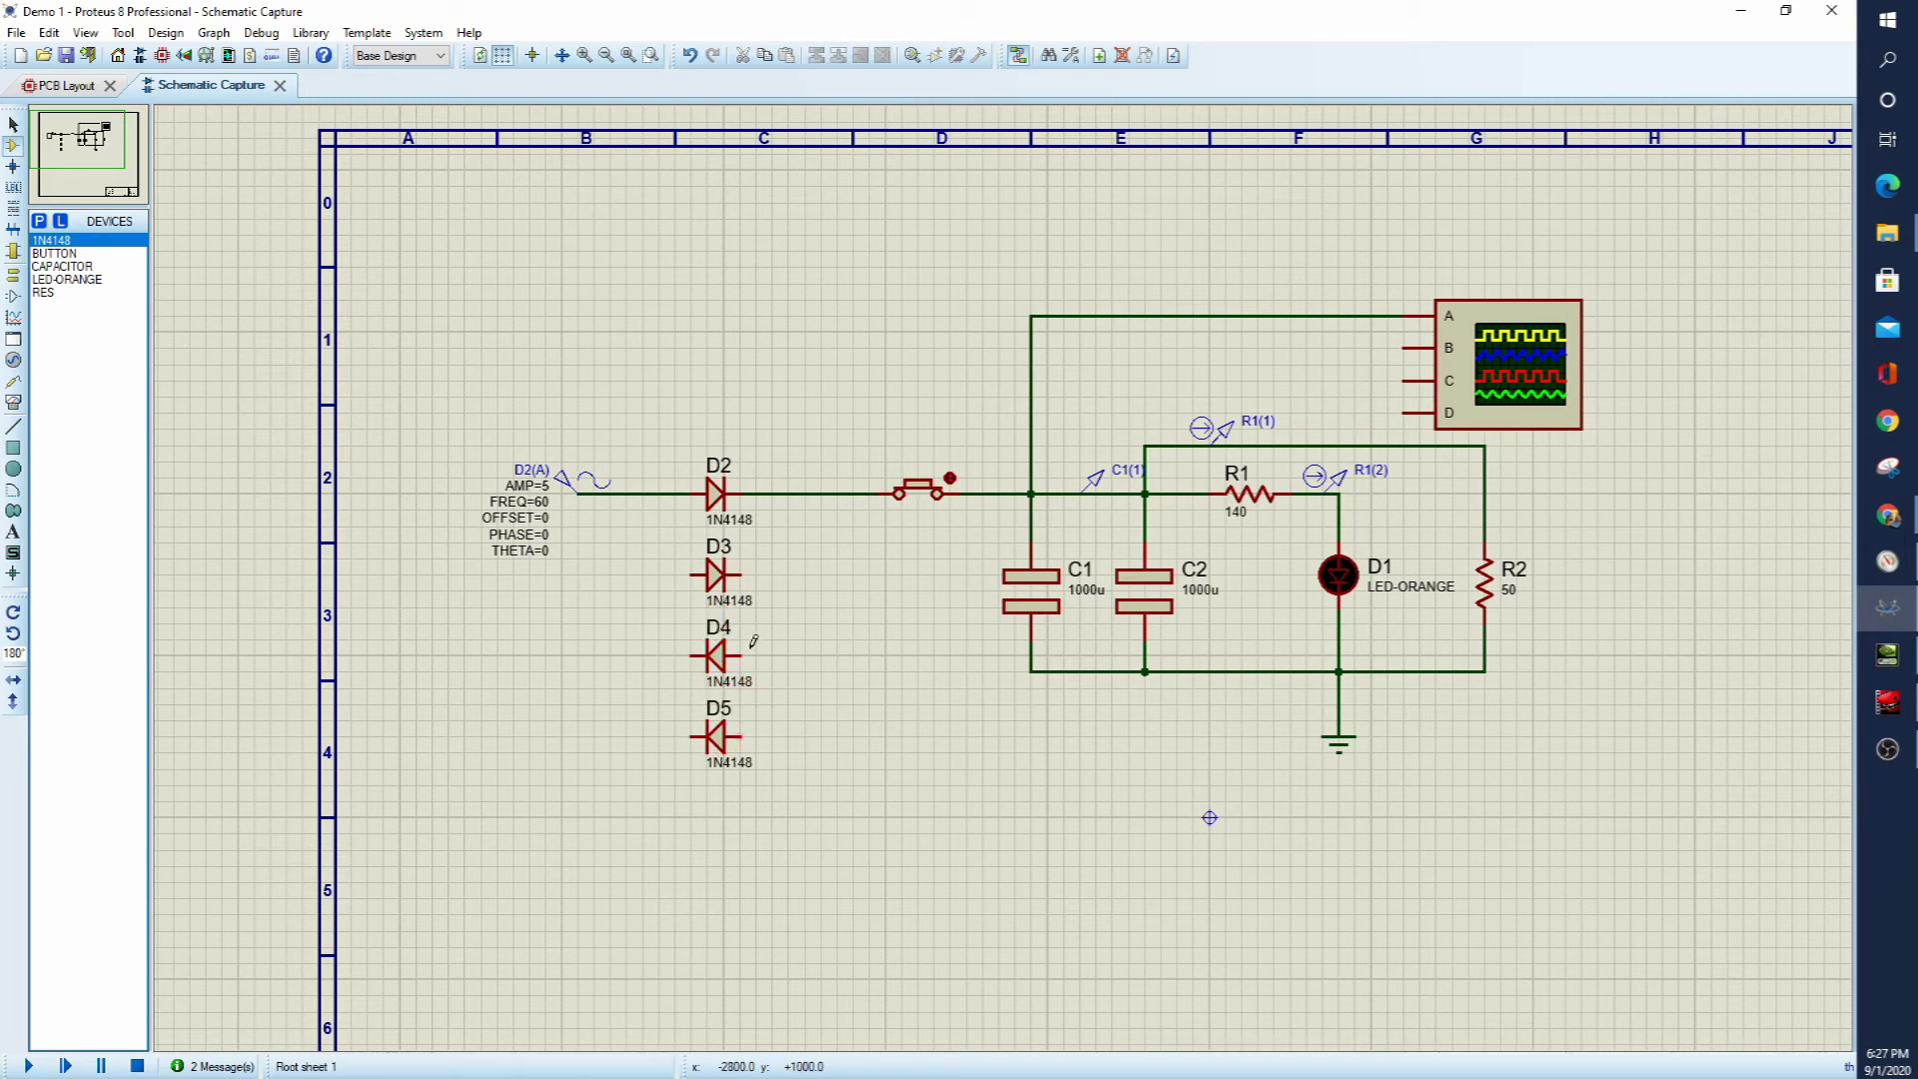
- Wire D3–D5 into a bridge joining D2's input and output lines
left_click(752, 736)
left_click(740, 574)
left_click(772, 493)
left_click(676, 575)
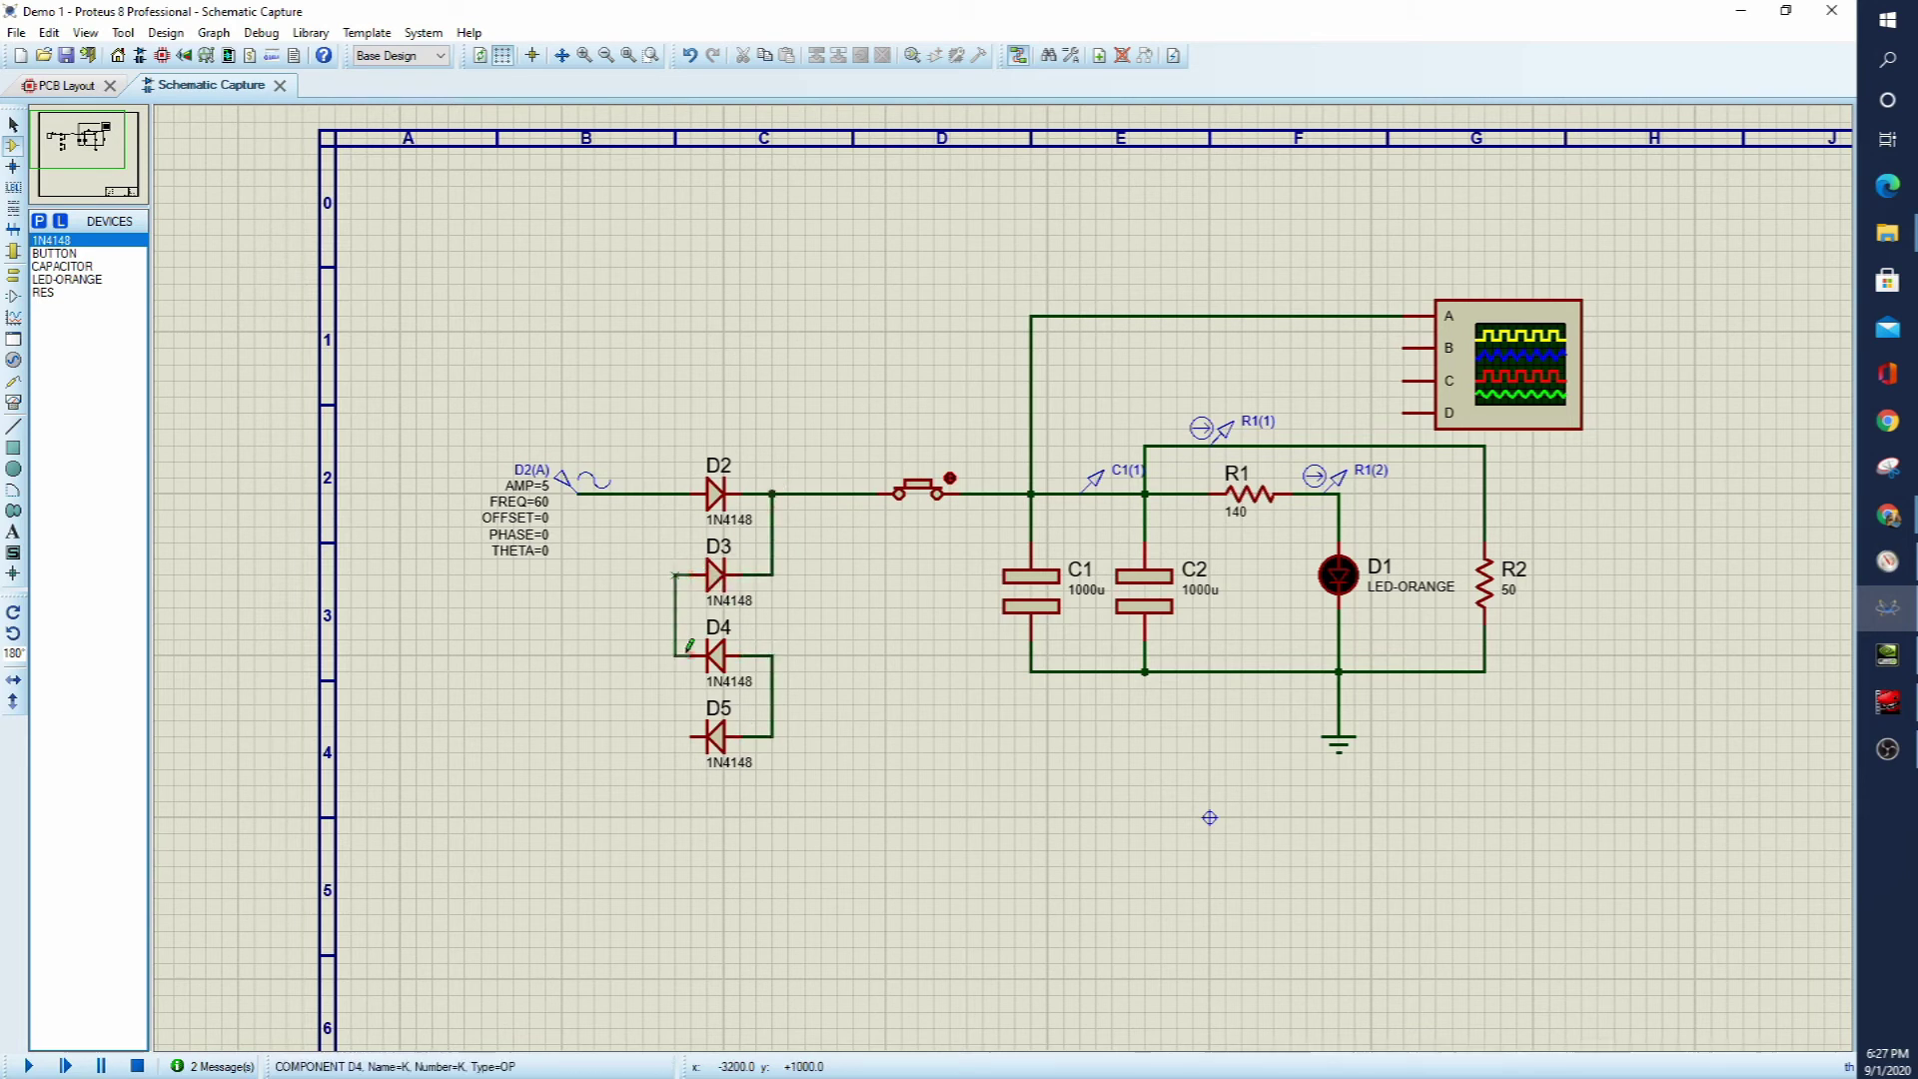
left_click(691, 656)
left_click(690, 655)
left_click(690, 736)
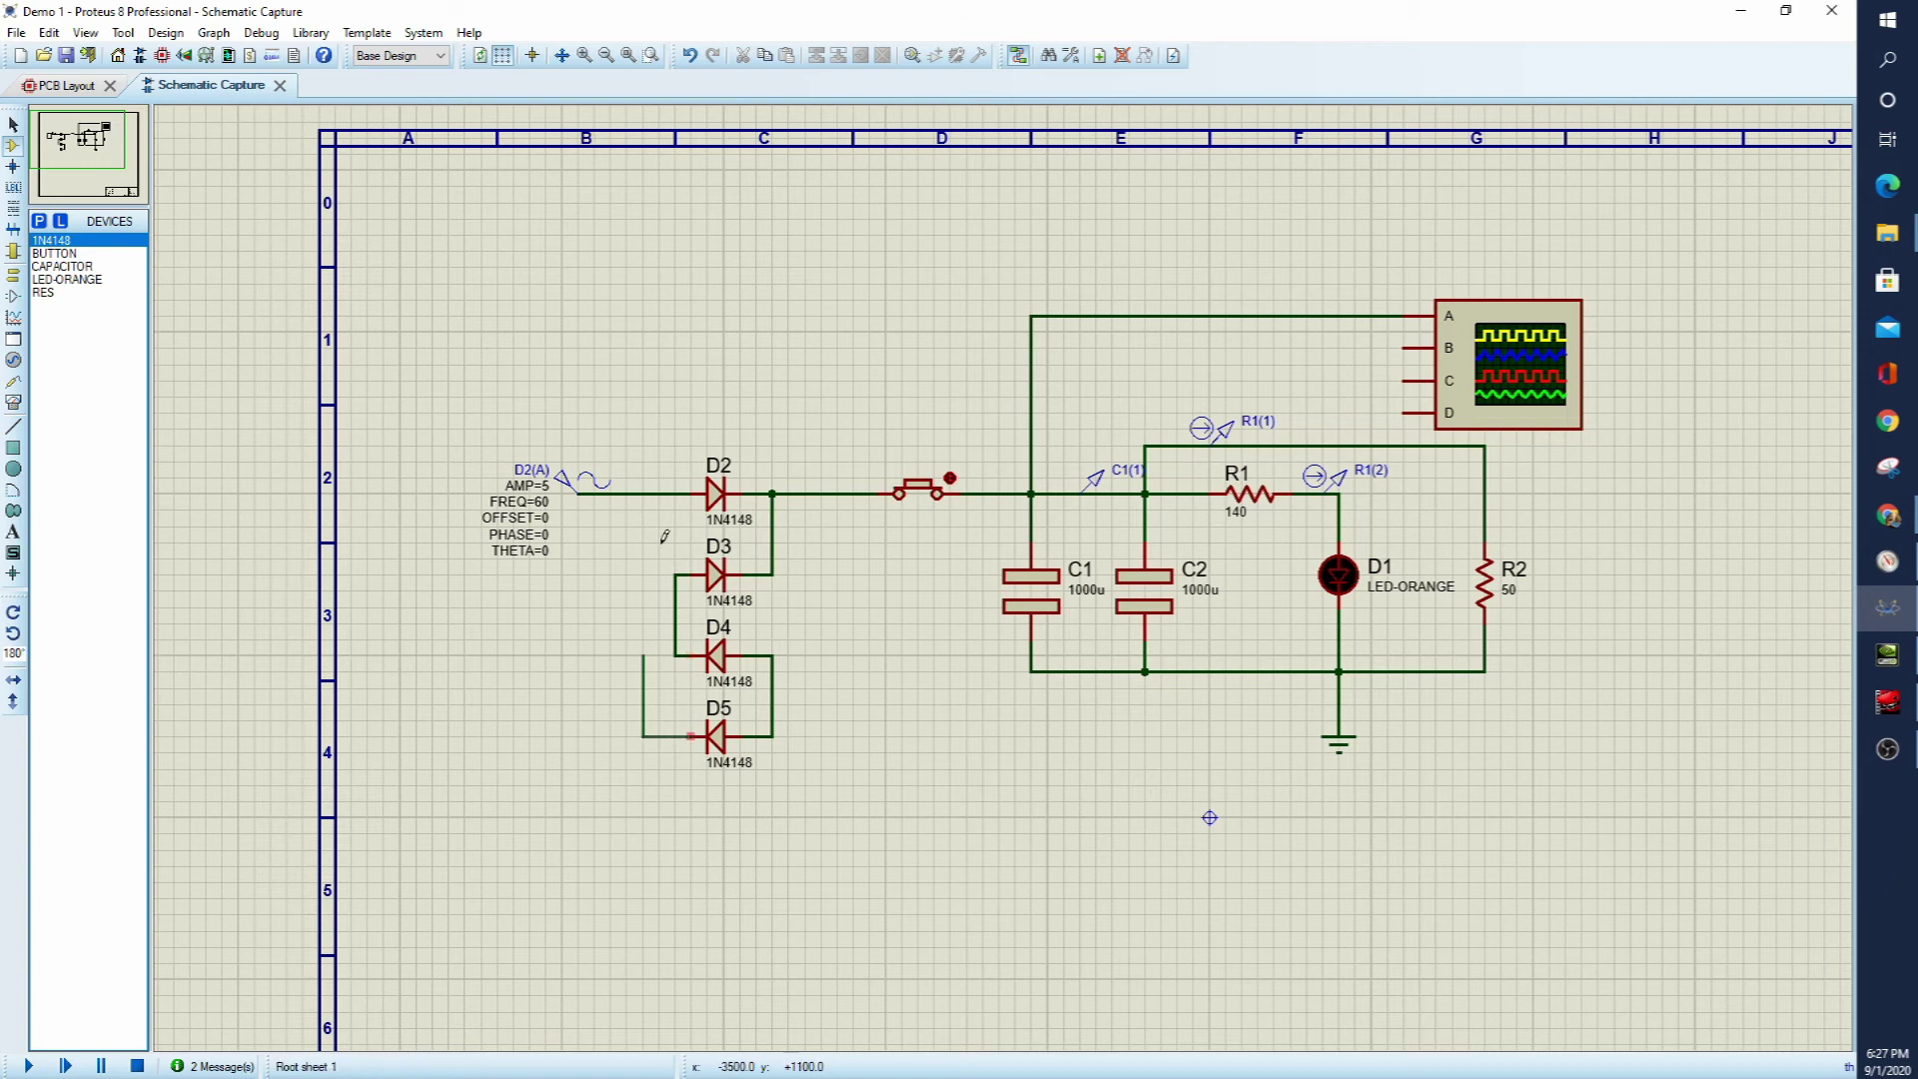
left_click(644, 494)
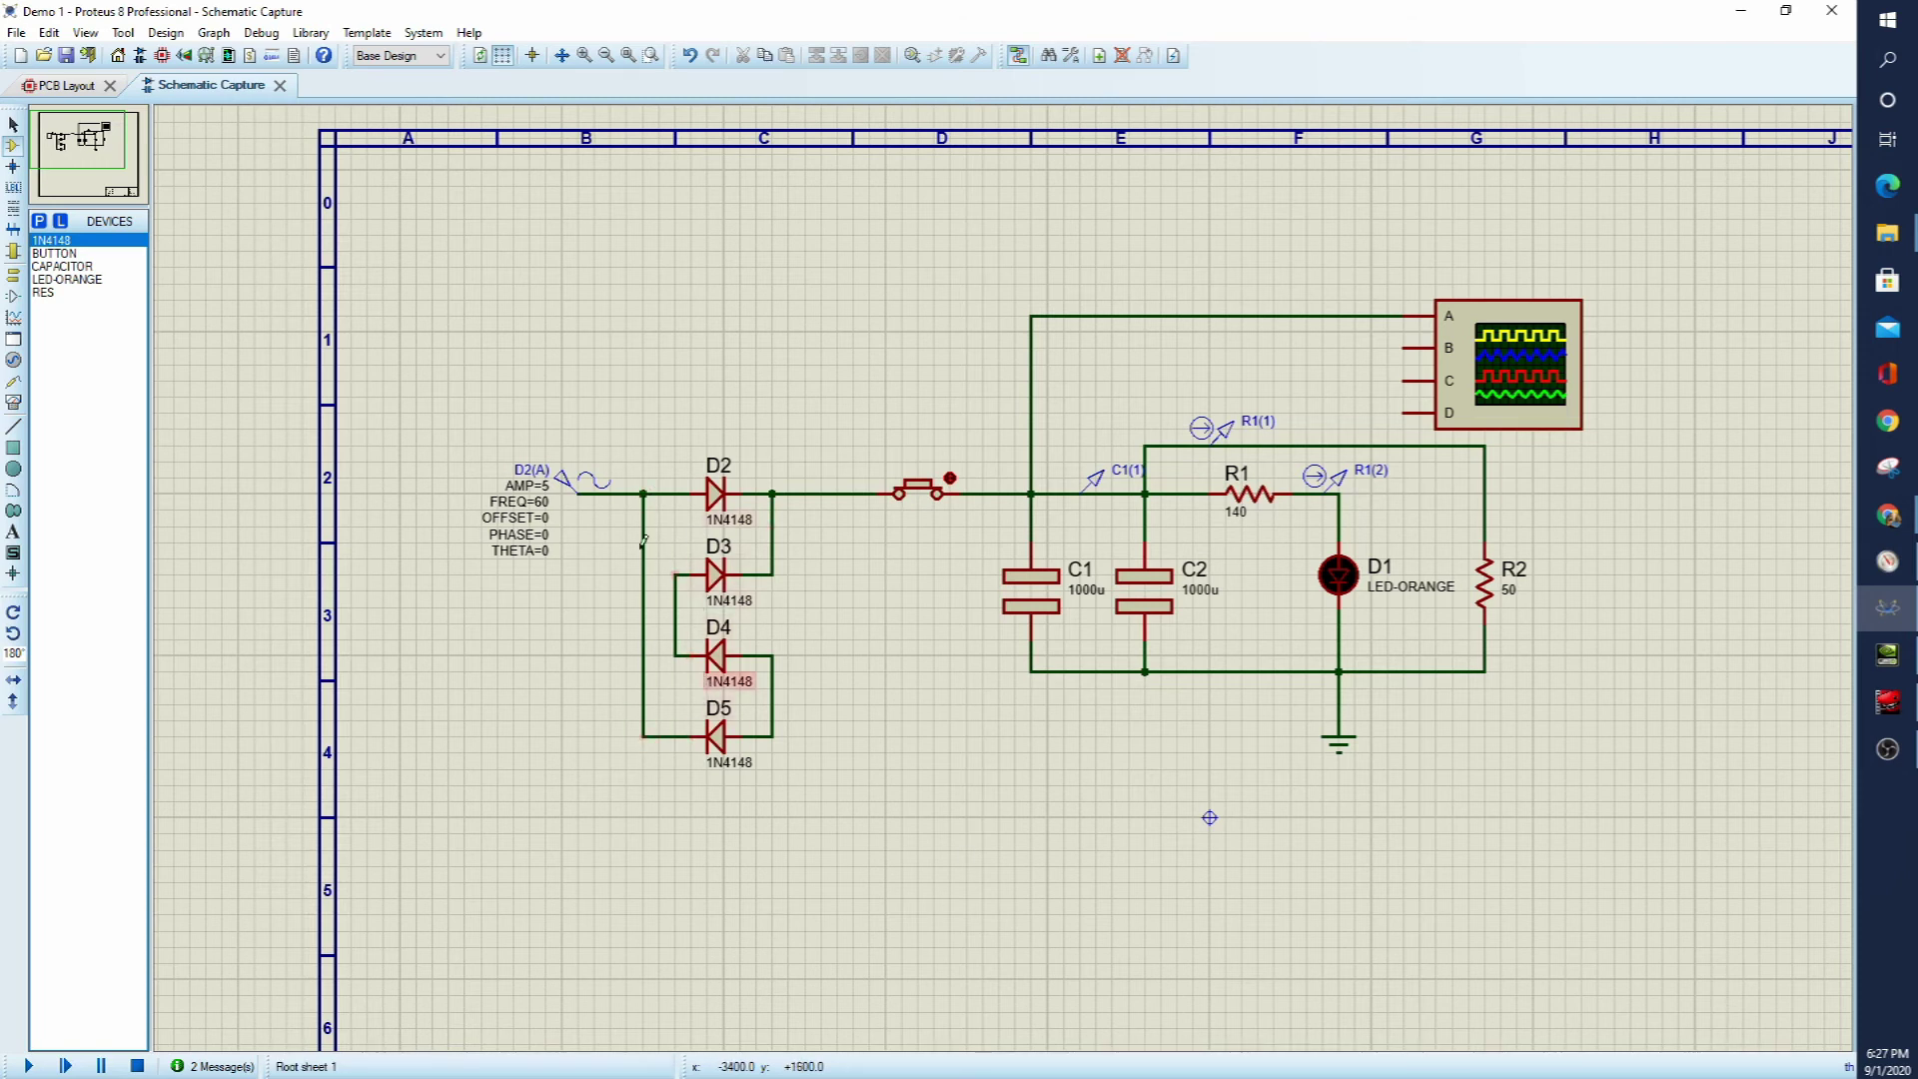
- Copy the D2(A) sine source below the original and wire it to the D3/D4 junction
left_click(568, 483)
left_click(816, 55)
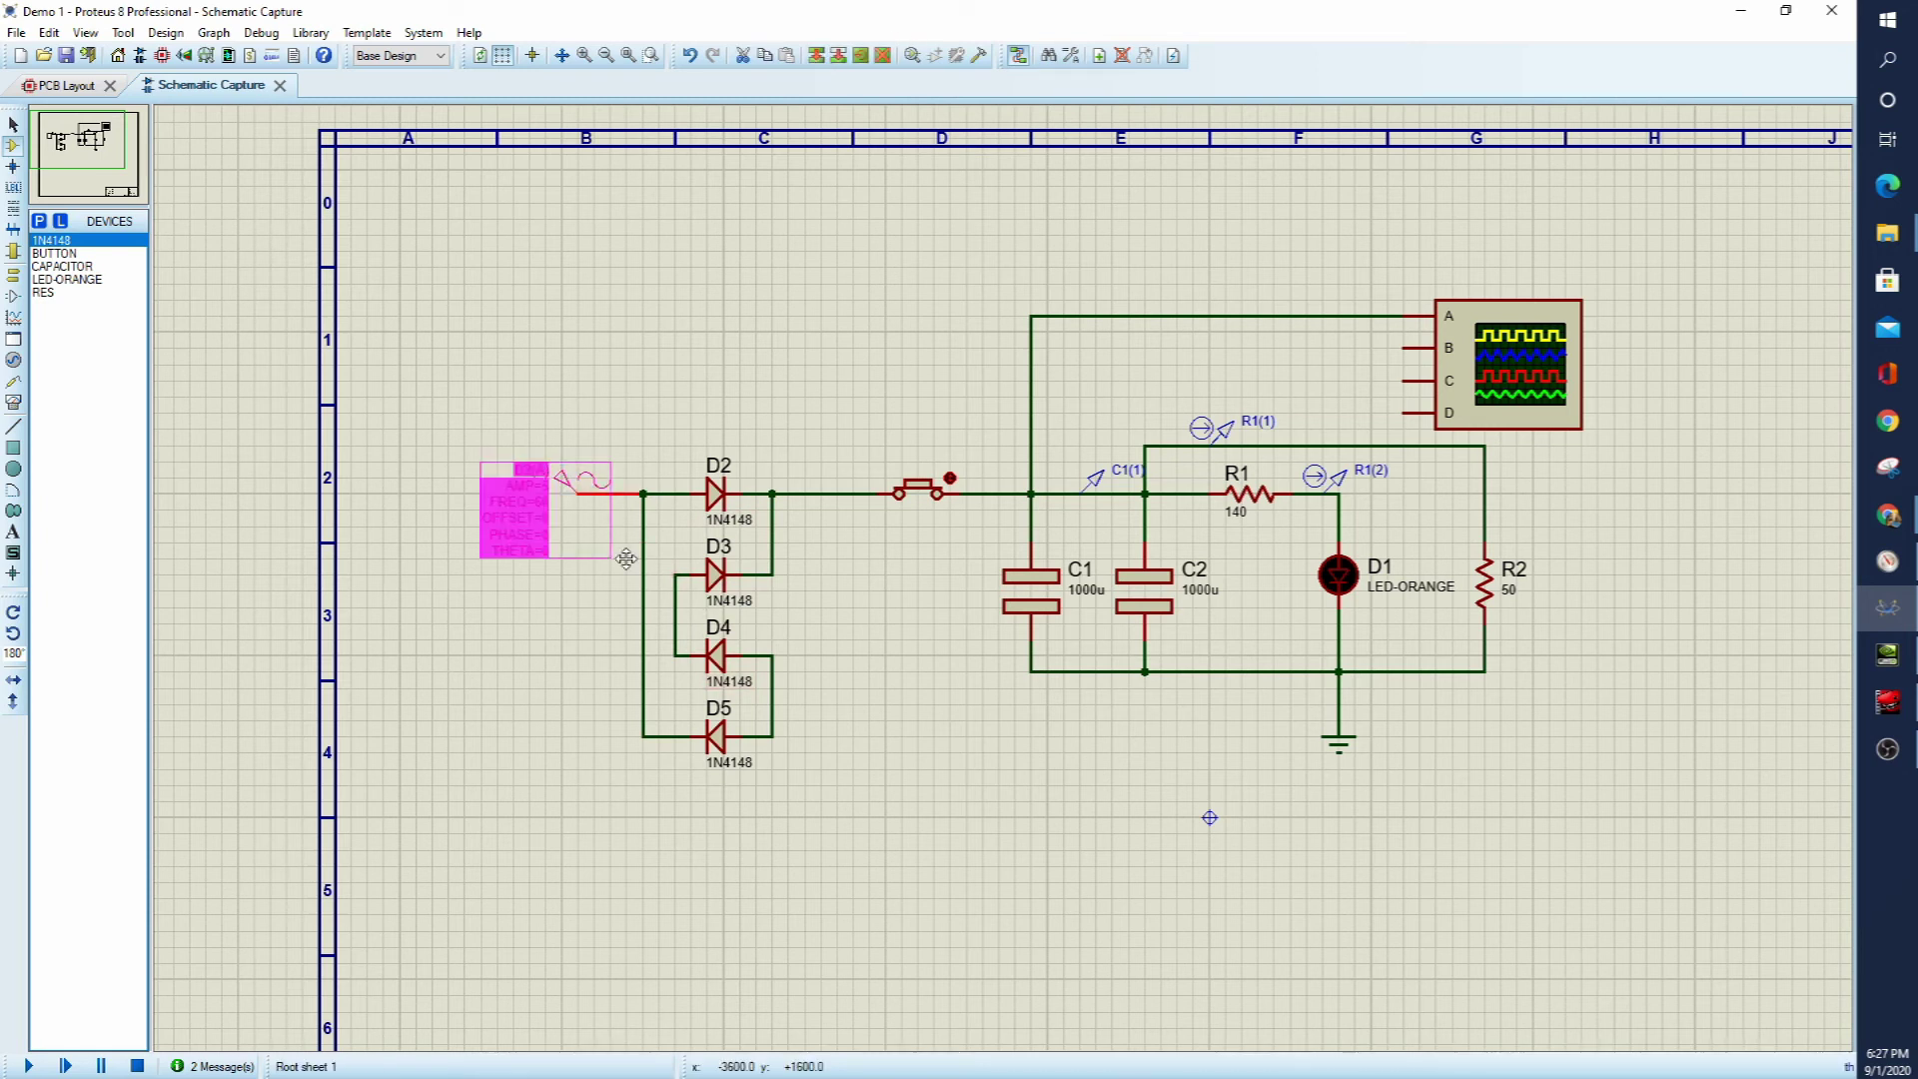
left_click(626, 694)
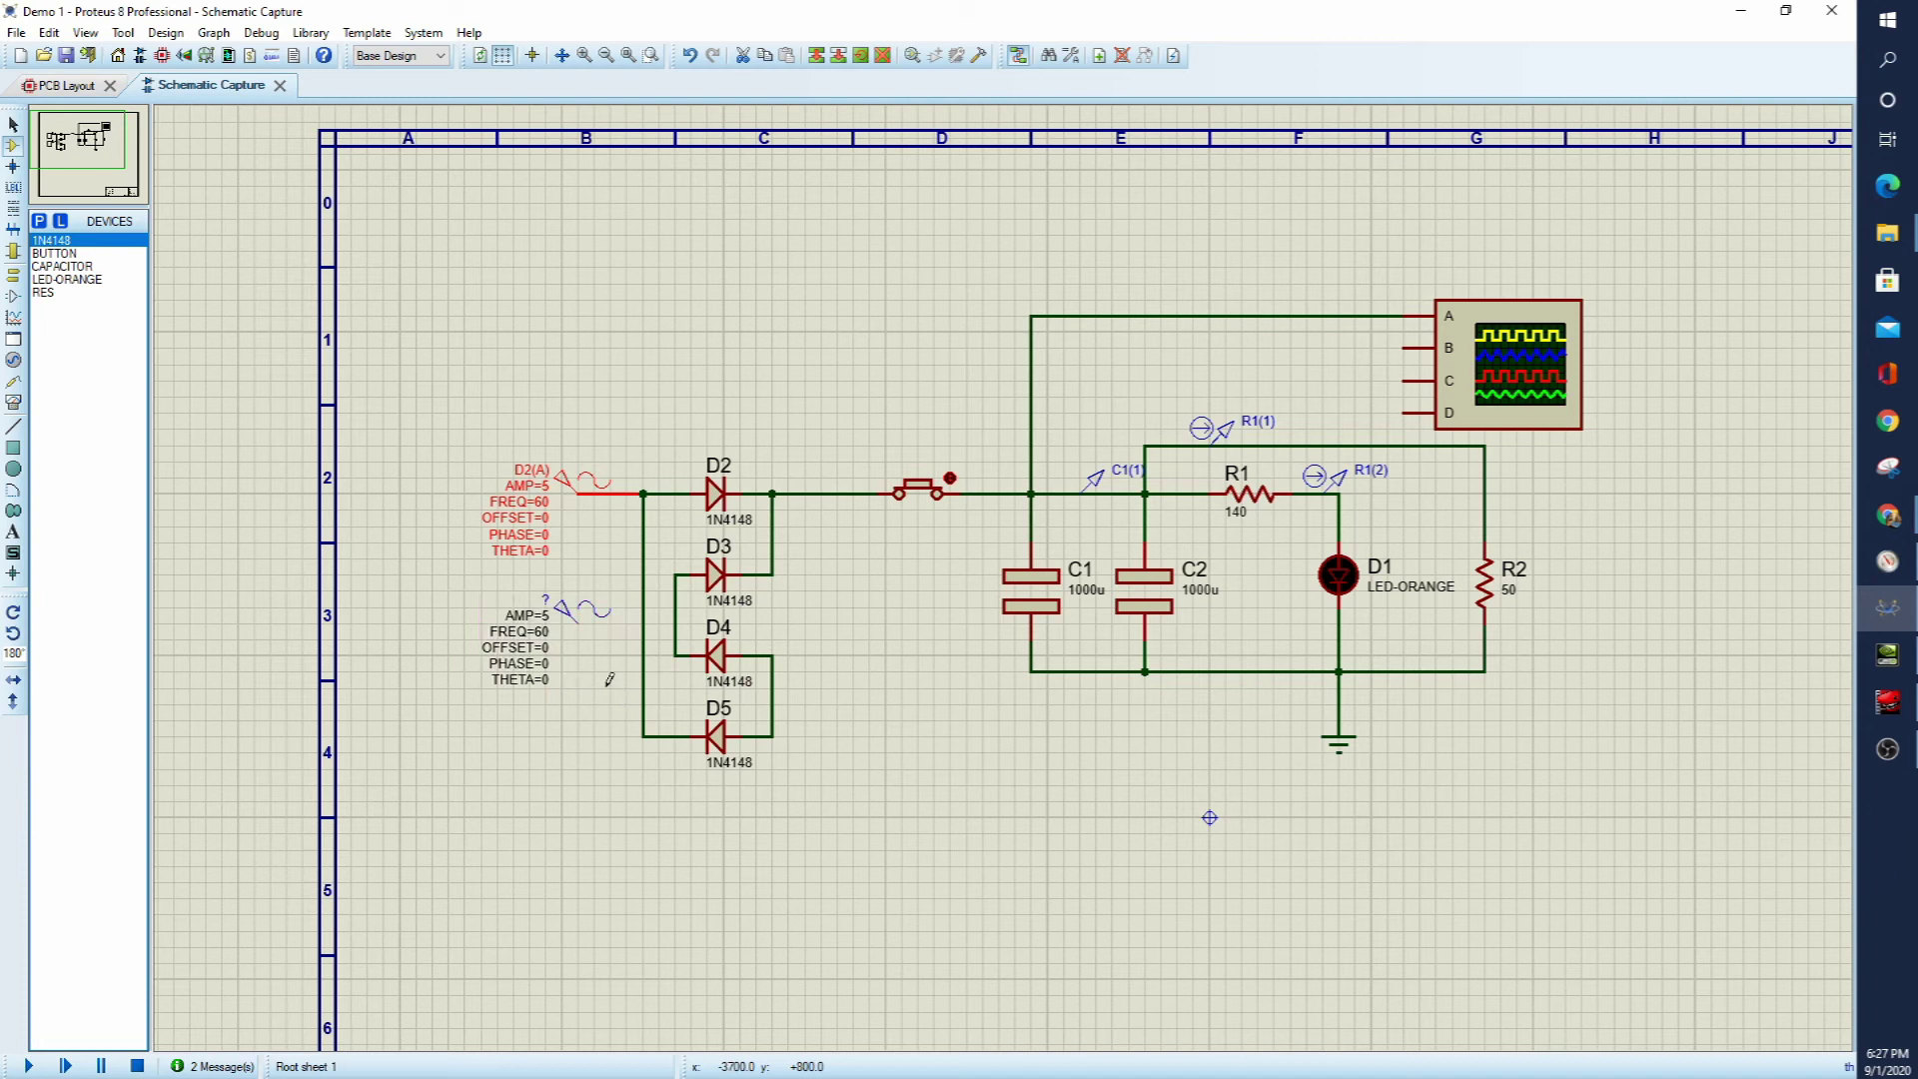
left_click(576, 623)
left_click(676, 623)
- Set the copied source D4(K) to amplitude 2.5 and phase 180
double_click(563, 608)
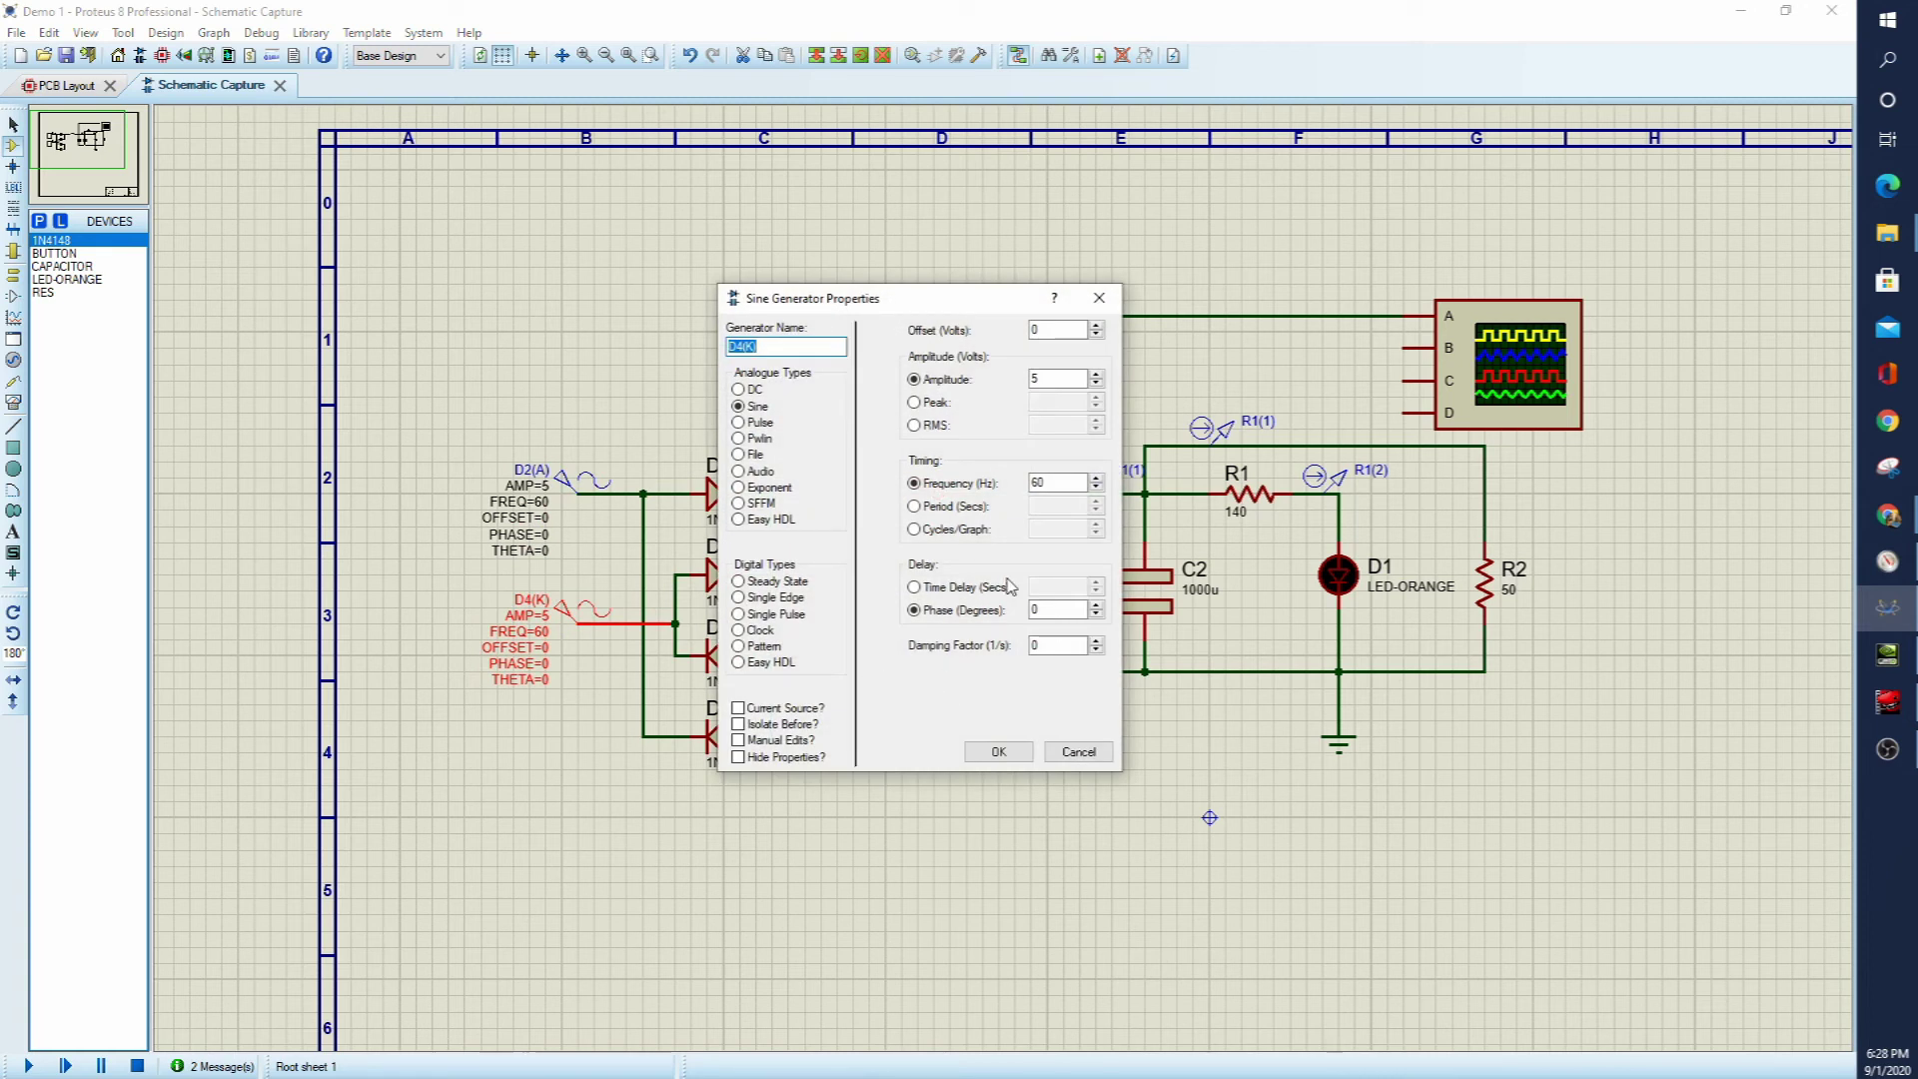
double_click(1046, 610)
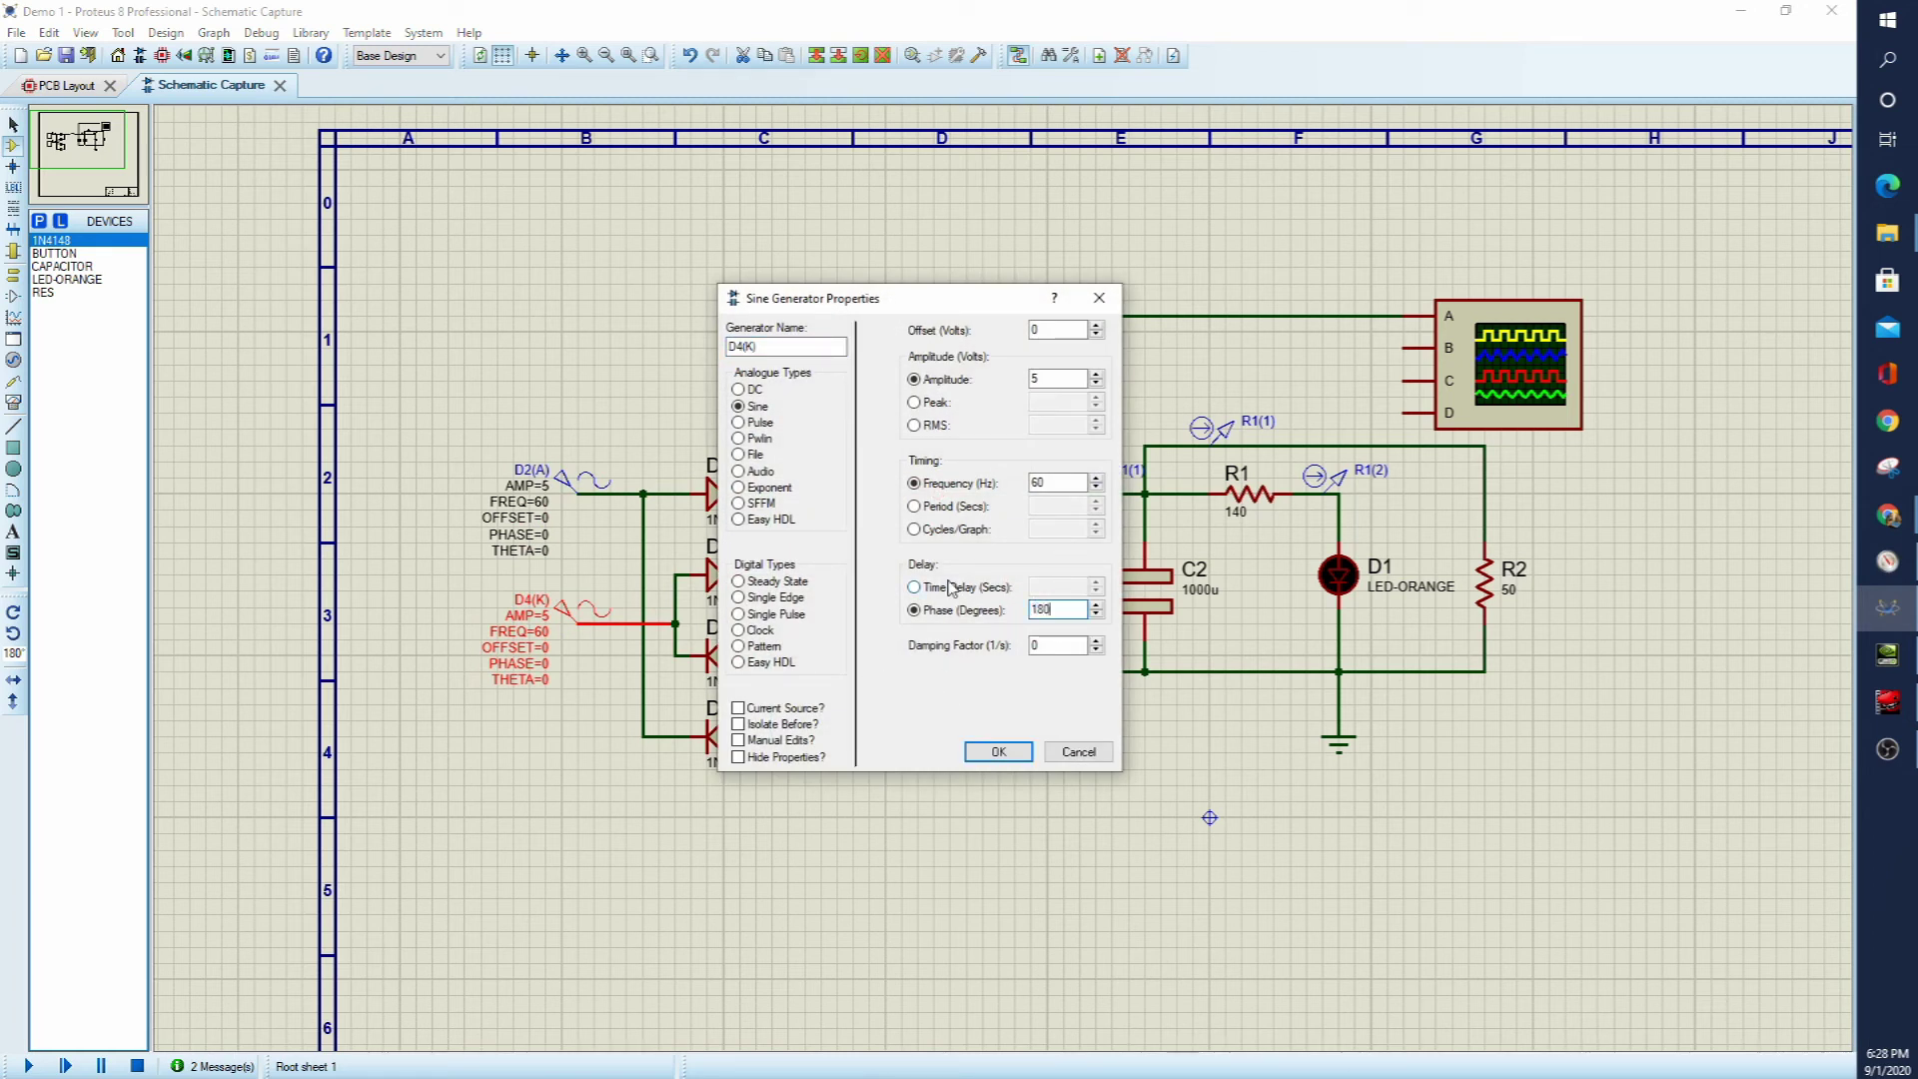
double_click(1035, 379)
key("Return")
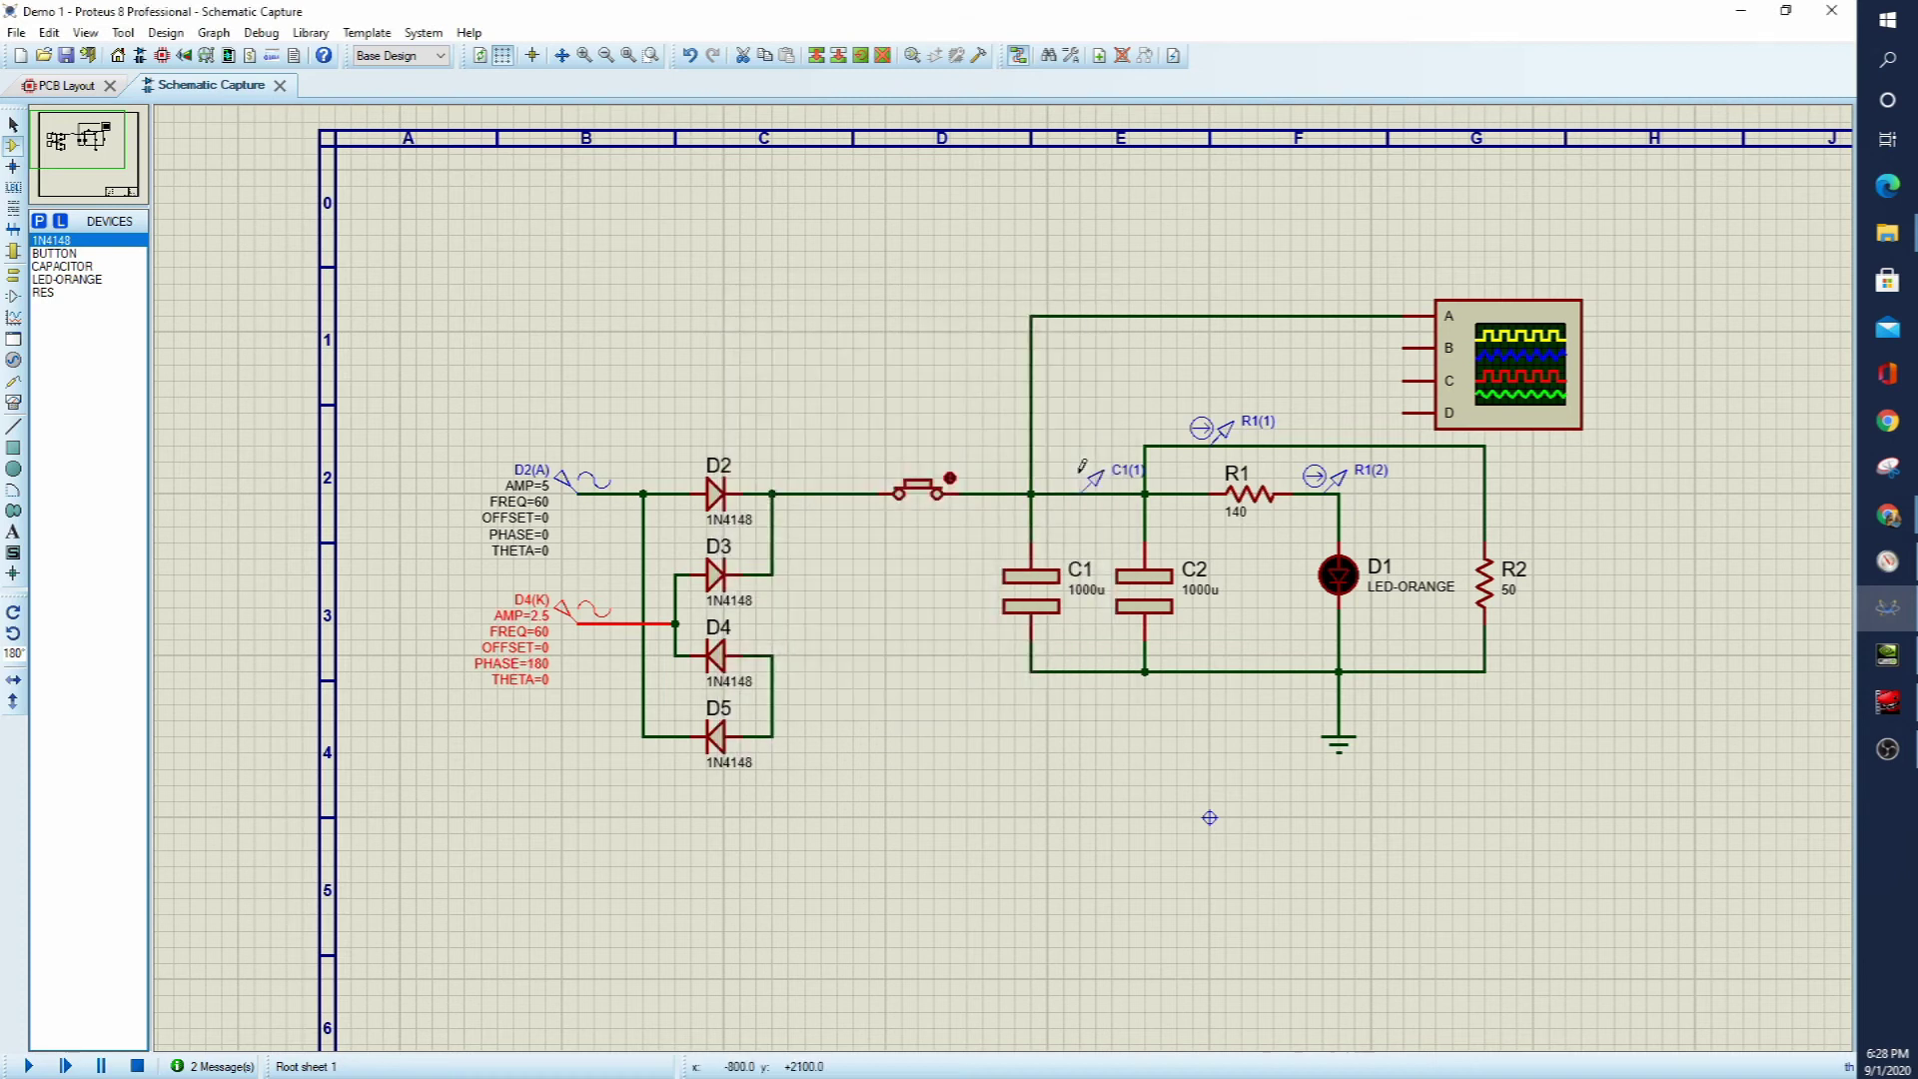
- Set the D2(A) sine source amplitude to 2.5
double_click(573, 483)
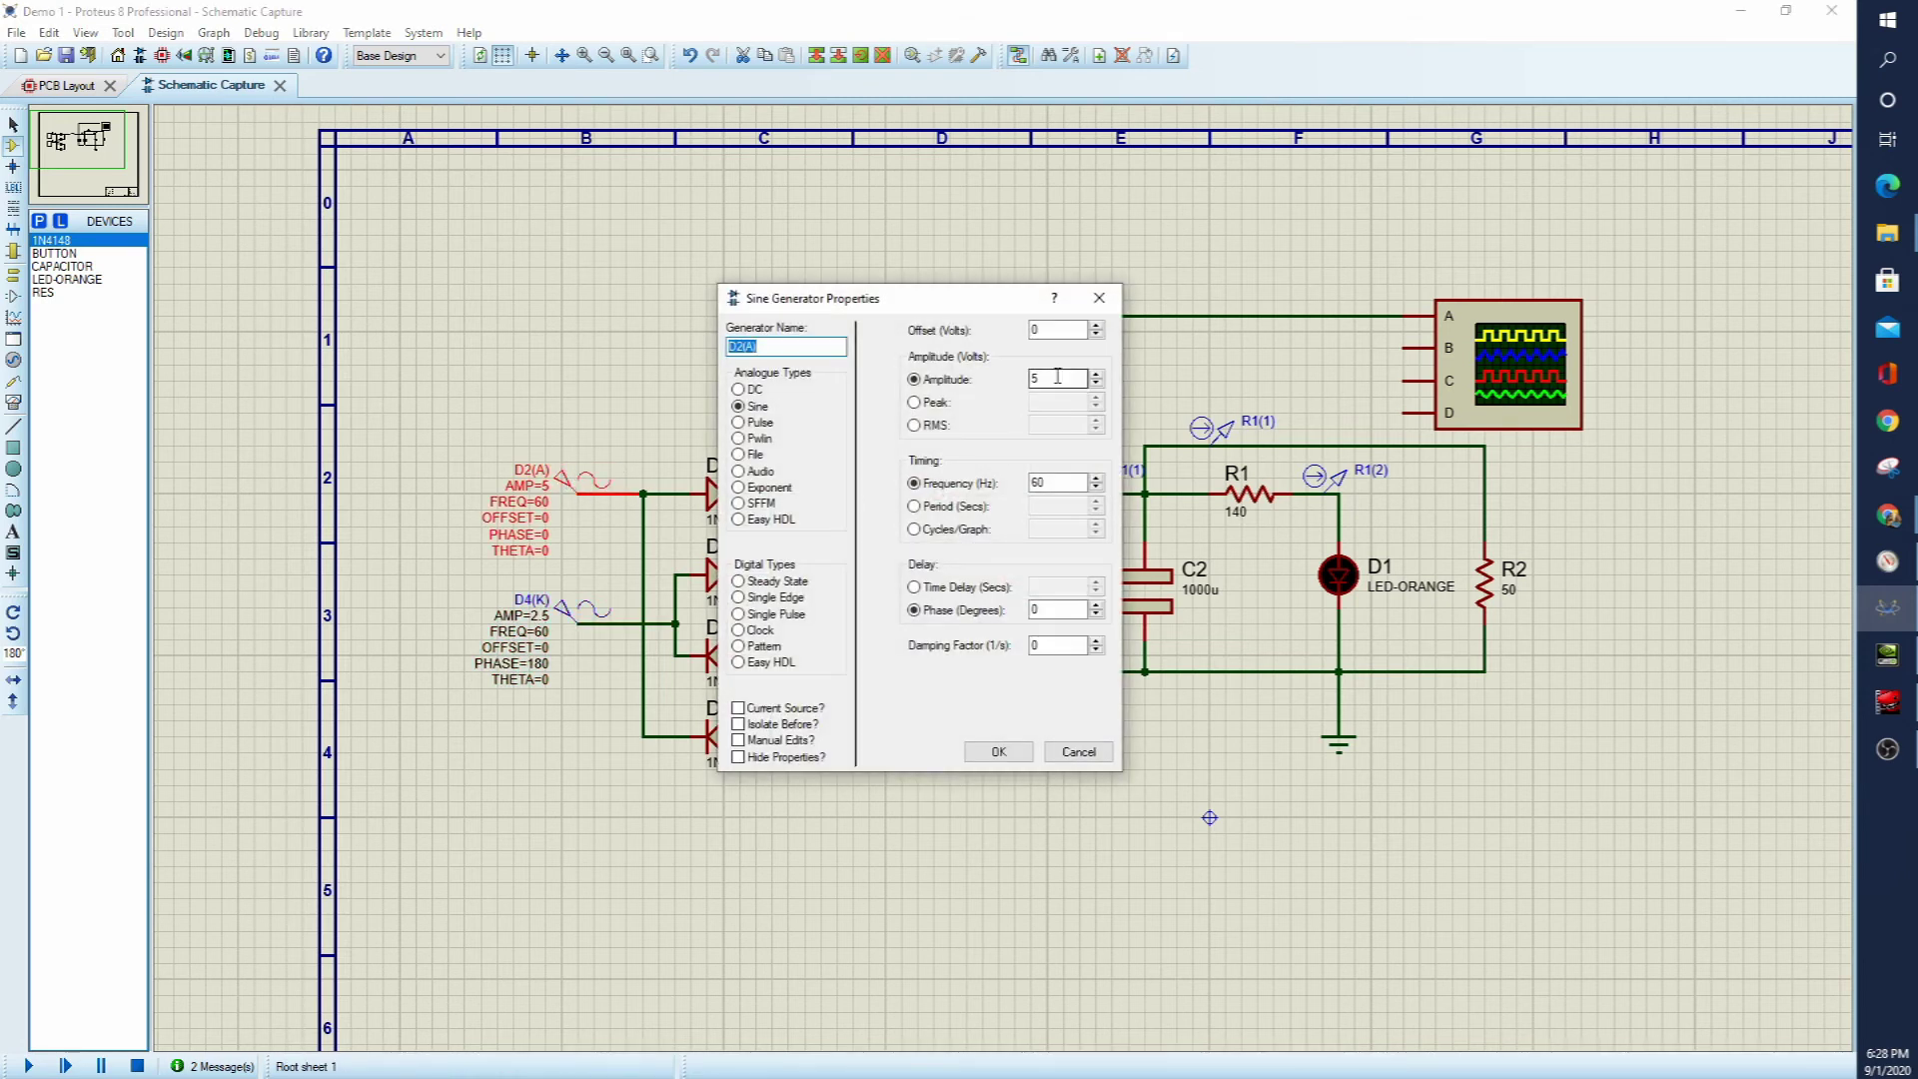
double_click(1057, 377)
type("2.5")
key("Return")
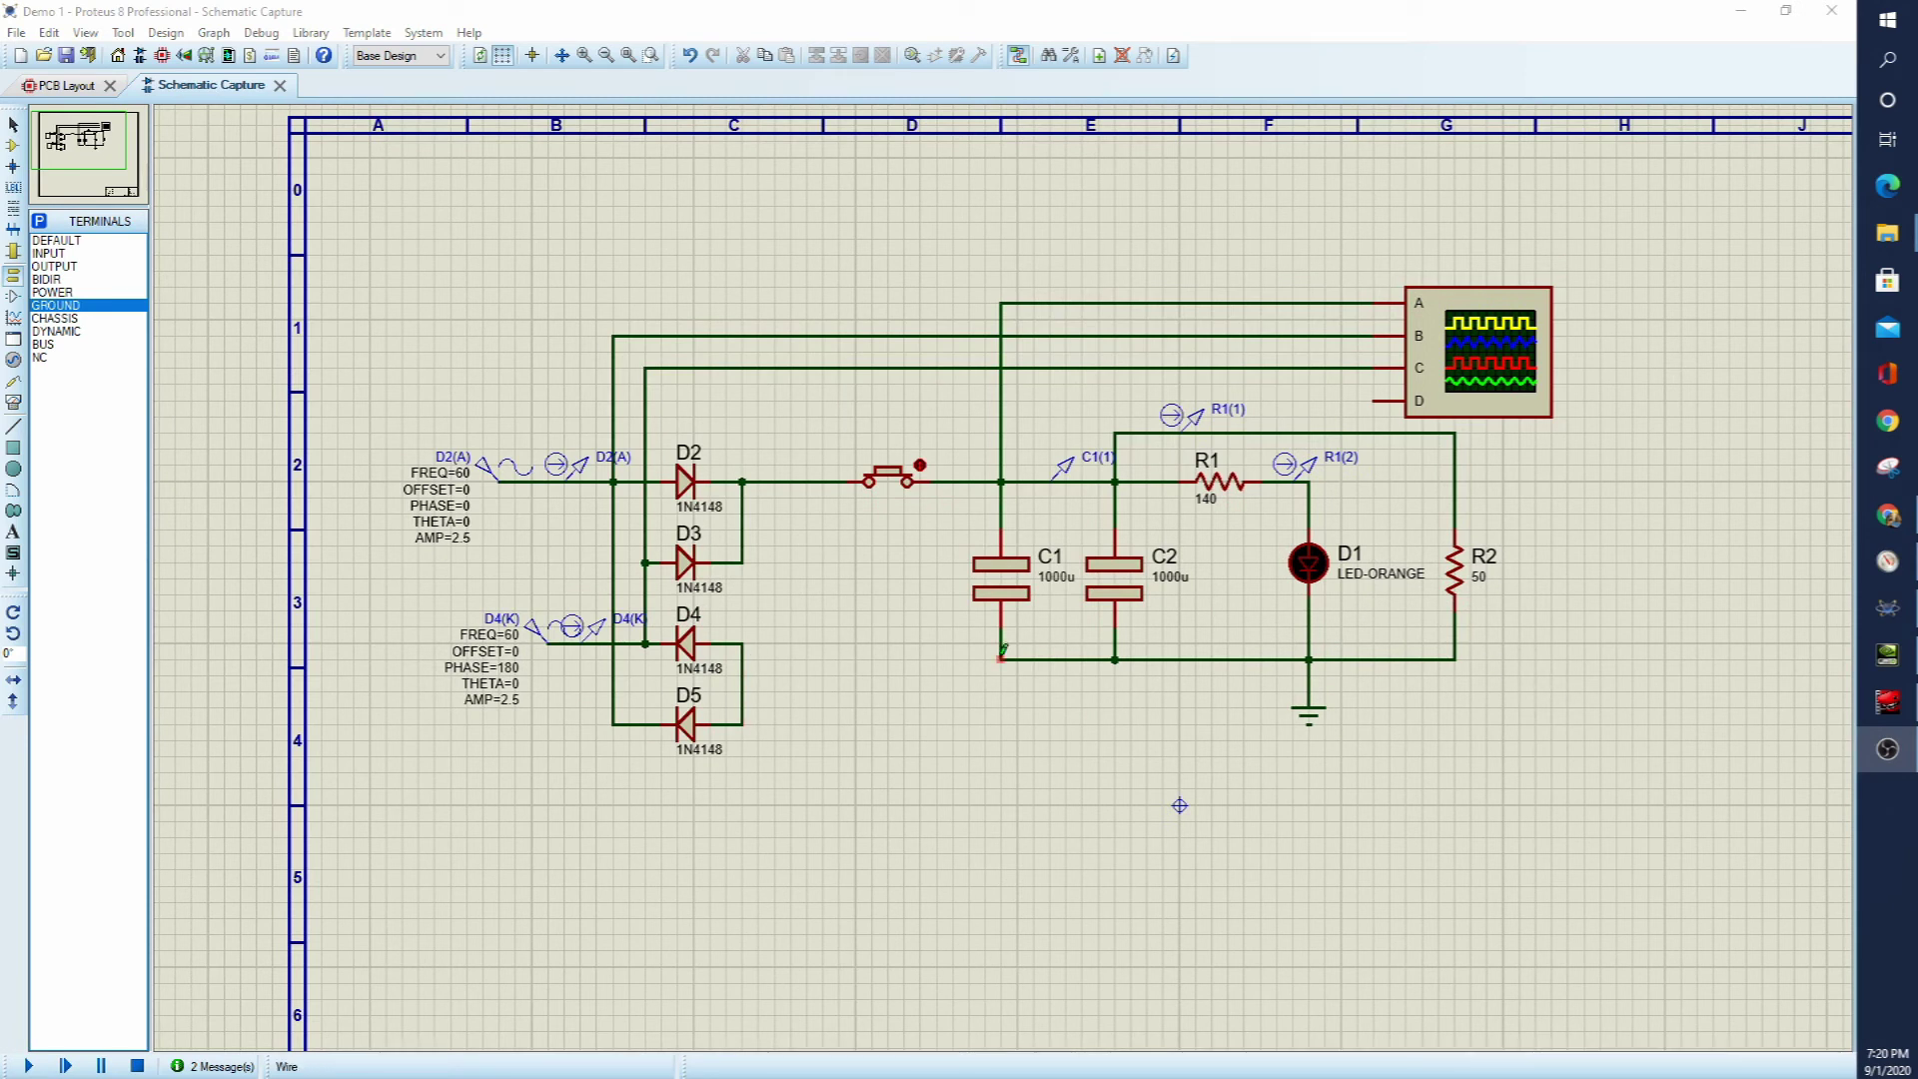
- Draw a wire from C1's lower pin to the bridge's D4/D5 node
left_click(902, 650)
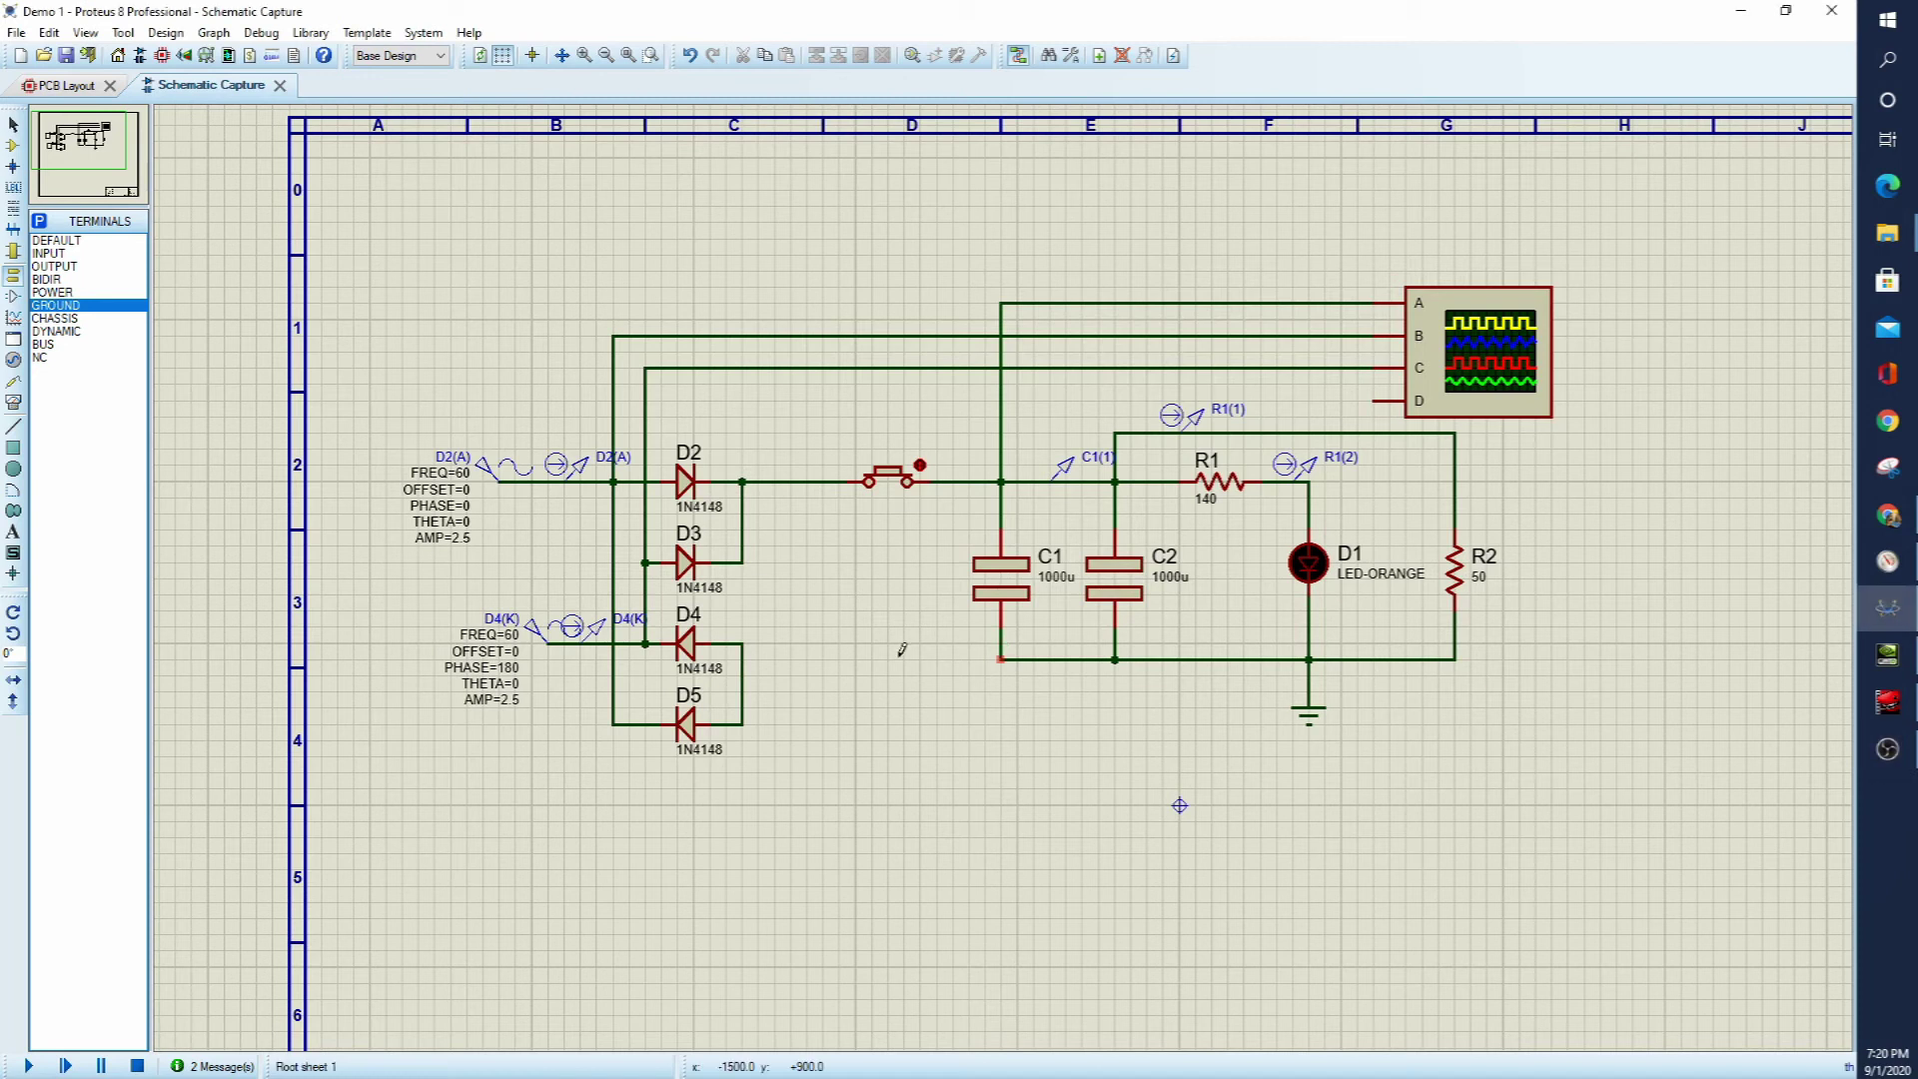
left_click(992, 656)
left_click(743, 658)
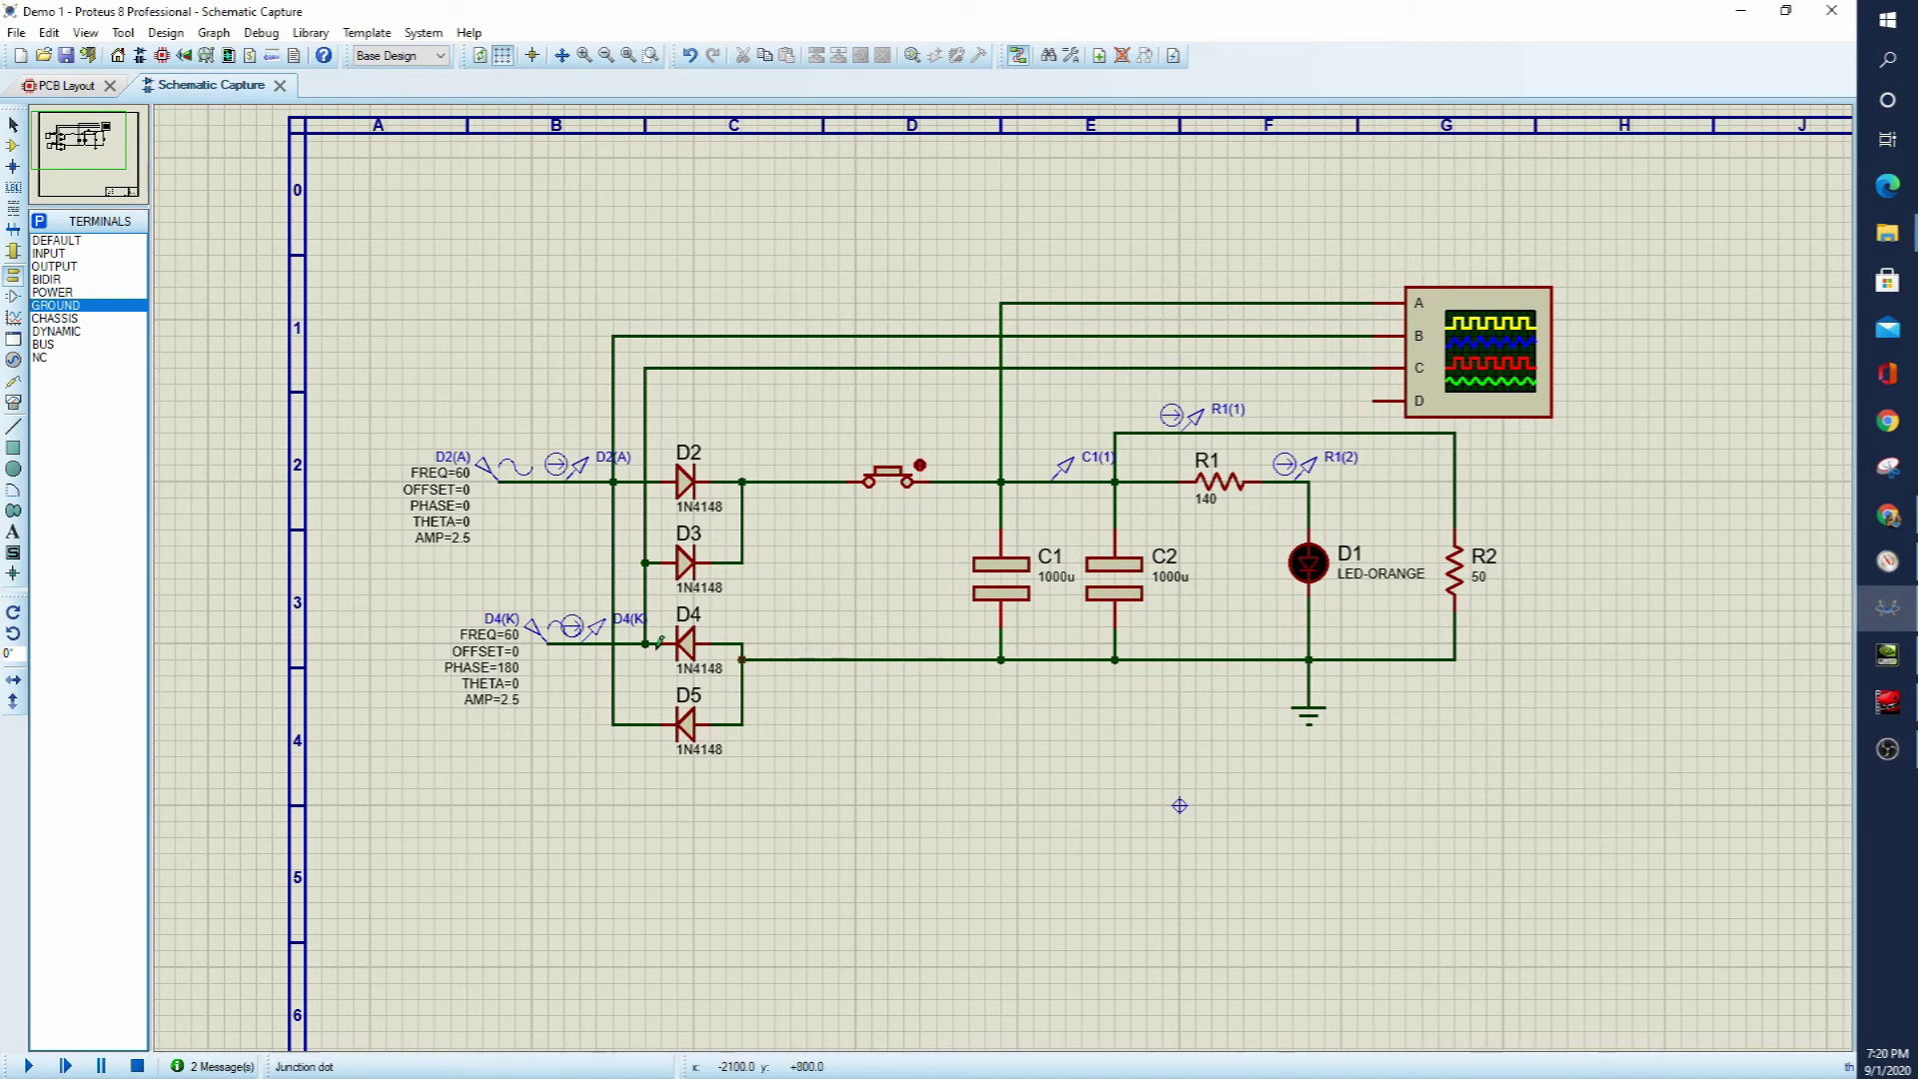
- Run the simulation, check the two sine traces on the Digital Oscilloscope, then stop it
left_click(28, 1066)
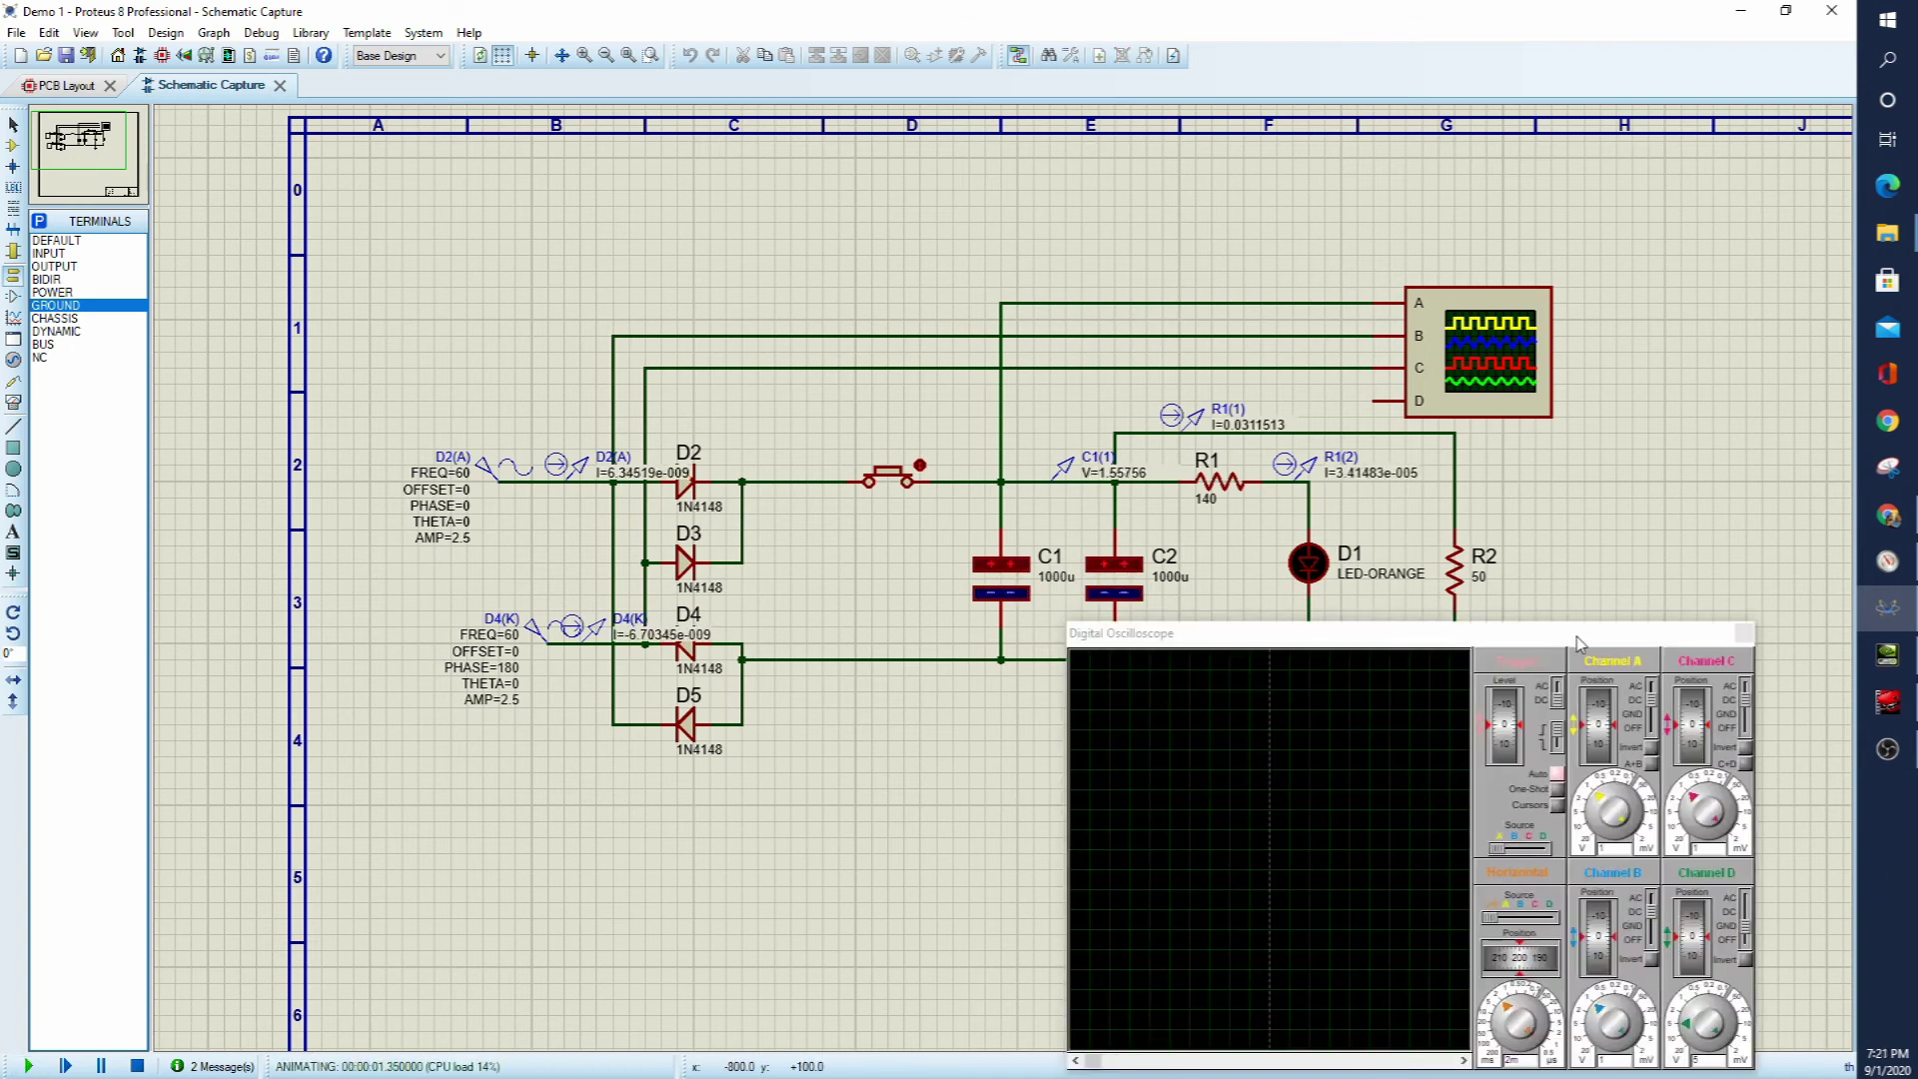
left_click_drag(1579, 643, 1522, 586)
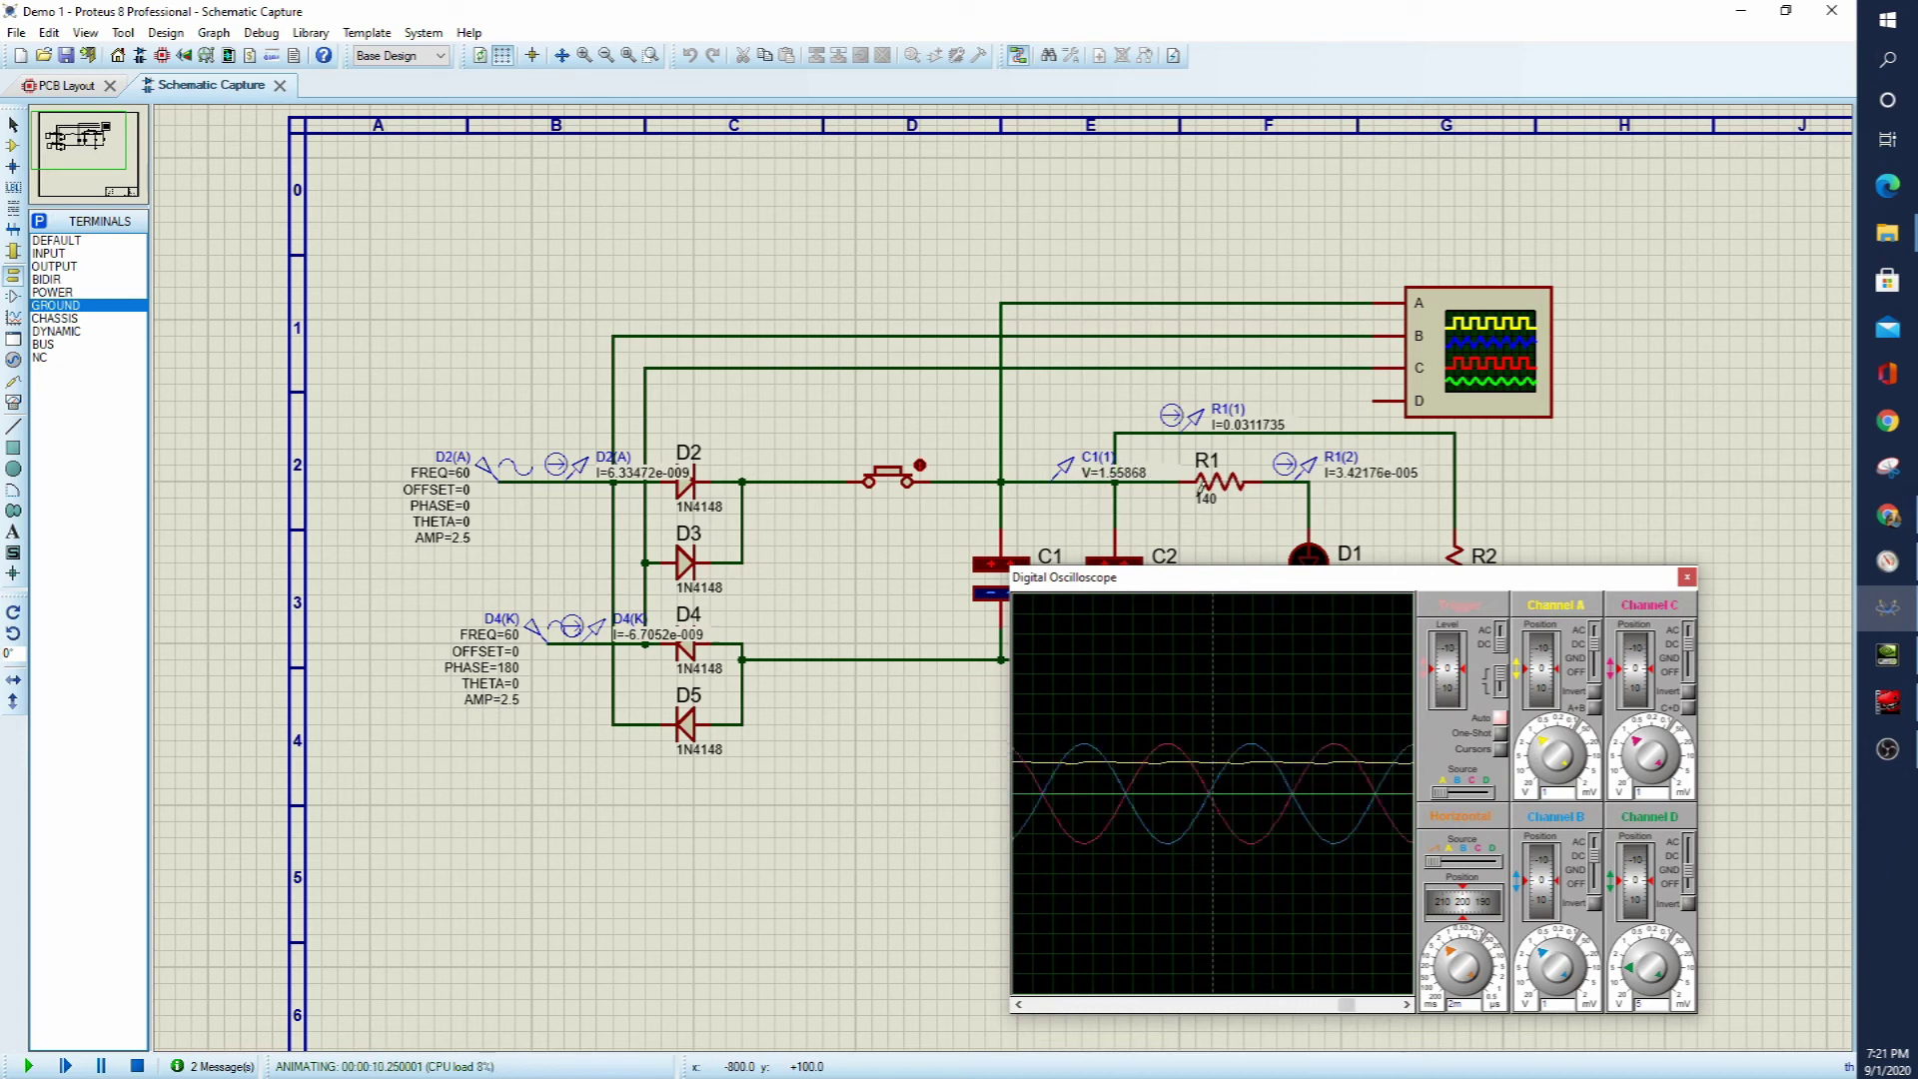
left_click(136, 1065)
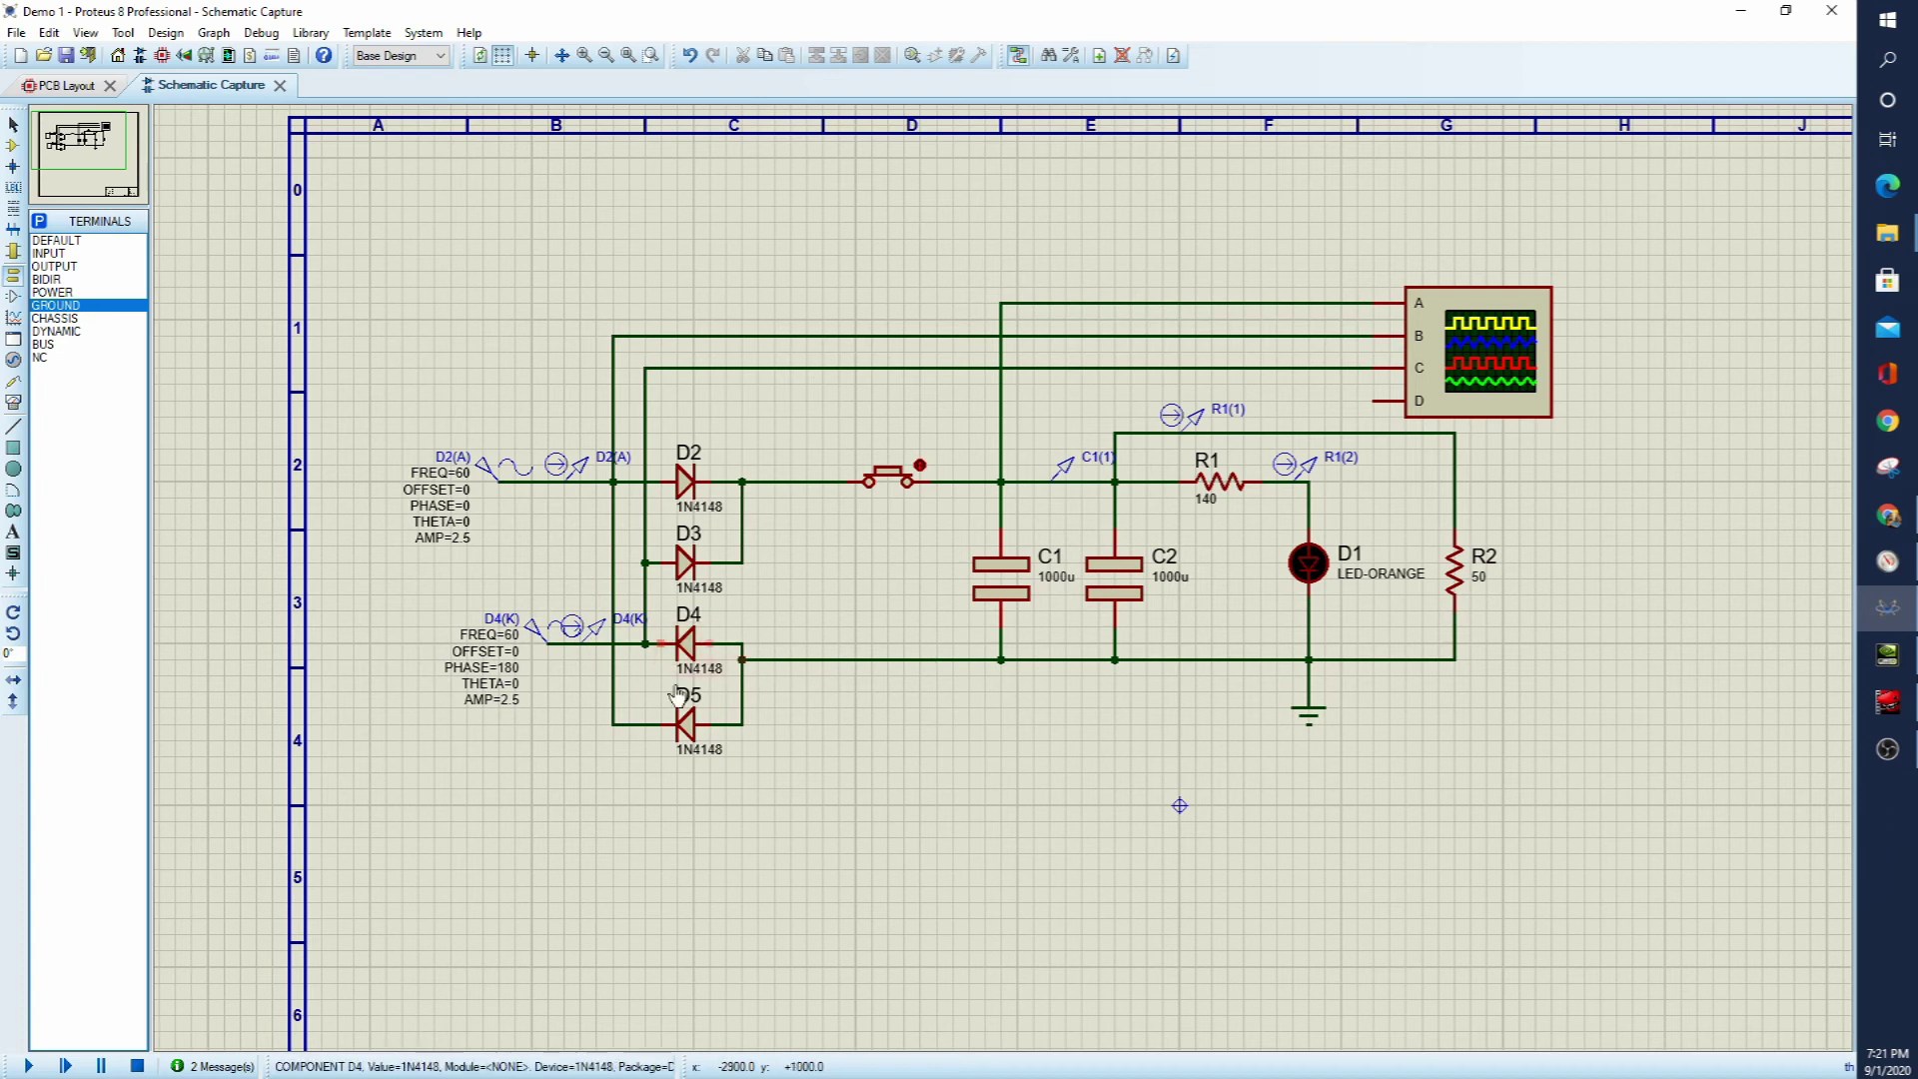
- Delete the ground terminal below D1 and place voltage probe C1(2) on the bottom return wire
right_click(1311, 715)
right_click(1311, 714)
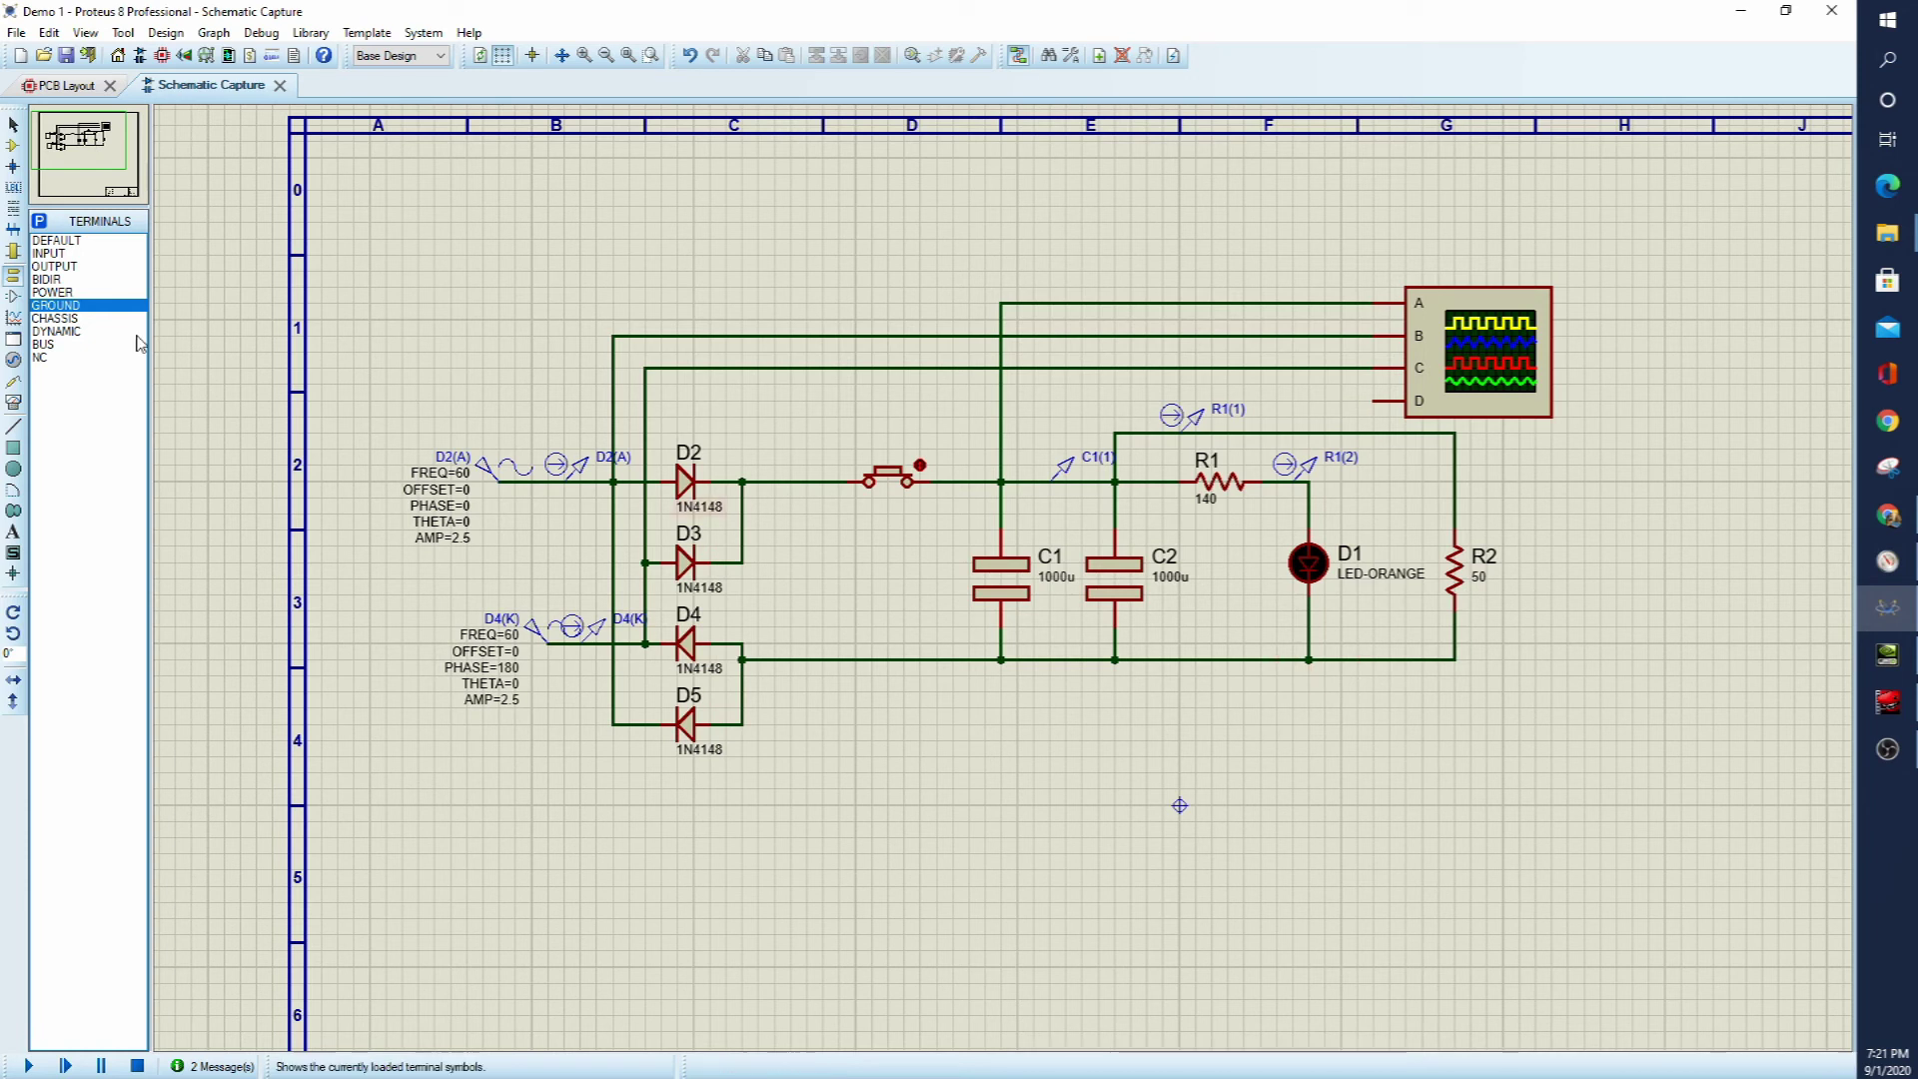
left_click(13, 381)
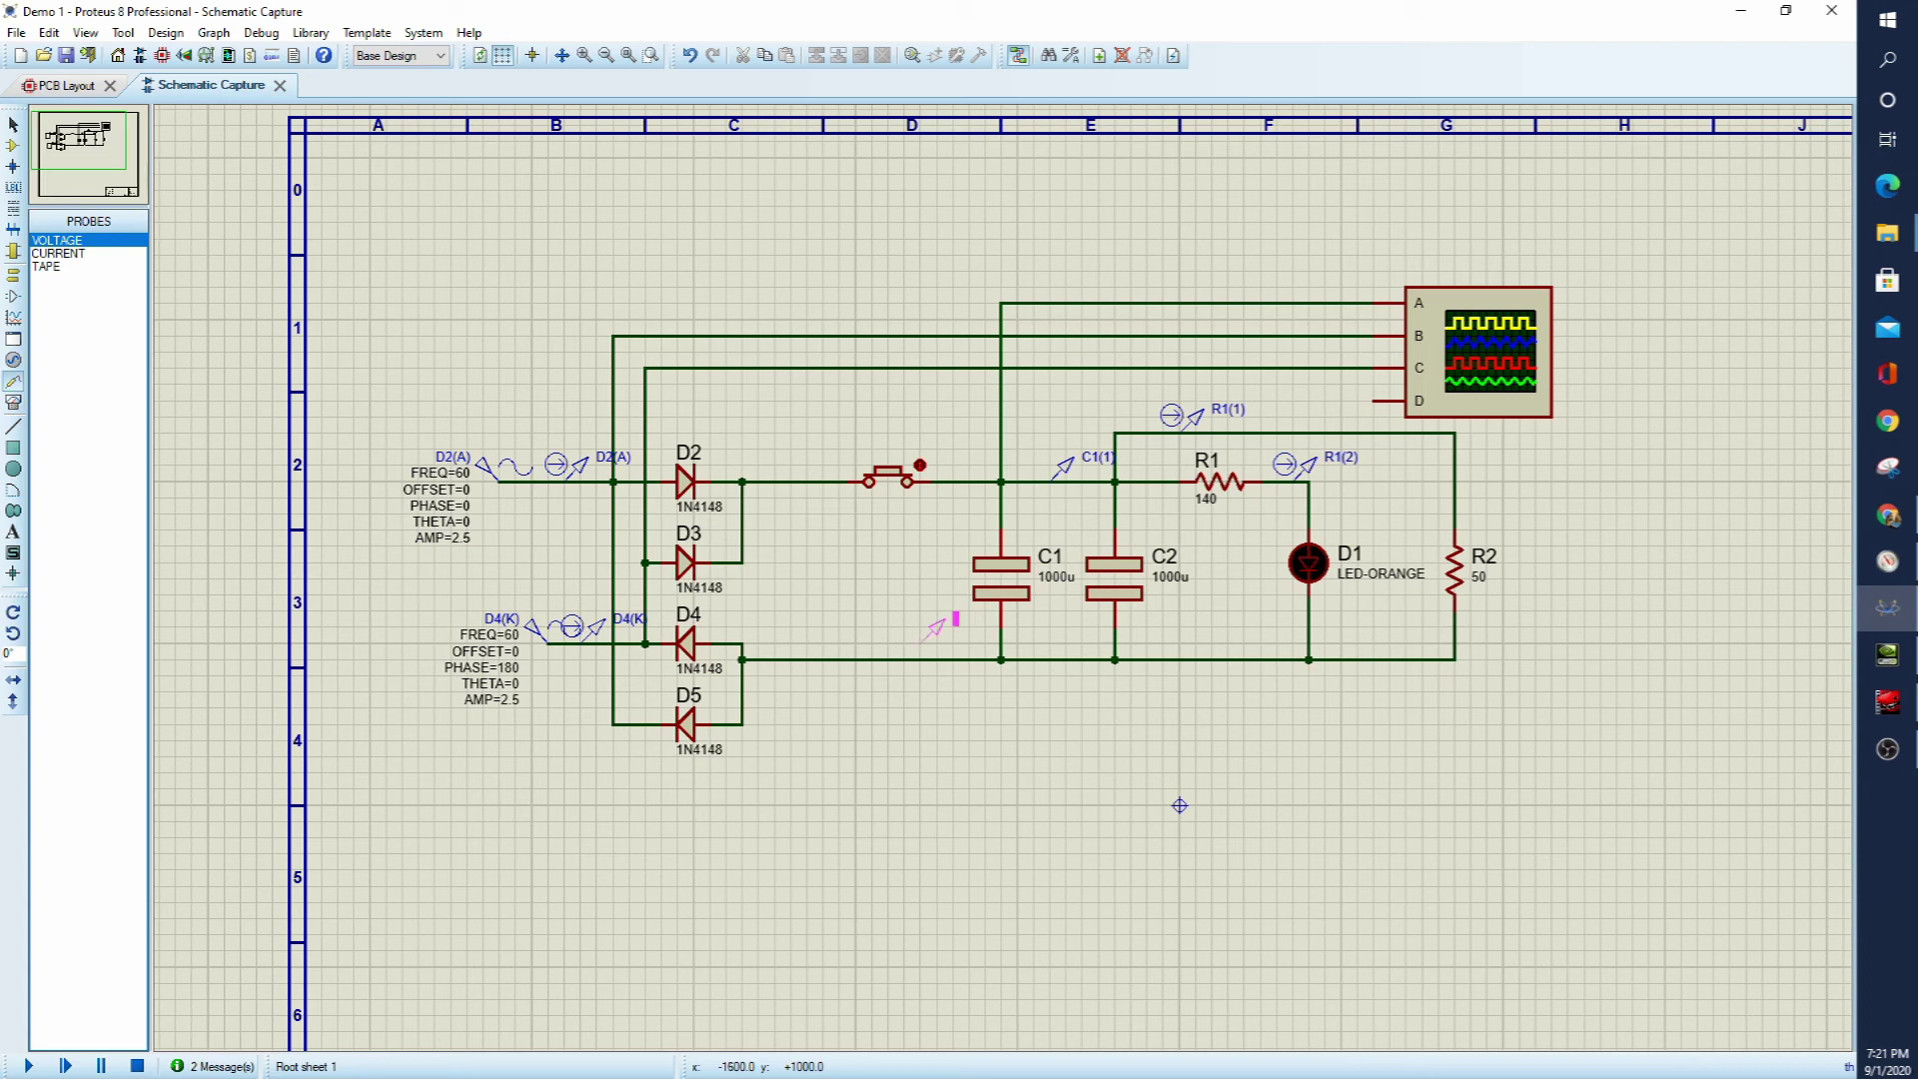
left_click(923, 655)
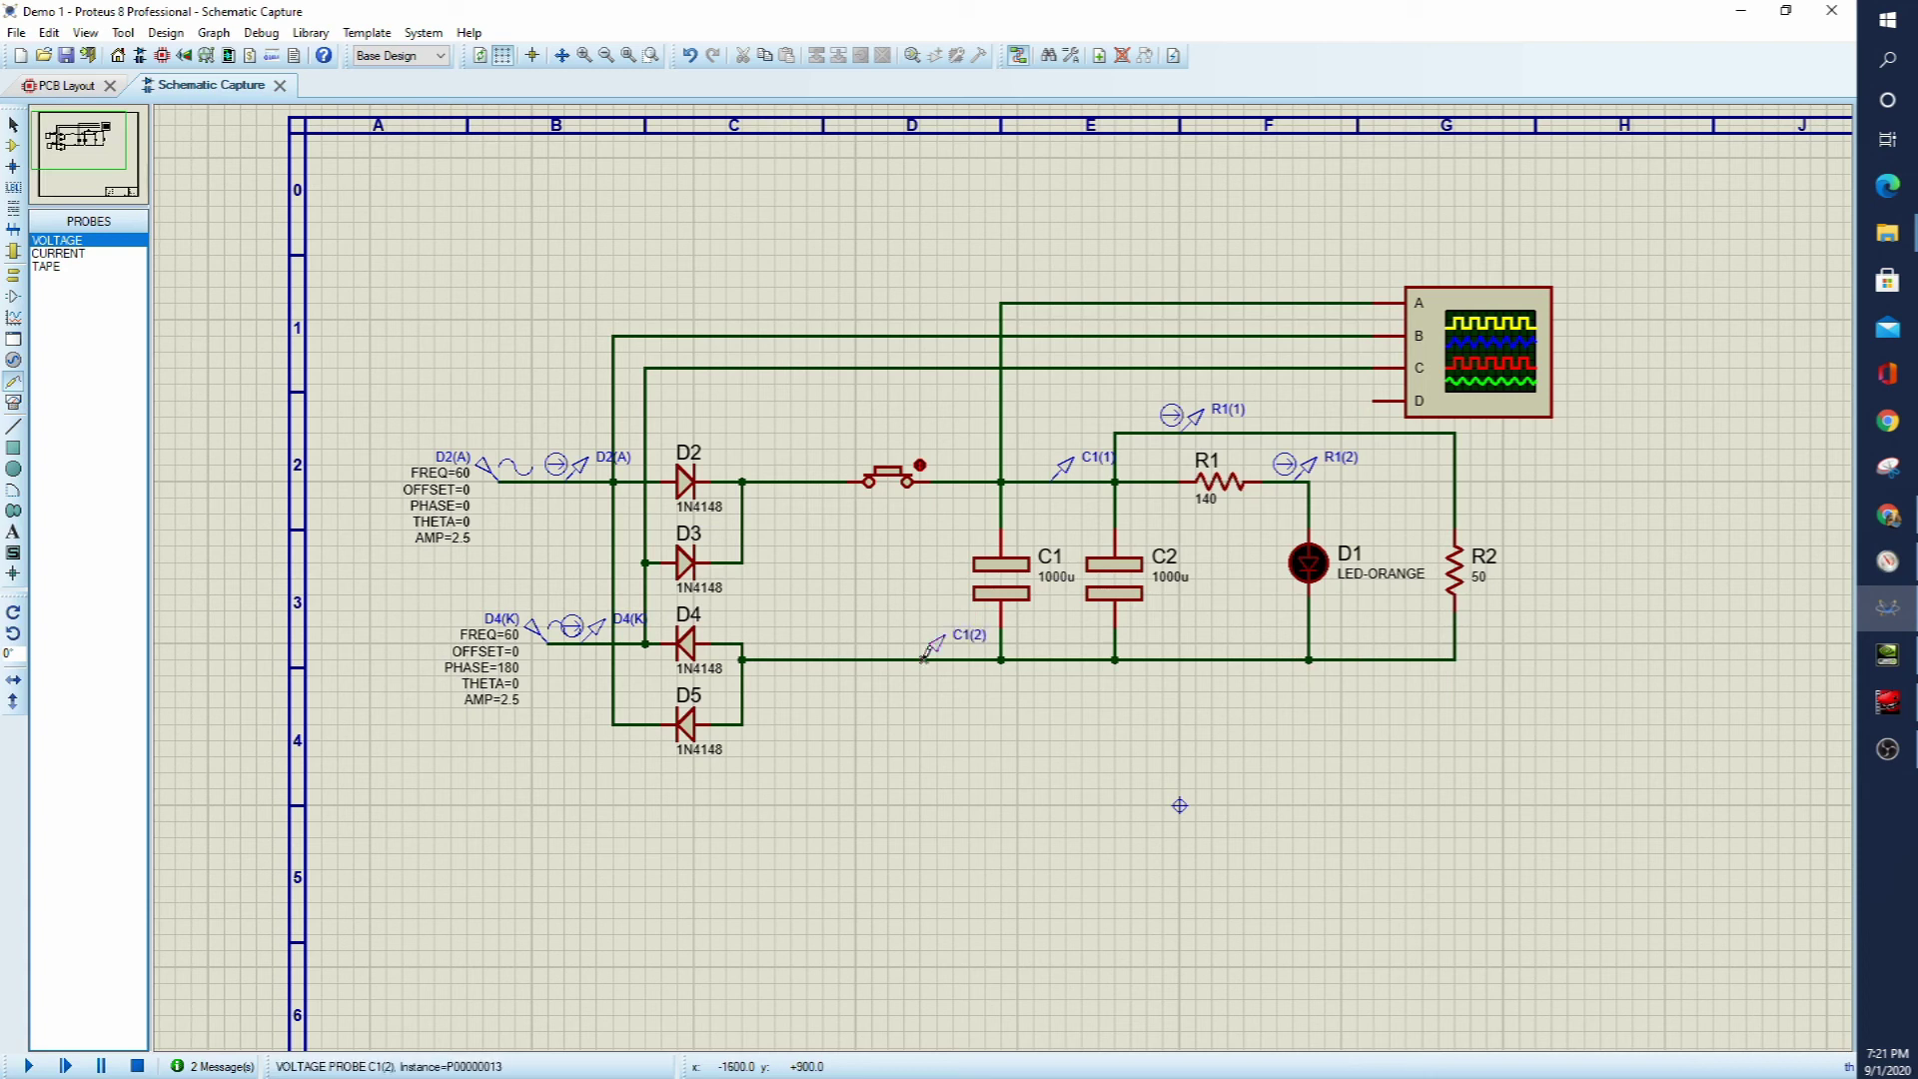
- Test-run the simulation, reading C1 near 1.51 V and R1(1) about 0.0605 A, then stop
left_click(30, 1067)
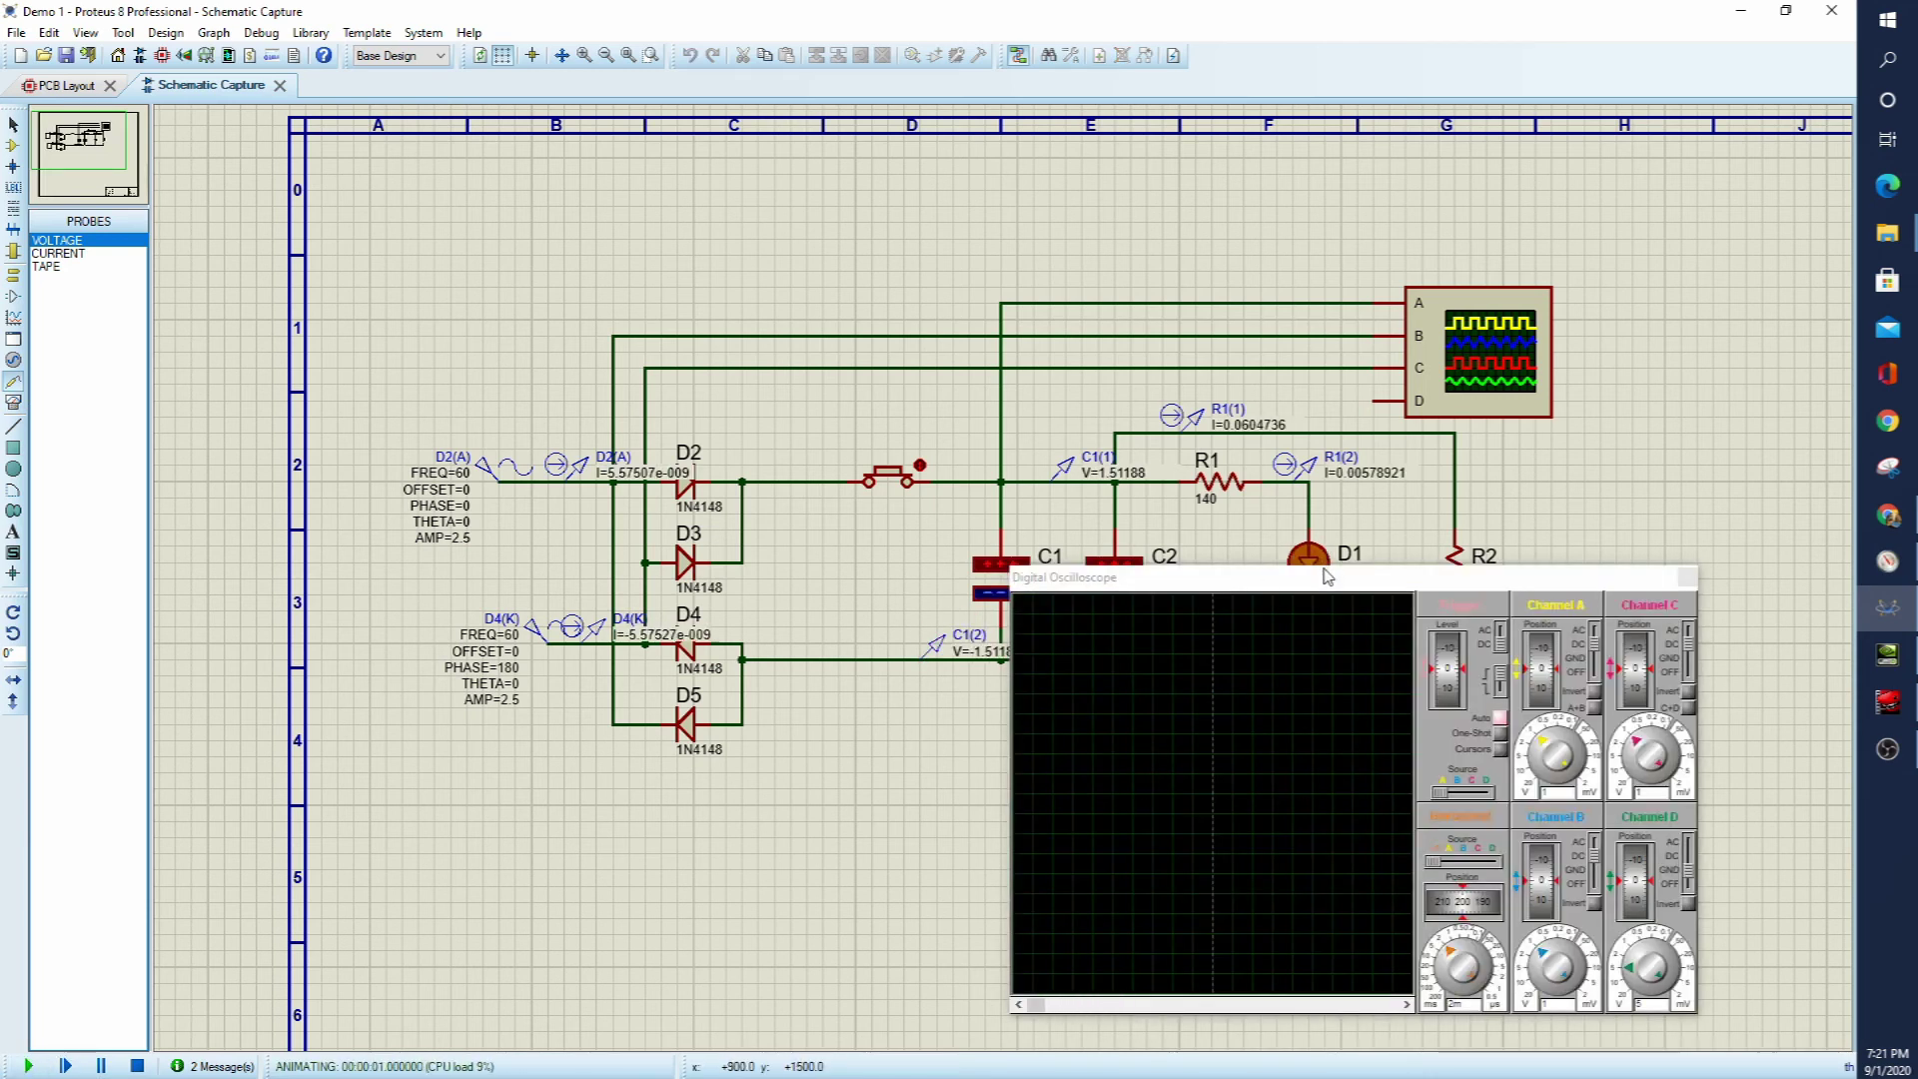
left_click_drag(1327, 576, 1297, 704)
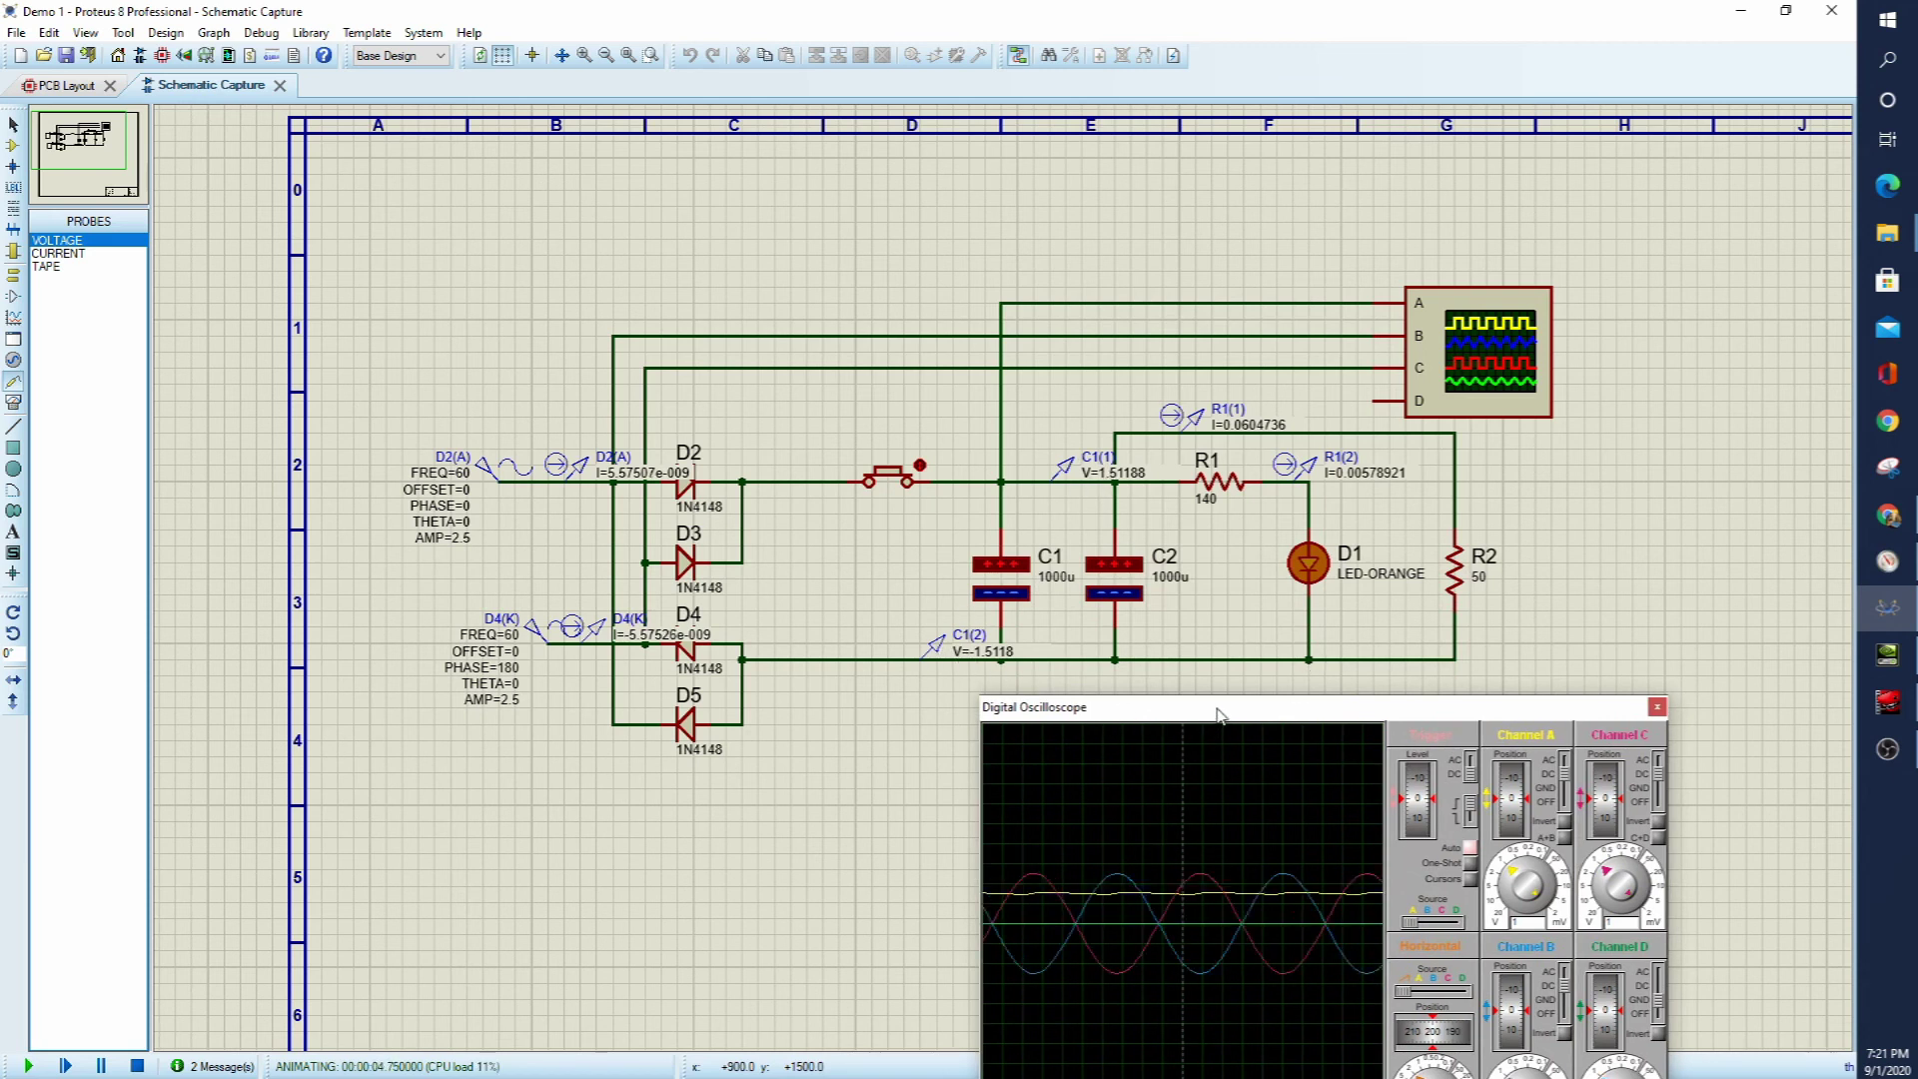
left_click_drag(1219, 714, 1104, 583)
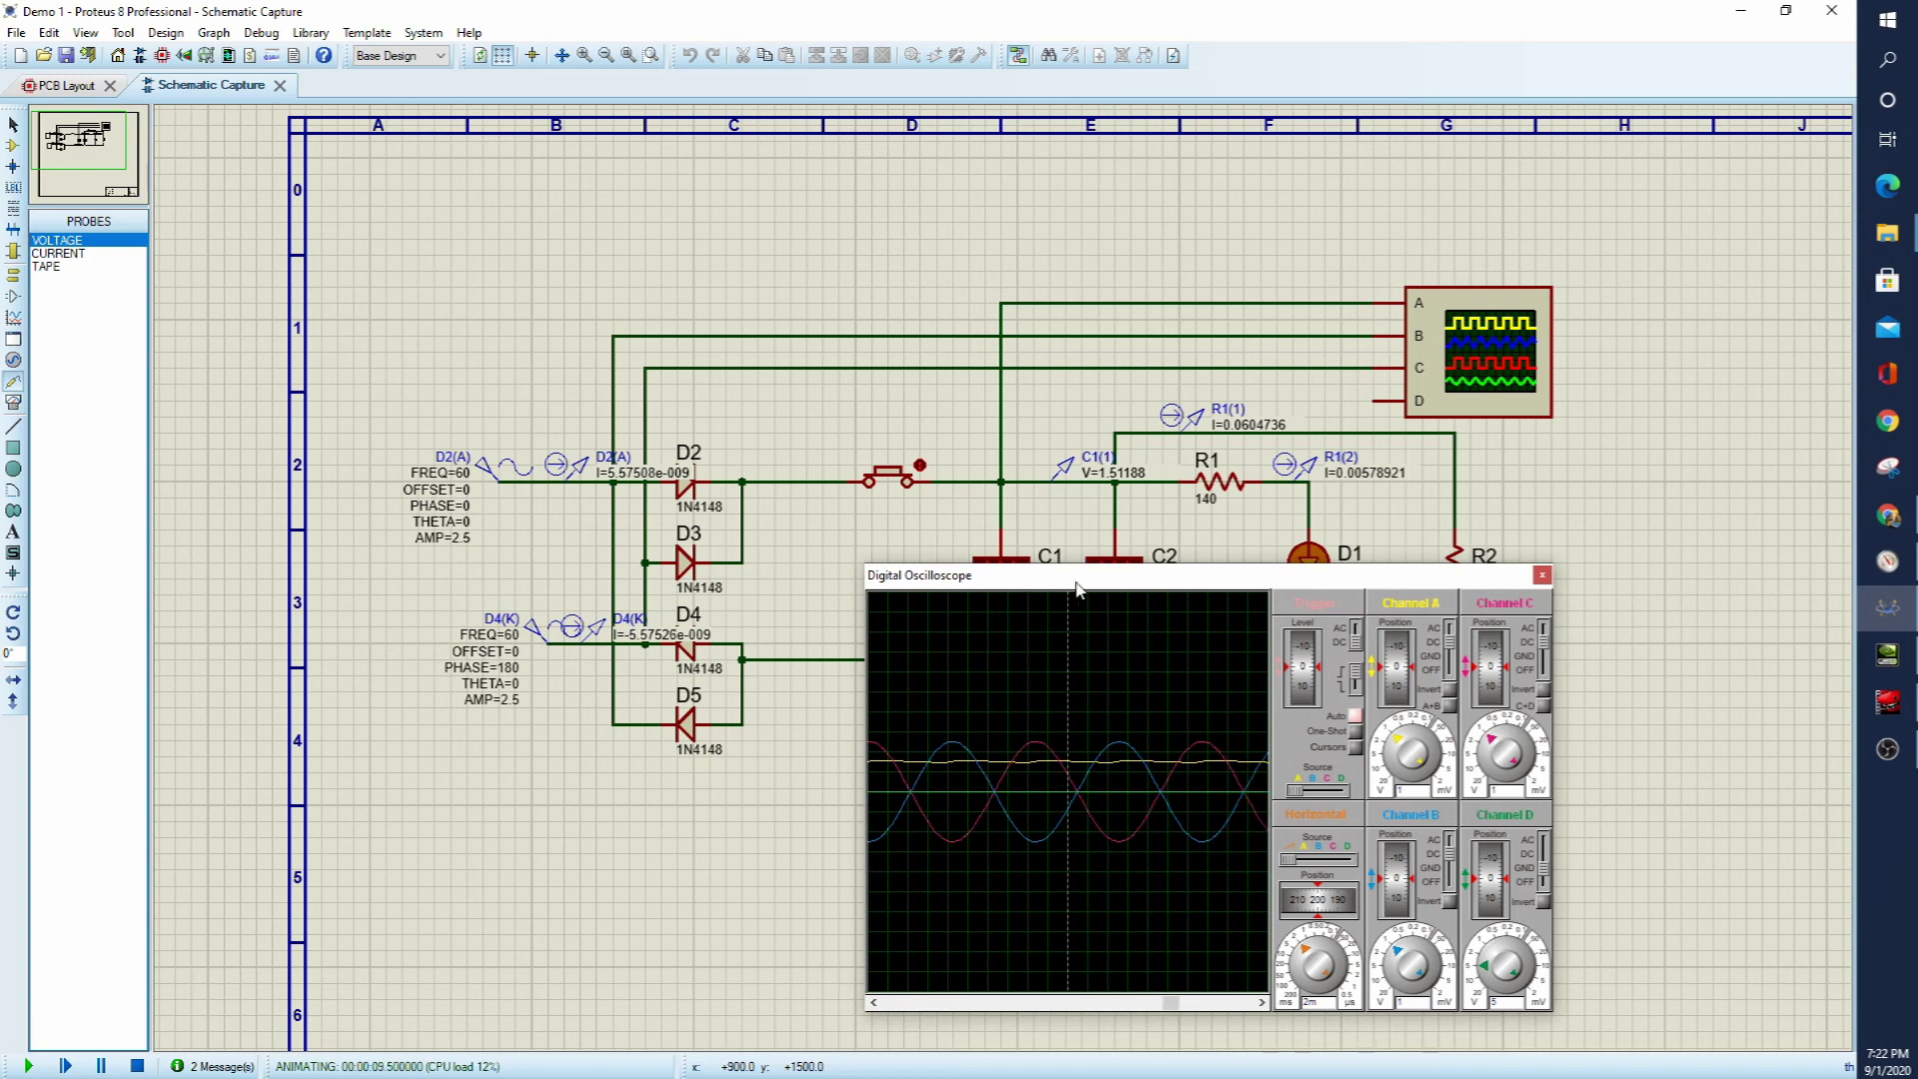
left_click(137, 1067)
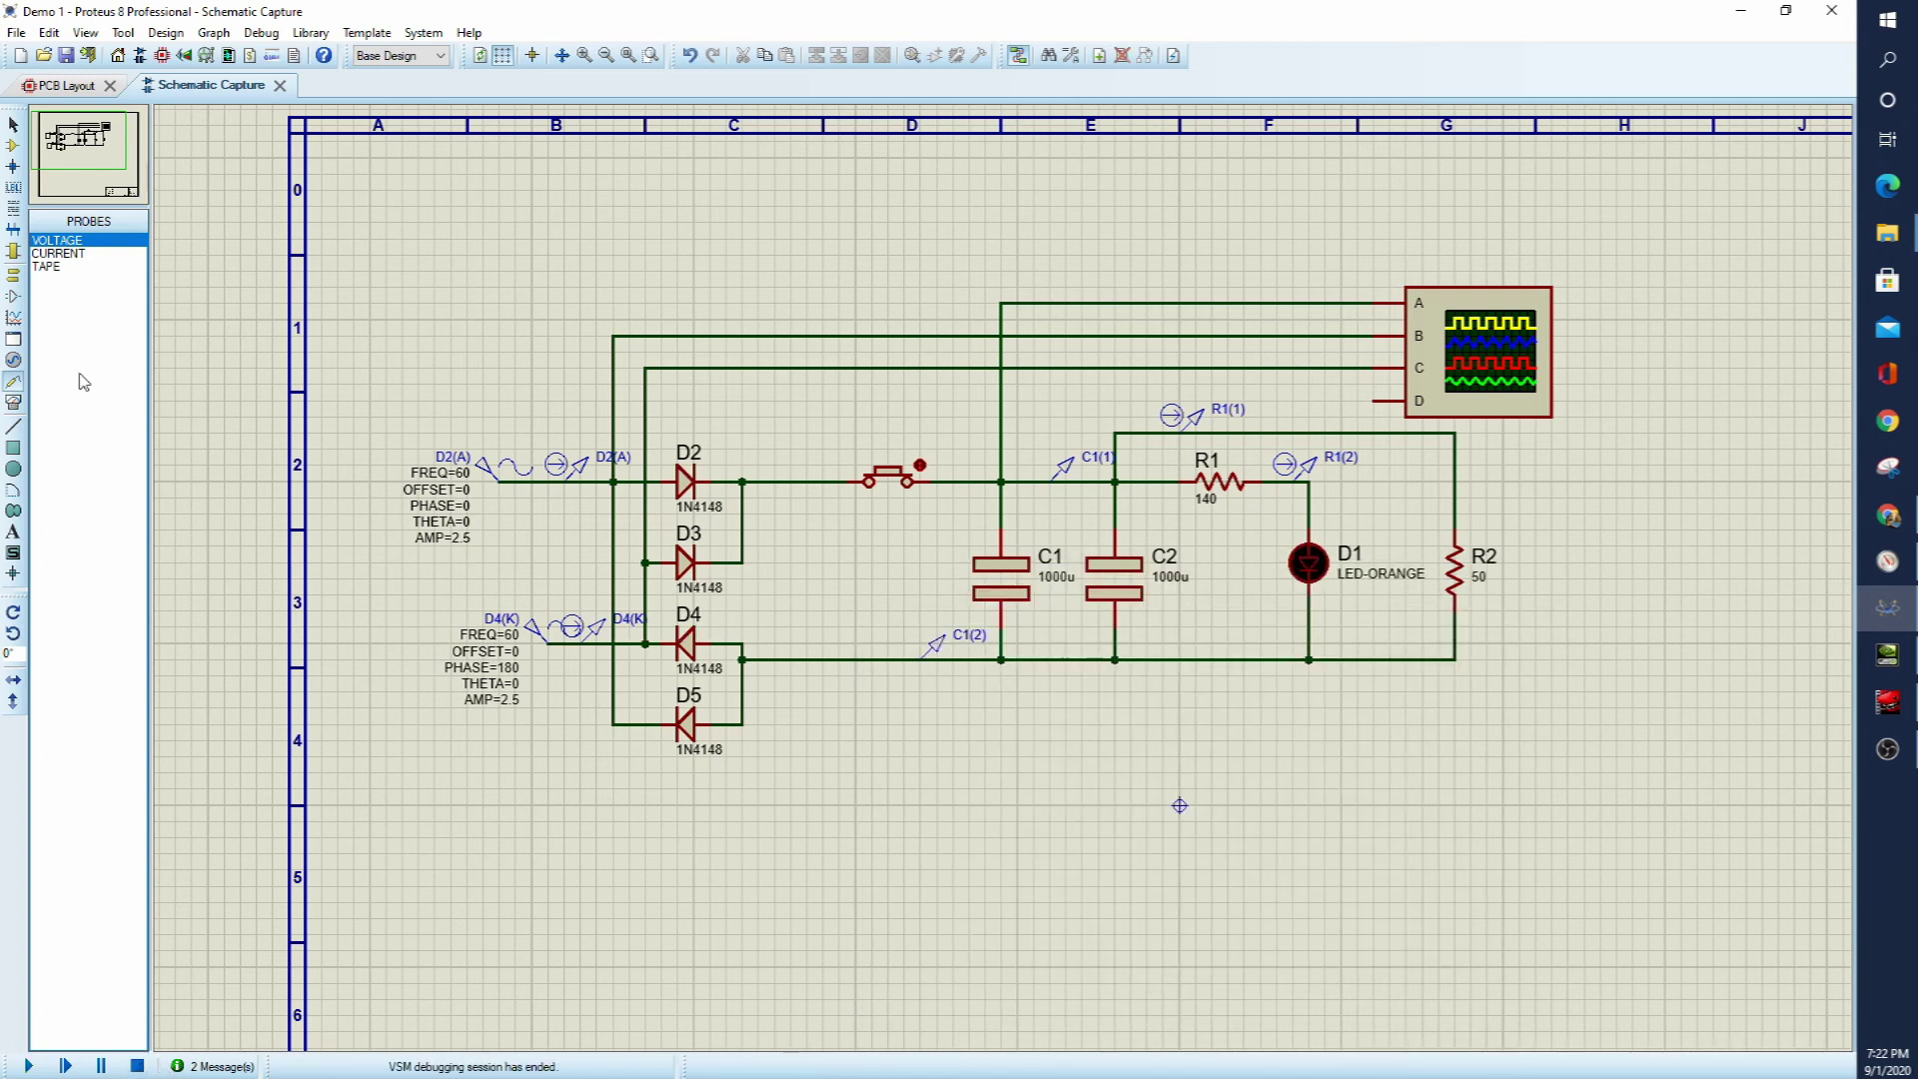
- Place a DC voltmeter right of R2 and wire its terminals across R2's top and bottom
left_click(14, 401)
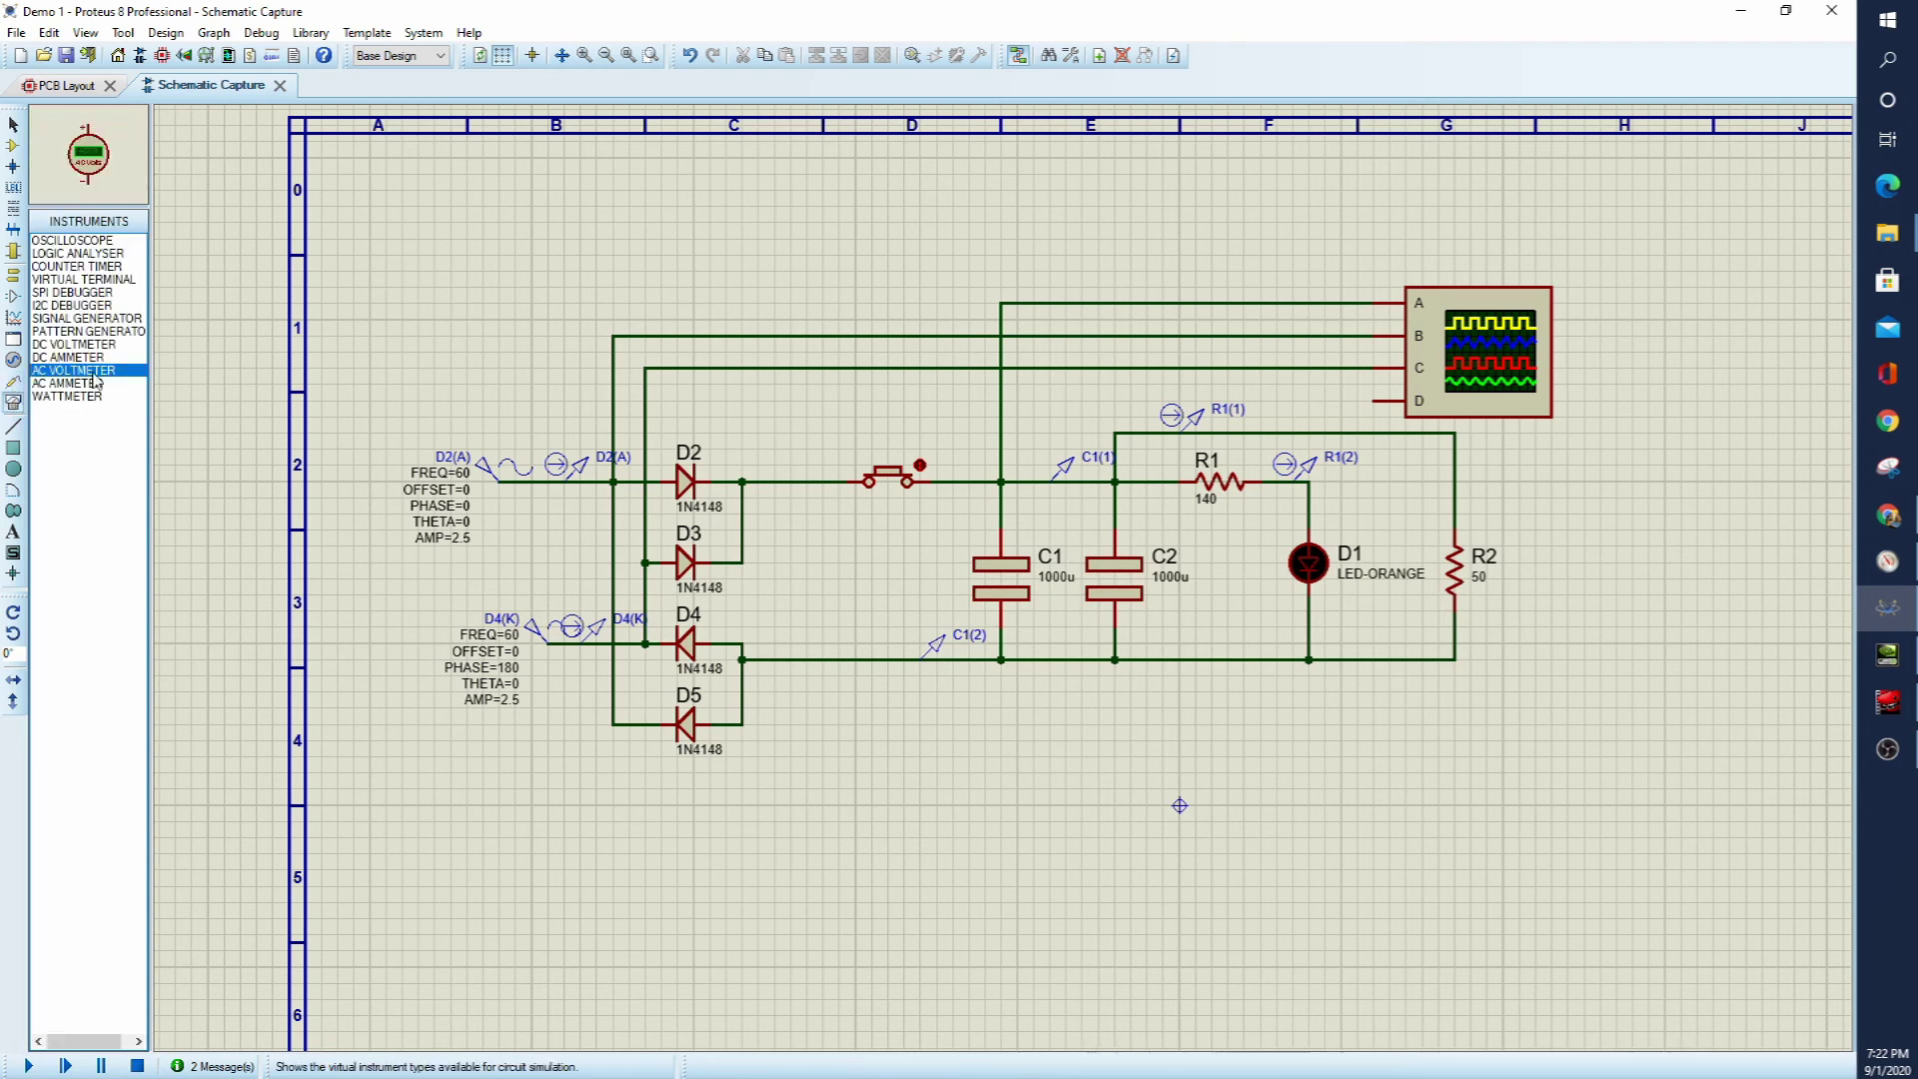
left_click(92, 344)
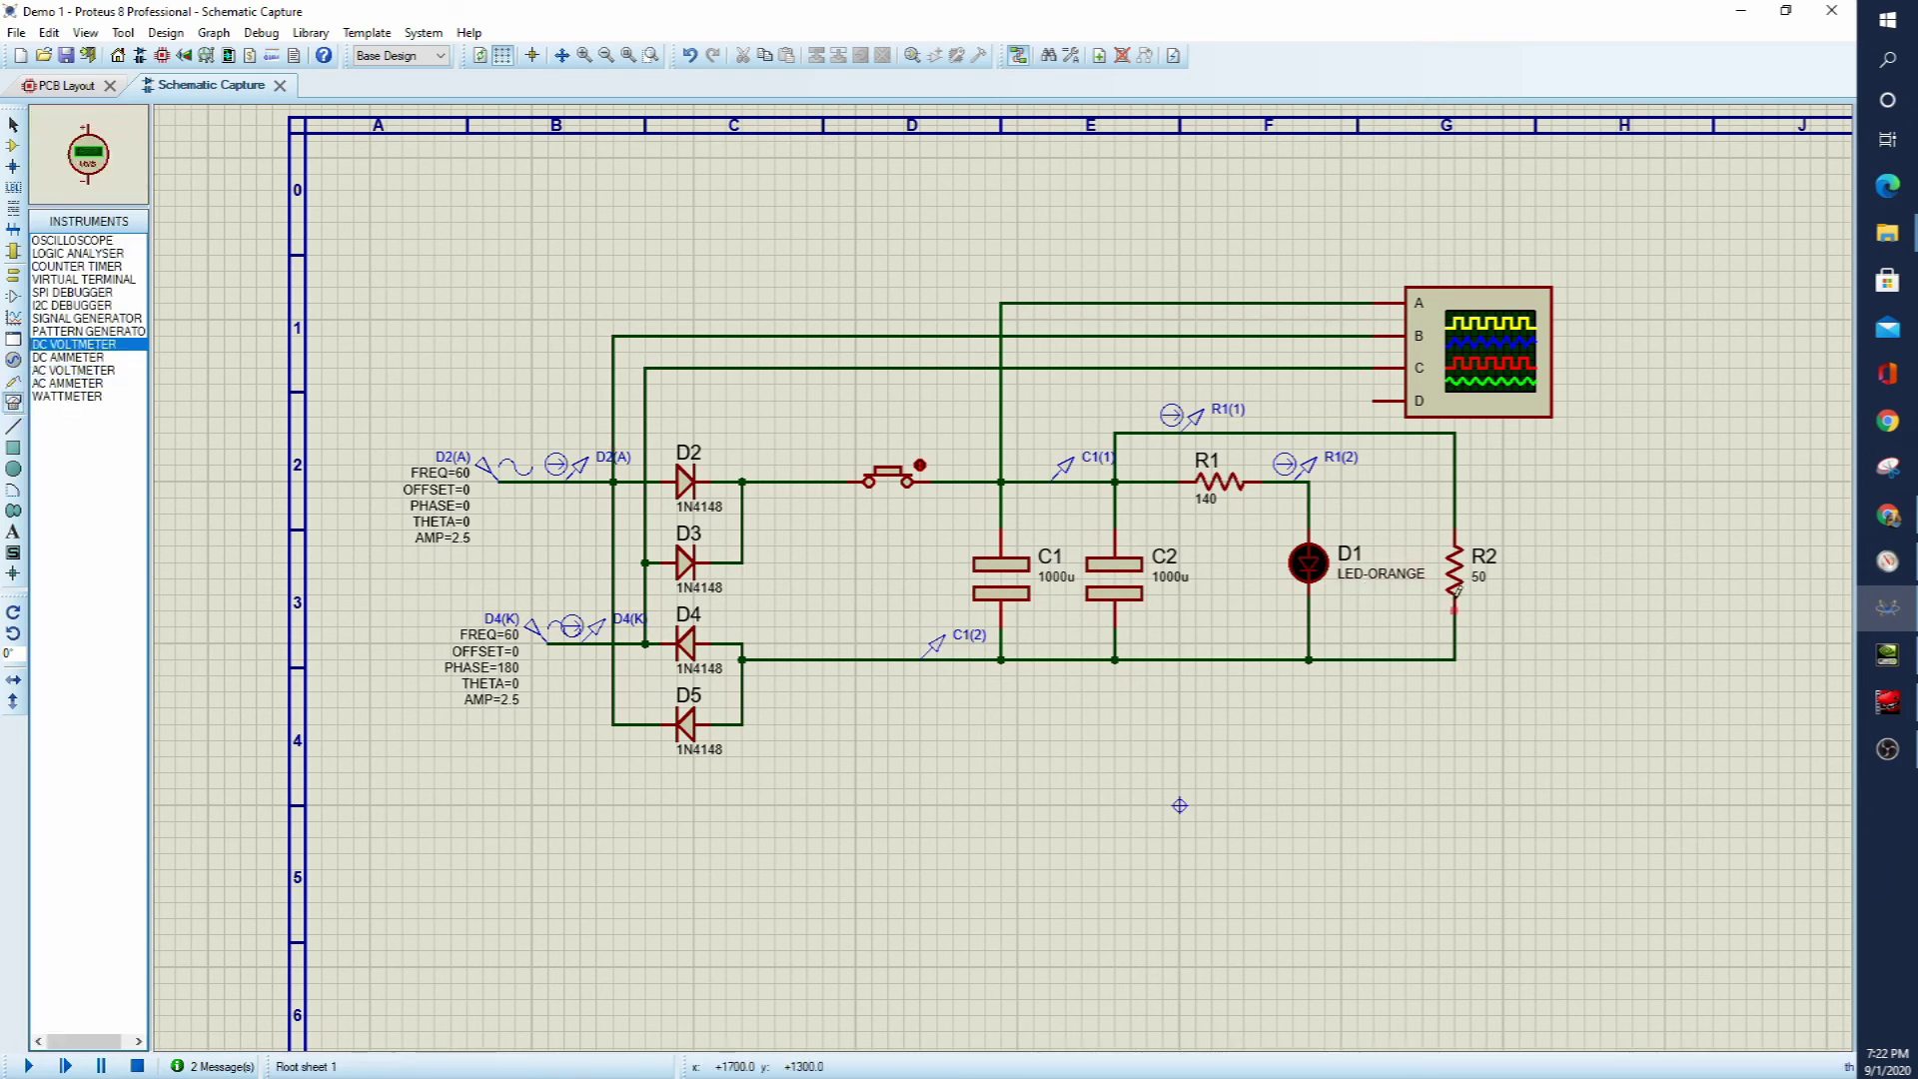
left_click(1552, 560)
left_click(1552, 560)
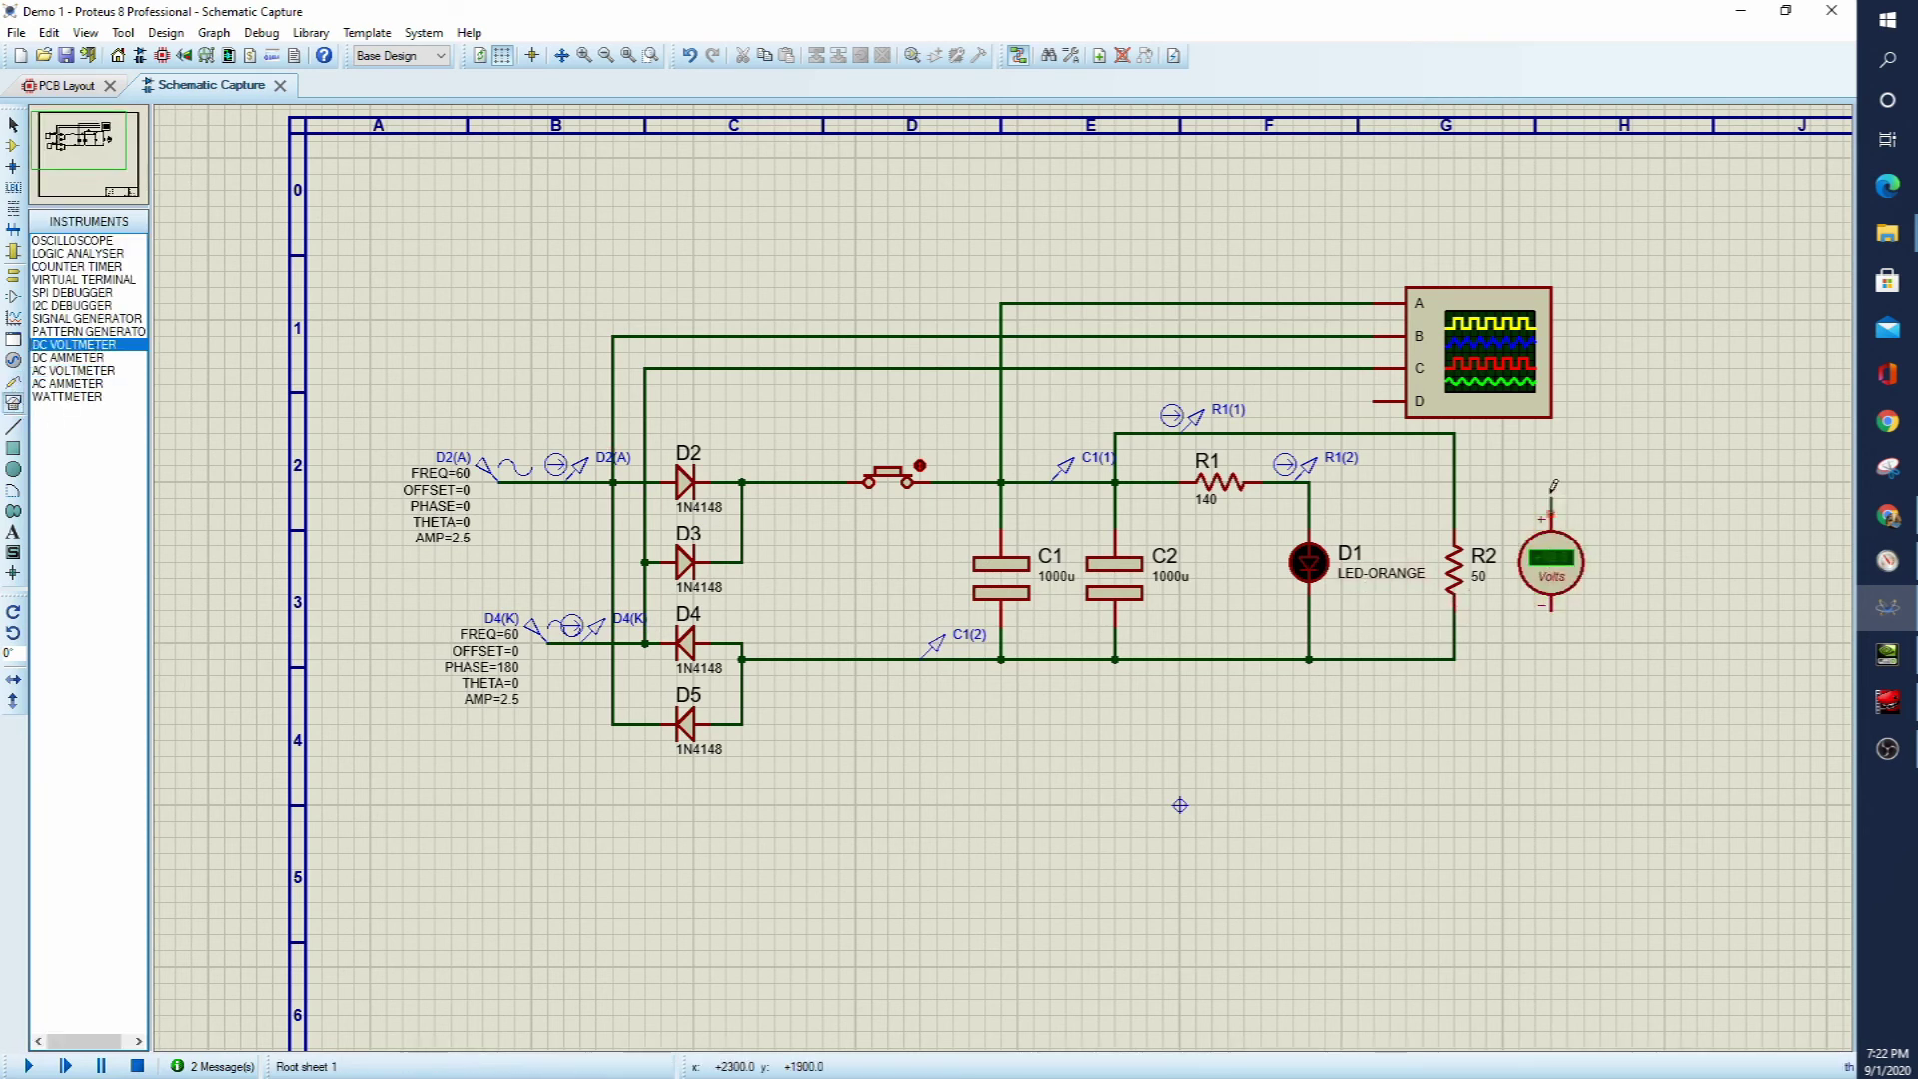
left_click(1456, 494)
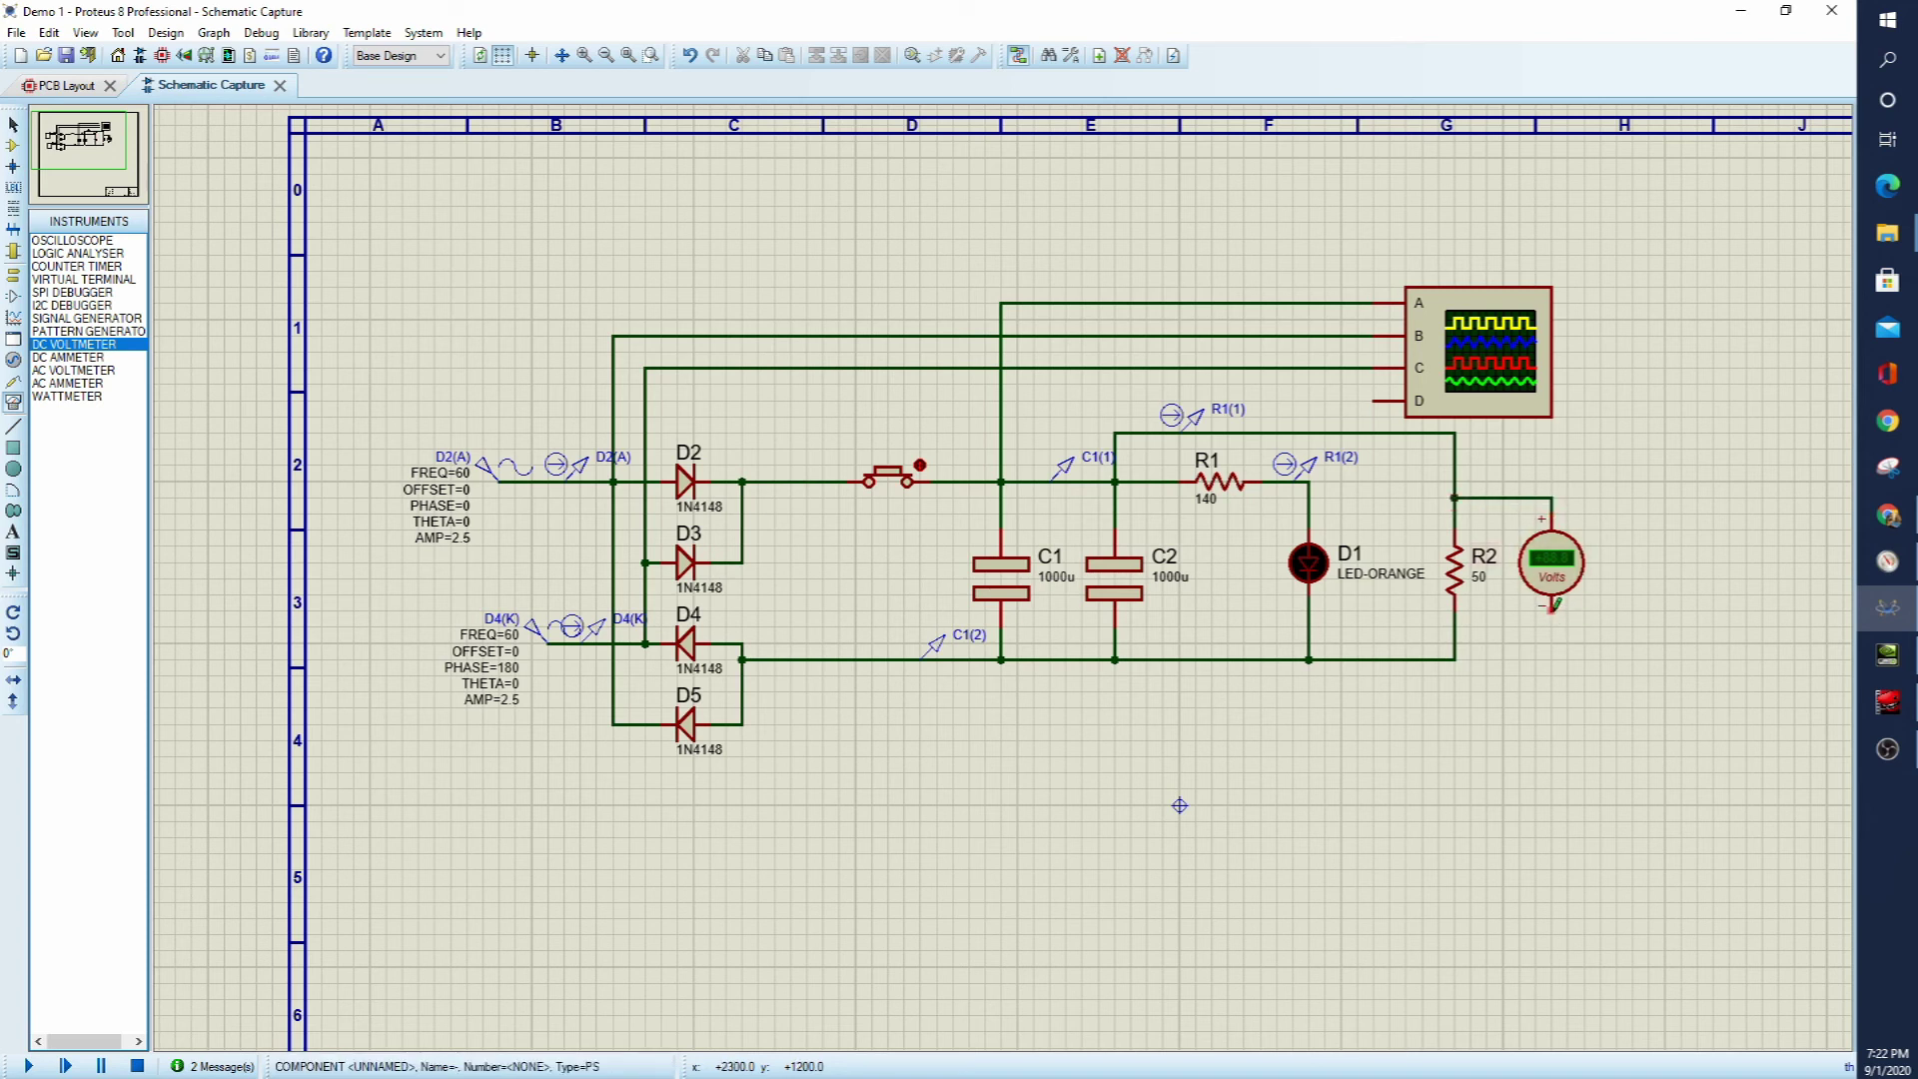
left_click(1456, 627)
- Run a test simulation showing the two opposite-phase sine waves on the oscilloscope, then stop
key("F12")
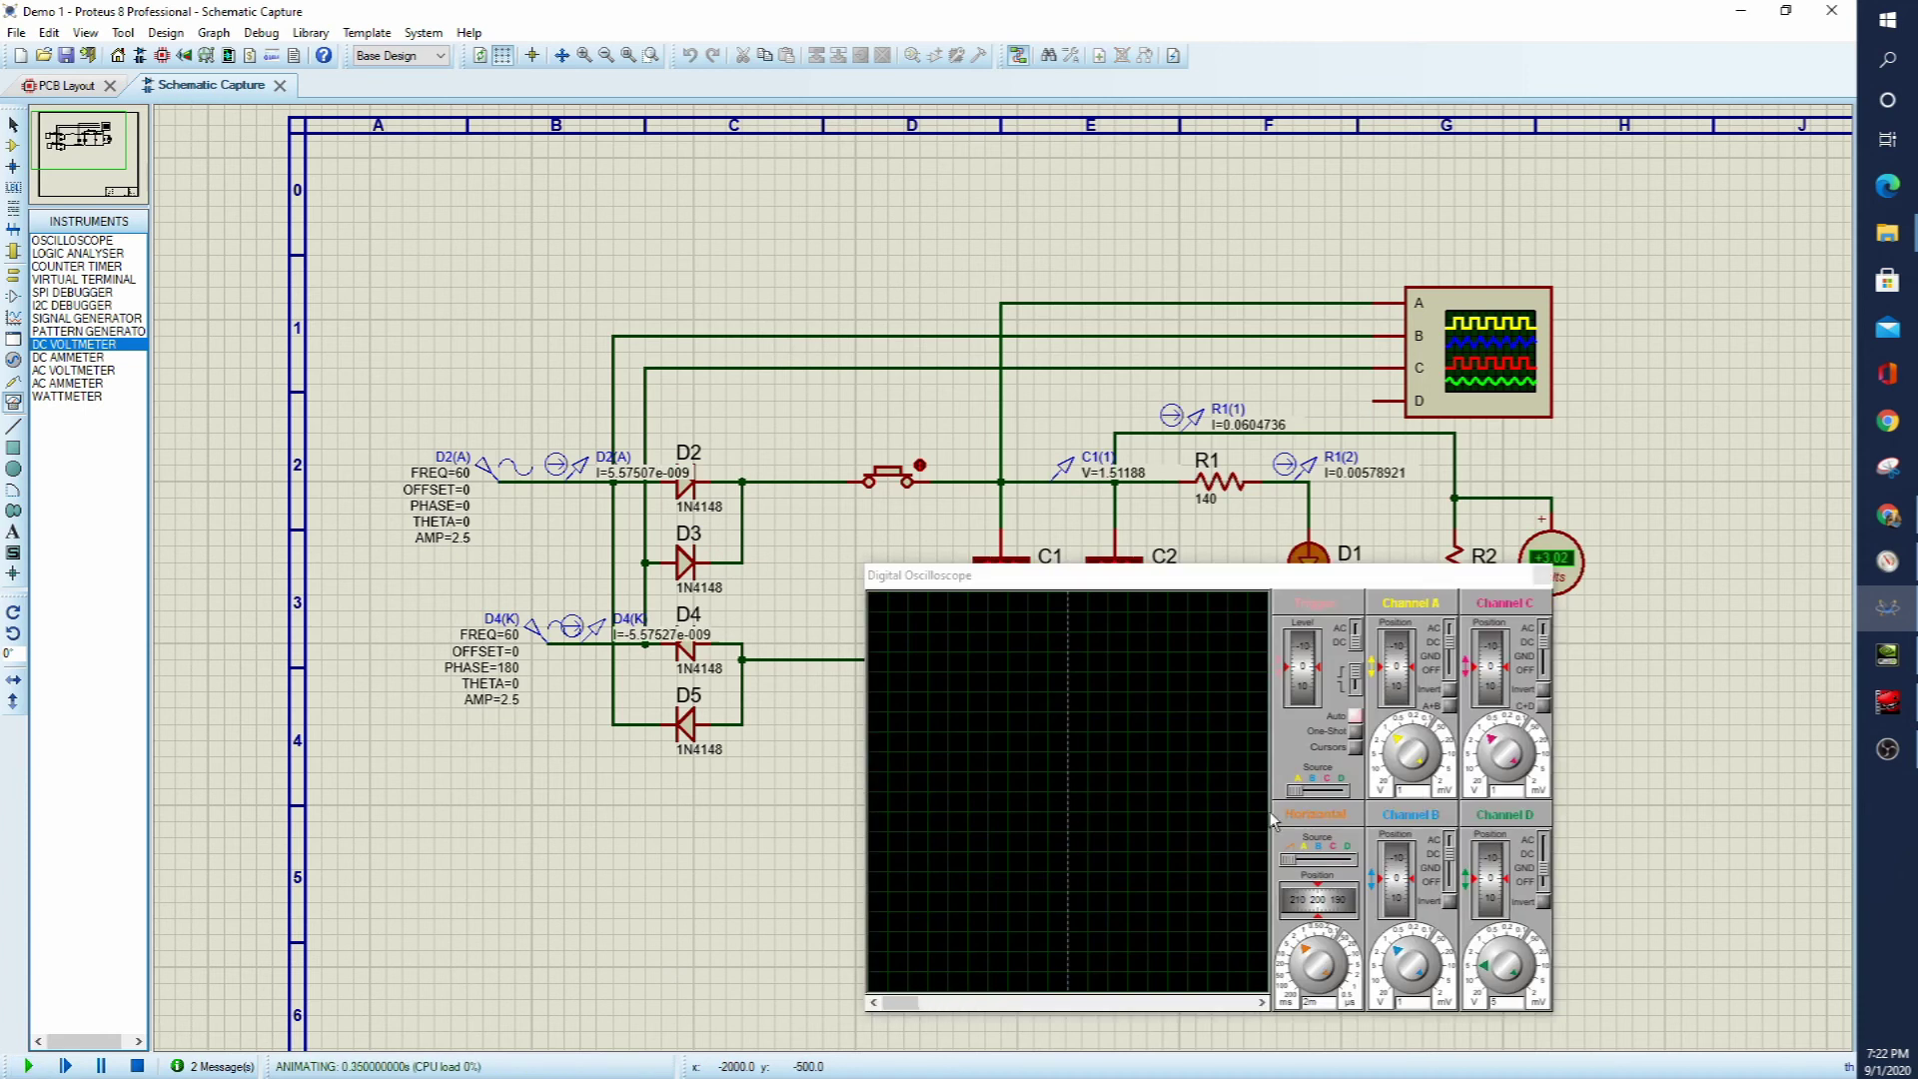
mouse_move(1450, 577)
left_mouse_down()
mouse_move(1377, 586)
mouse_move(1285, 499)
left_mouse_up()
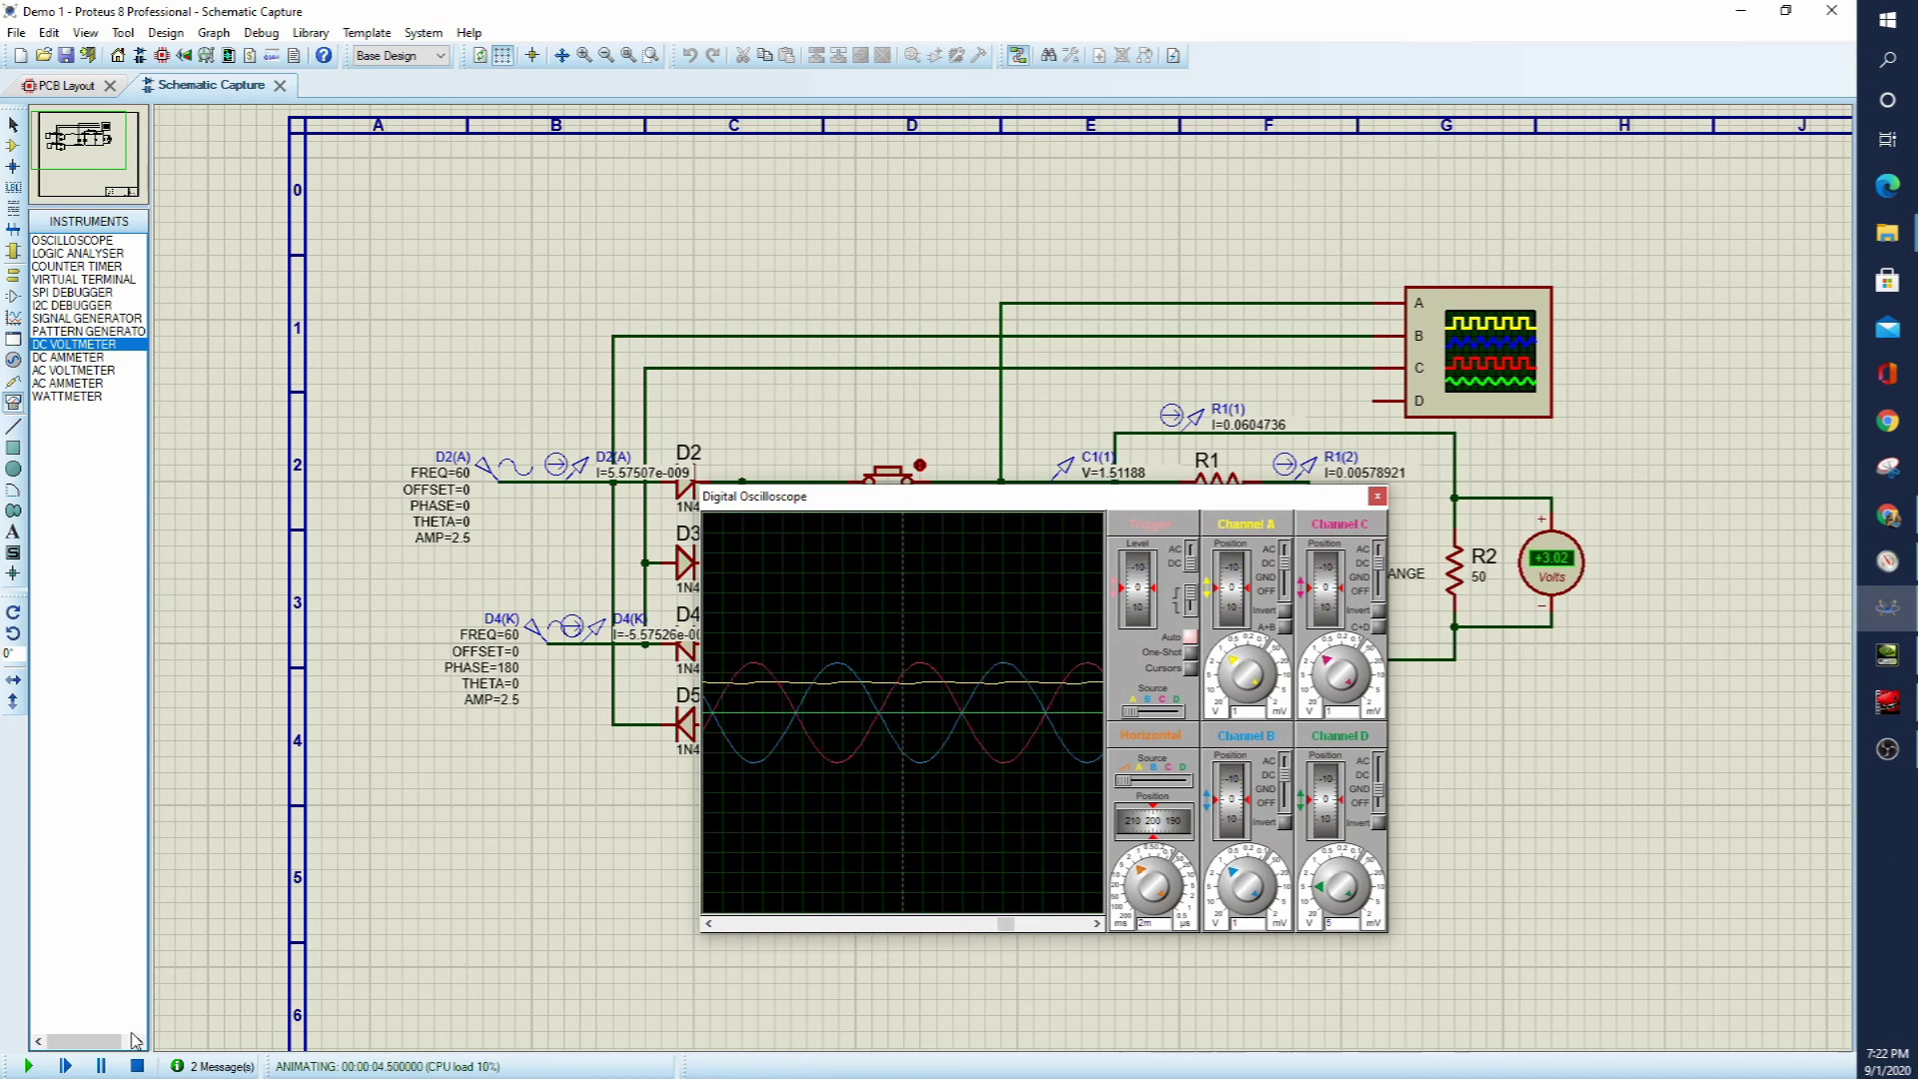
left_click(137, 1067)
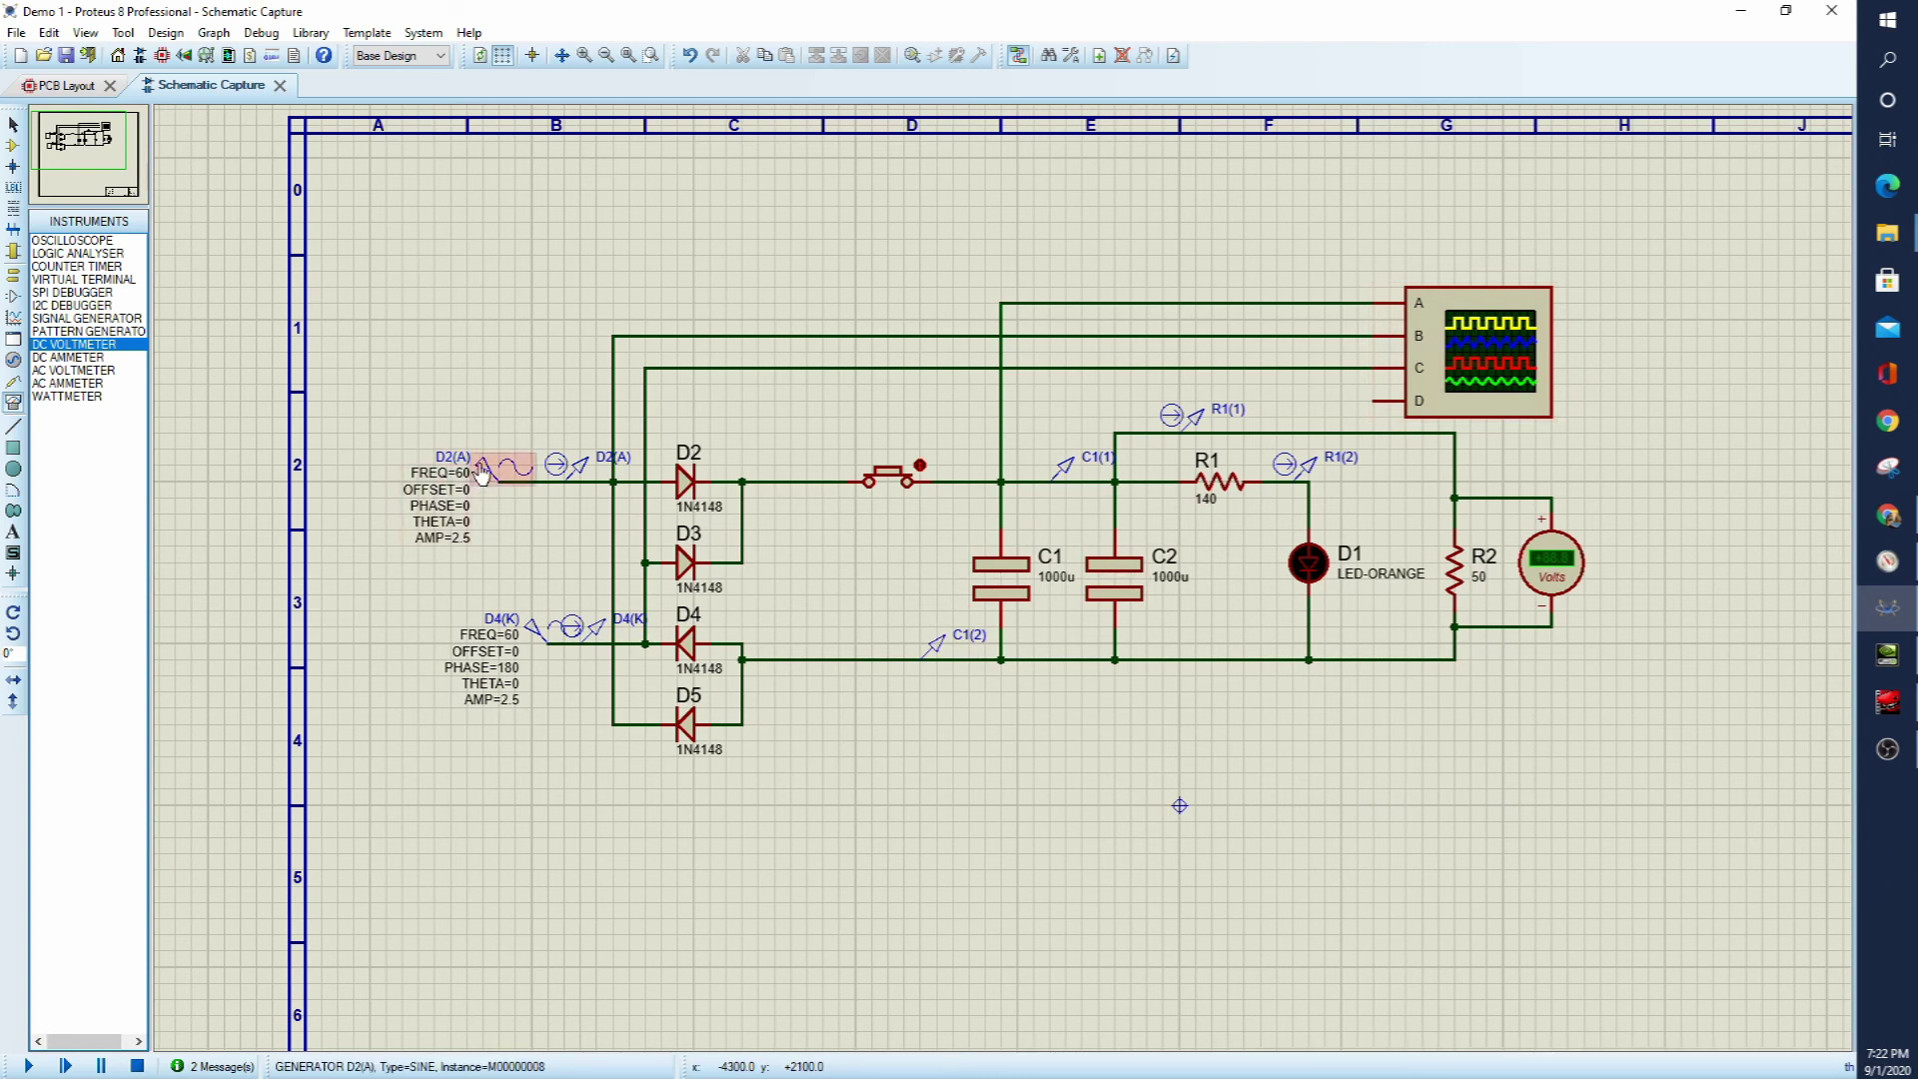
- Set the D2(A) sine source to 2.5 V RMS
double_click(480, 474)
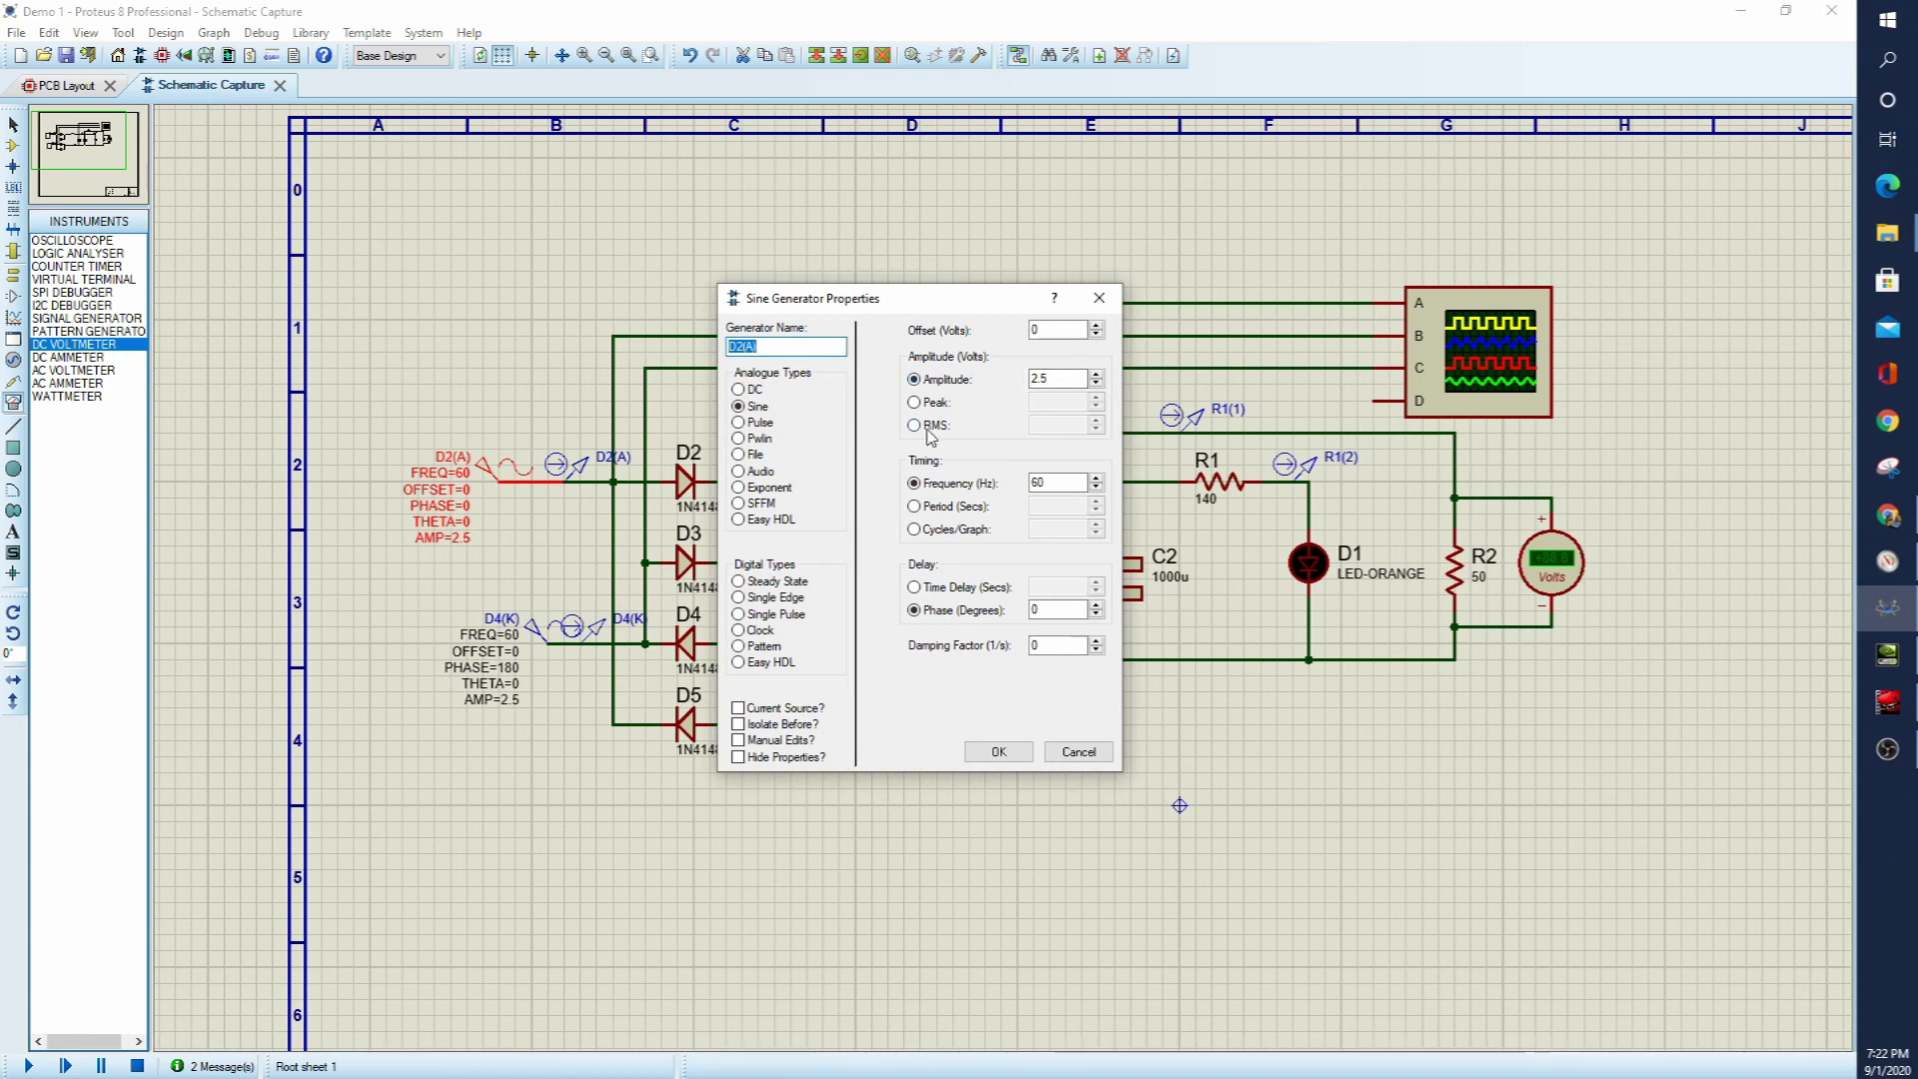
left_click(915, 426)
double_click(1062, 424)
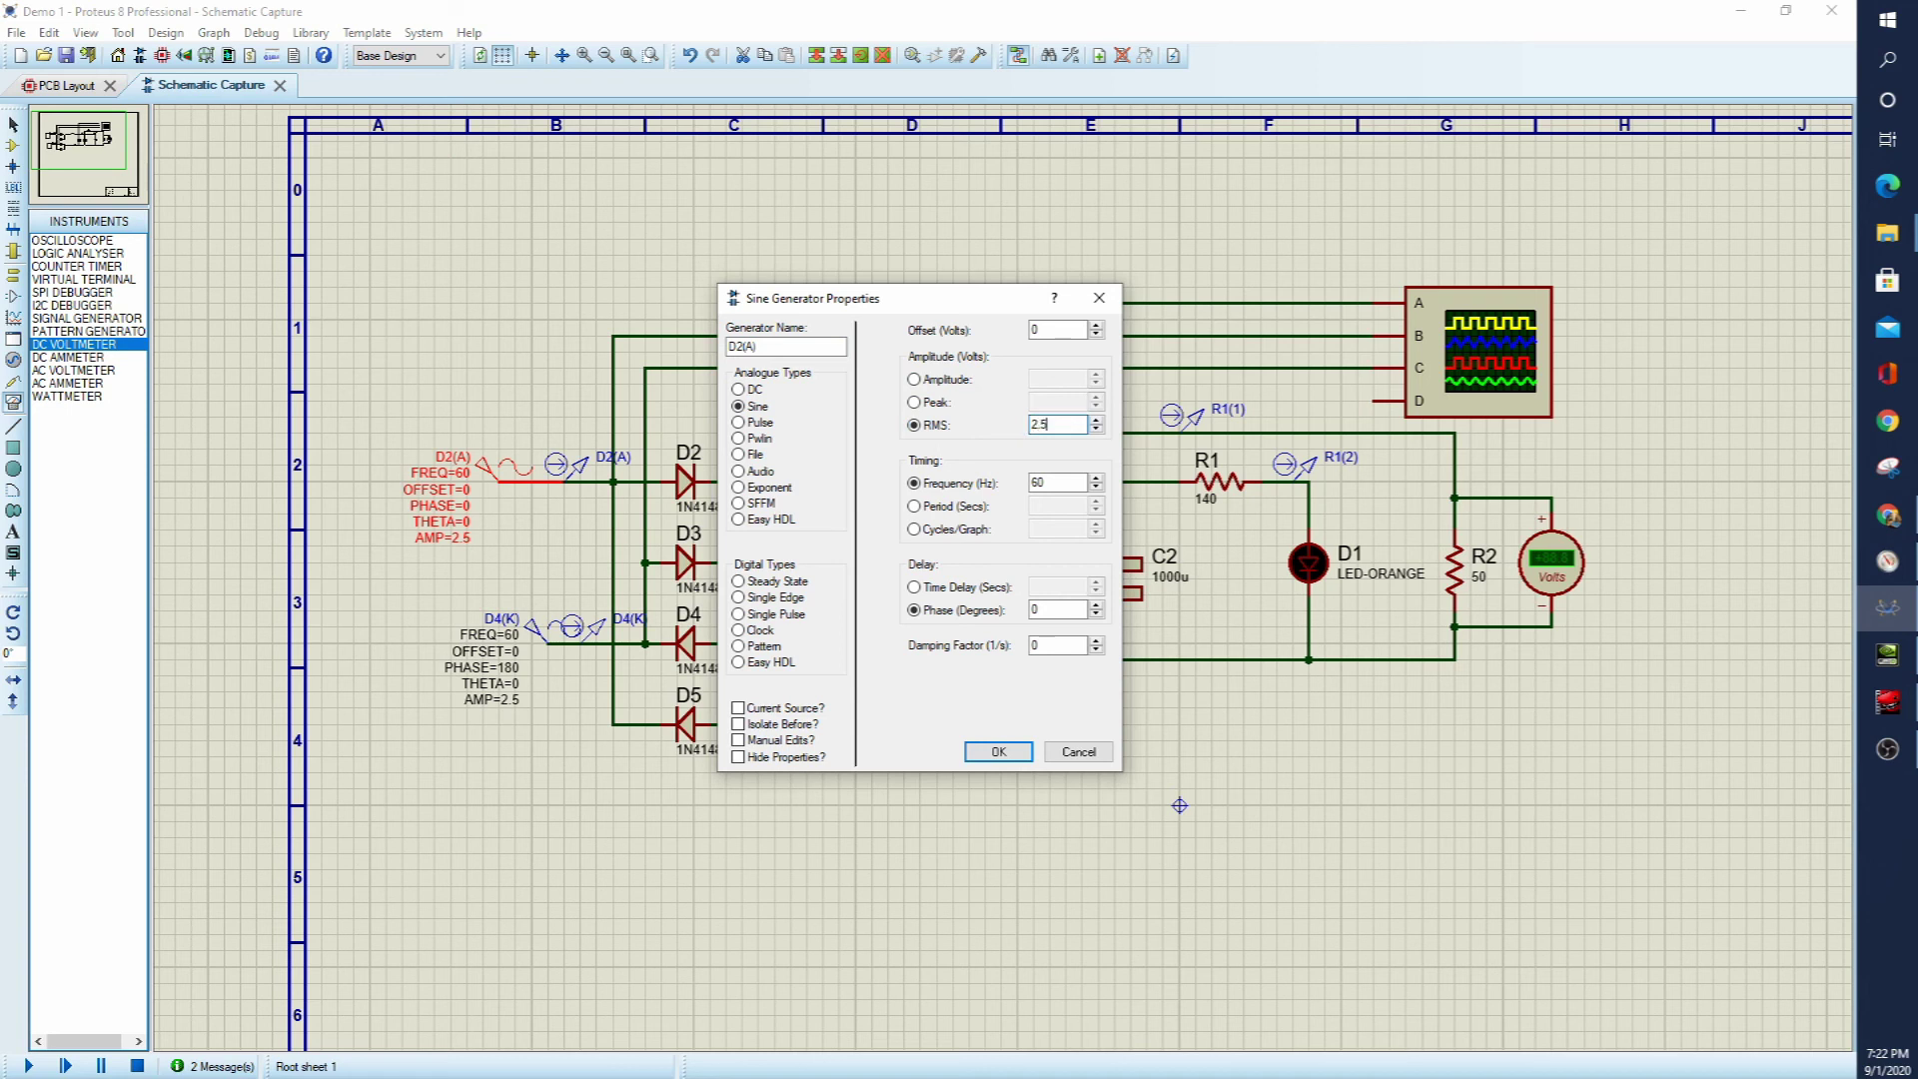
key("Return")
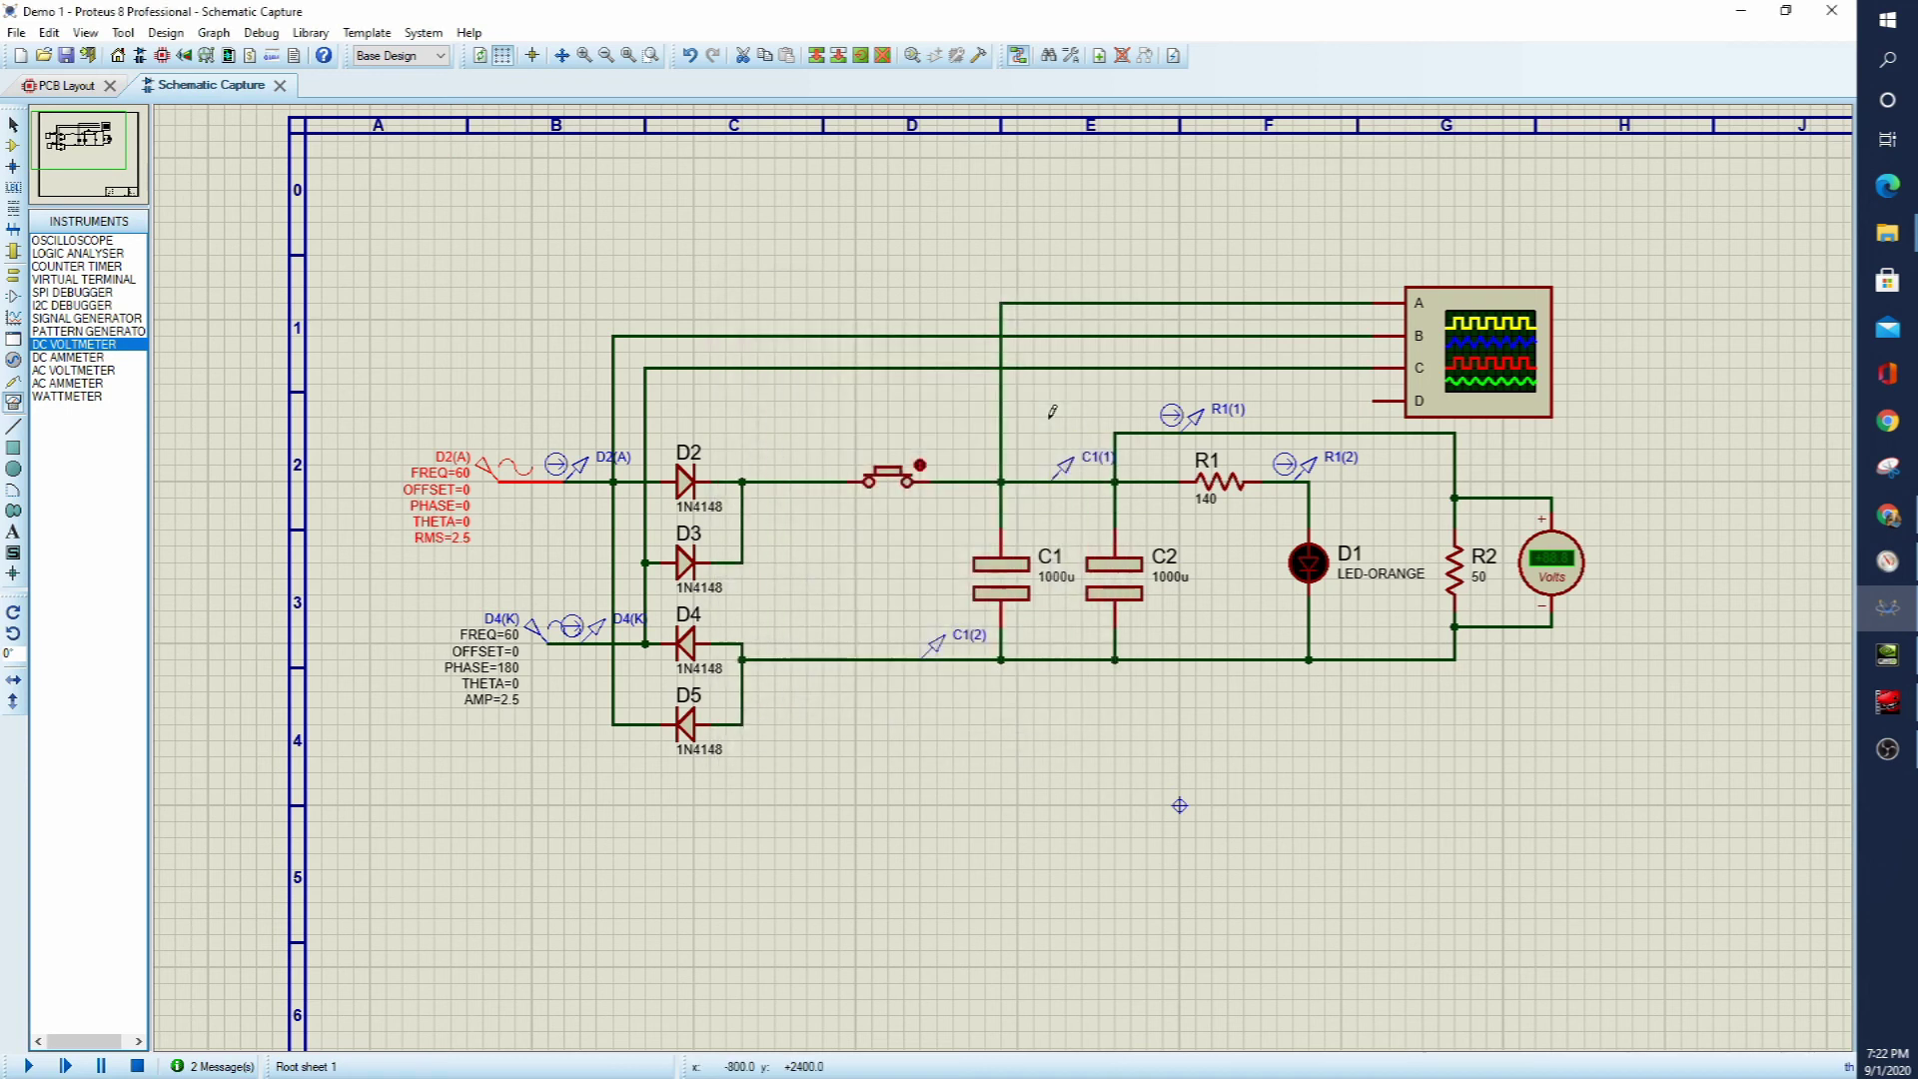
- Set the D4(K) sine source to 2.5 V RMS
double_click(524, 639)
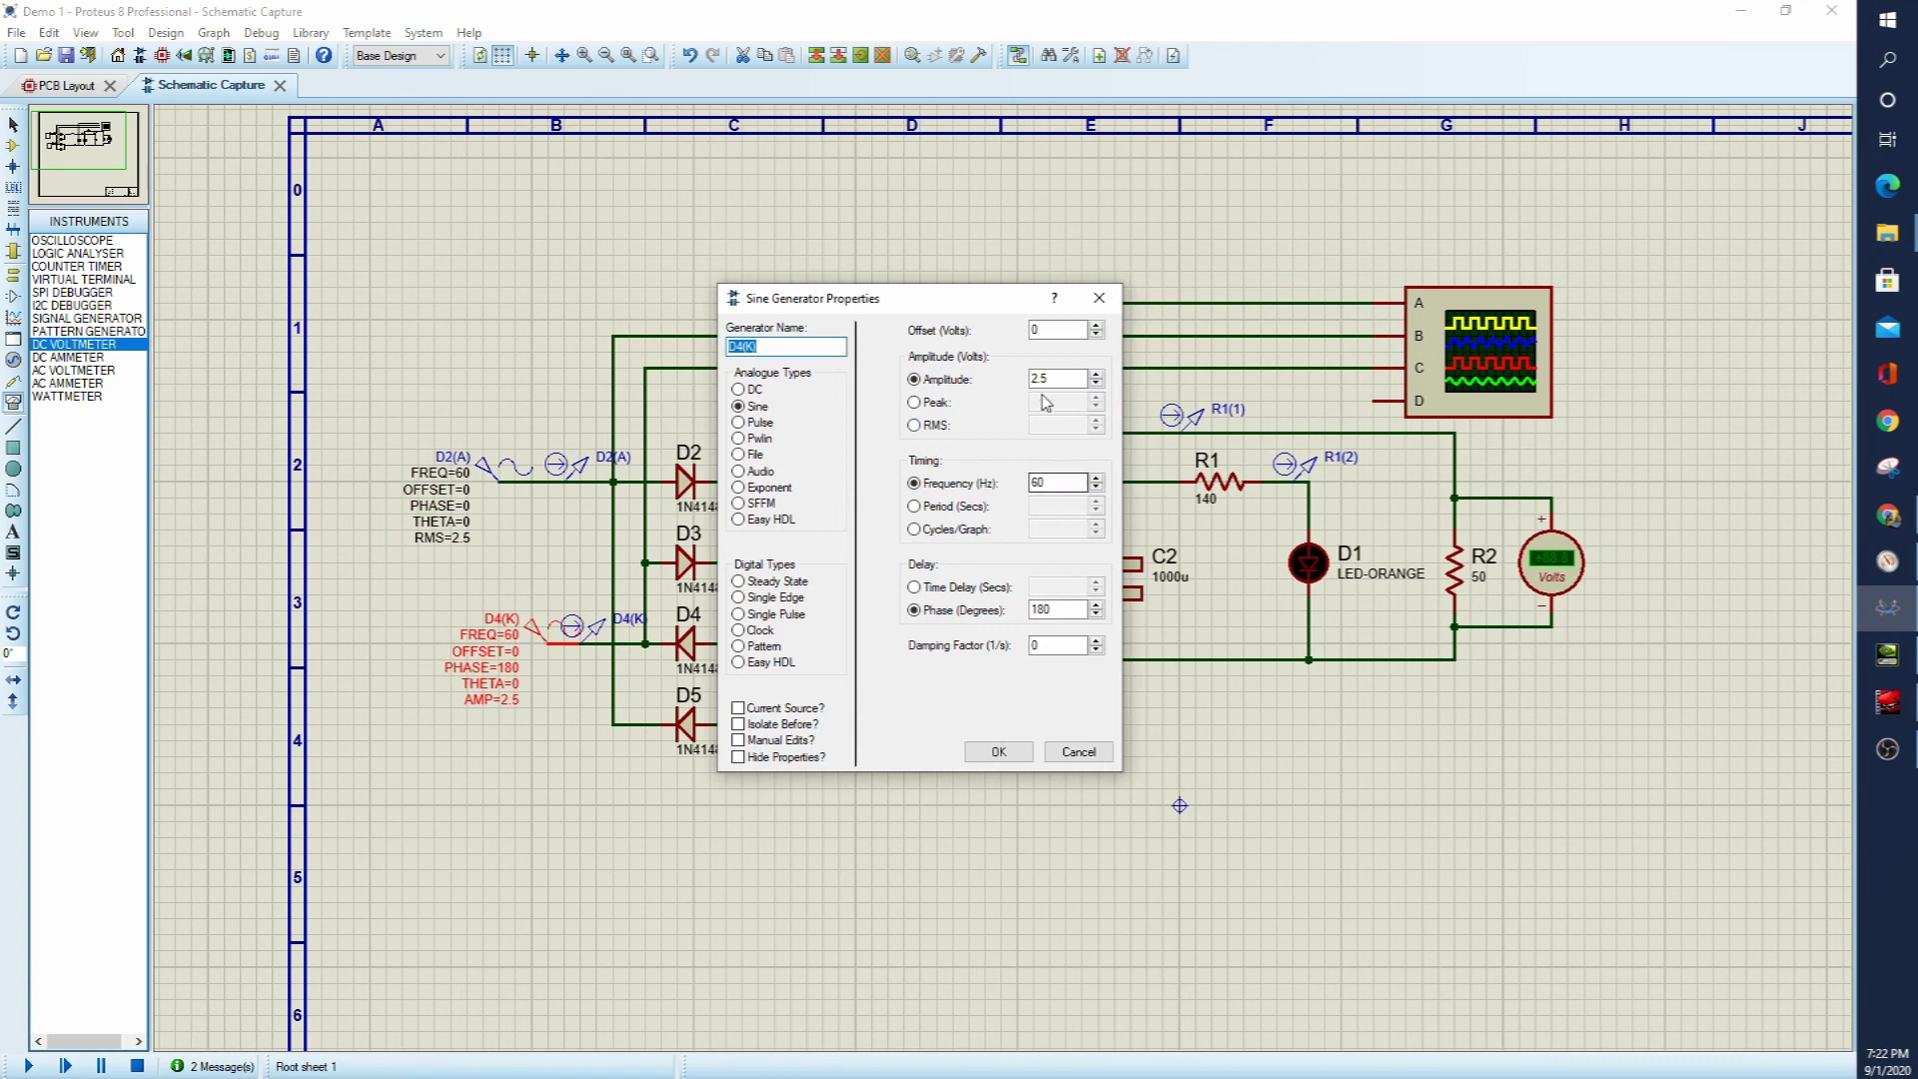
left_click(924, 425)
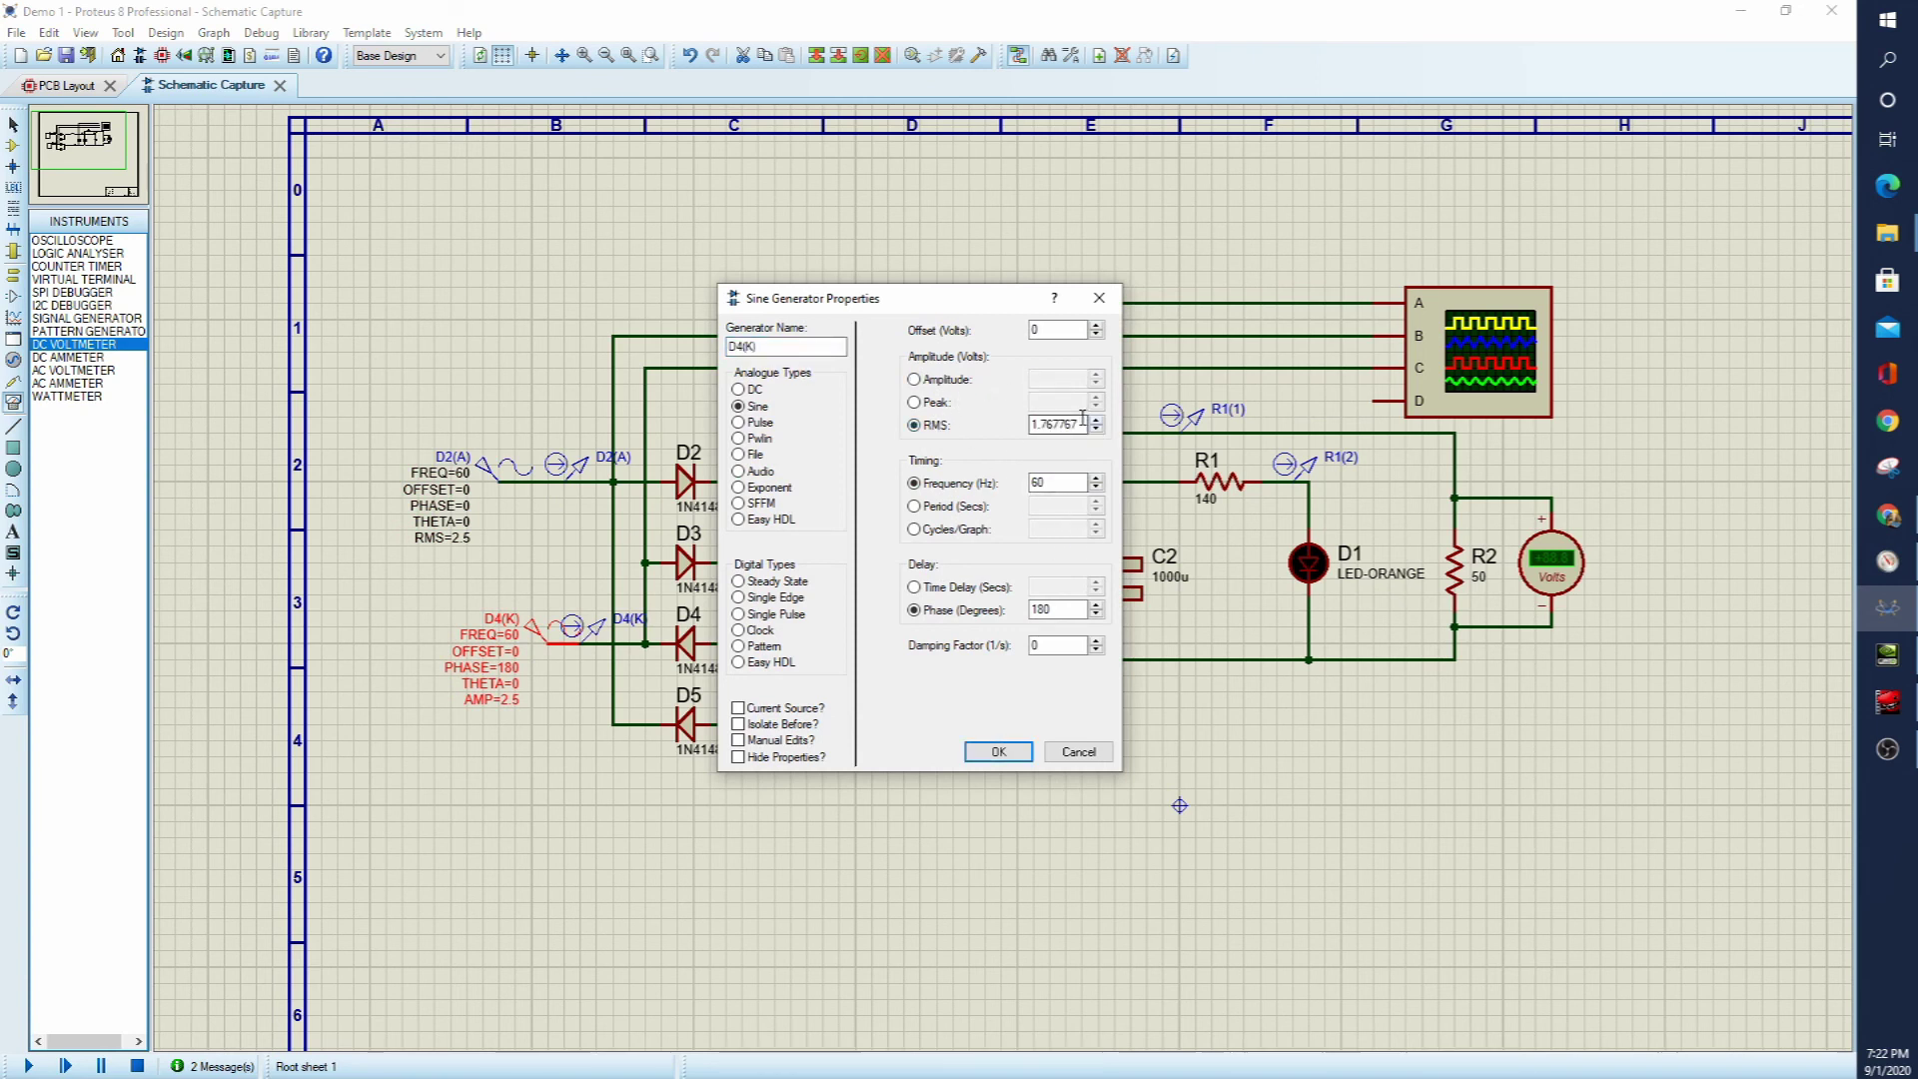
double_click(1084, 418)
type("2.5")
key("Return")
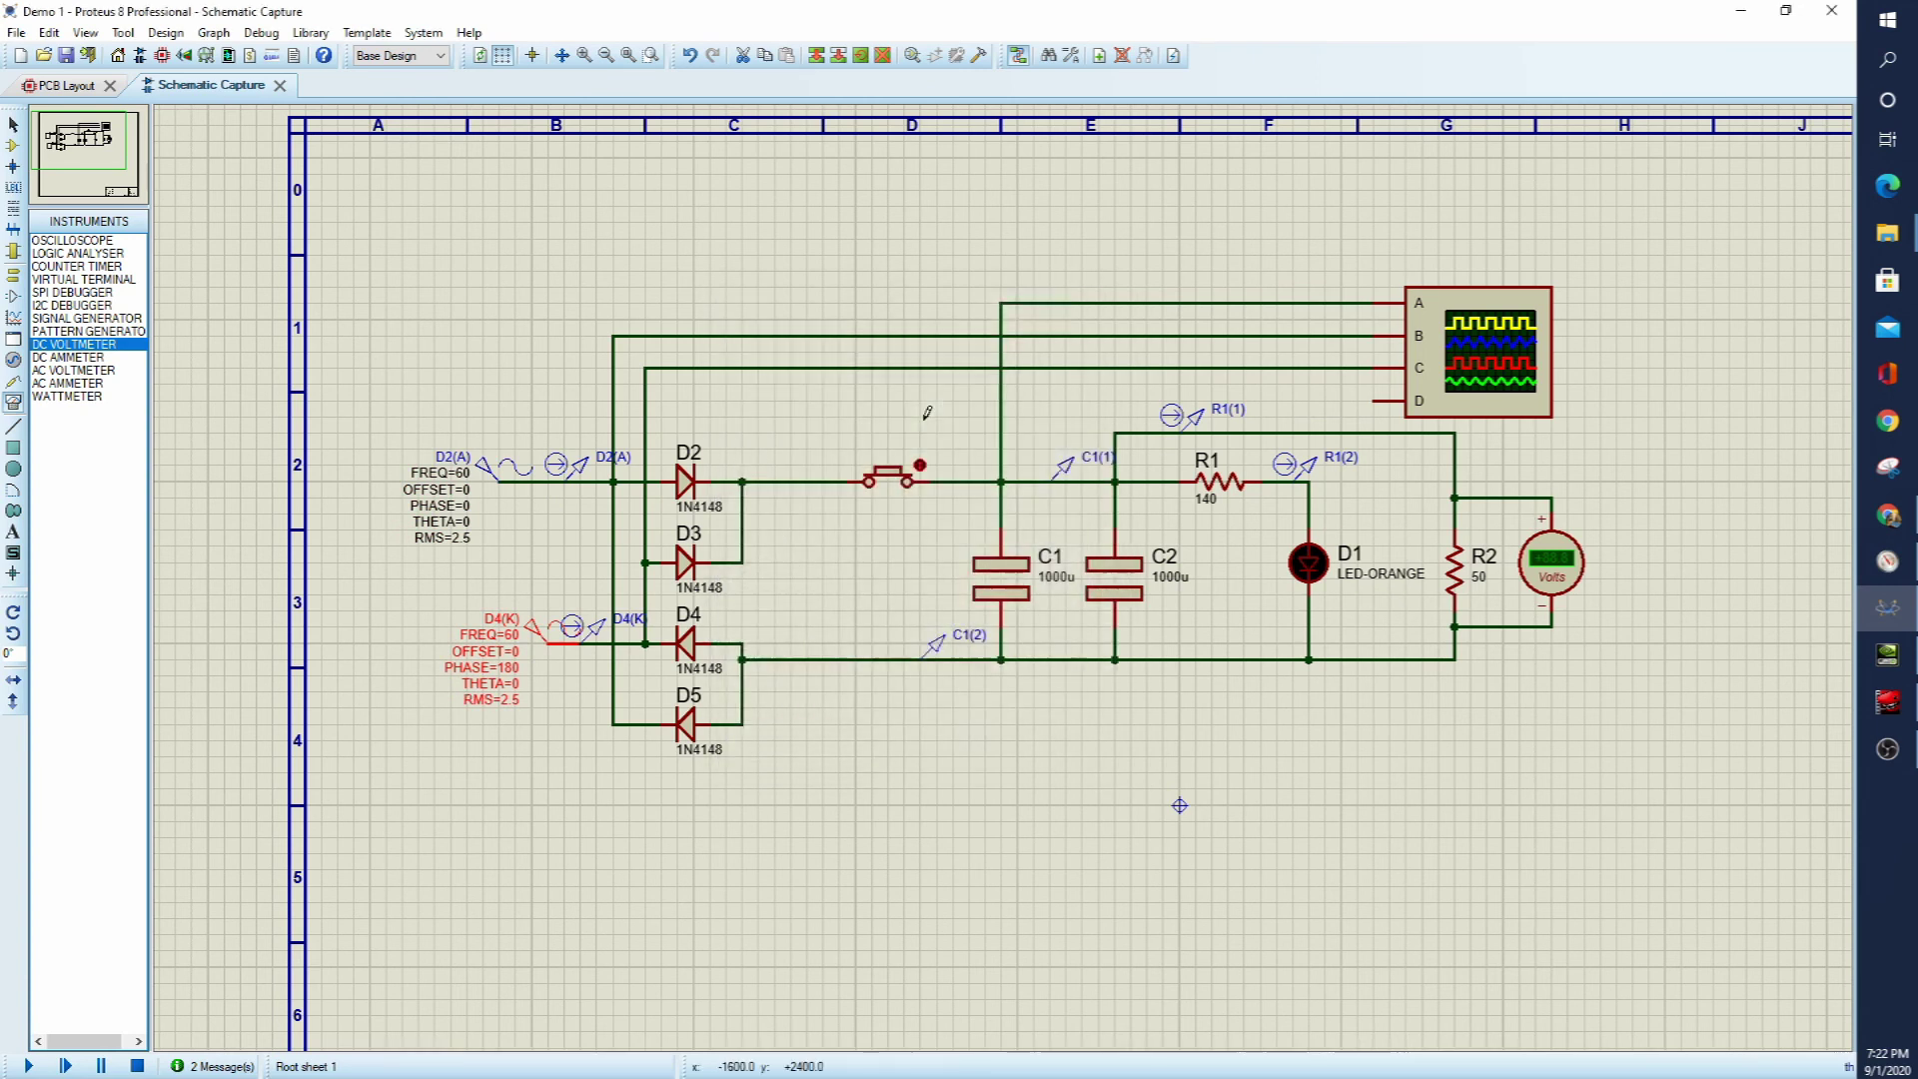
left_click(29, 1066)
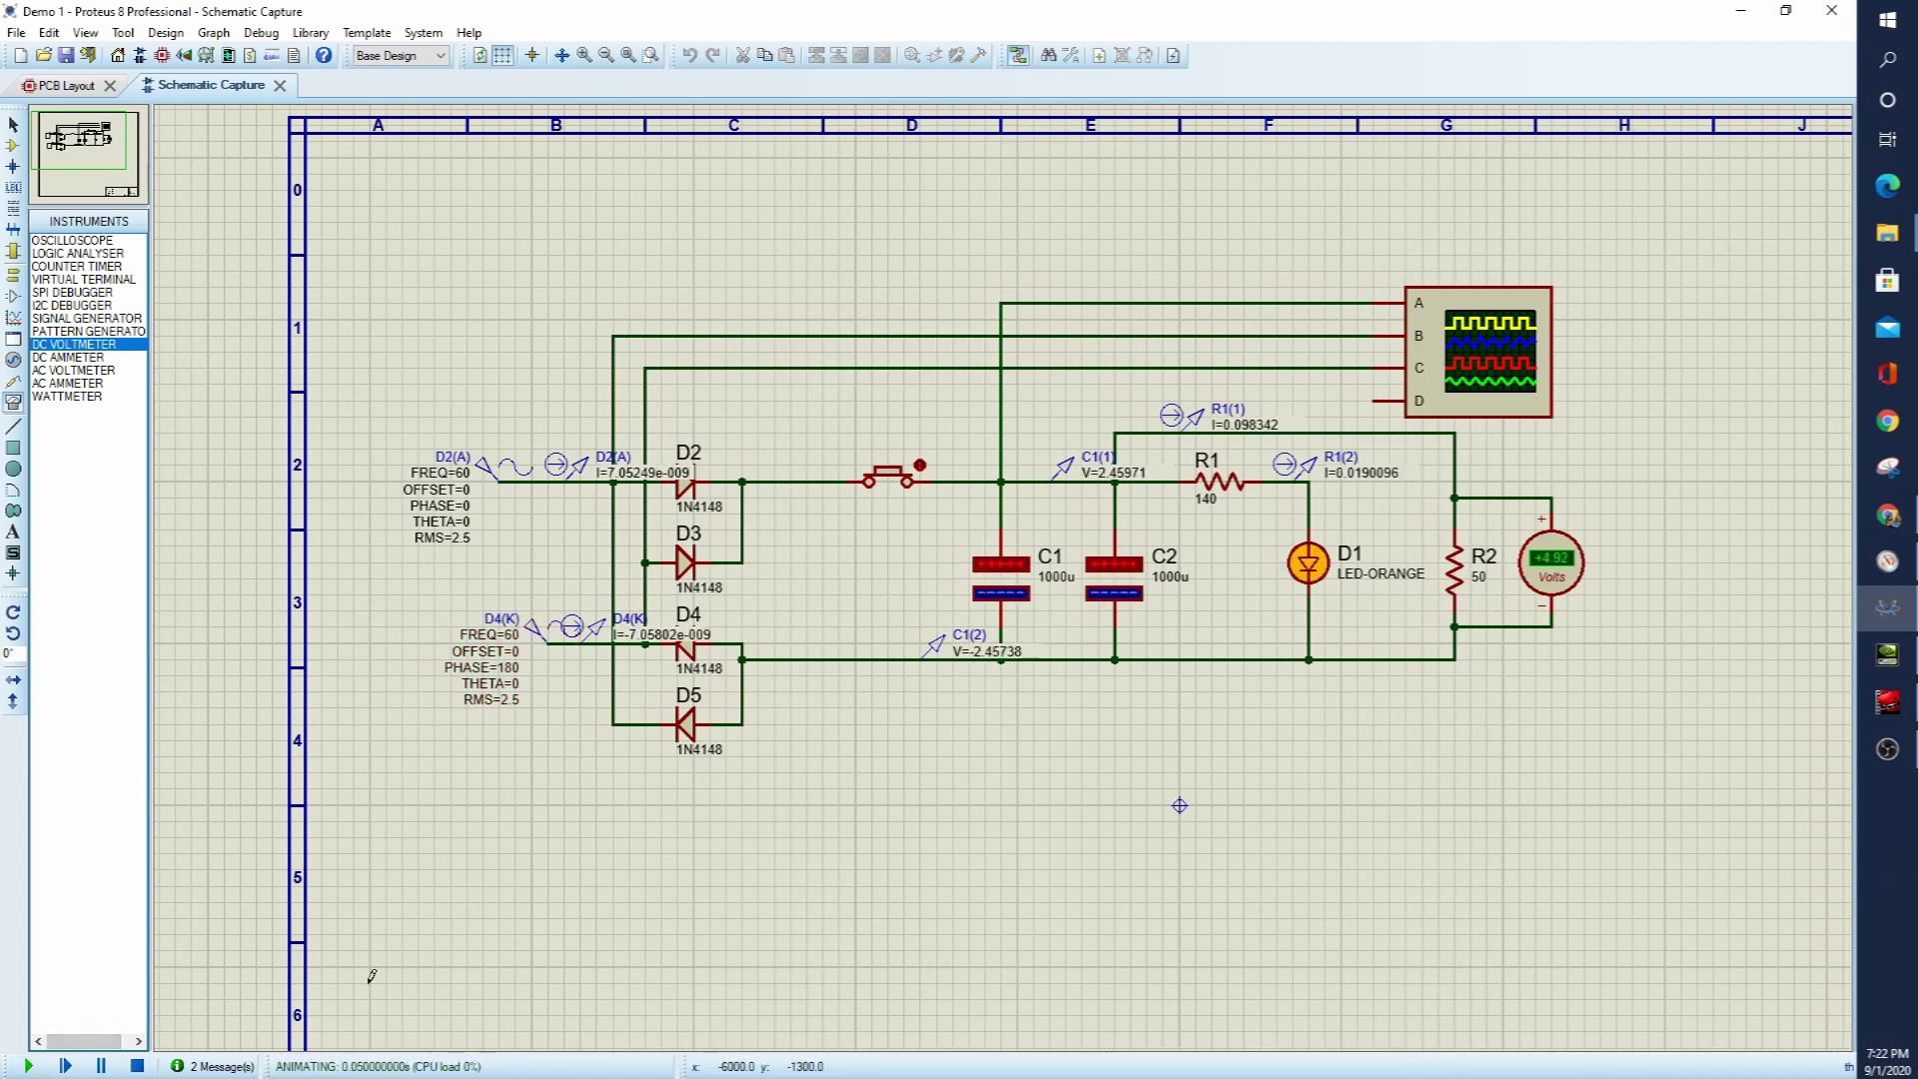
left_click_drag(1194, 499, 1102, 685)
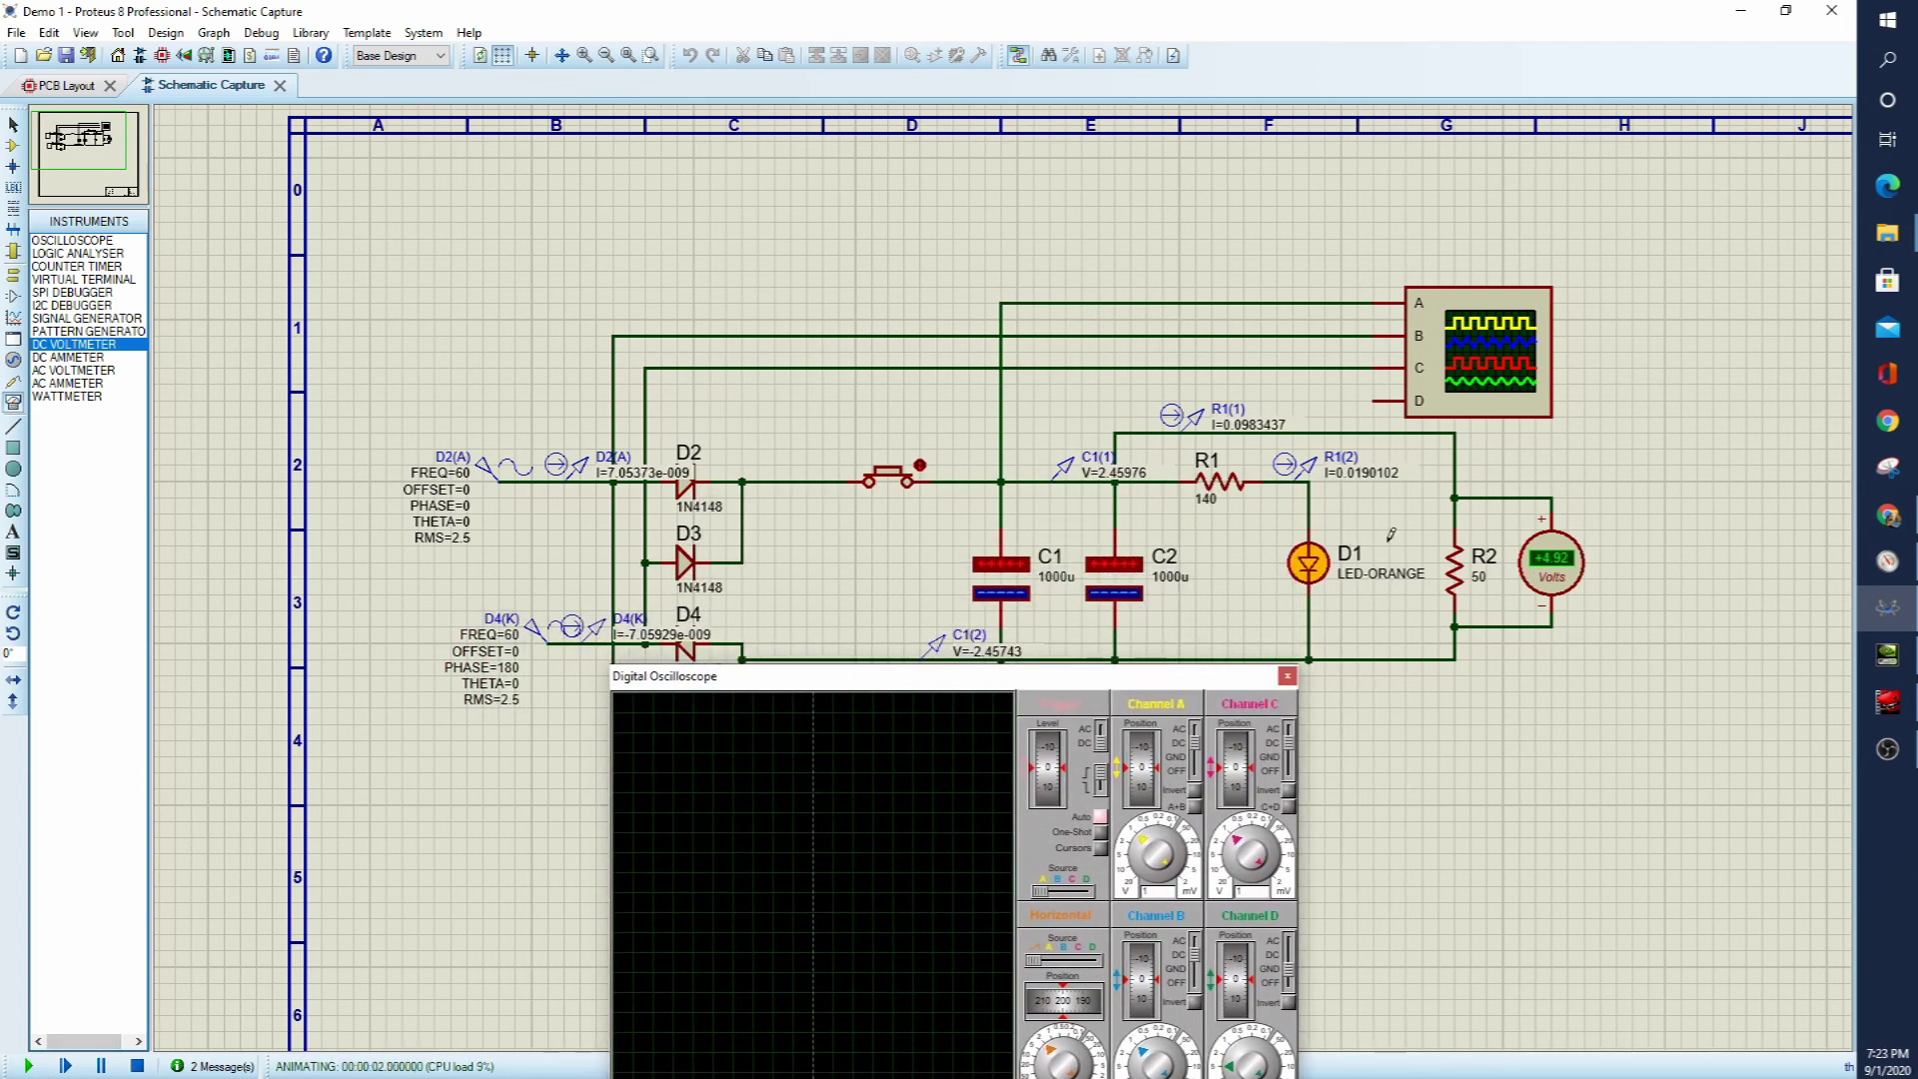
left_click_drag(1195, 678, 1435, 560)
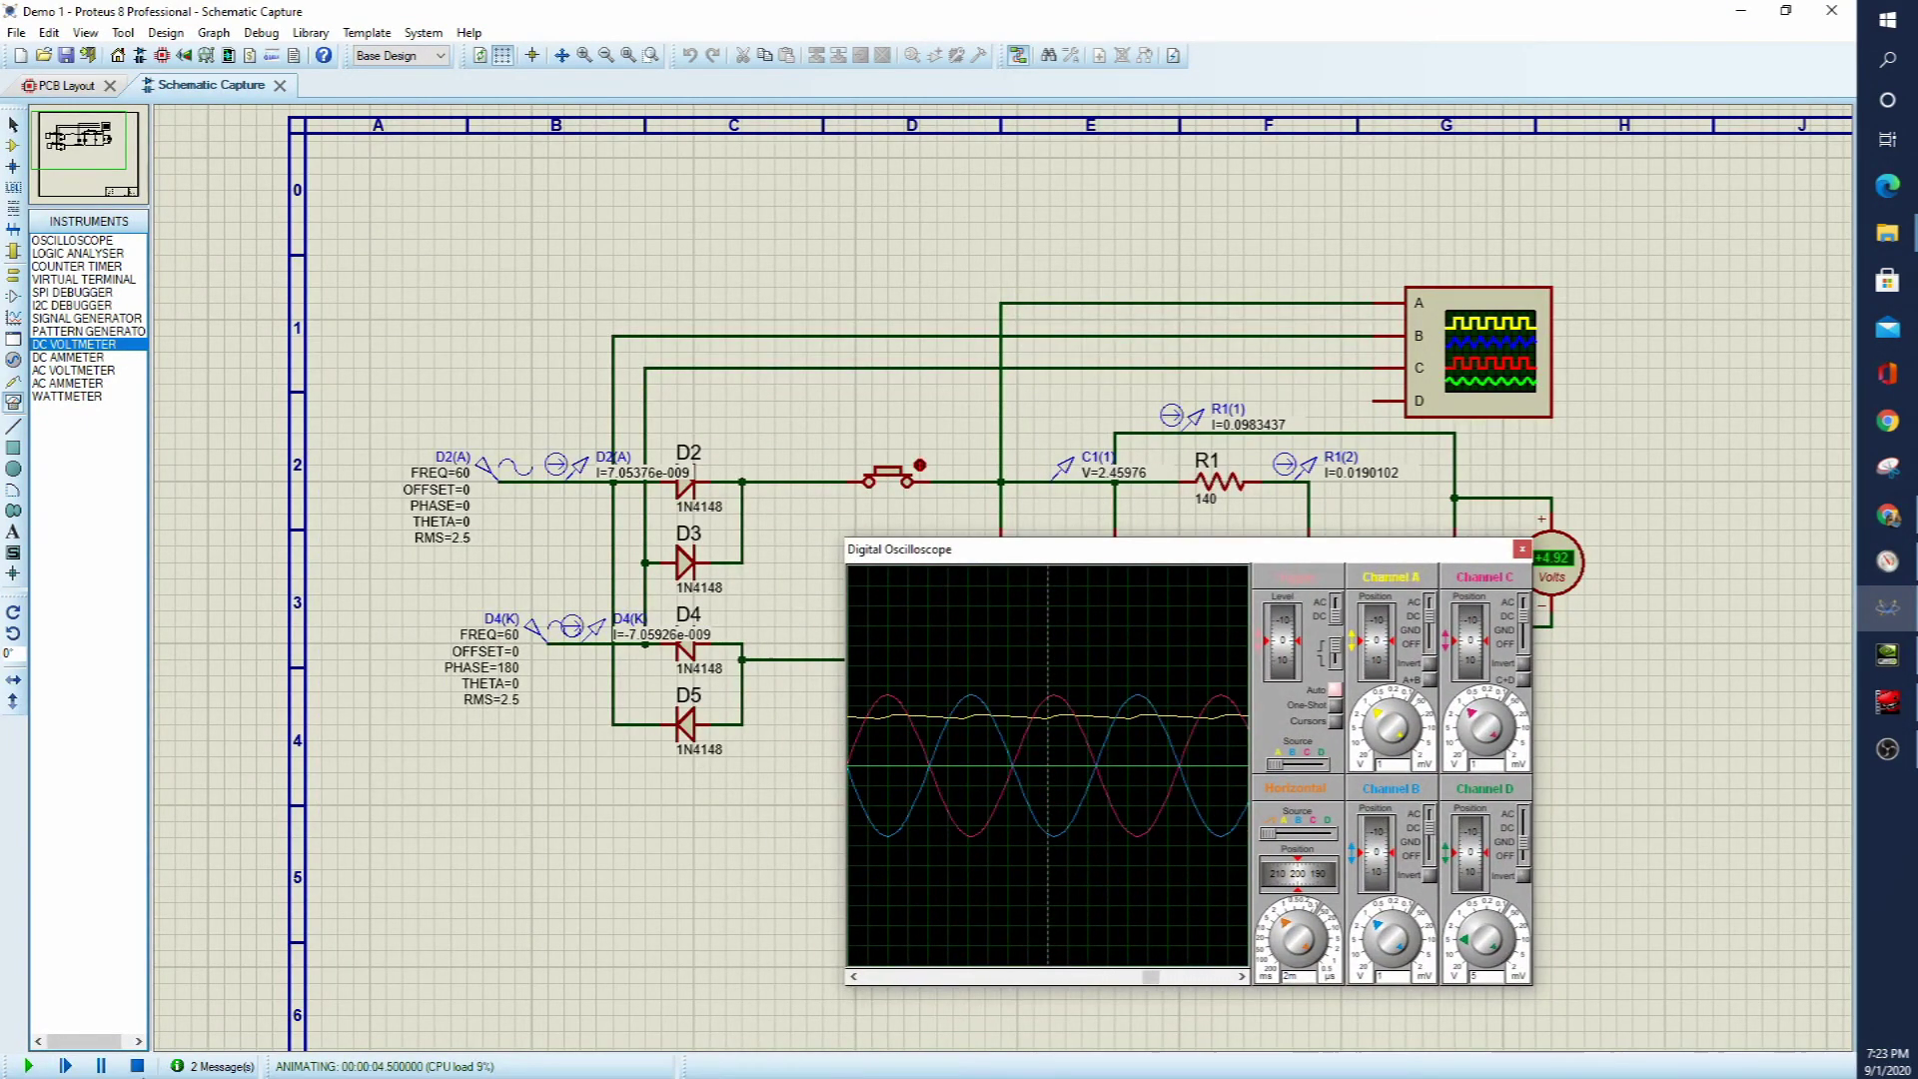
left_click(530, 857)
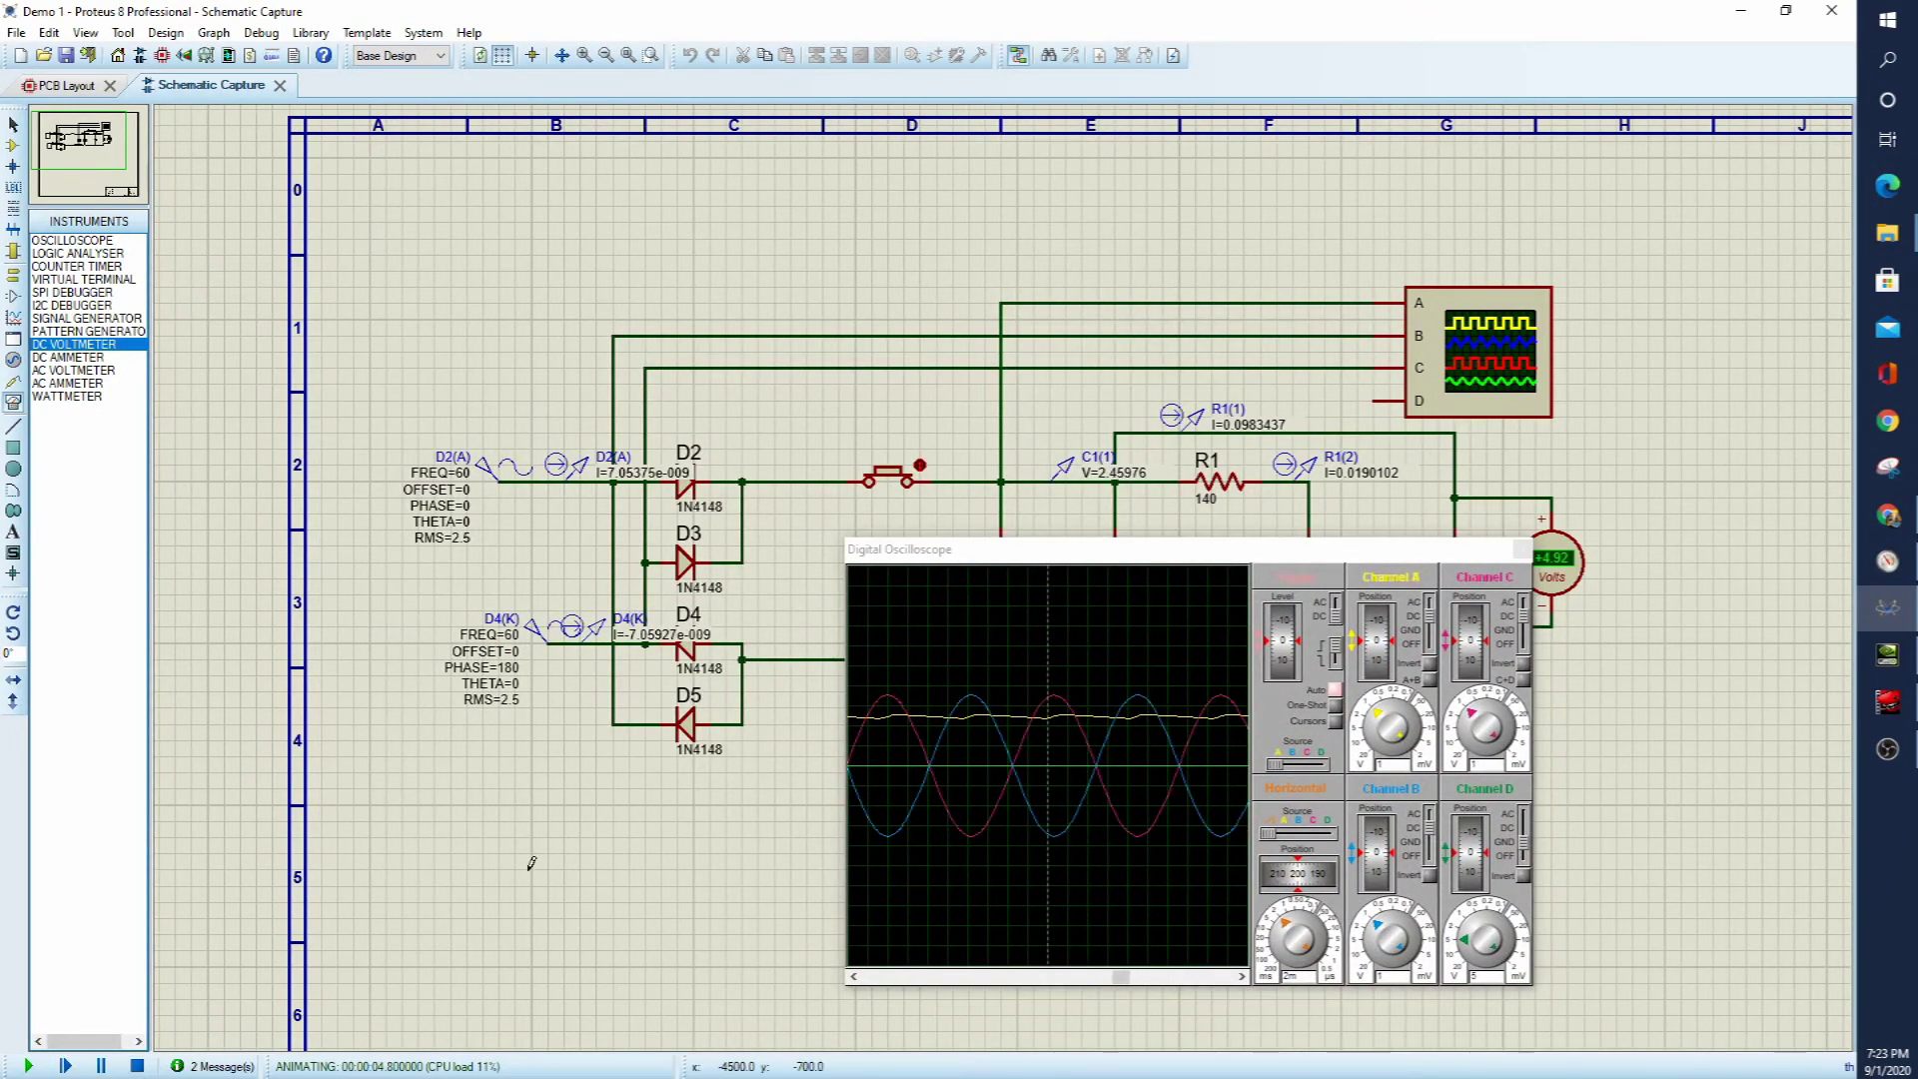
left_click(137, 1067)
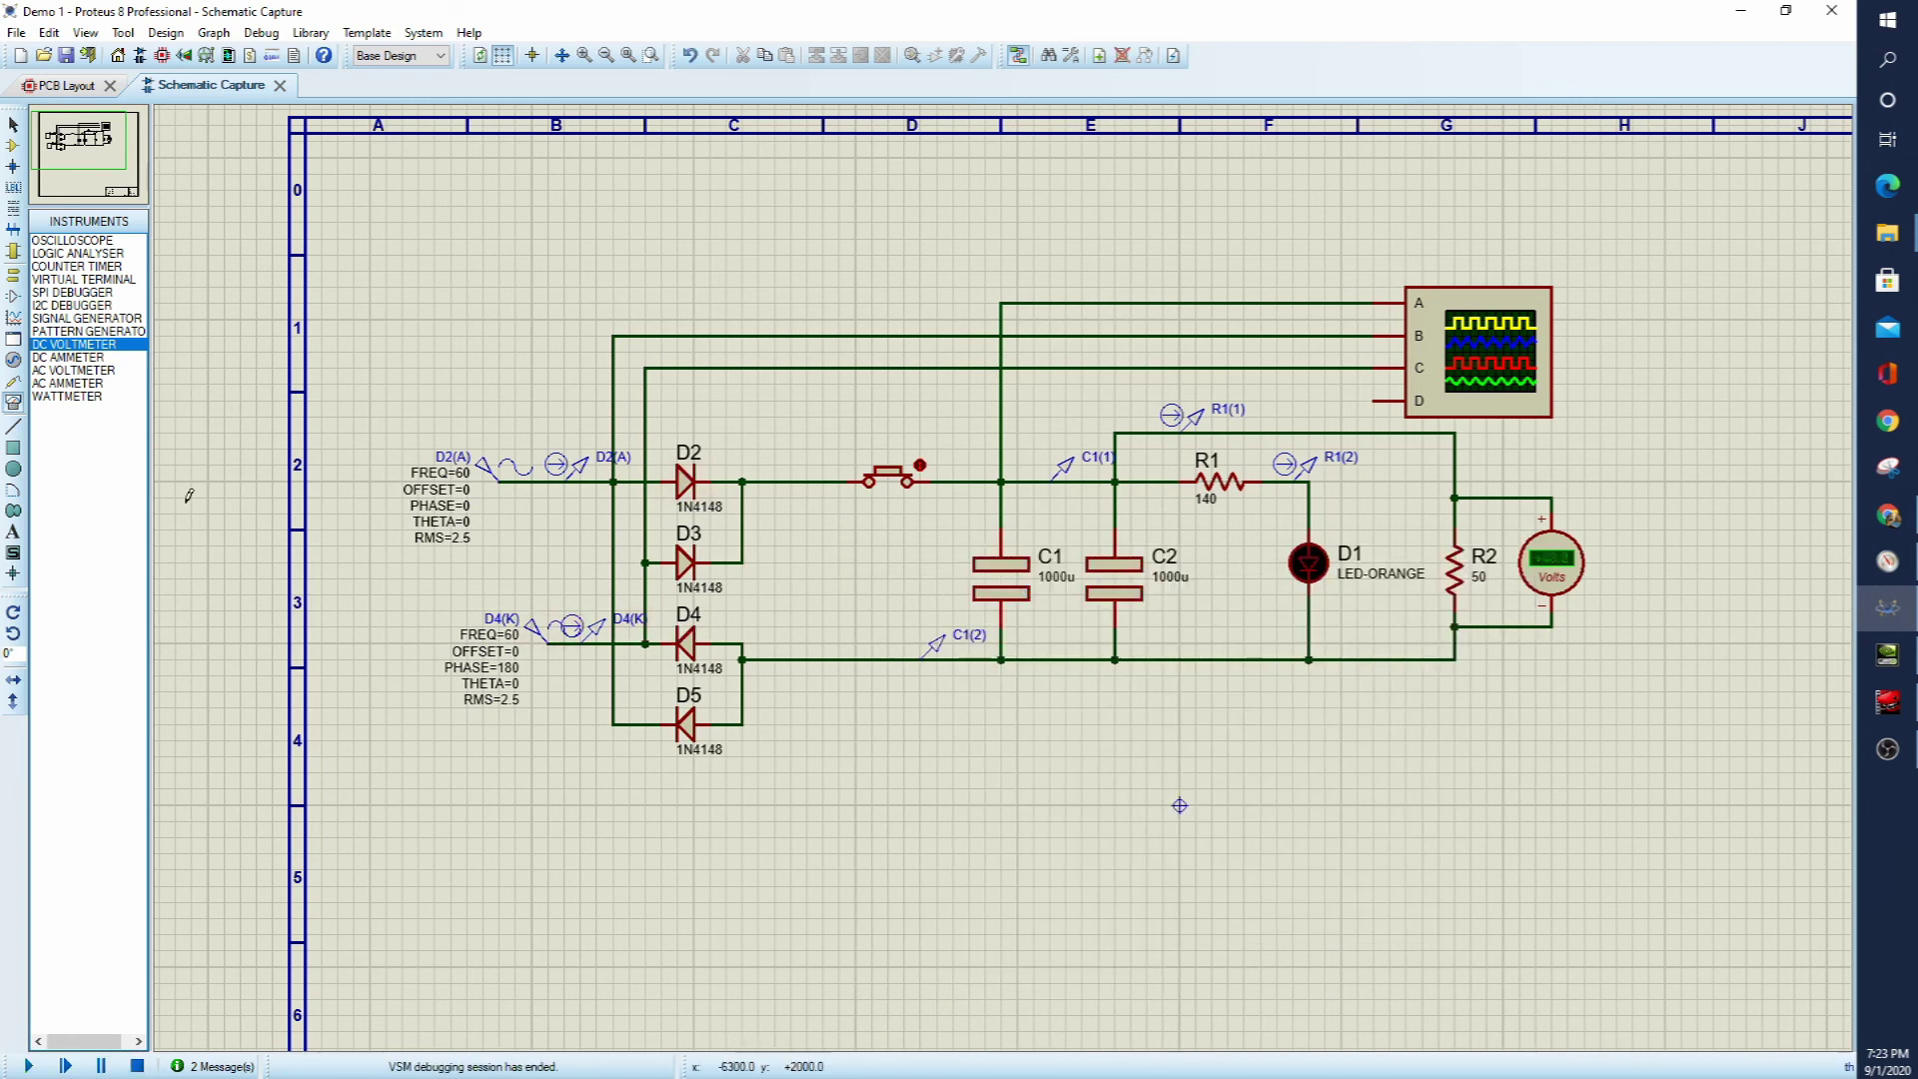
- Place current probes after D2 and D4, then simulate: C1(1) 2.45975 V, R1(1) about 0.0983 A, voltmeter +4.92 V
left_click(13, 380)
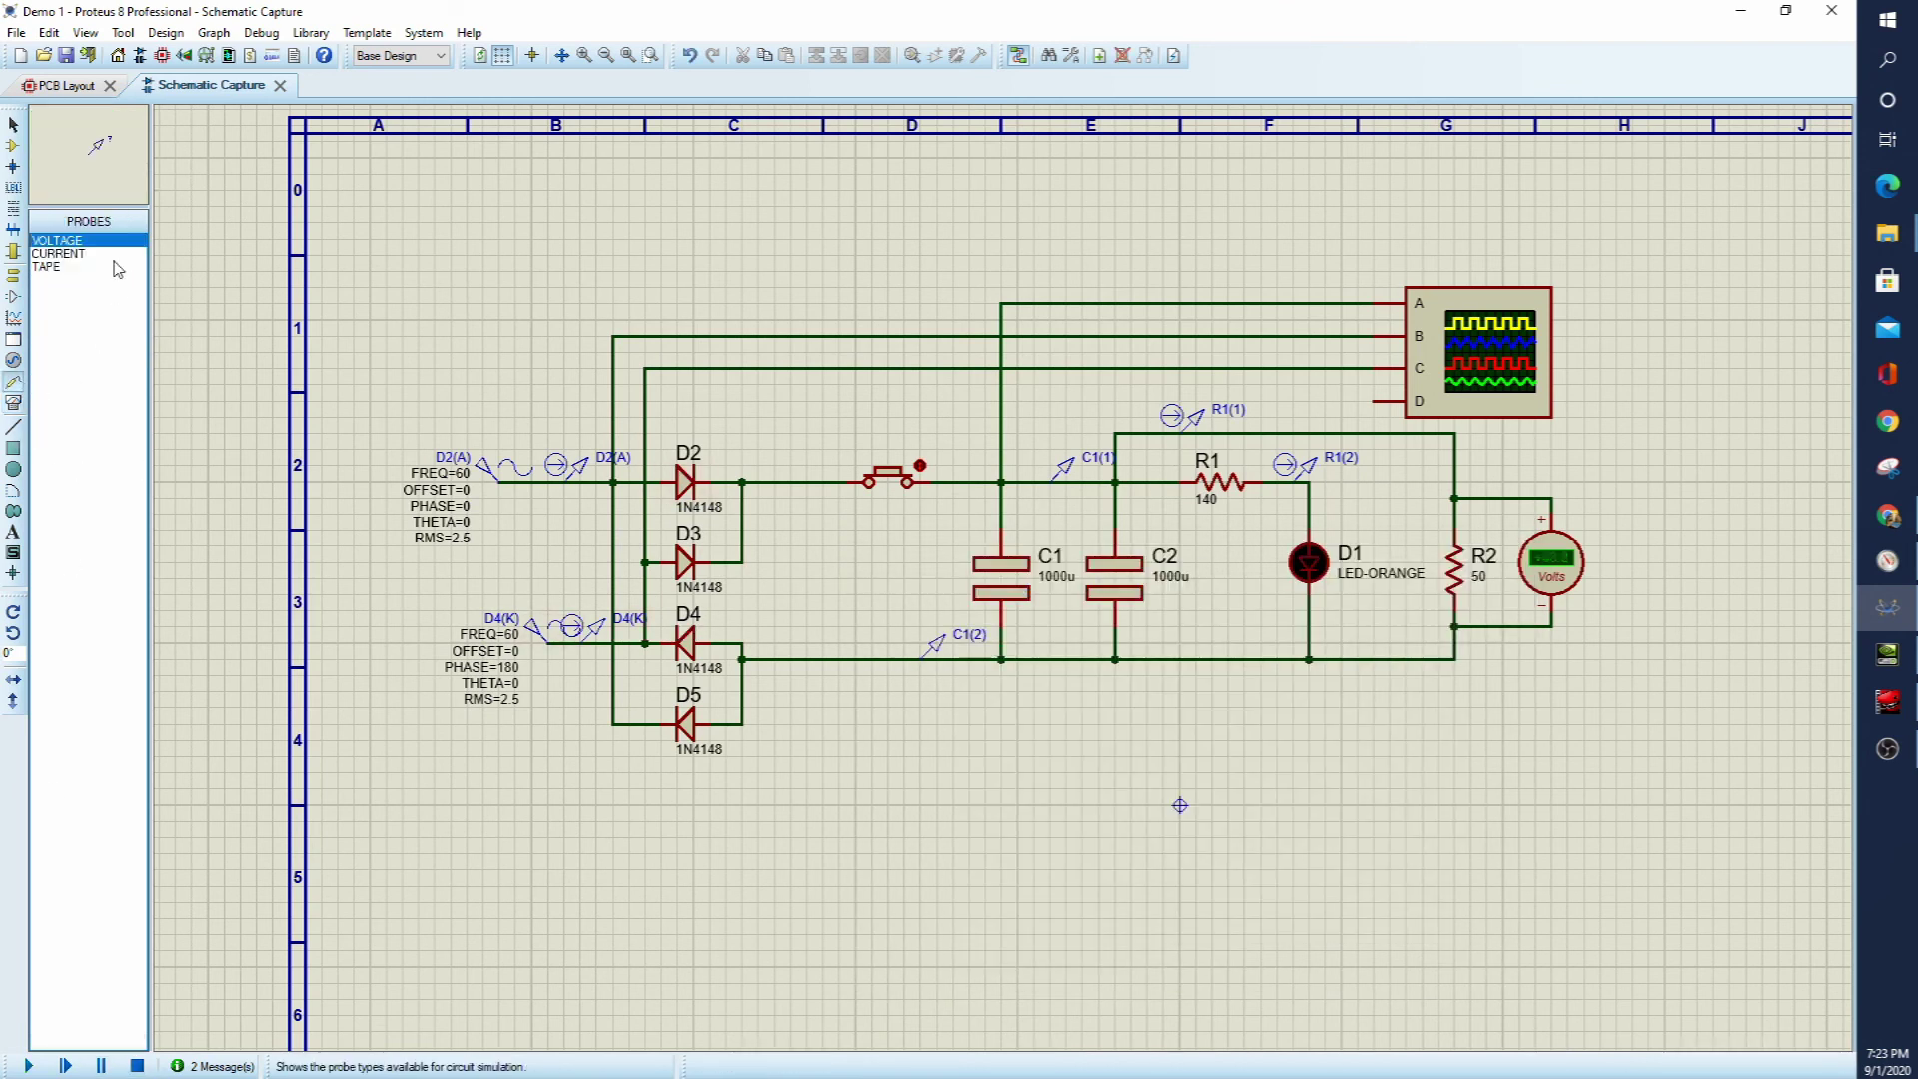
left_click(62, 253)
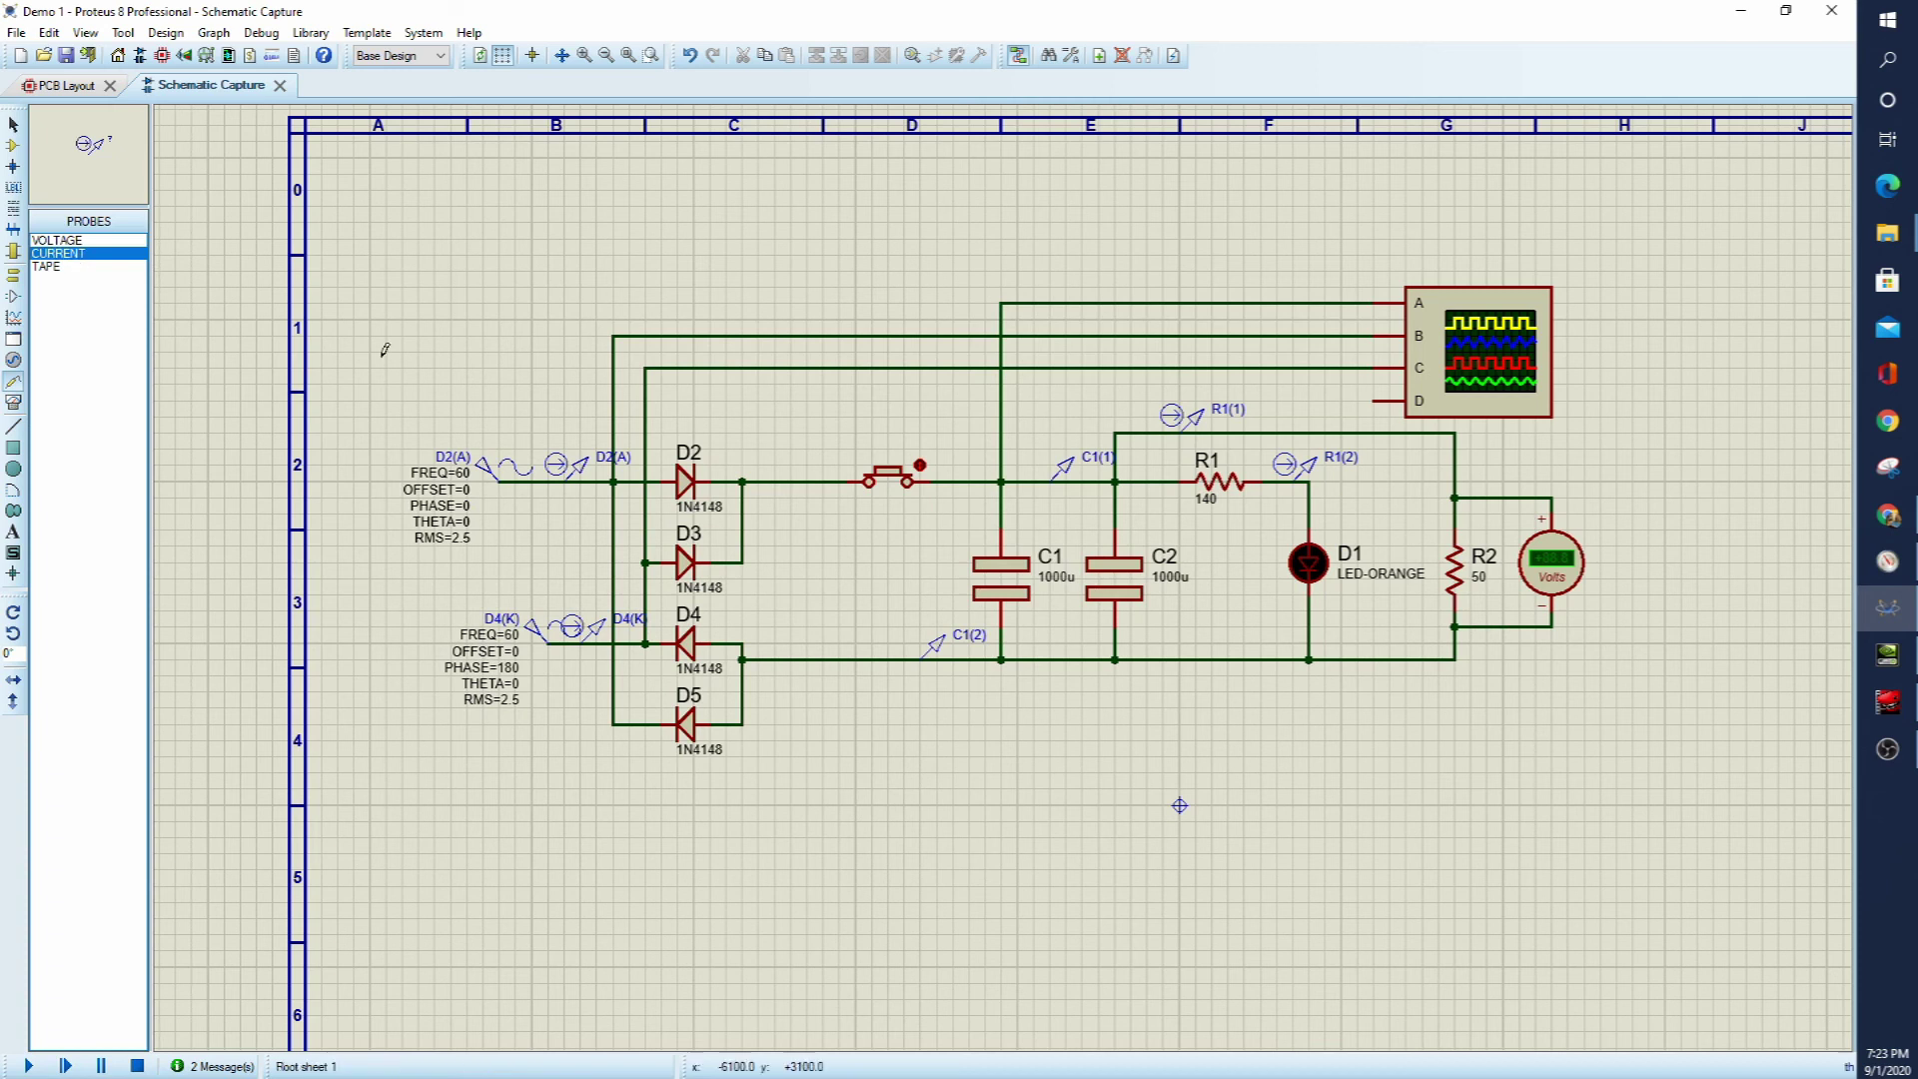
left_click(788, 479)
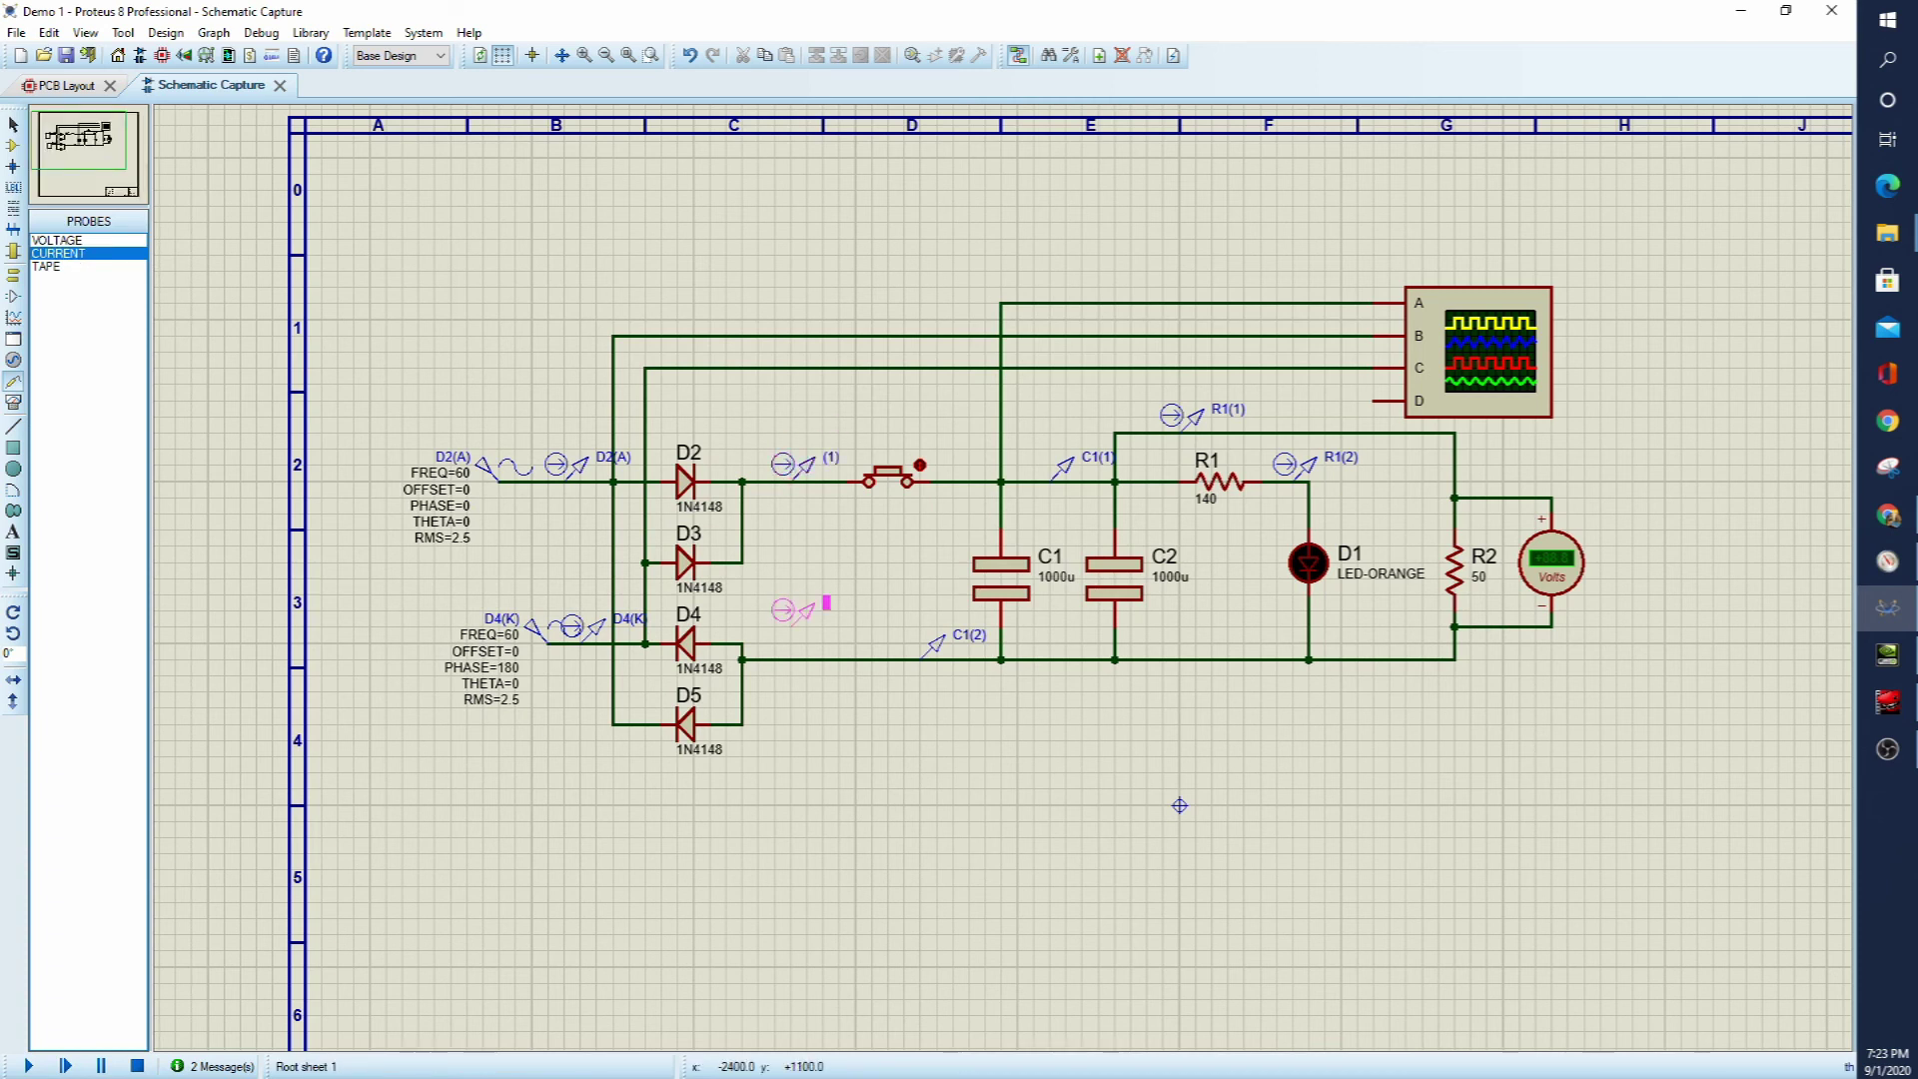
key("KP_Add")
key("KP_Add")
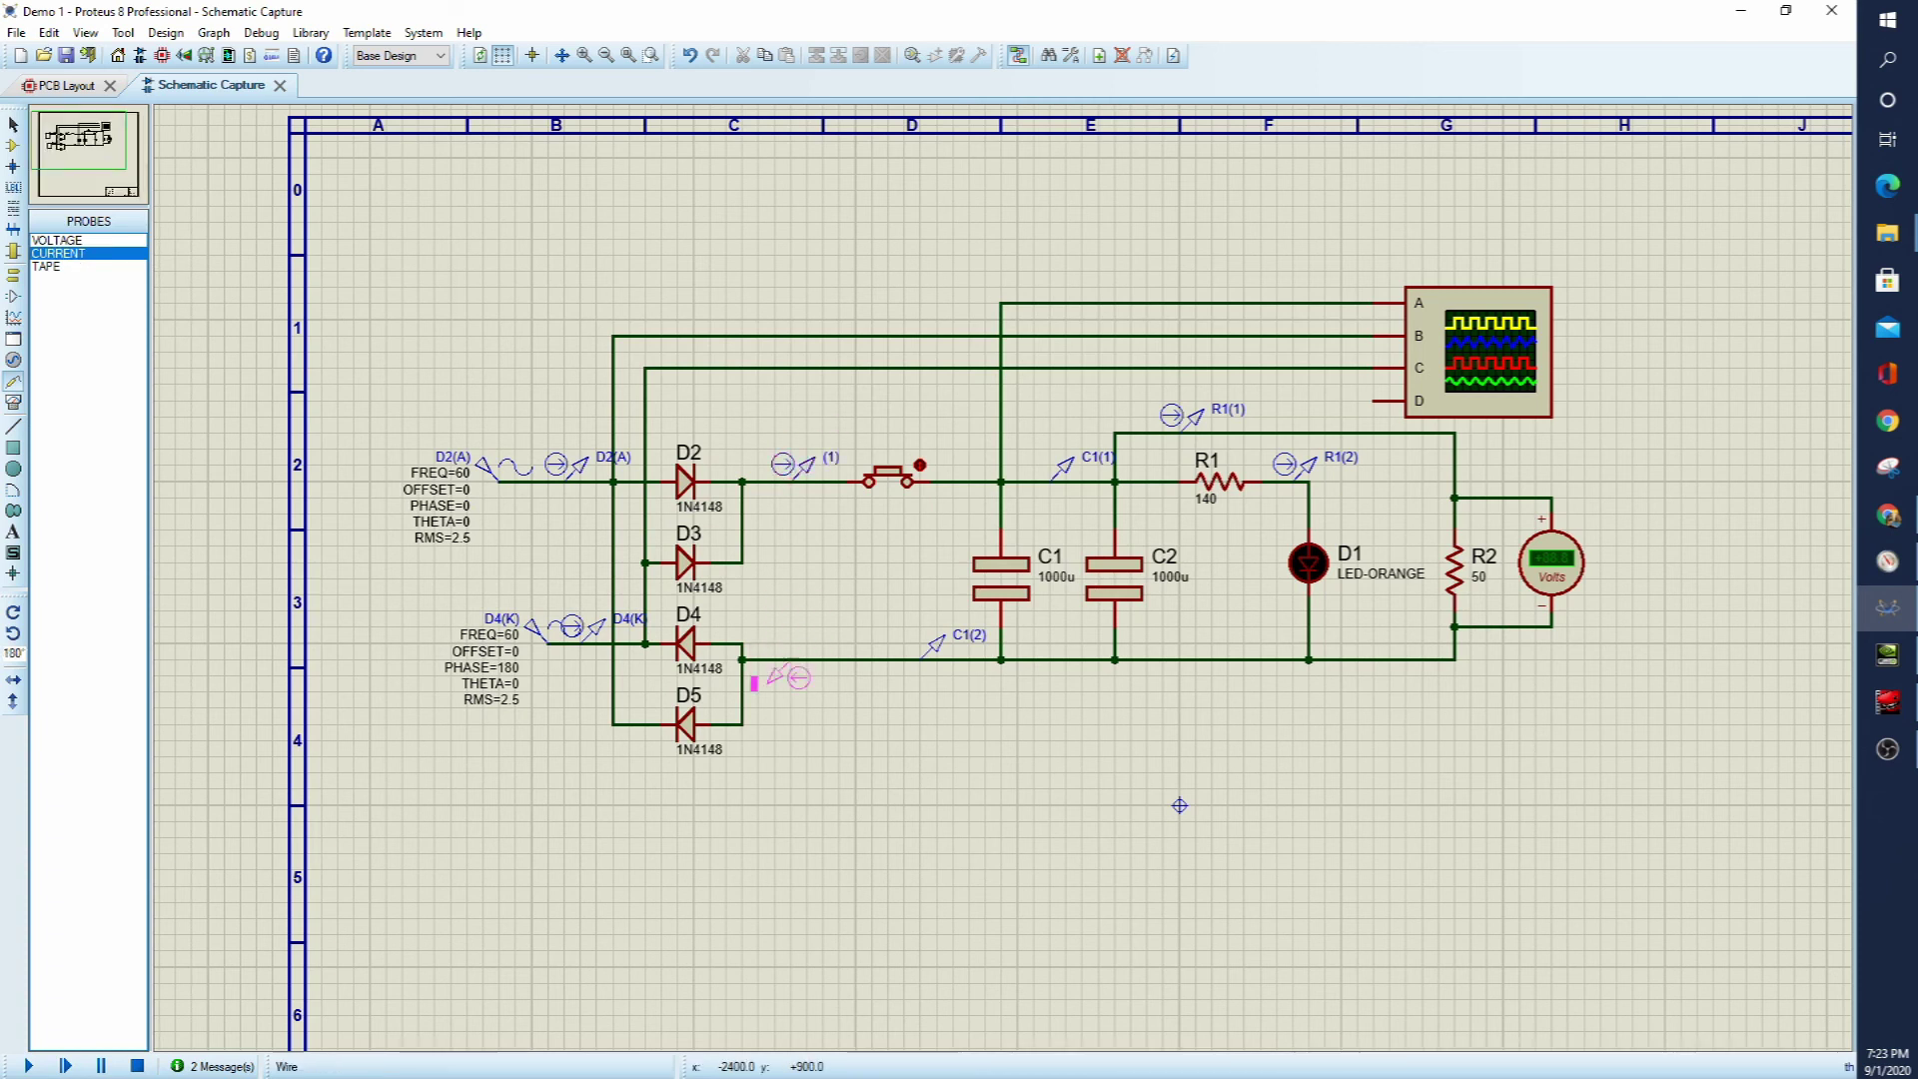
left_click(771, 668)
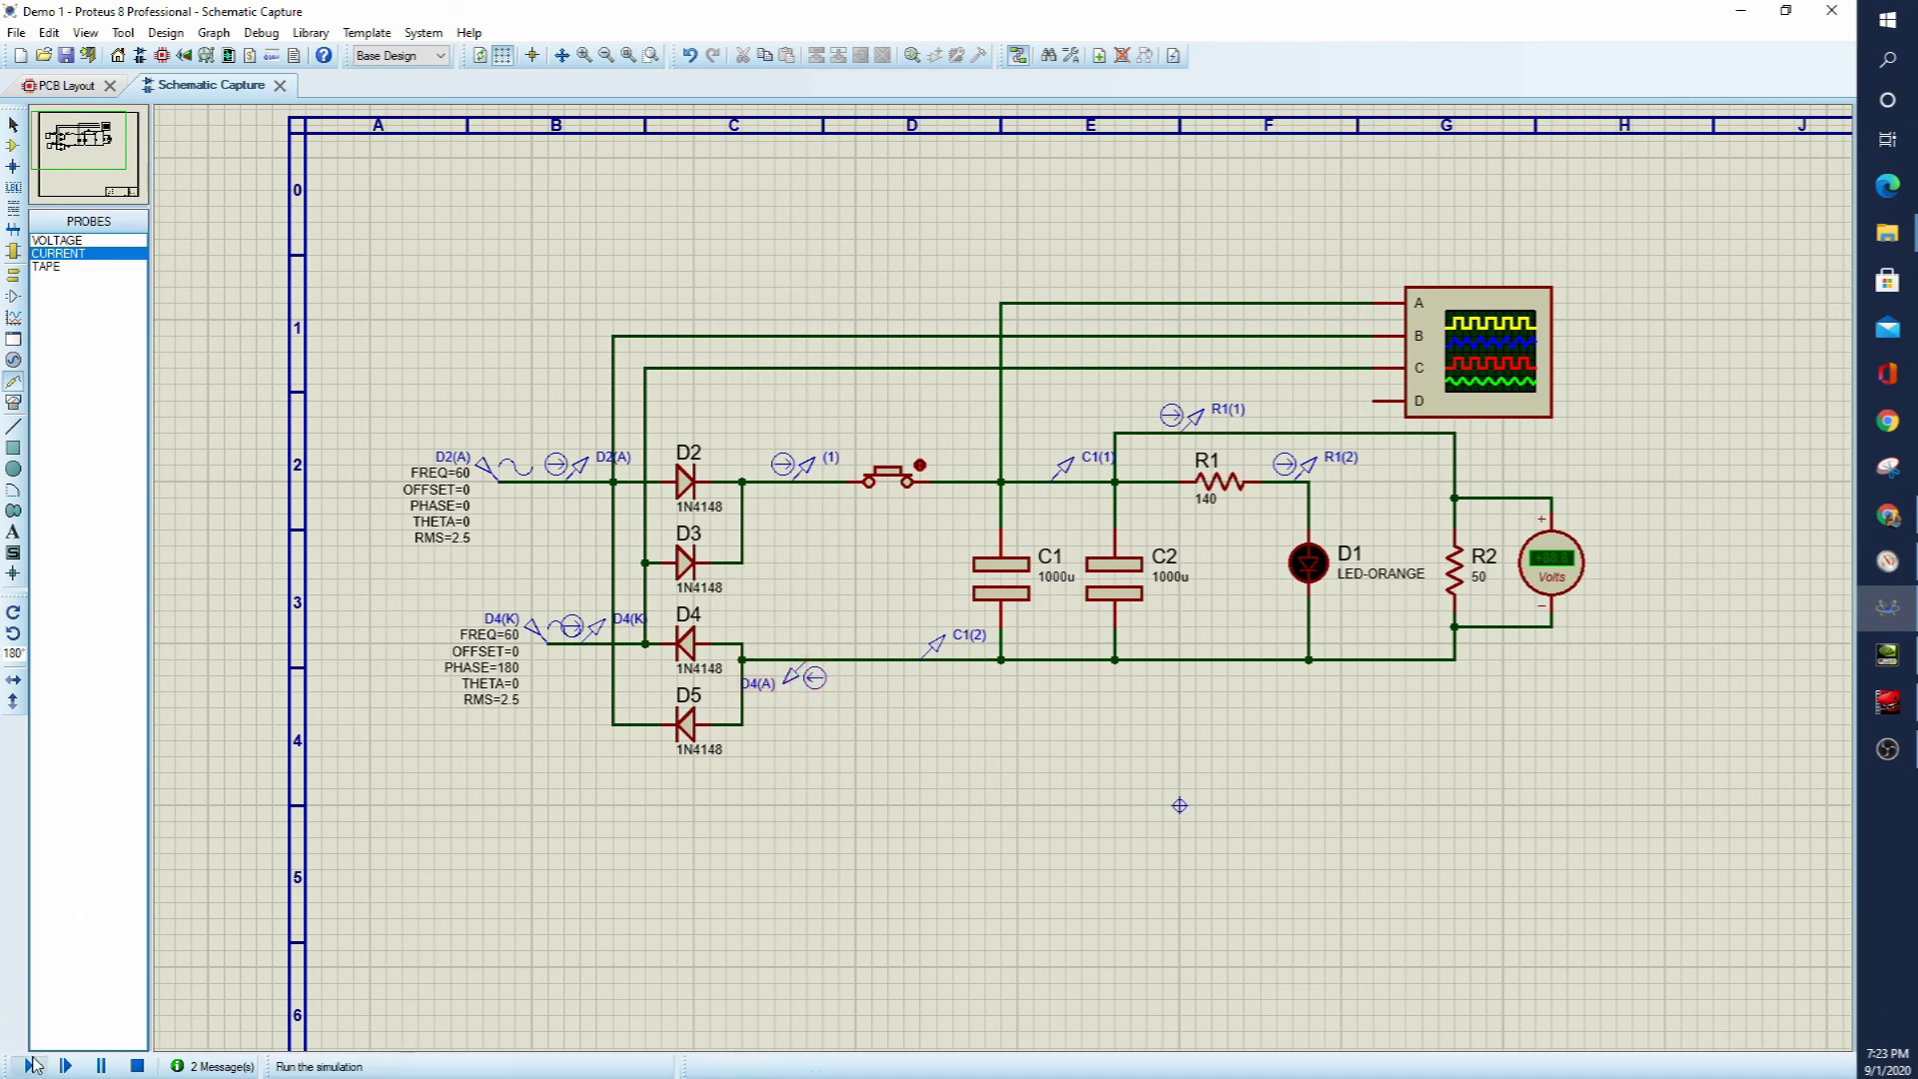
left_click(100, 1066)
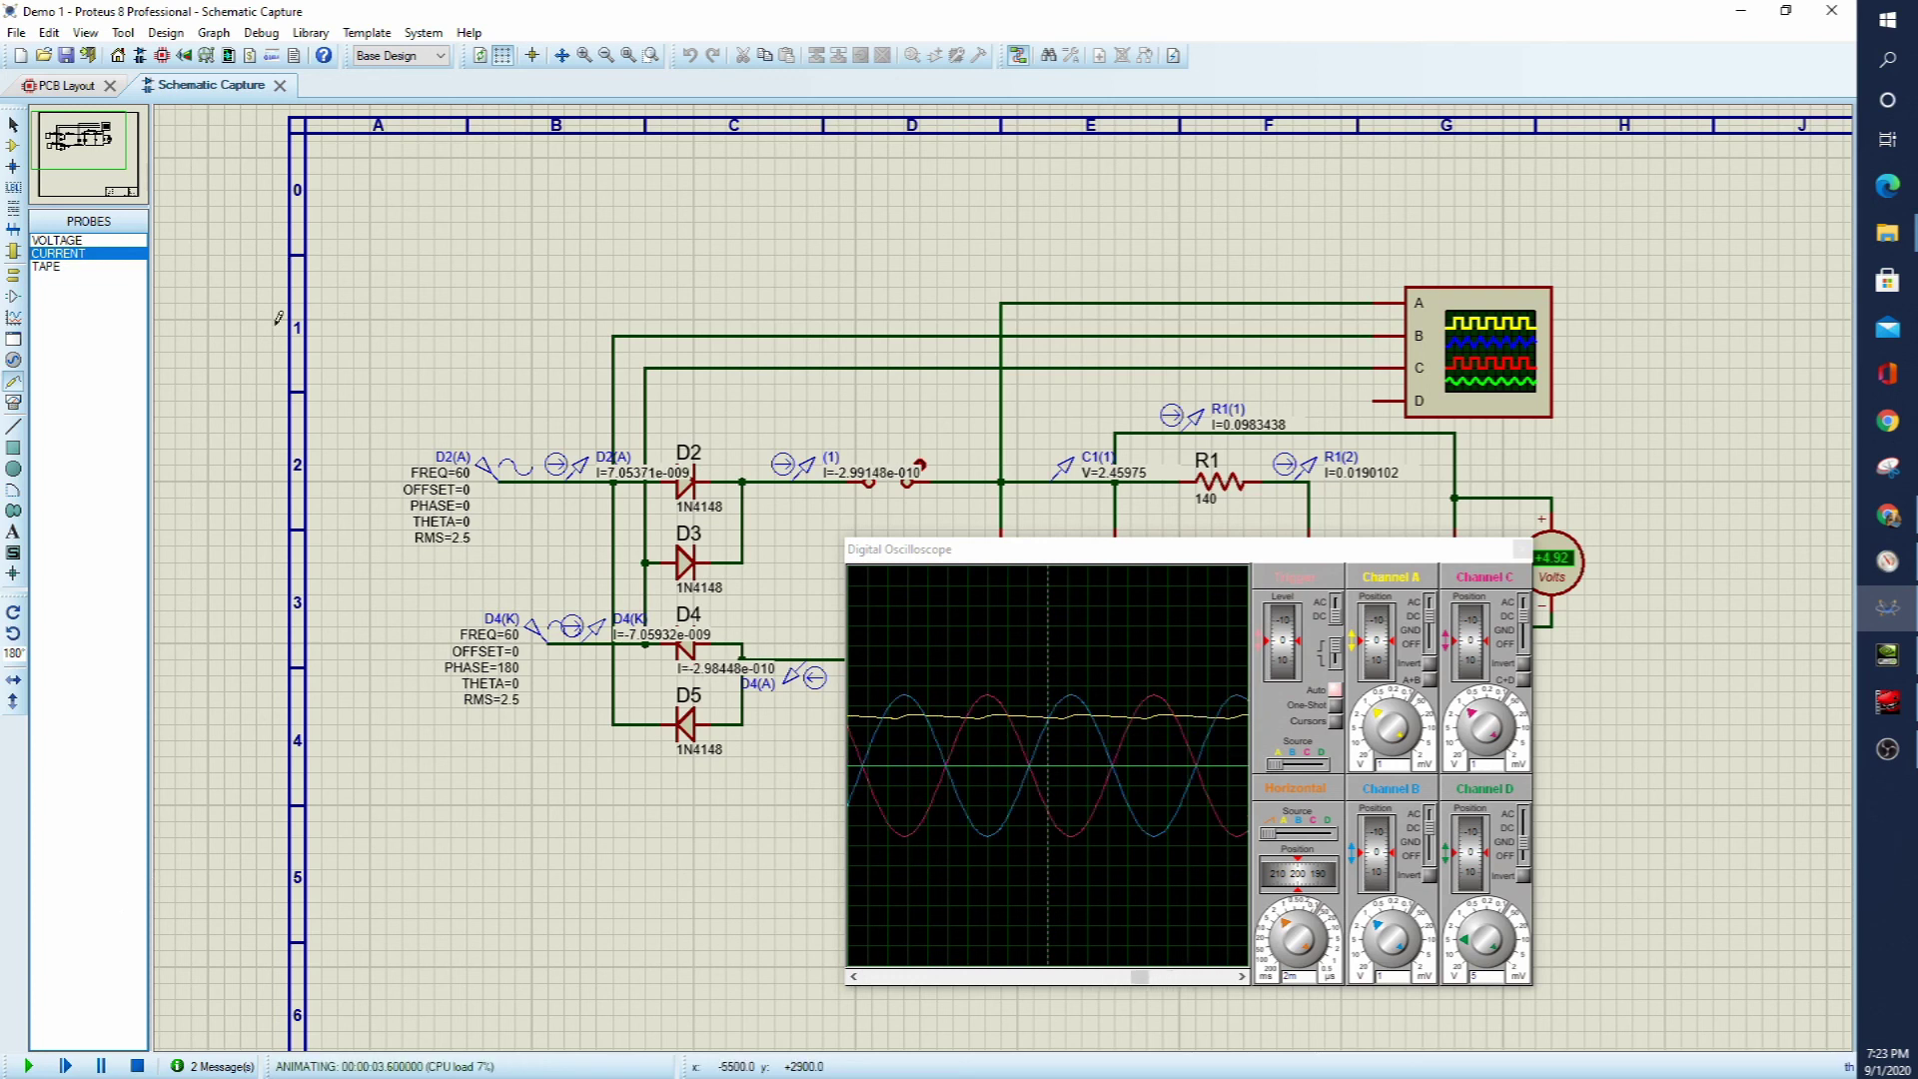
left_click(139, 1063)
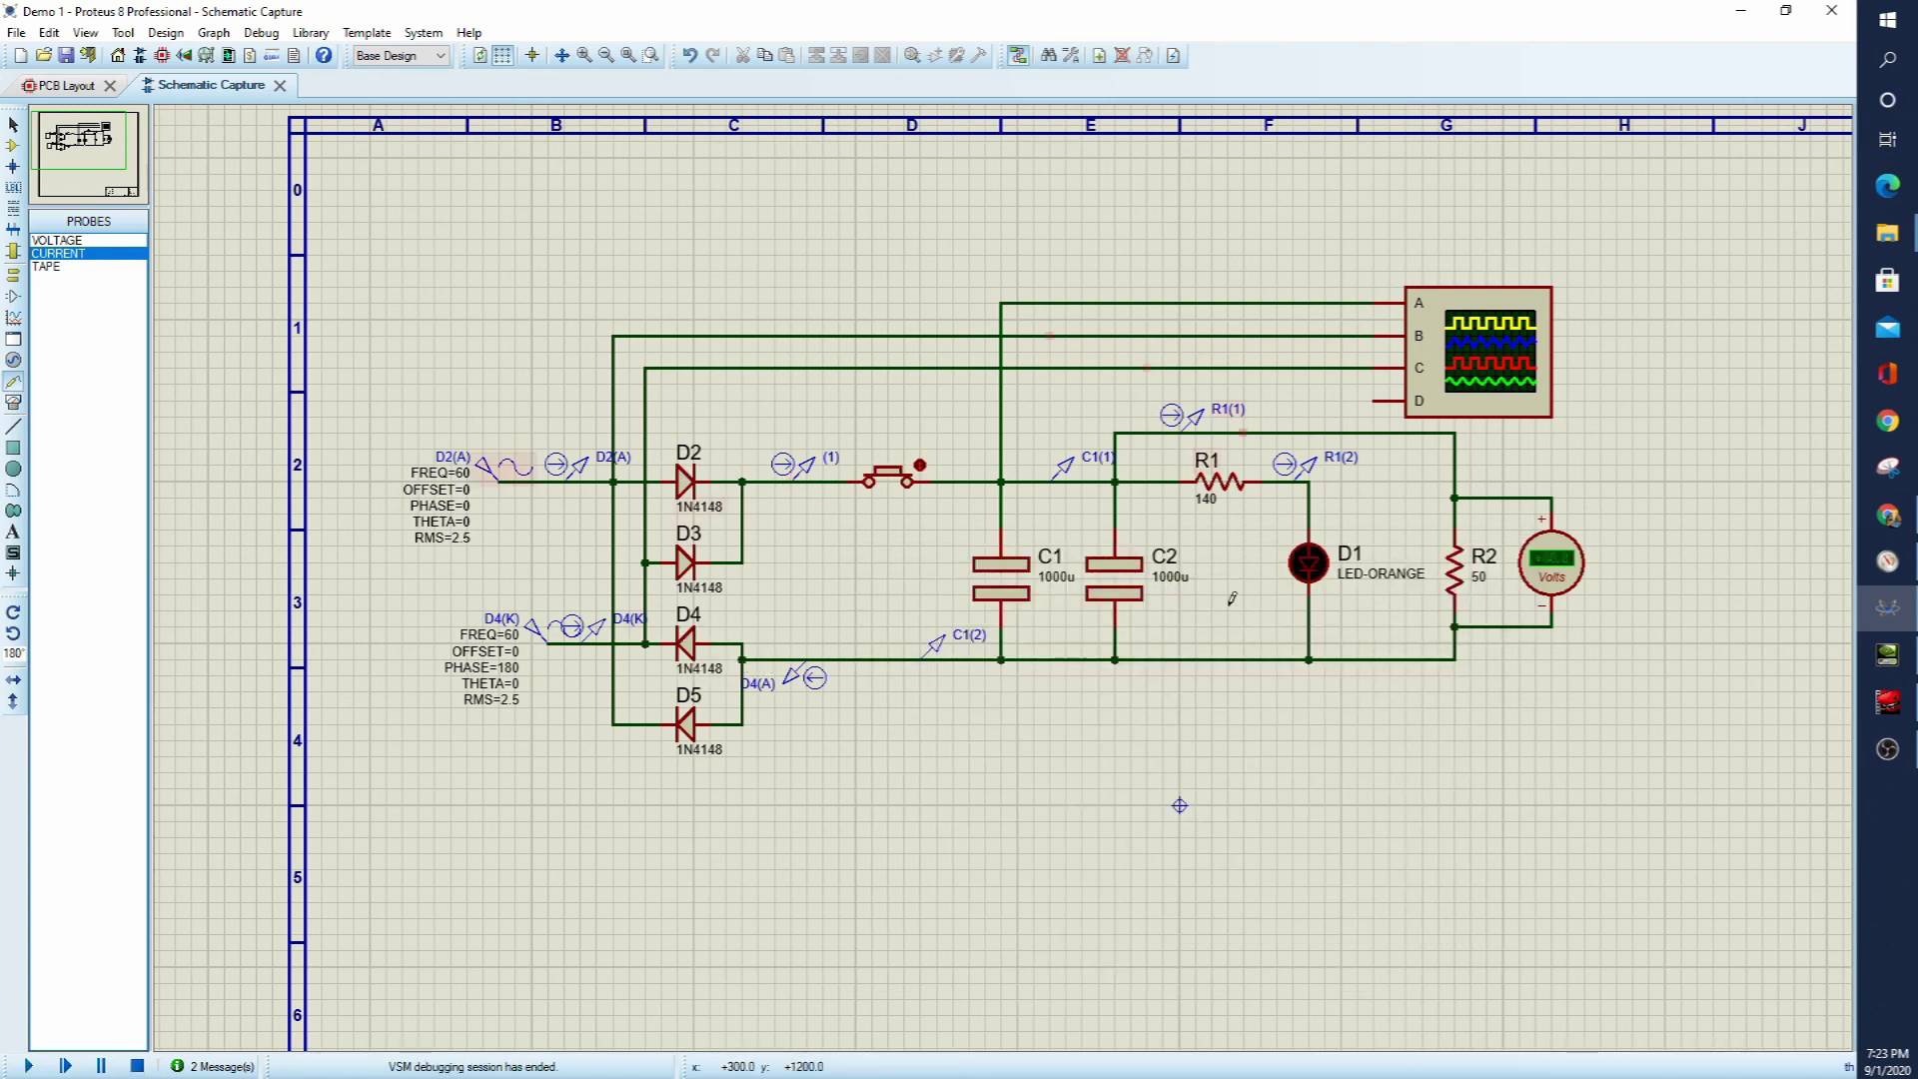
- Drag the ANALOGUE ANALYSIS graph onto the sheet, directly below the rectifier circuit
scroll(1179, 570, "down", 1)
scroll(1178, 571, "down", 2)
left_click_drag(1159, 664, 839, 484)
left_click(1494, 577)
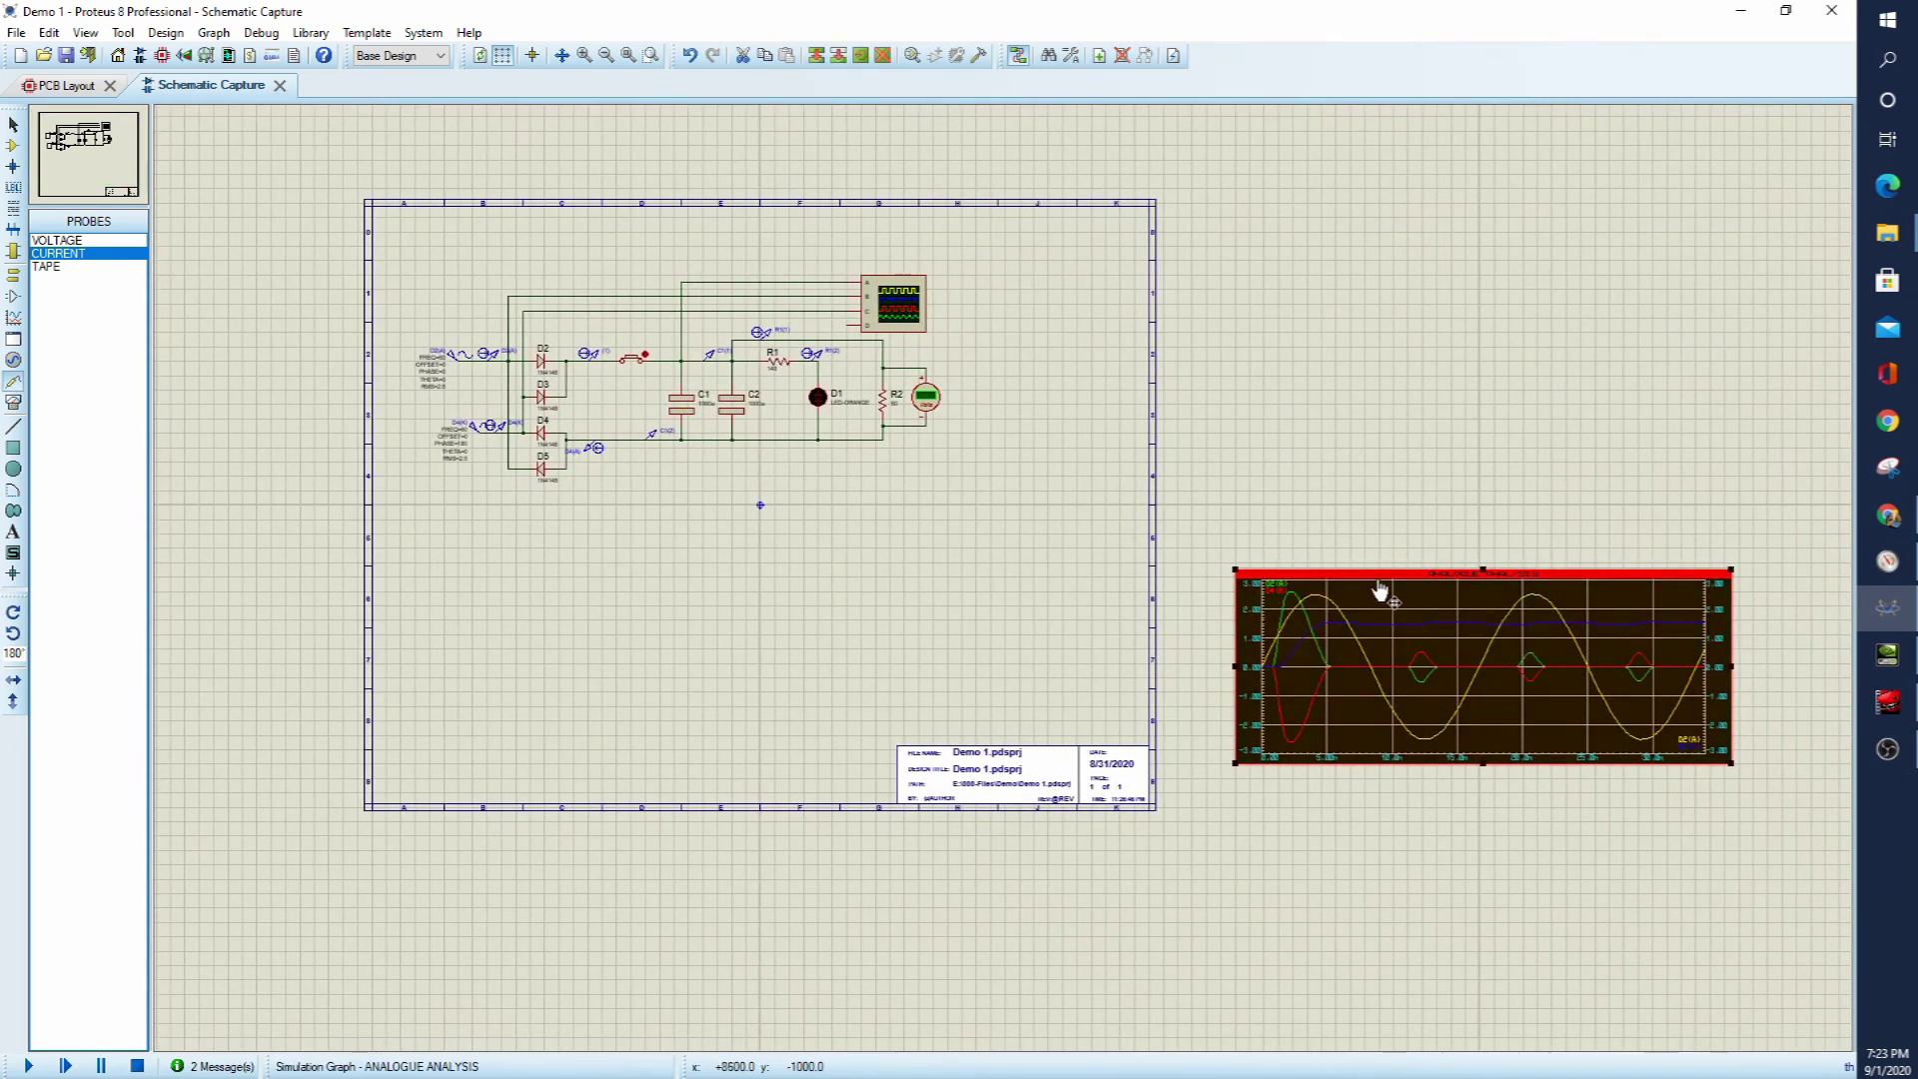
left_click_drag(1494, 577, 487, 401)
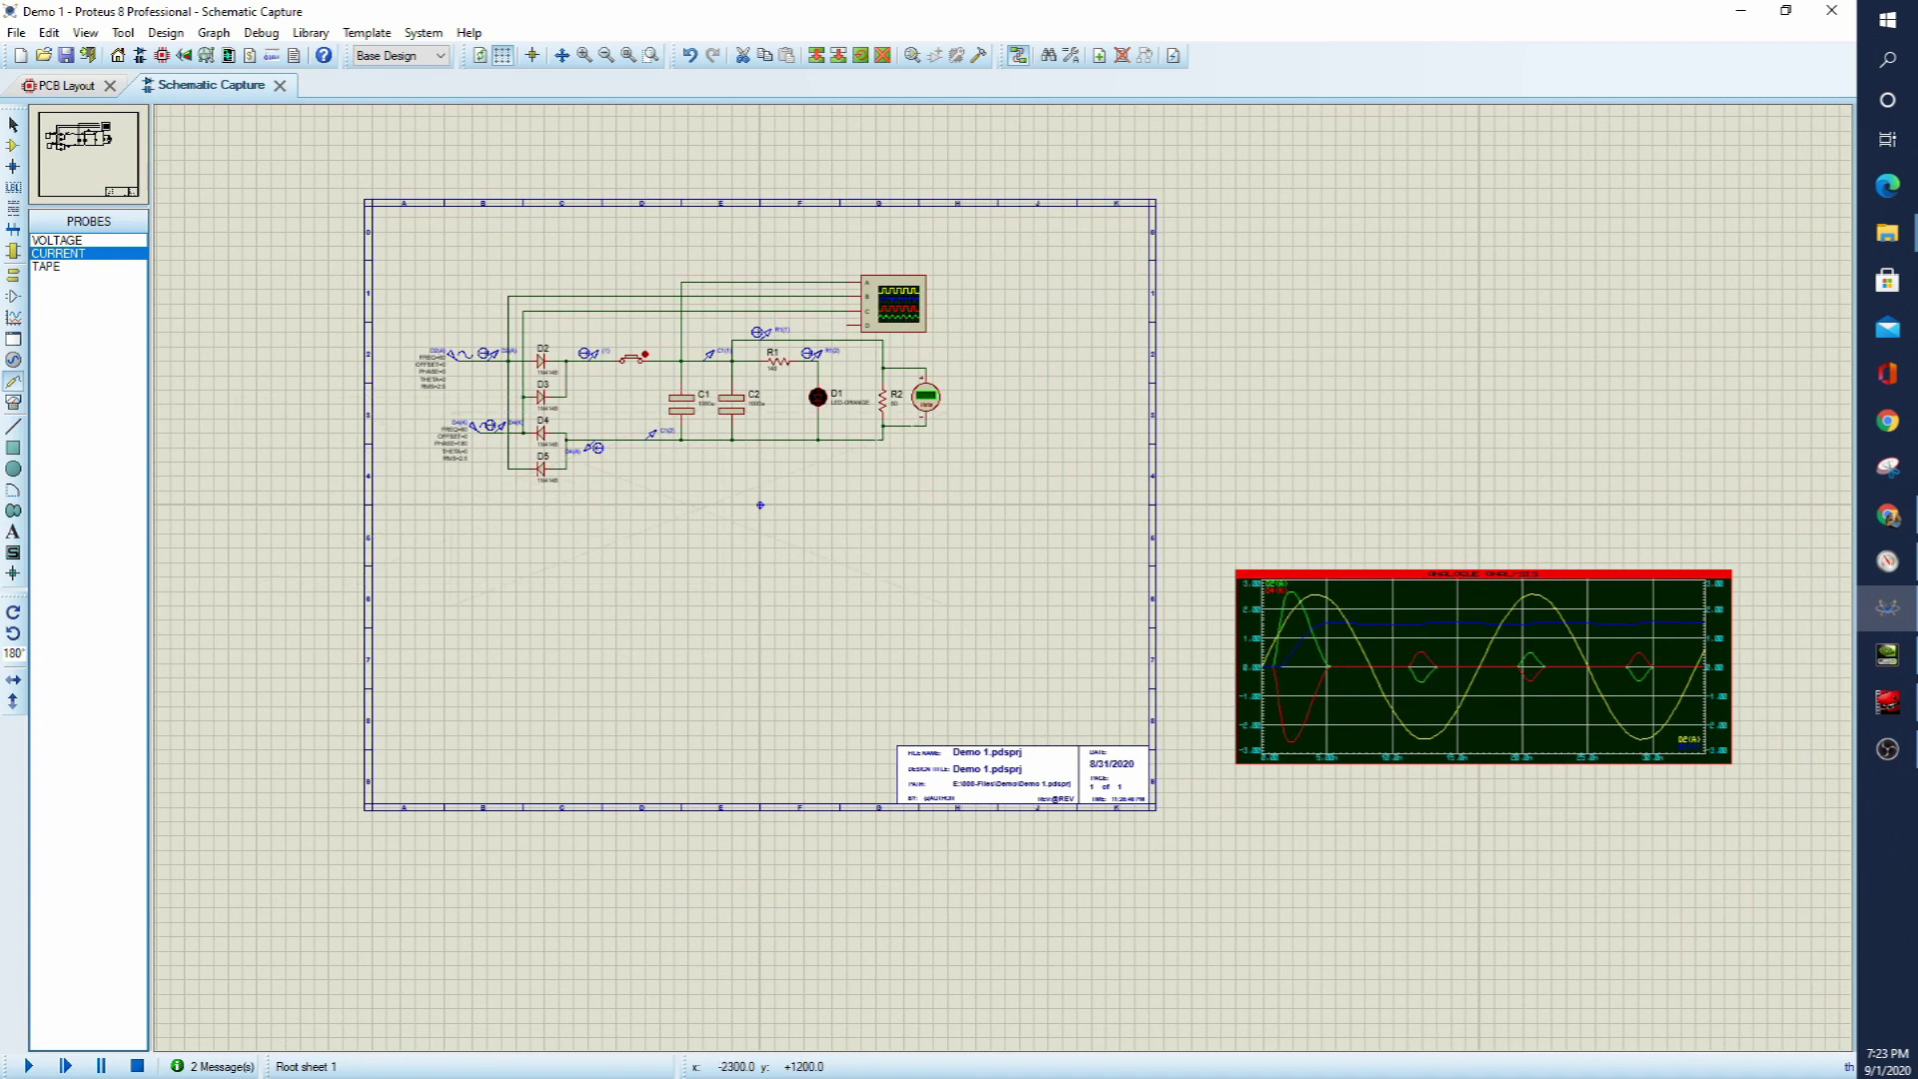
left_click_drag(723, 497, 722, 497)
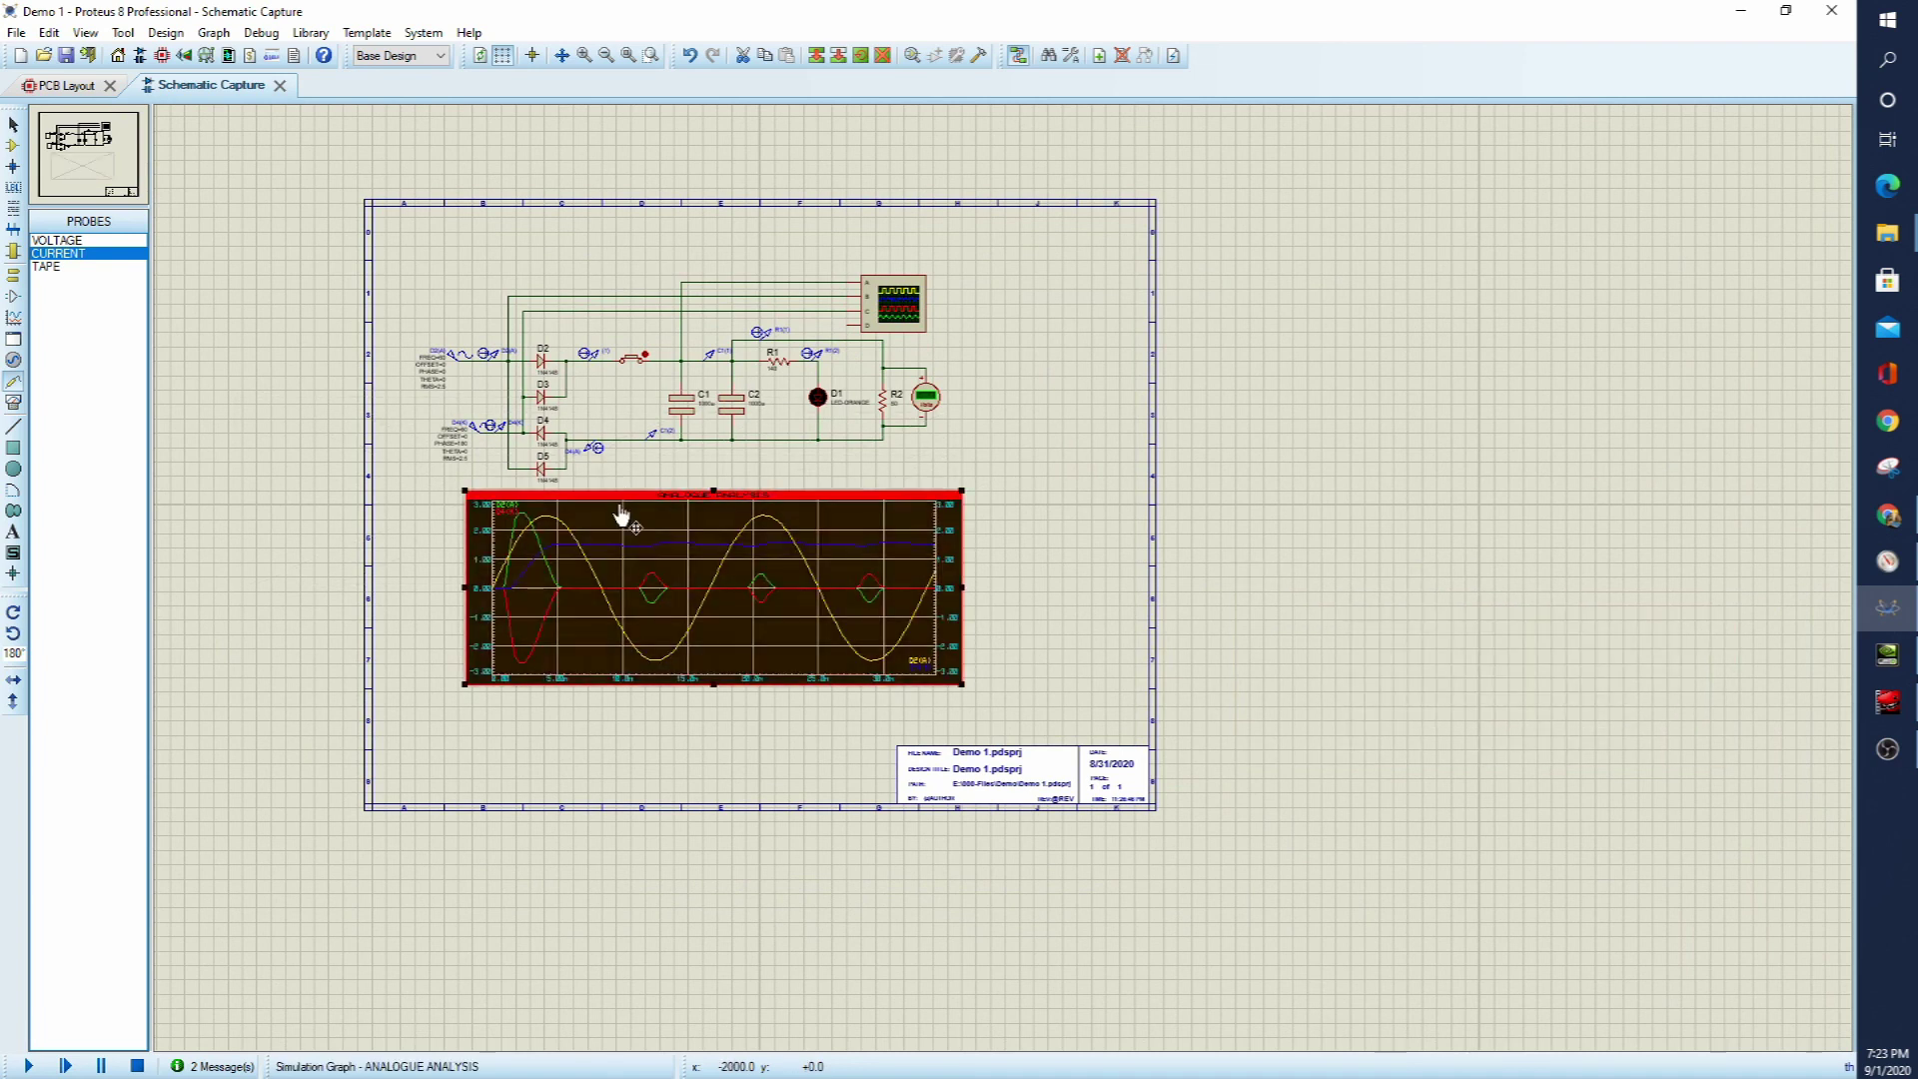
double_click(619, 505)
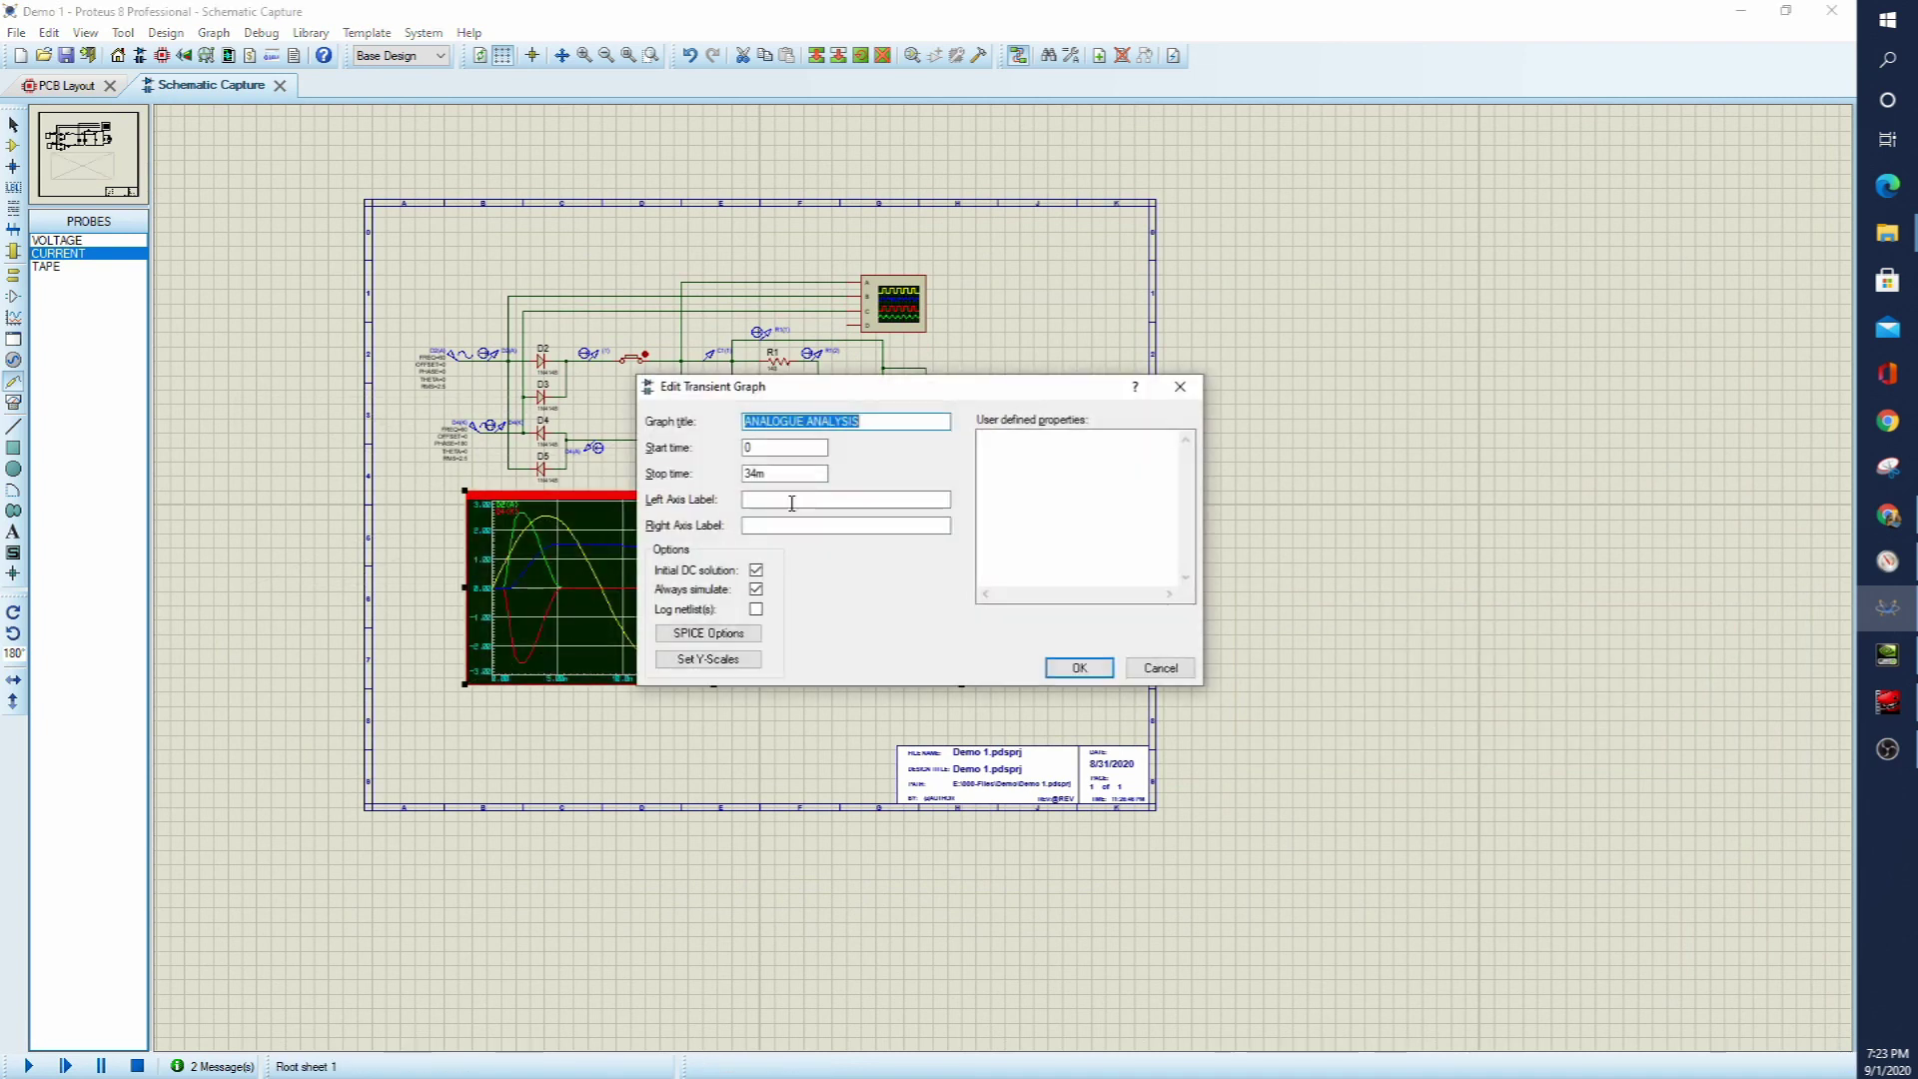
left_click(1159, 670)
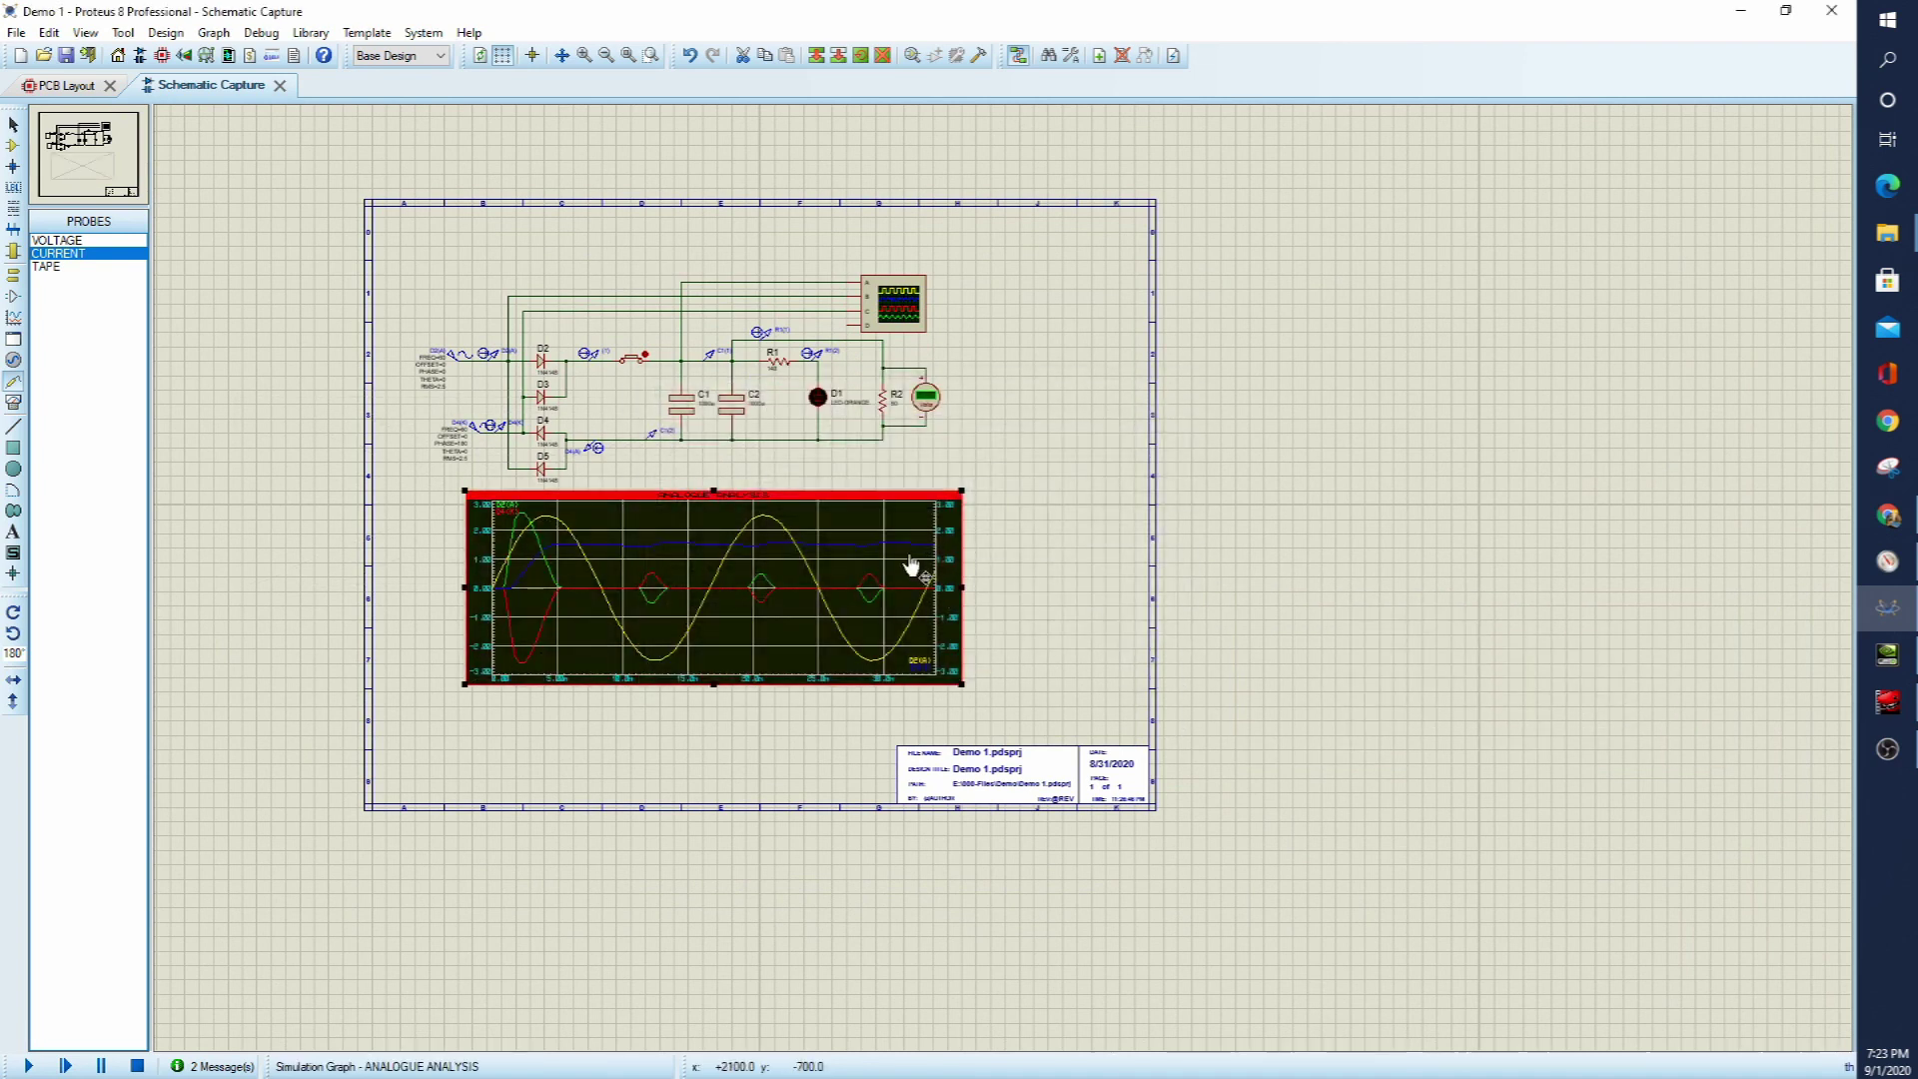
- Maximize the ANALOGUE ANALYSIS graph to view sine input, diode currents and output
left_click(825, 502)
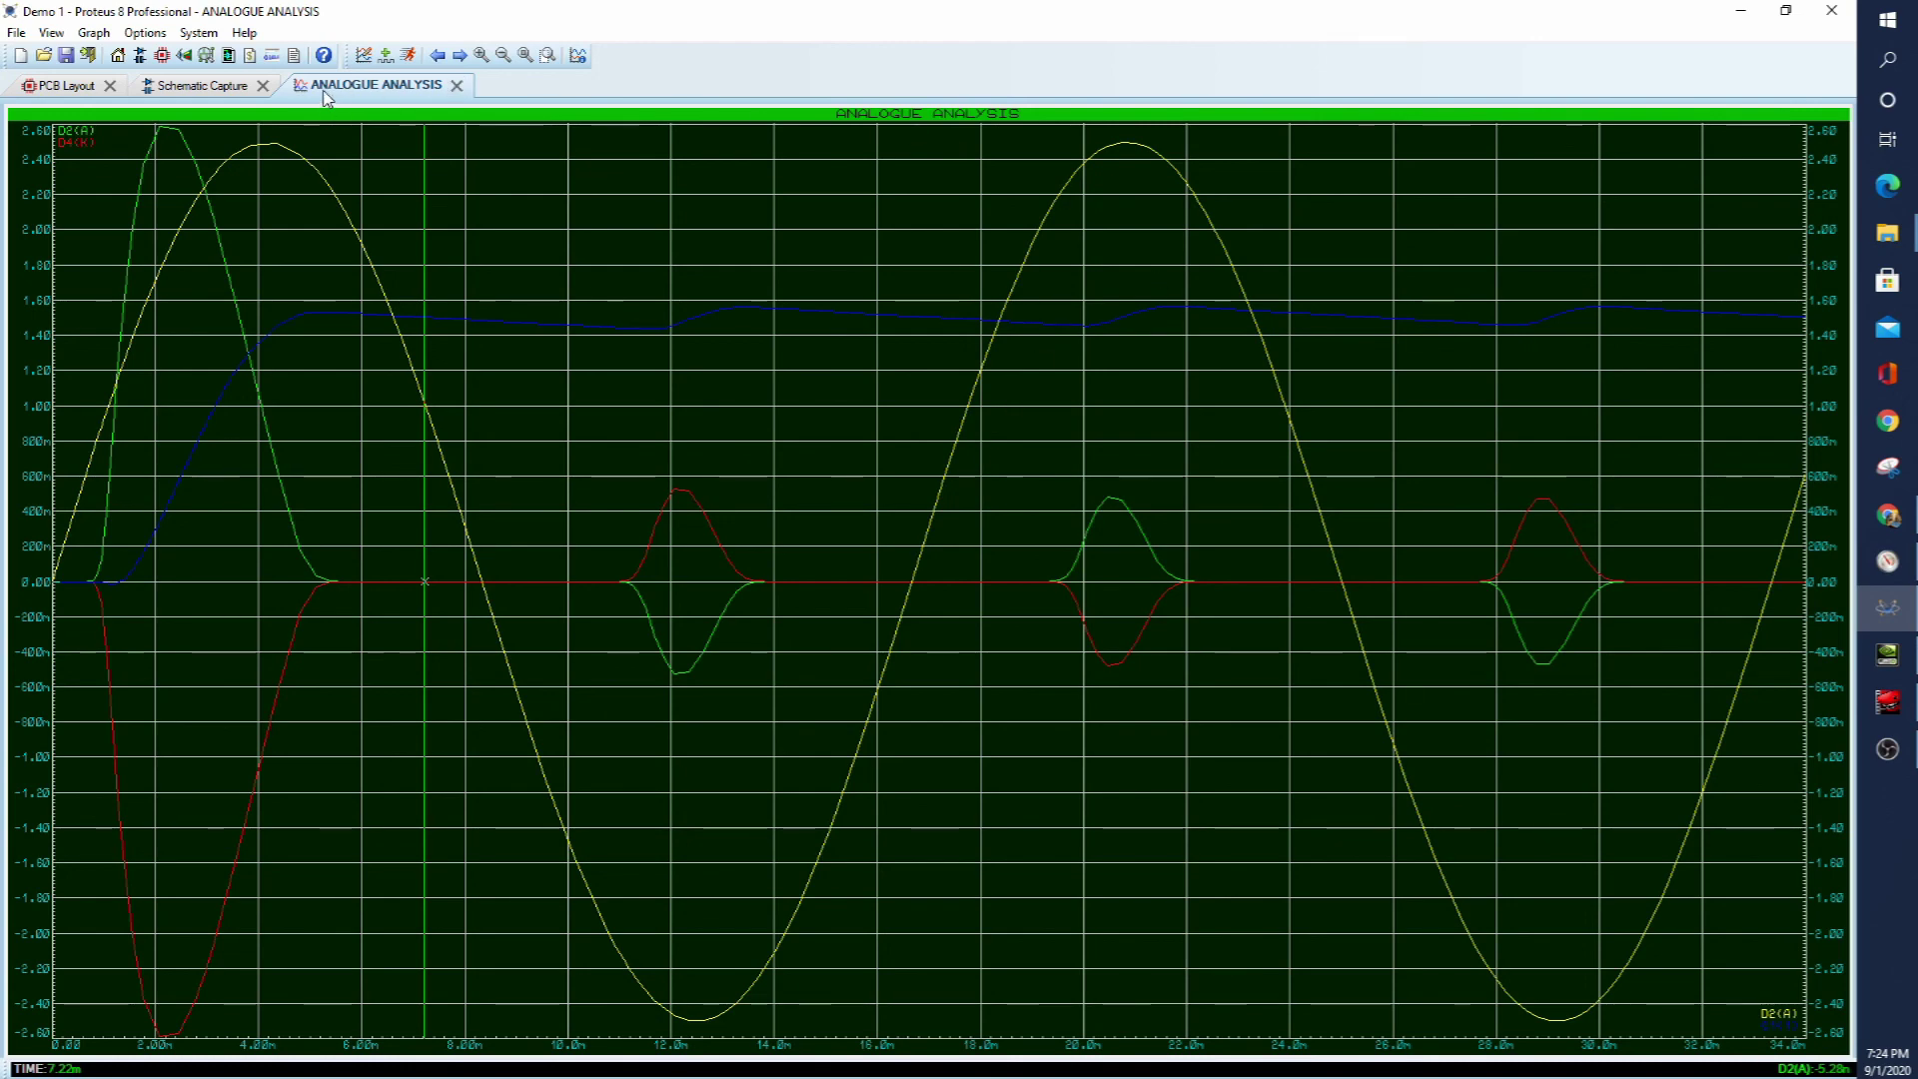
- Switch to the design's PCB Layout
left_click(68, 90)
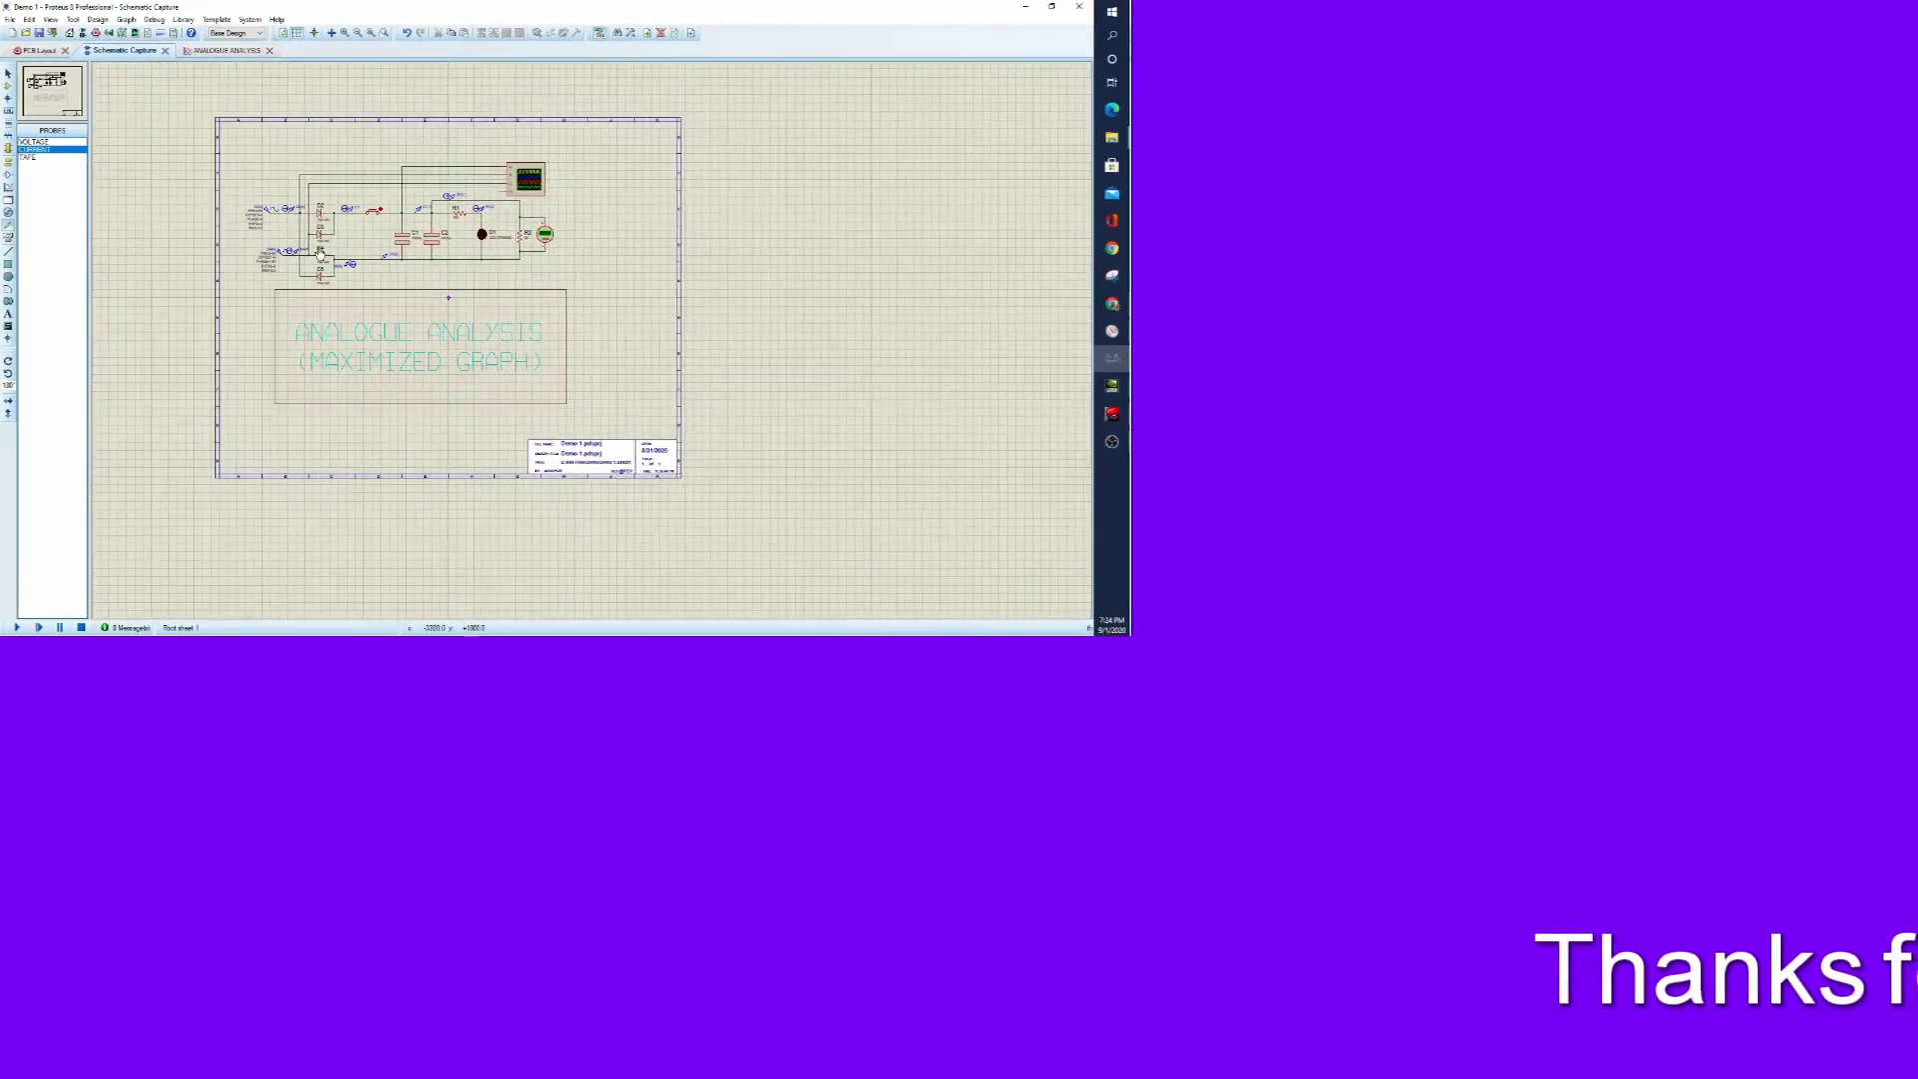
- Scroll the schematic to see the graph placeholder marked ANALOGUE ANALYSIS (MAXIMIZED GRAPH)
scroll(434, 270, "up", 2)
scroll(509, 370, "down", 1)
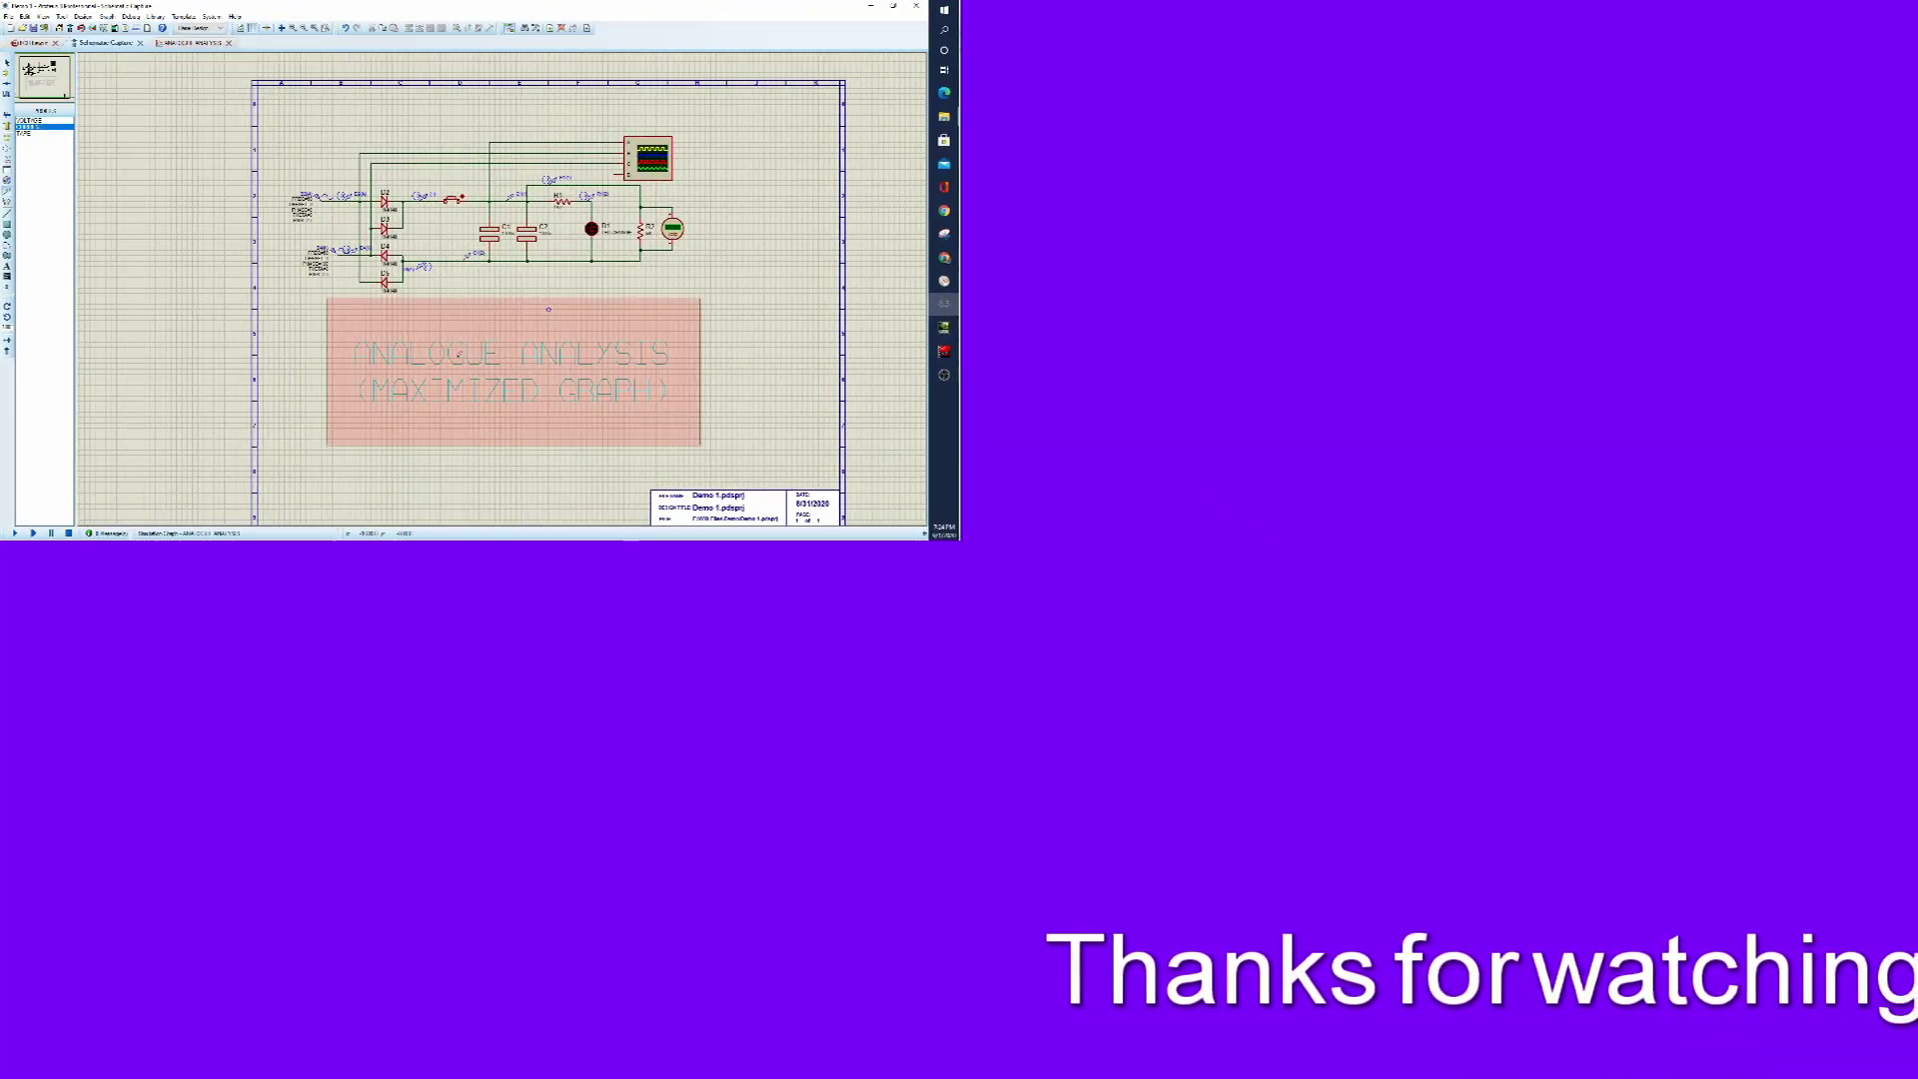